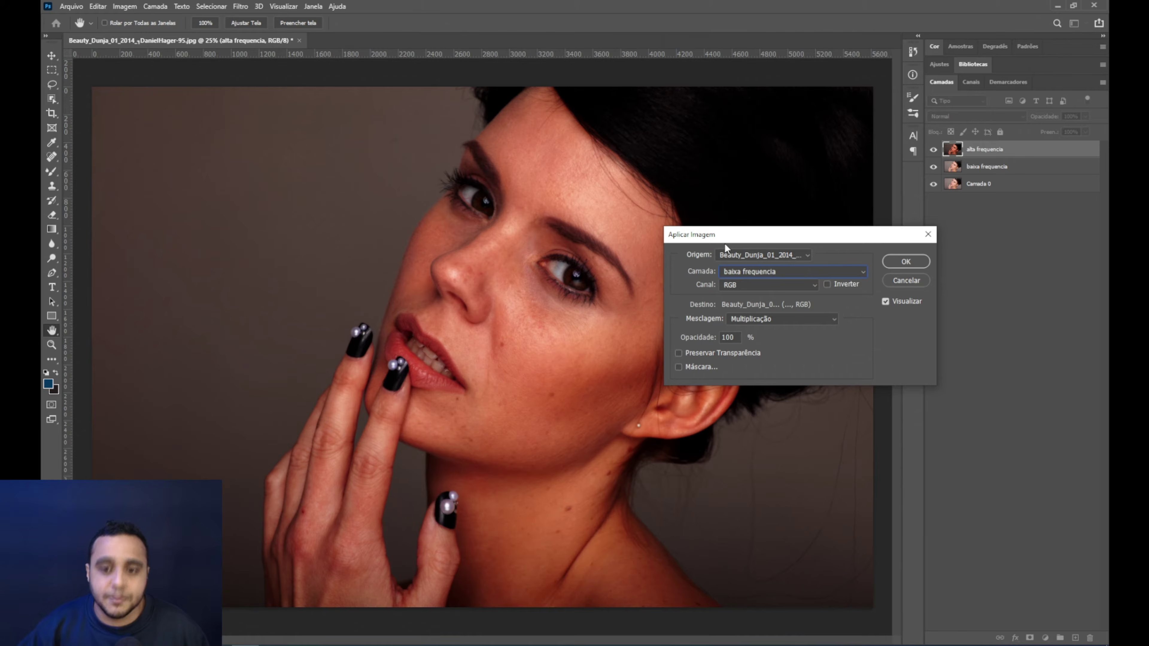
- Examine the source layer, channel, invert and blending mode choices in Apply Image for the alta frequencia layer
click(755, 272)
click(738, 271)
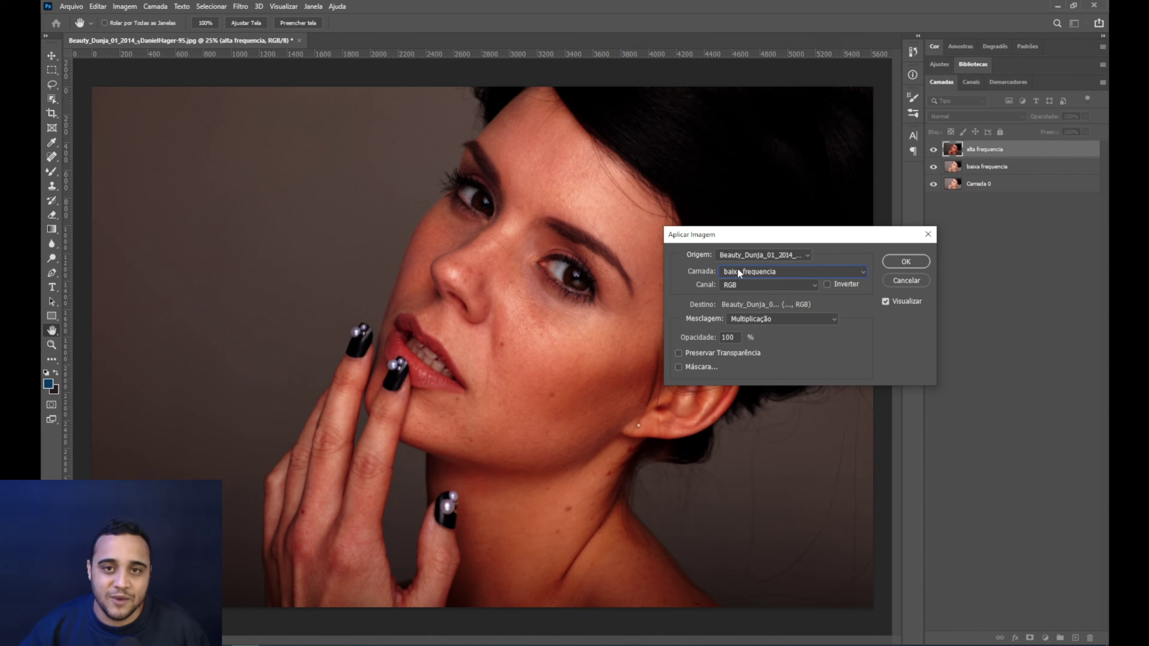
click(769, 285)
click(839, 292)
click(828, 285)
click(827, 284)
click(747, 319)
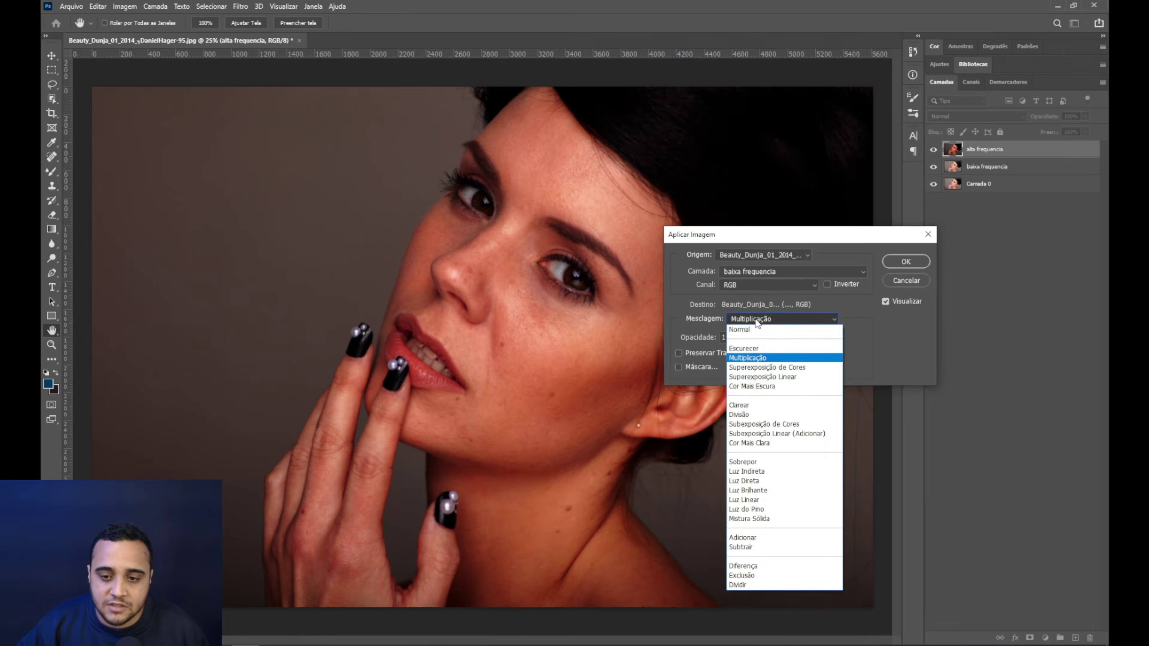
click(783, 586)
key(Tab)
key(Tab)
key(Tab)
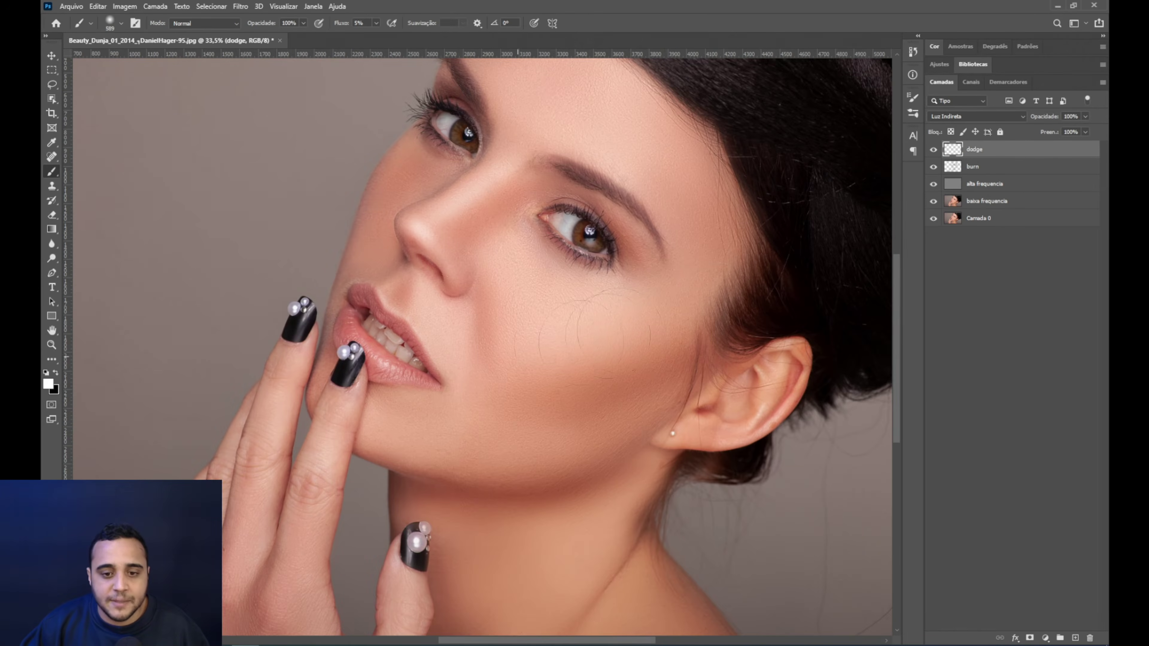
- Lighten the face, hand and shoulder highlights with soft white brush strokes at 5% flow on the dodge layer
scroll(603, 234, up, 3)
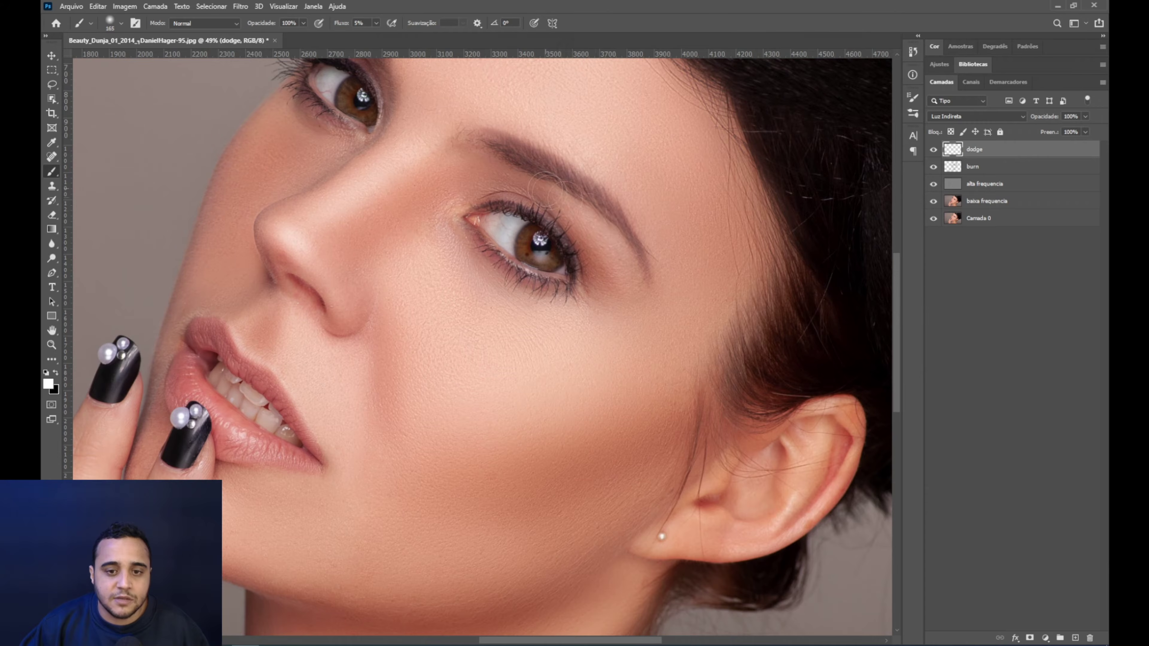
scroll(603, 234, down, 2)
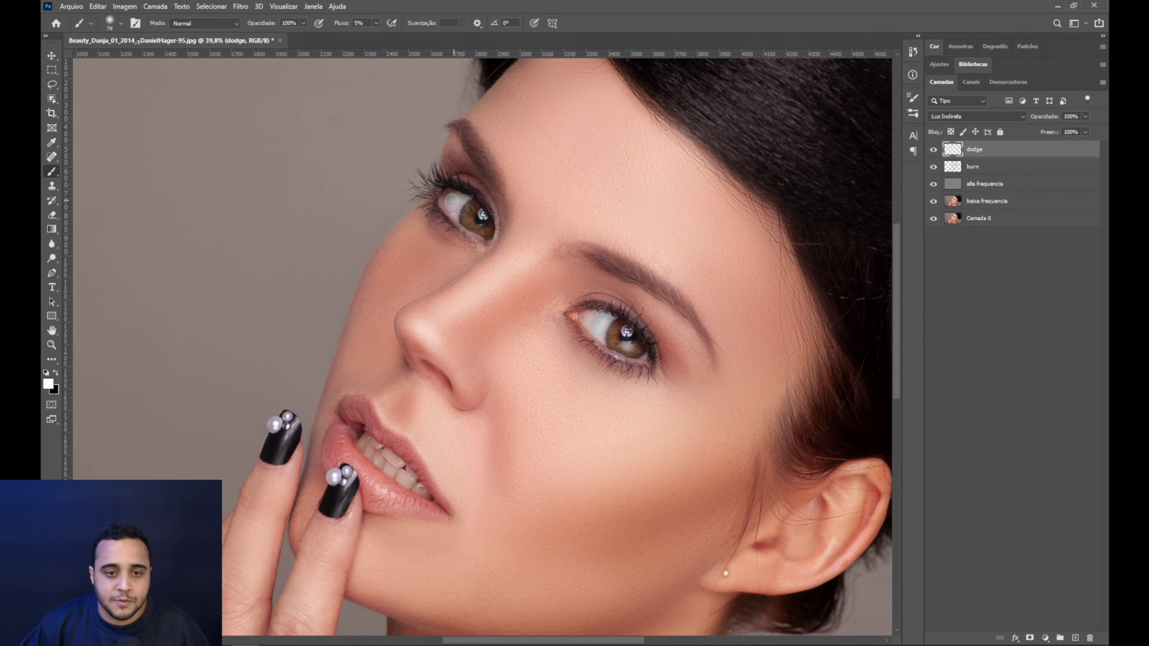
scroll(479, 228, down, 1)
scroll(575, 378, down, 3)
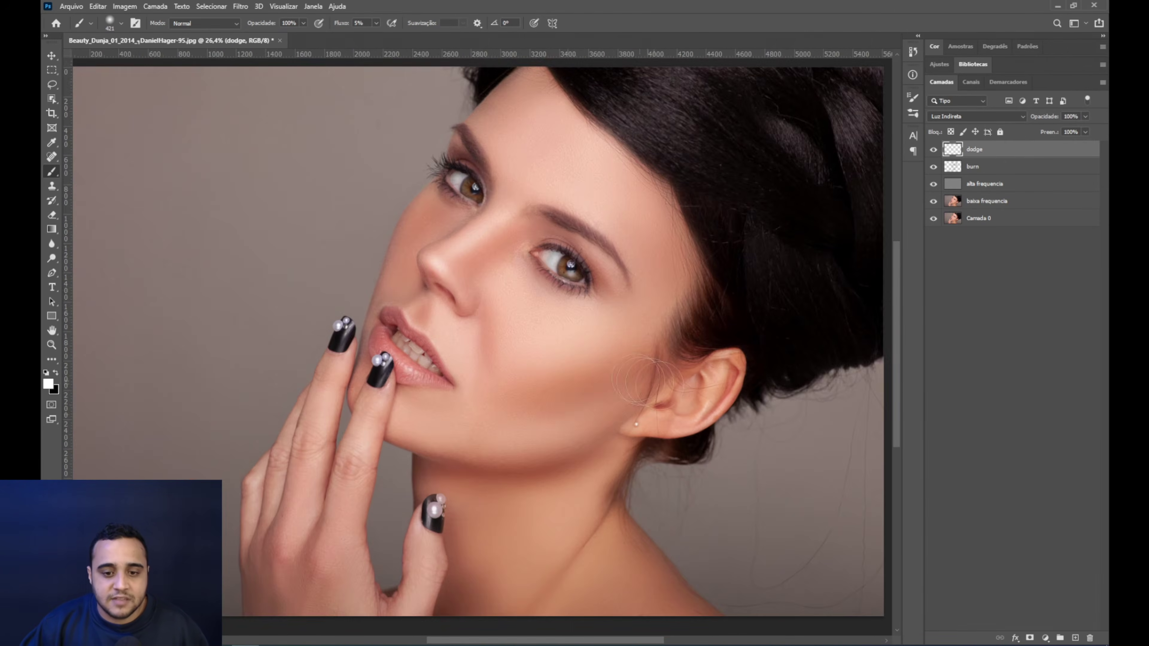
scroll(458, 272, up, 3)
scroll(458, 272, down, 3)
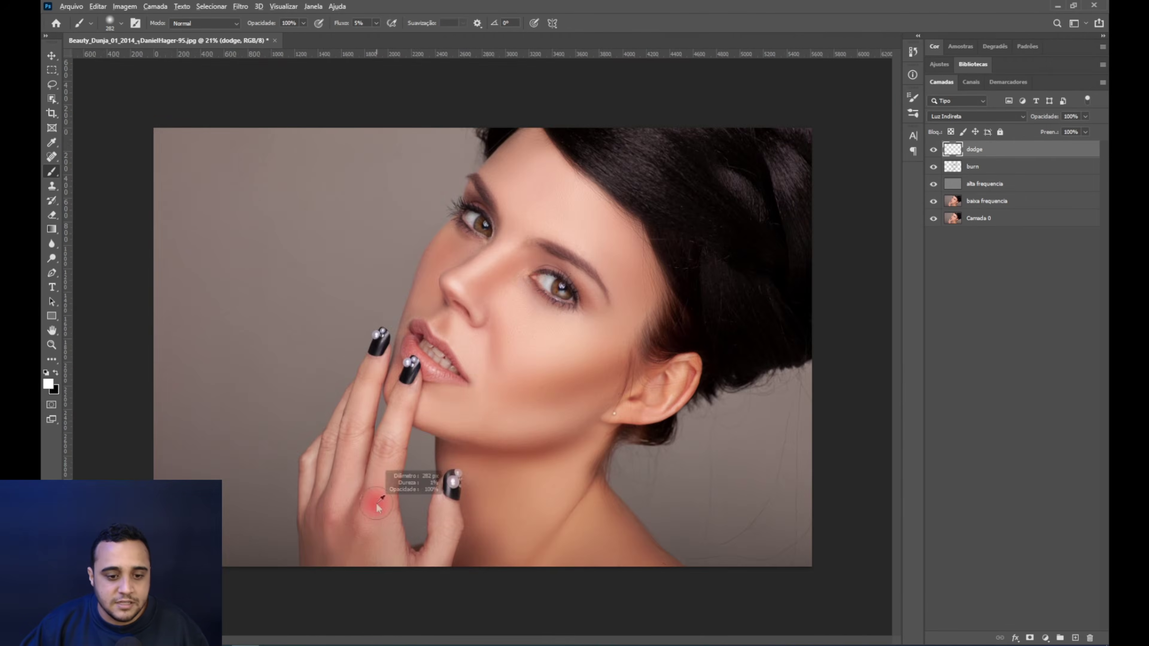
scroll(408, 453, up, 3)
mouse_move(384, 423)
mouse_down()
mouse_move(357, 537)
mouse_move(270, 542)
mouse_up()
mouse_move(525, 534)
mouse_down()
mouse_move(588, 530)
mouse_move(691, 573)
mouse_up()
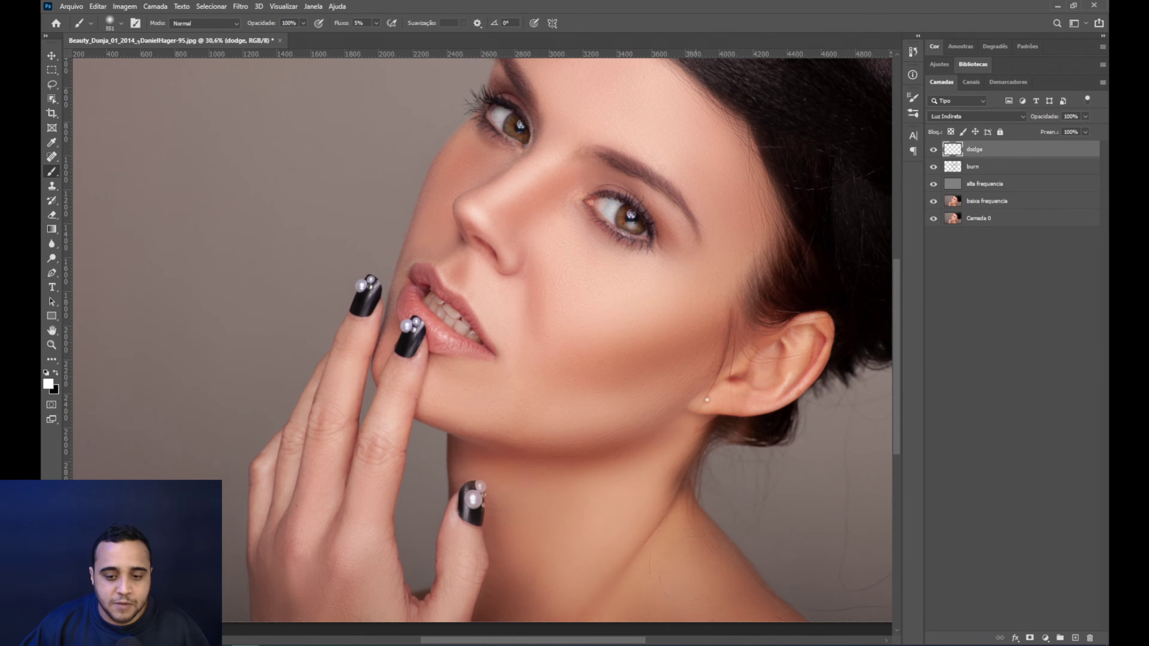
scroll(548, 200, down, 3)
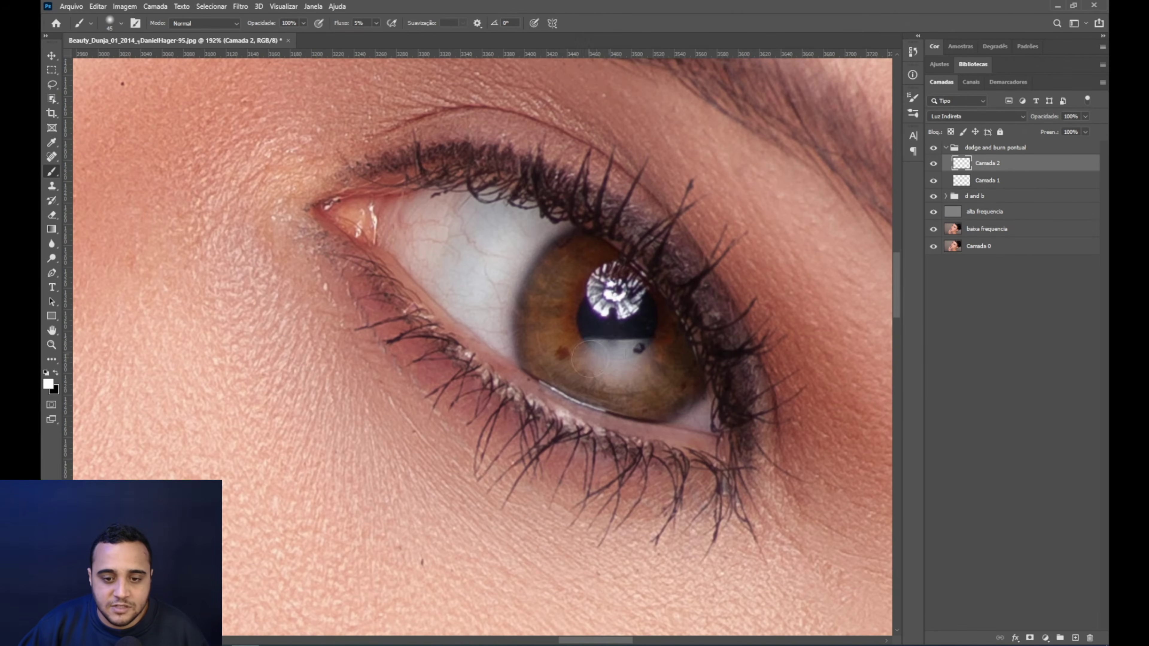
- Brighten the eyes with small white brush strokes at 5% flow on Camada 2, and collapse the dodge and burn pontual group
drag(572, 345, 612, 384)
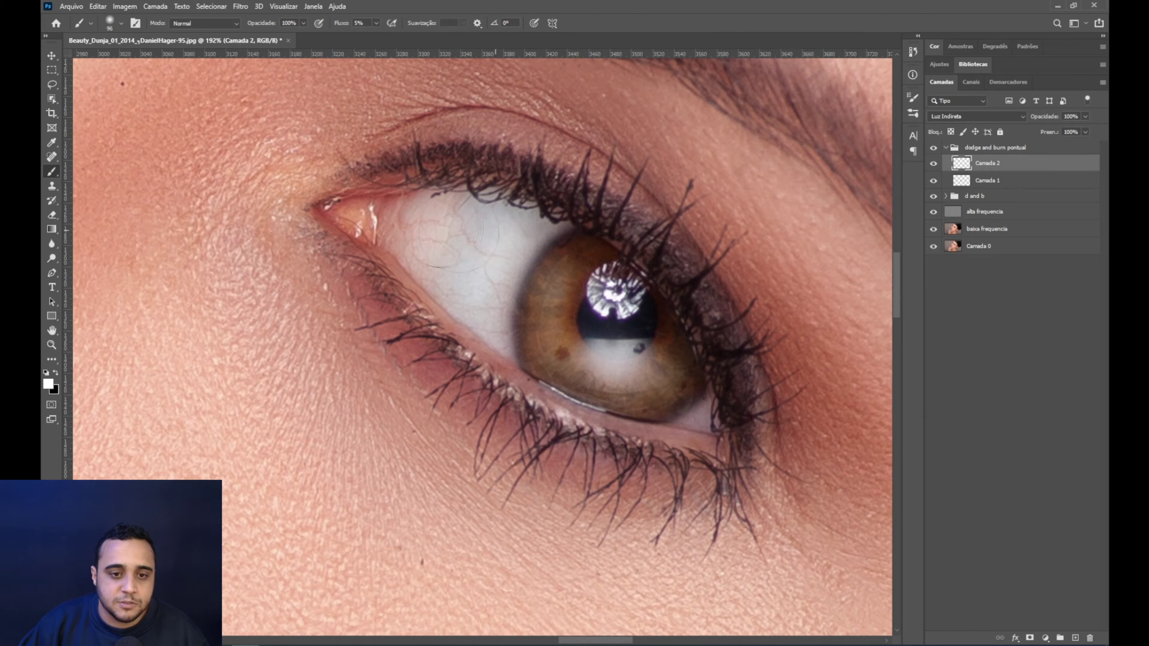
key(bracketleft)
key(bracketleft)
key(bracketleft)
key(bracketleft)
key(bracketright)
key(bracketright)
key(bracketright)
scroll(373, 210, right, 5)
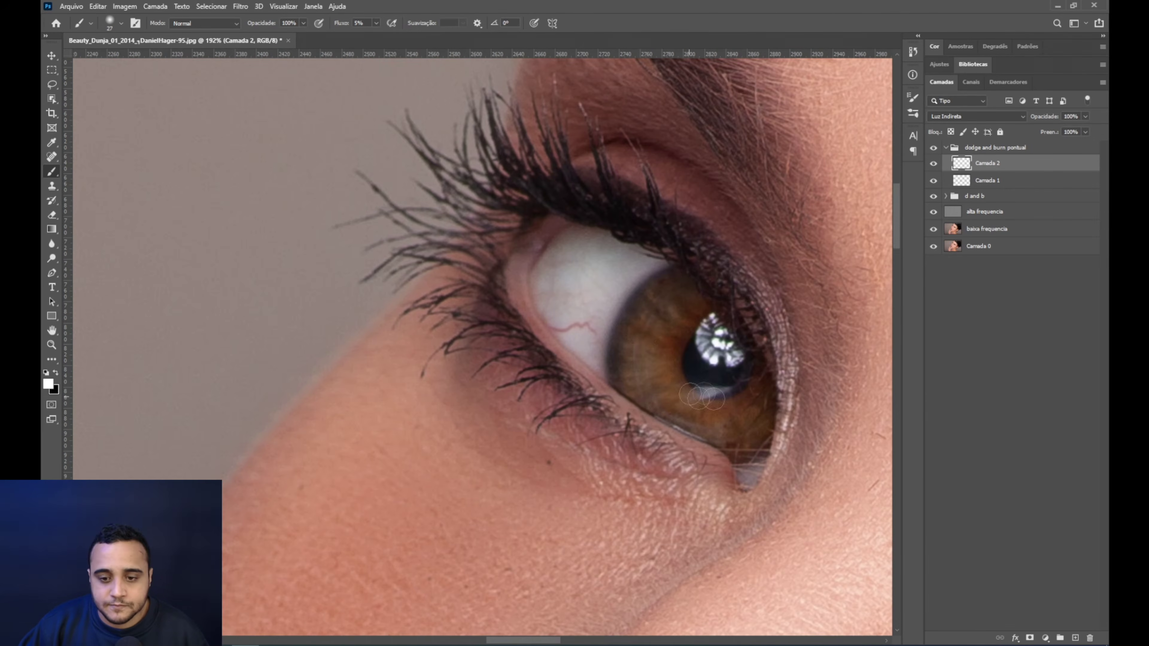
drag(590, 359, 607, 359)
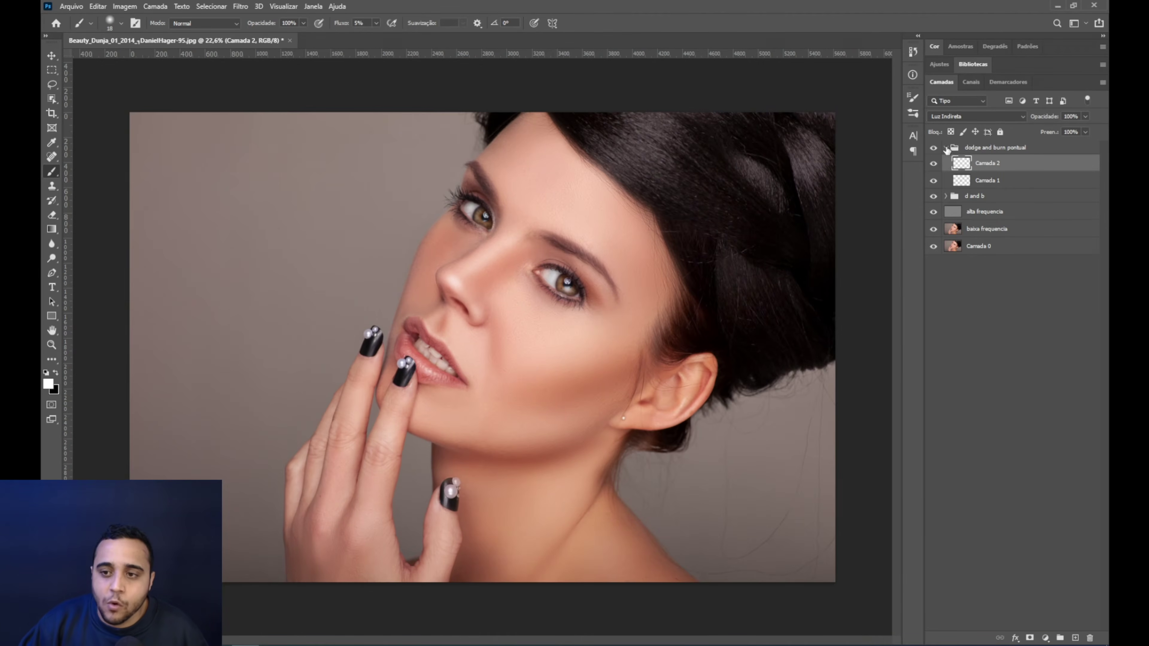
click(946, 148)
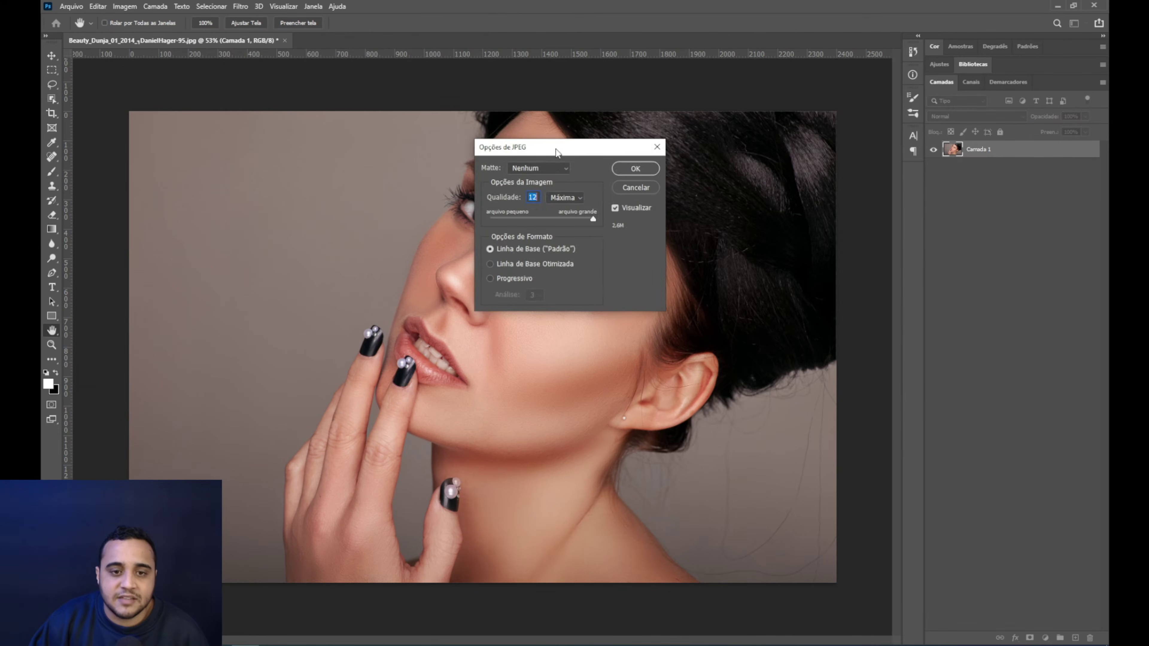
- Compare the JPEG format choices, keeping Linha de Base ("Padrão"), and try out the preview and quality settings
mouse_move(574, 224)
mouse_down()
mouse_move(541, 226)
mouse_move(573, 225)
mouse_up()
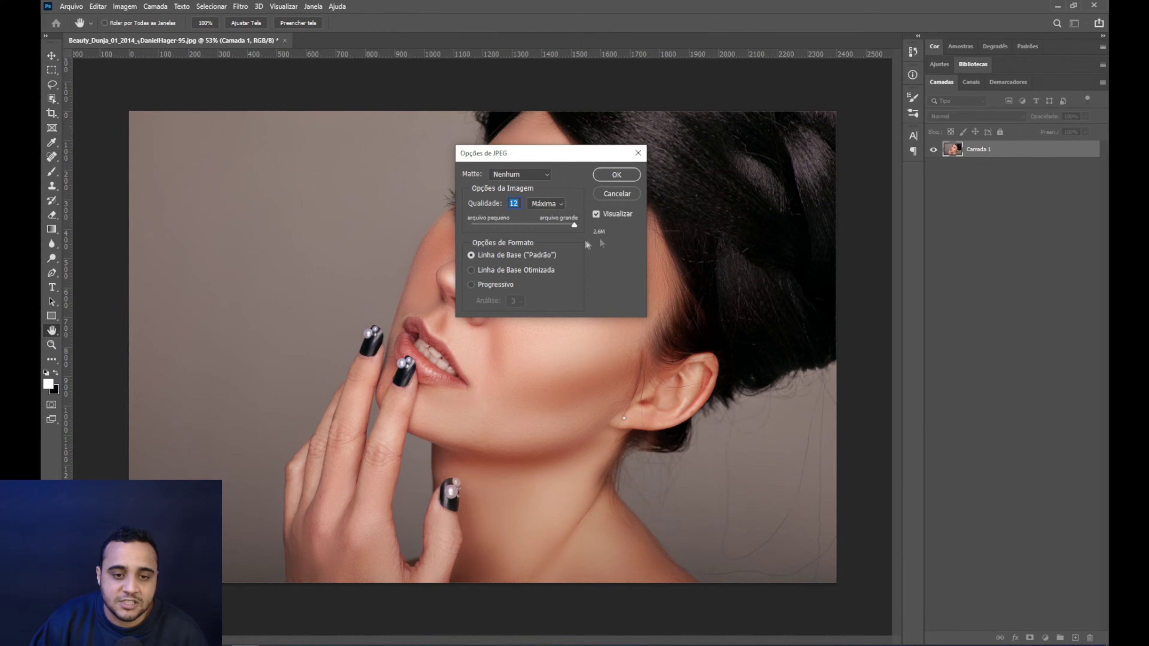
click(498, 259)
click(484, 285)
click(505, 271)
click(511, 257)
click(493, 271)
click(493, 284)
click(493, 271)
click(498, 256)
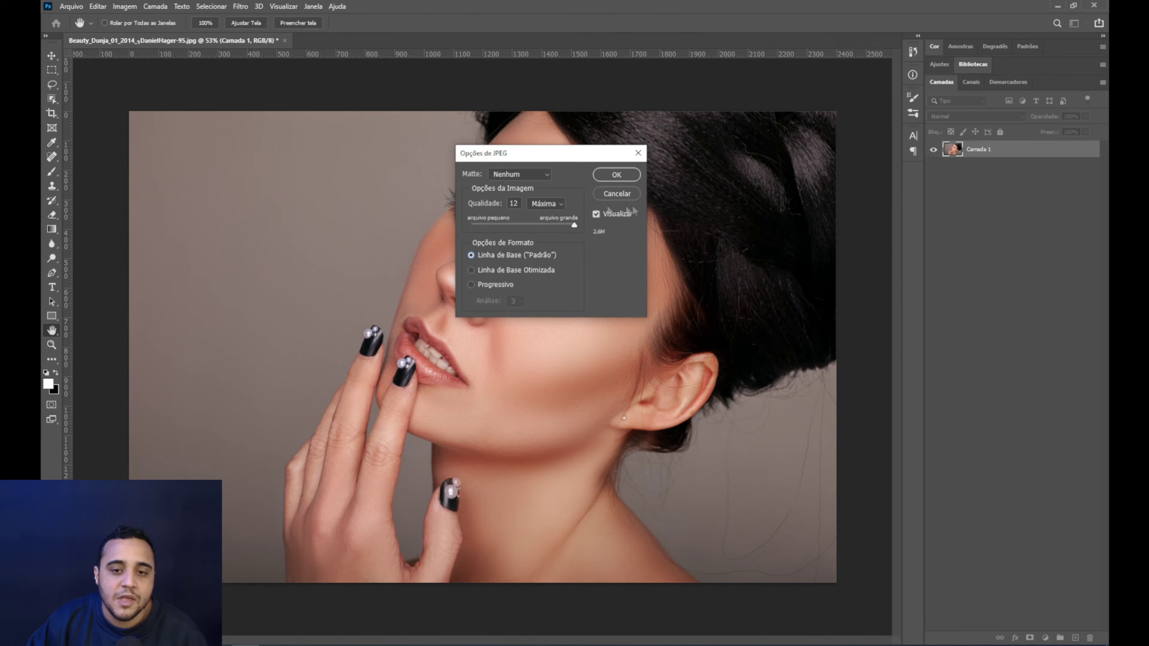
click(597, 214)
click(598, 215)
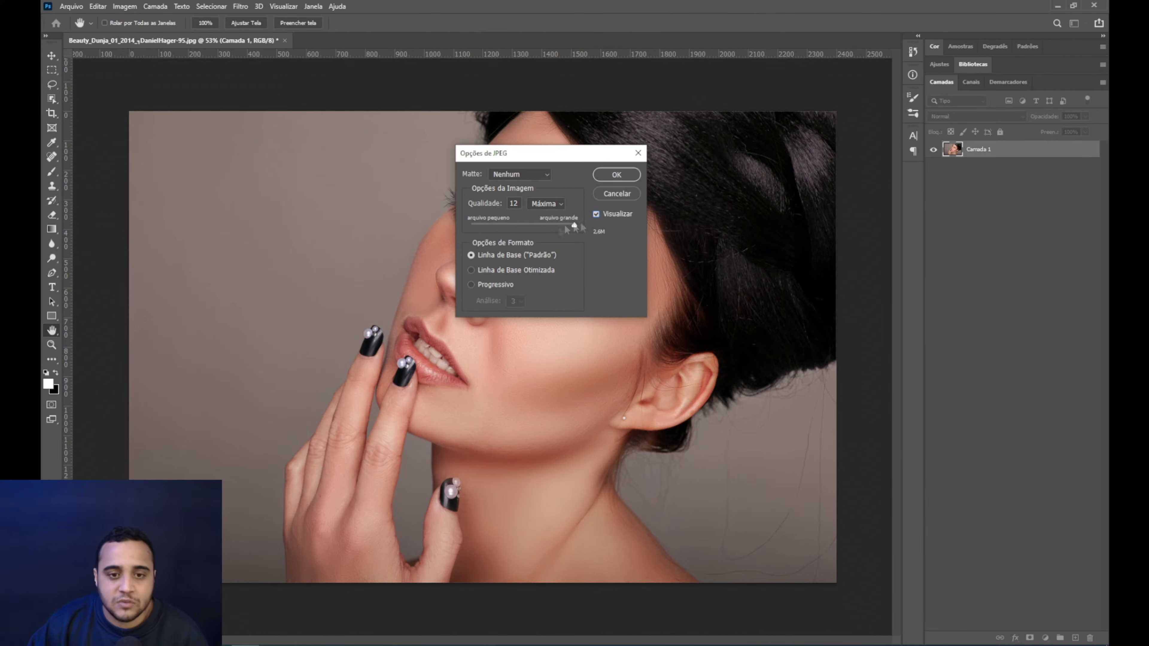
drag(574, 226, 561, 226)
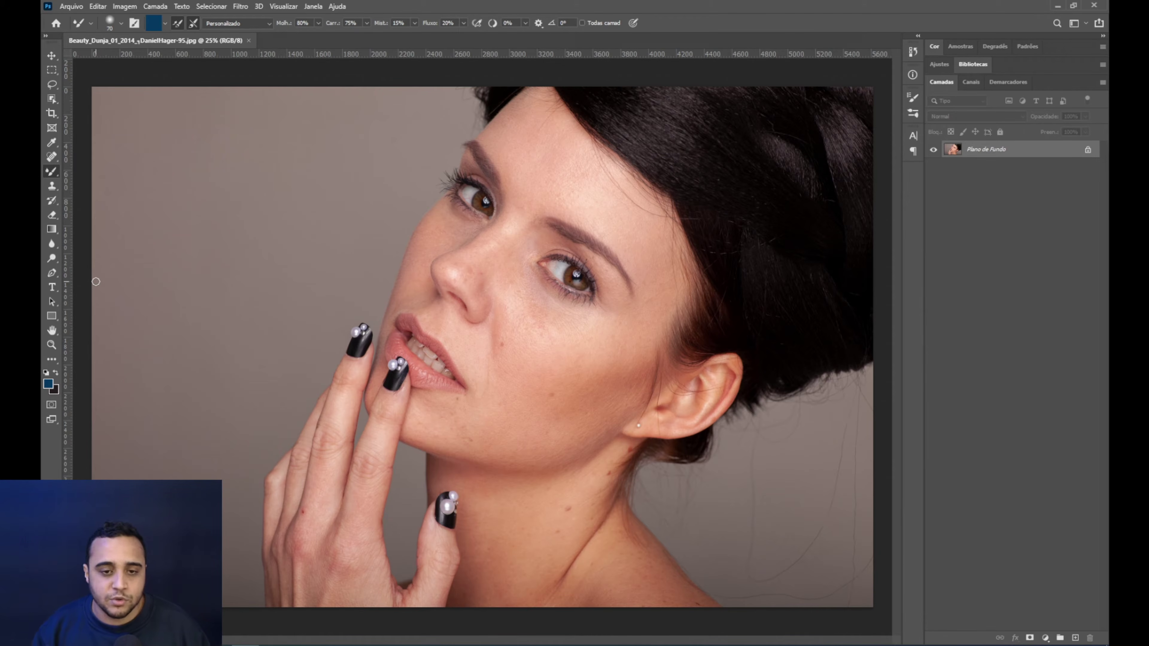
- Duplicate the Plano de Fundo layer twice
scroll(552, 302, up, 4)
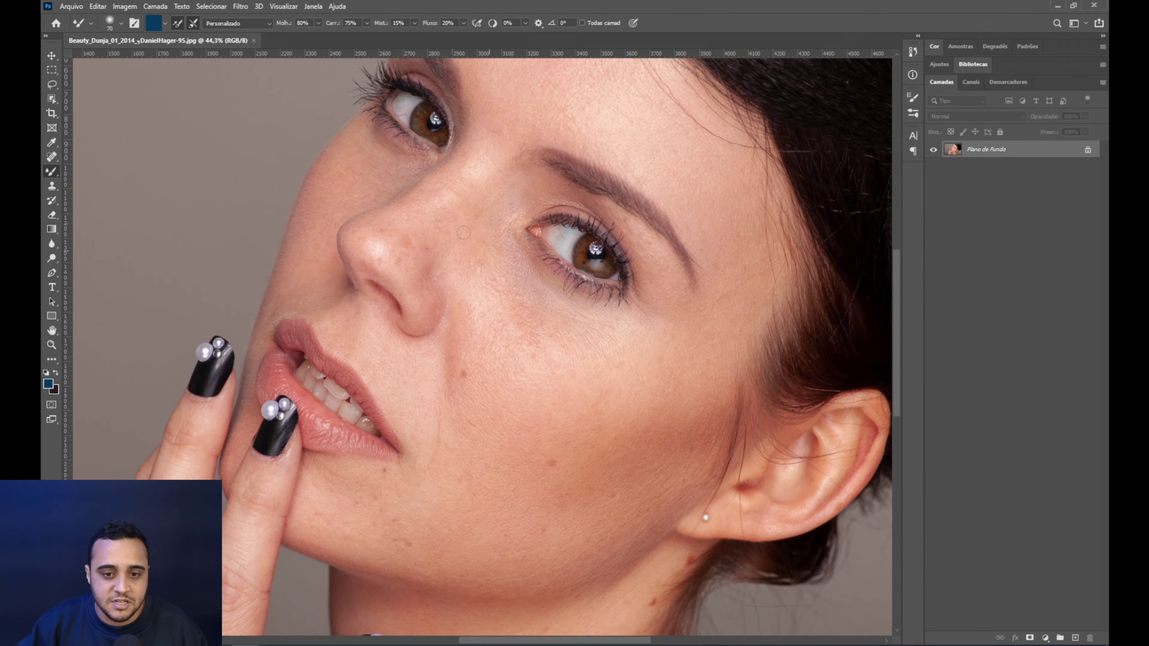
scroll(660, 367, down, 3)
scroll(644, 334, right, 3)
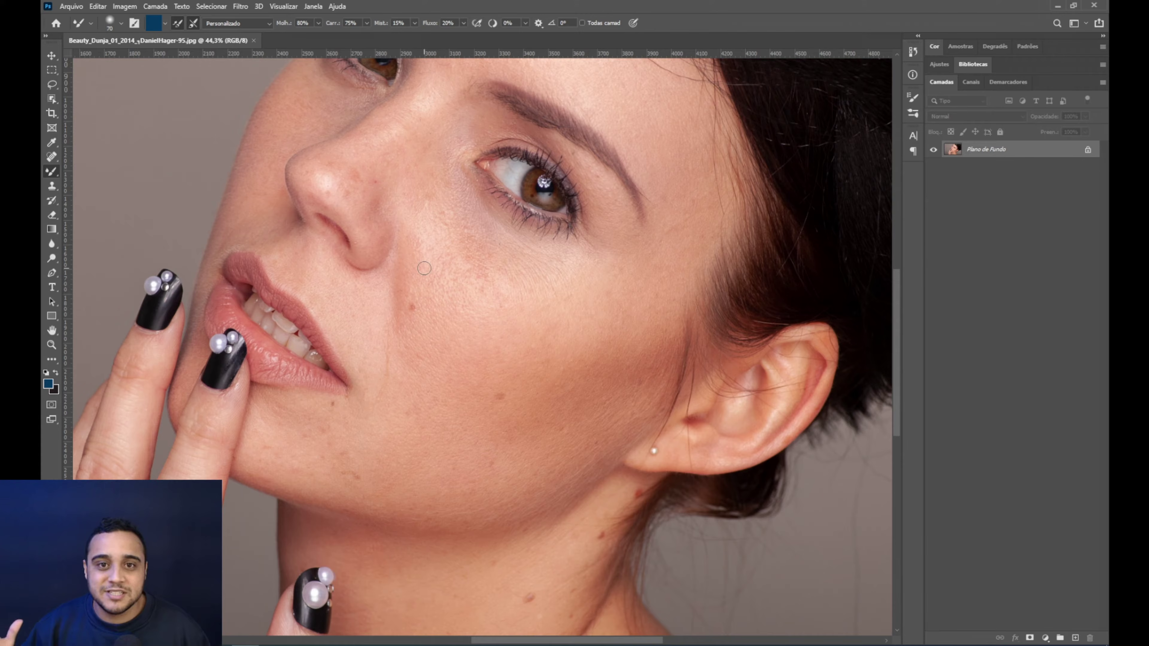
key(ctrl+minus)
key(ctrl+minus)
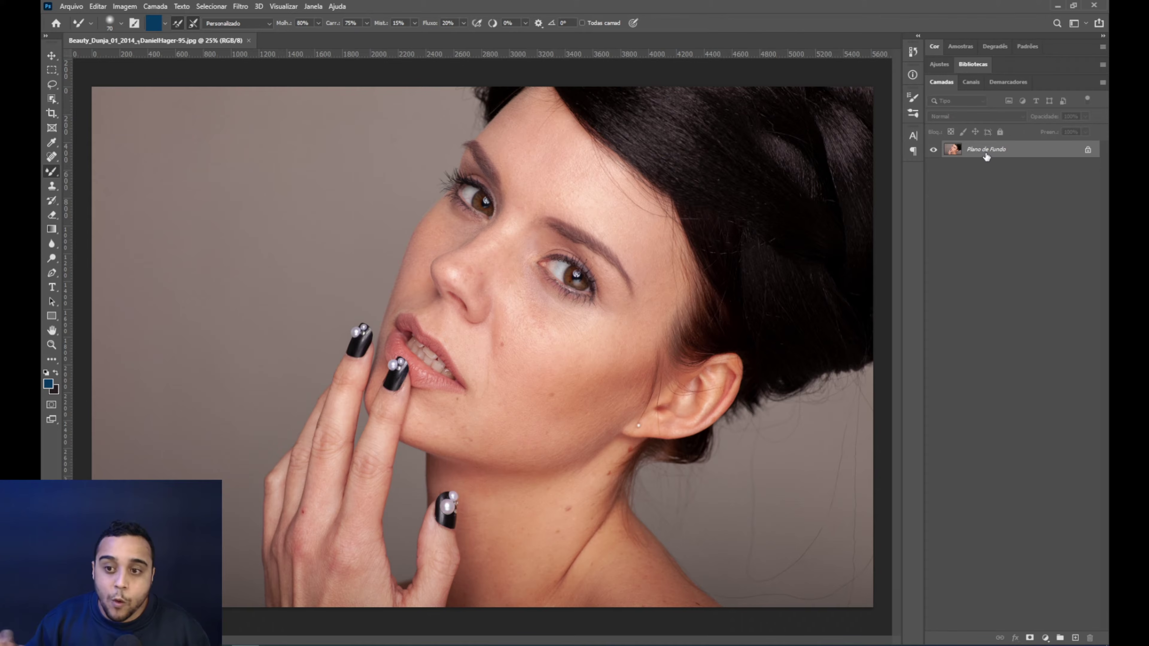
key(ctrl+j)
key(ctrl+j)
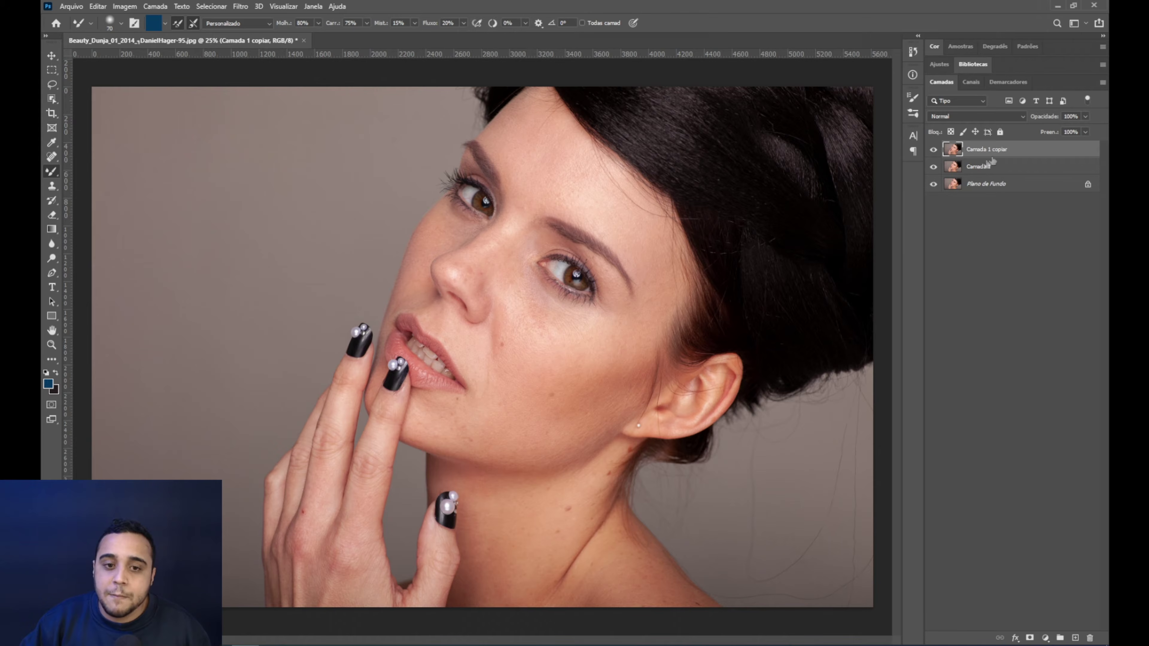
- Rename the middle layer as baixa frequencia and the uppermost layer as alta frequencia
double_click(977, 167)
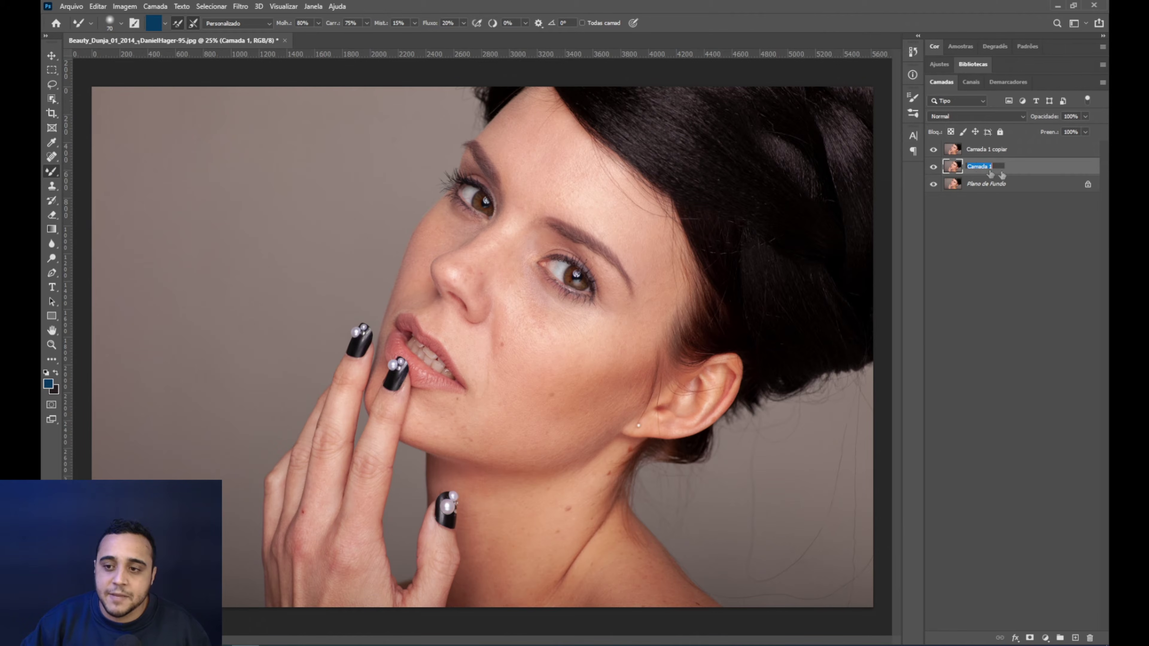
text(baix)
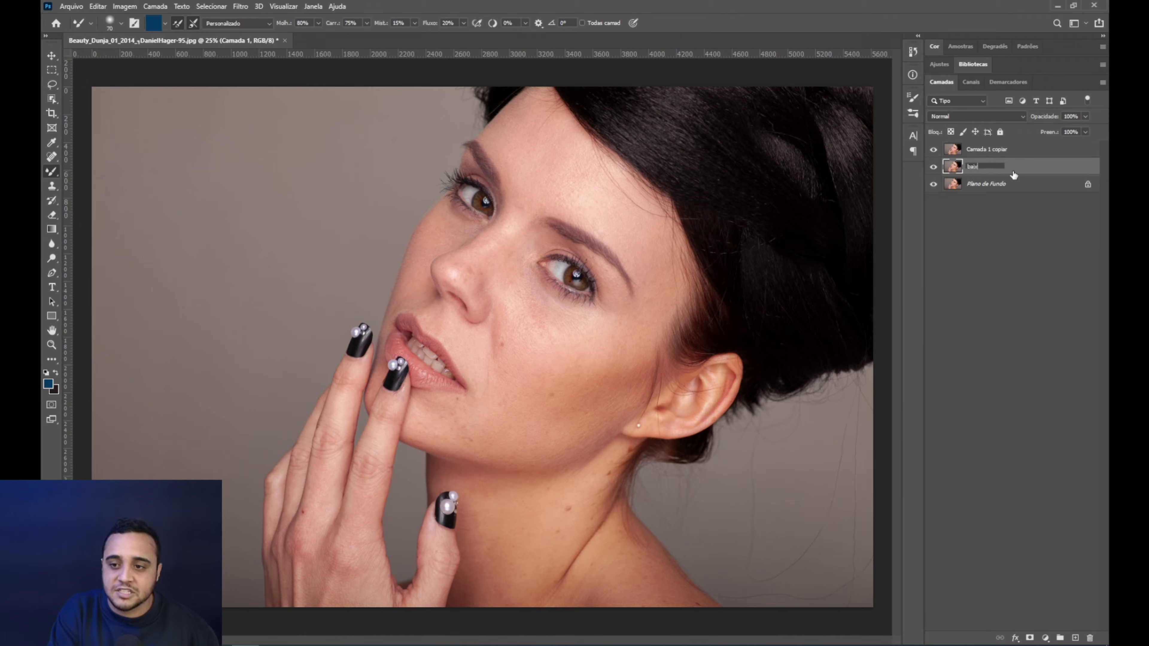
text(a frequencia)
key(Return)
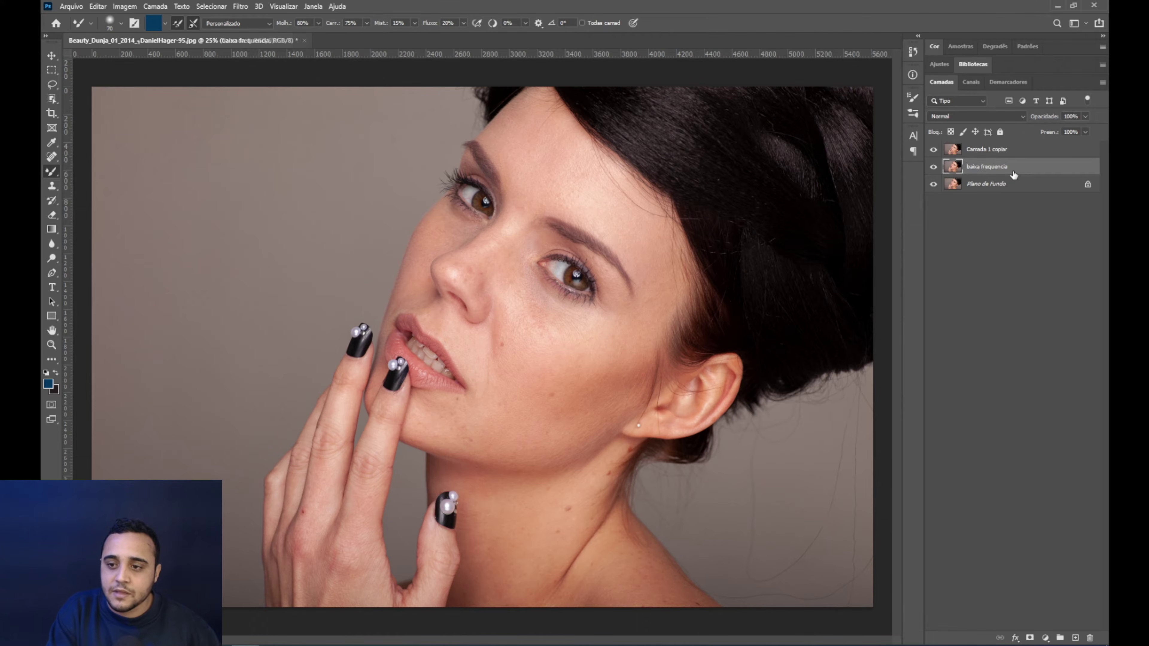
double_click(983, 151)
text(alta frequencia)
key(Return)
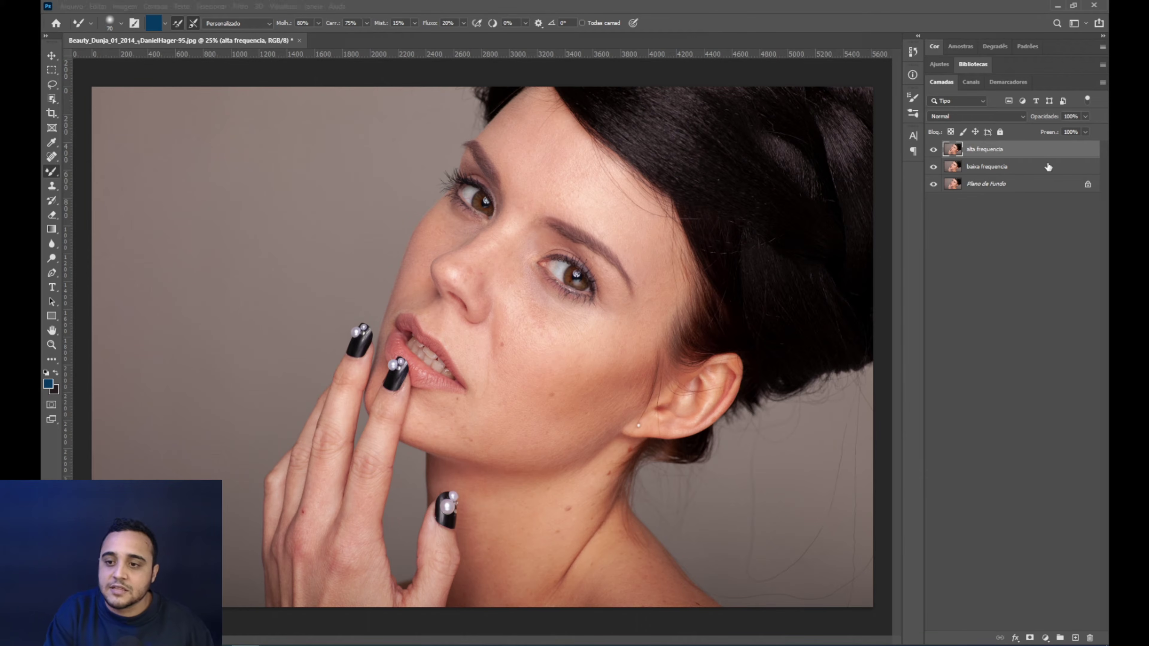
- Convert the locked Plano de Fundo background into a regular layer named Camada 0
click(991, 168)
click(1000, 188)
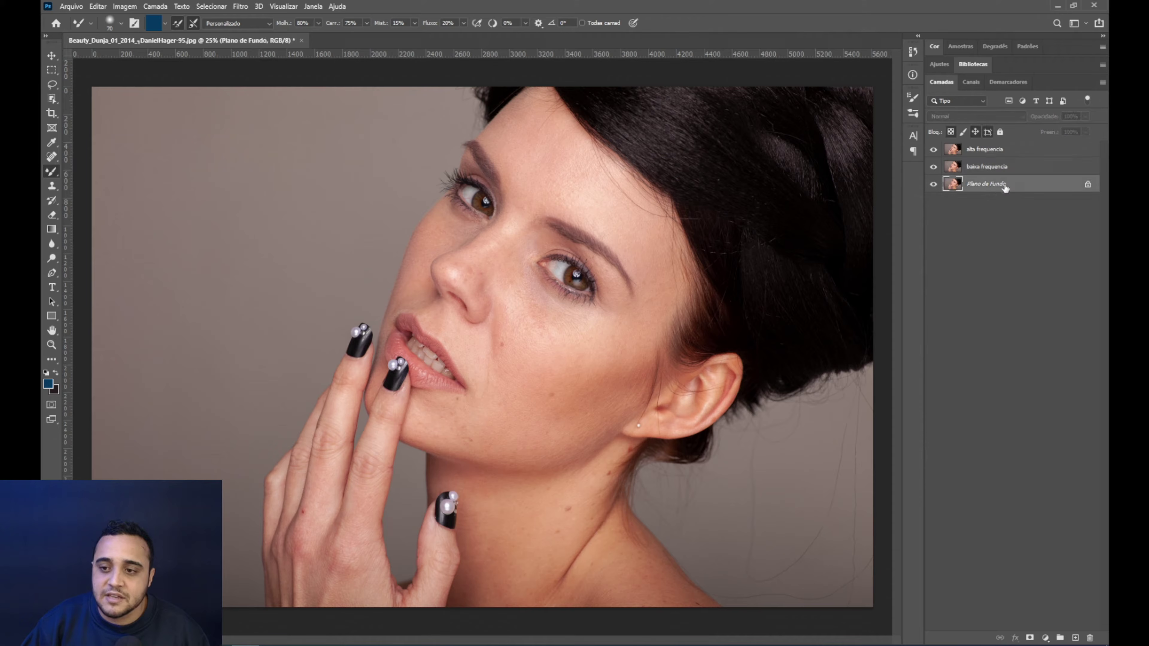
double_click(987, 185)
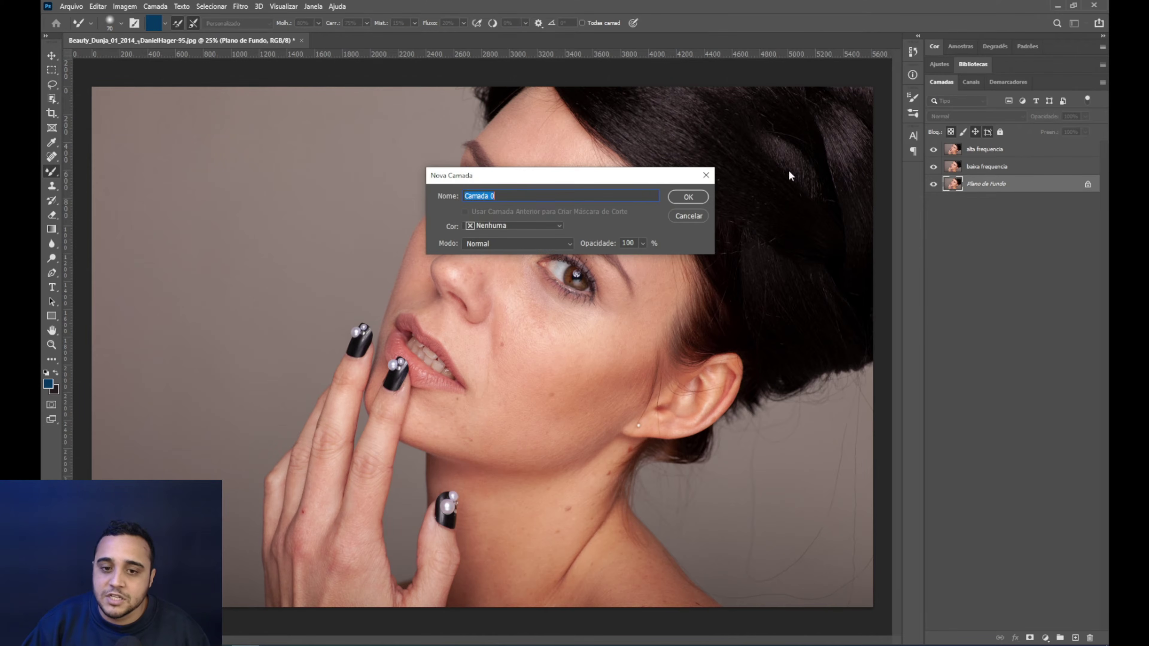
click(682, 202)
- Hide the alta frequencia layer and make baixa frequencia the active layer
click(989, 154)
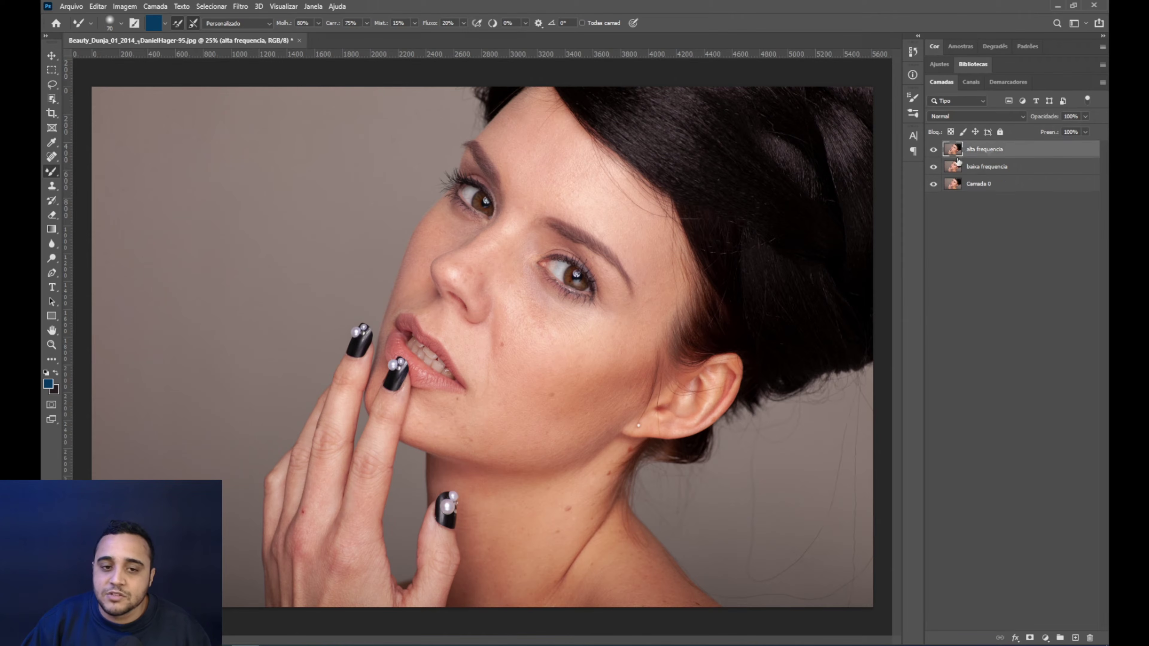
click(934, 149)
click(977, 168)
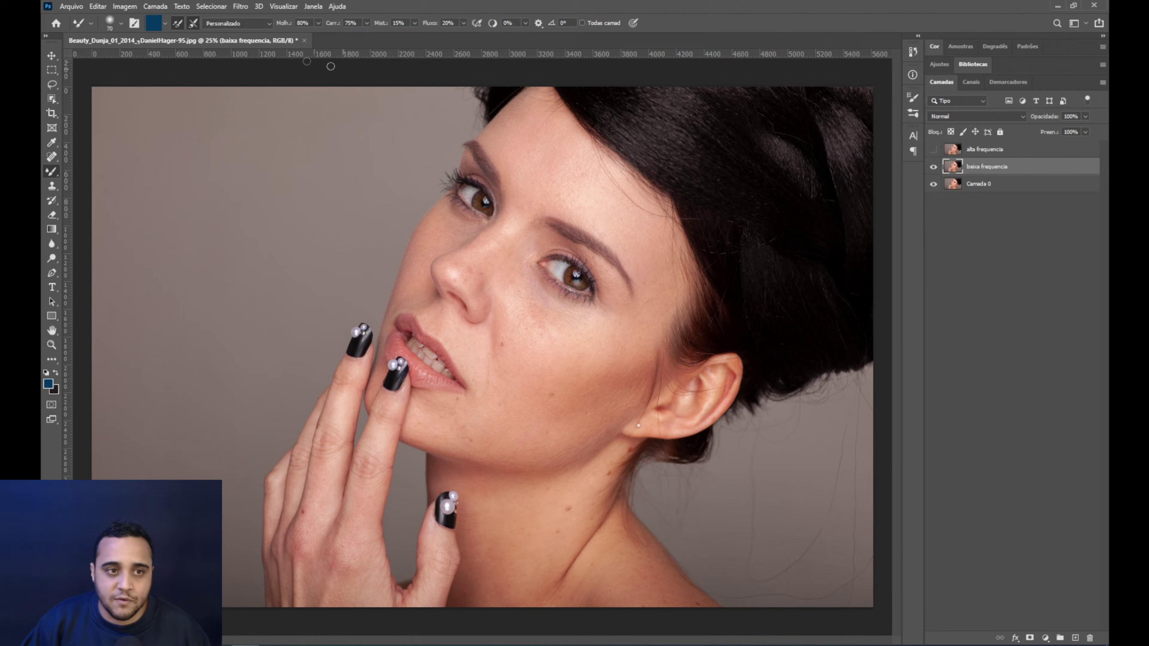
- Open the Gaussian Blur filter for the baixa frequencia layer and move its dialog clear of the model's face
click(241, 8)
mouse_move(281, 149)
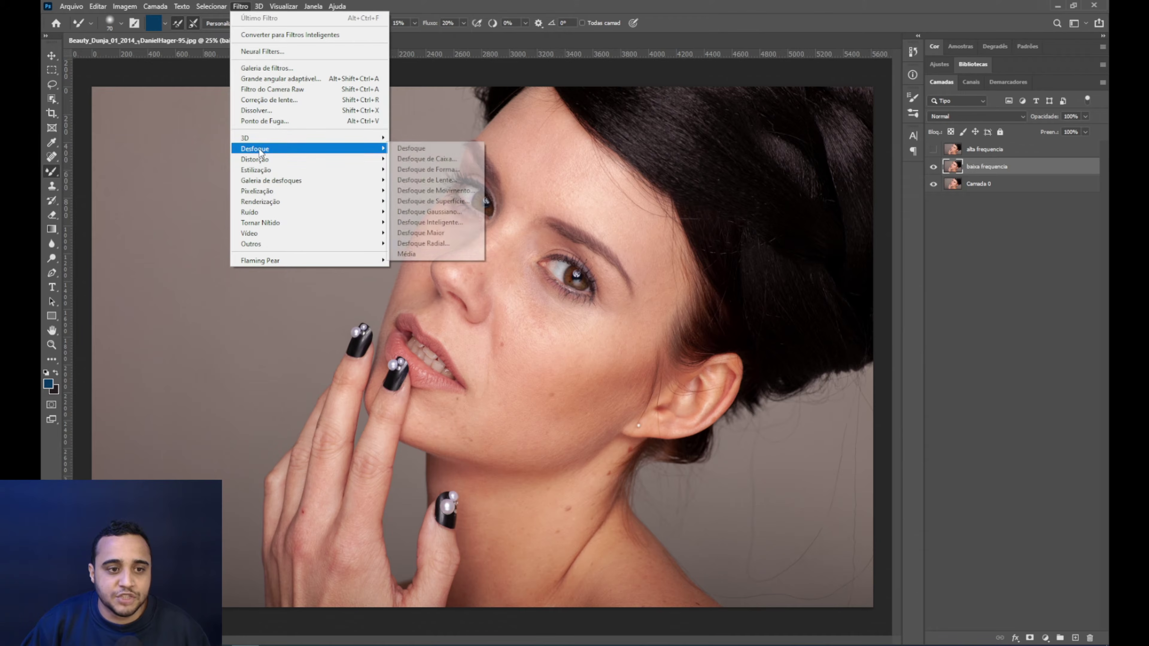
click(450, 212)
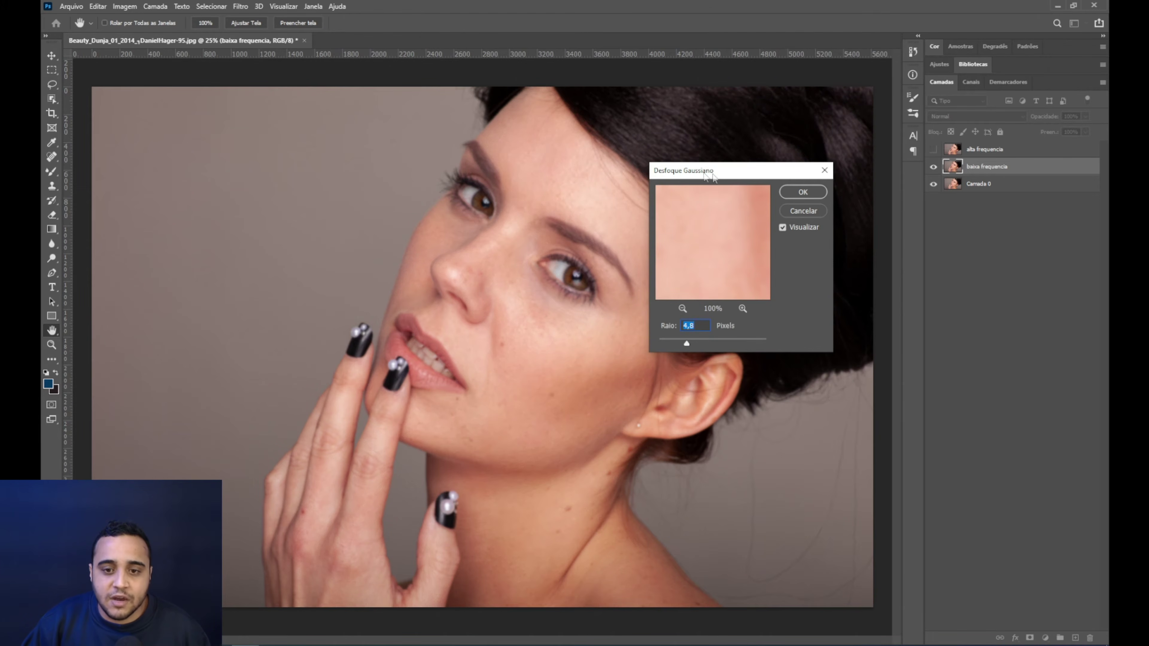
drag(726, 171, 800, 180)
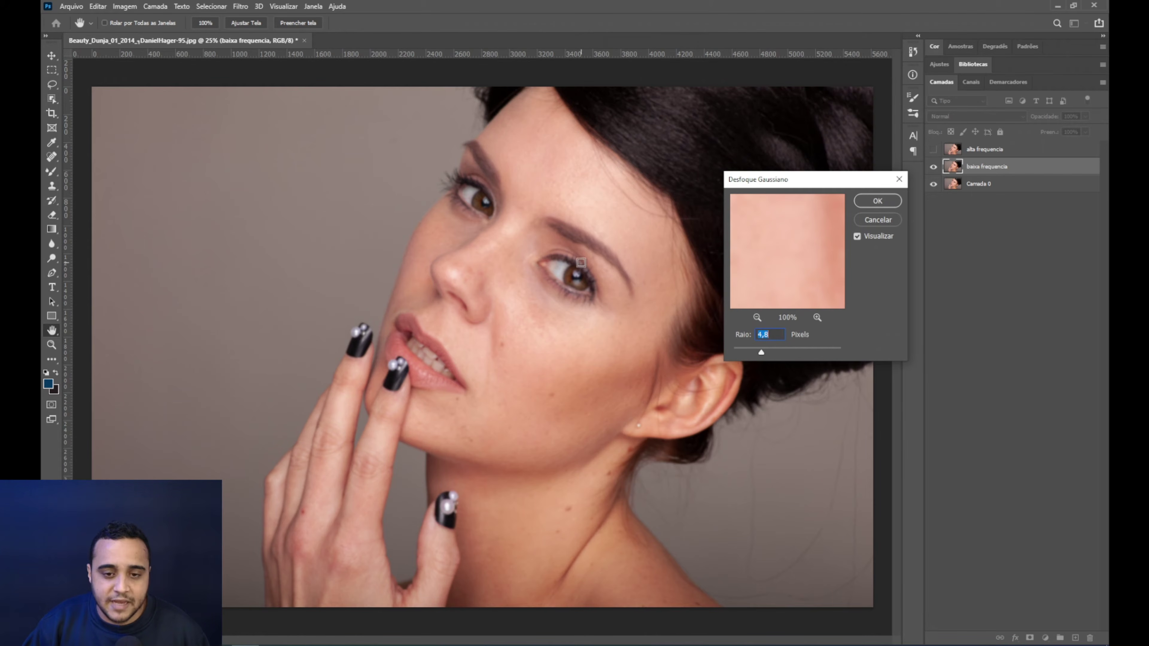
- Compare the model's skin texture with the Gaussian Blur preview on and off, up close and at full view
key(alt)
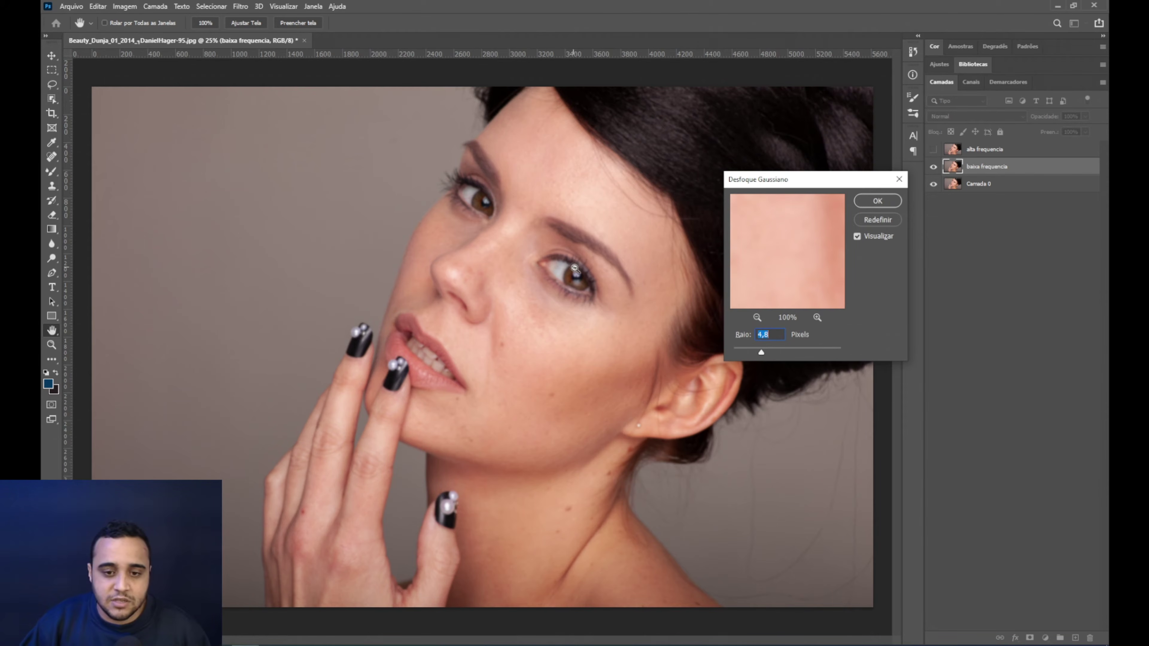
ctrl+click(590, 273)
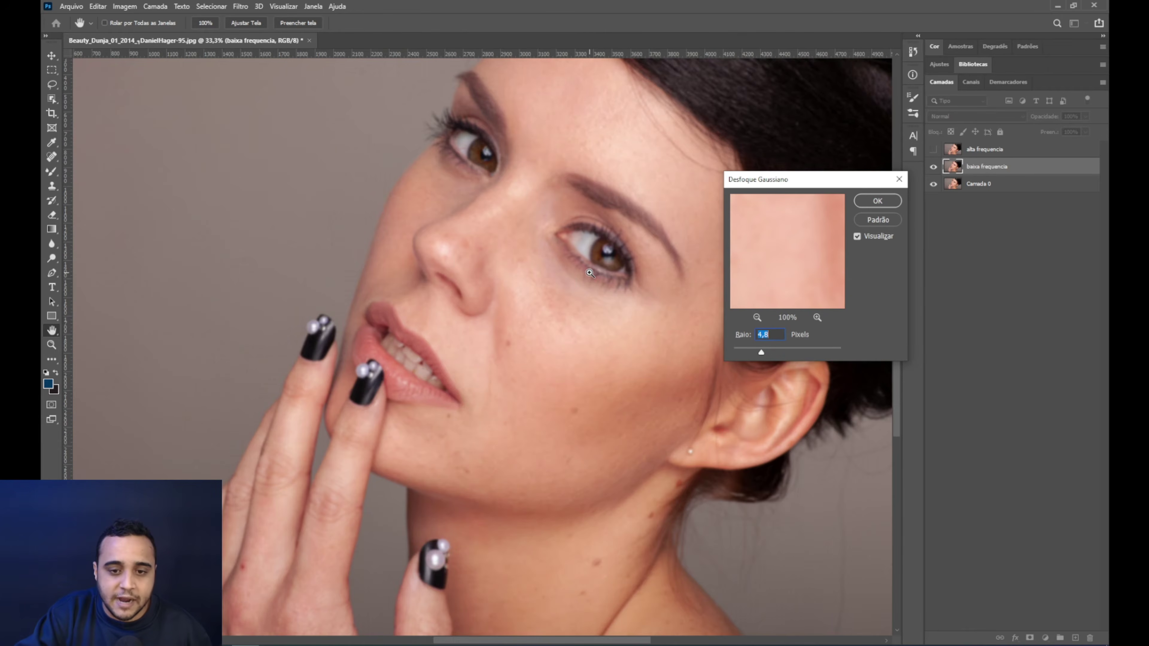
ctrl+click(590, 273)
scroll(487, 308, down, 1)
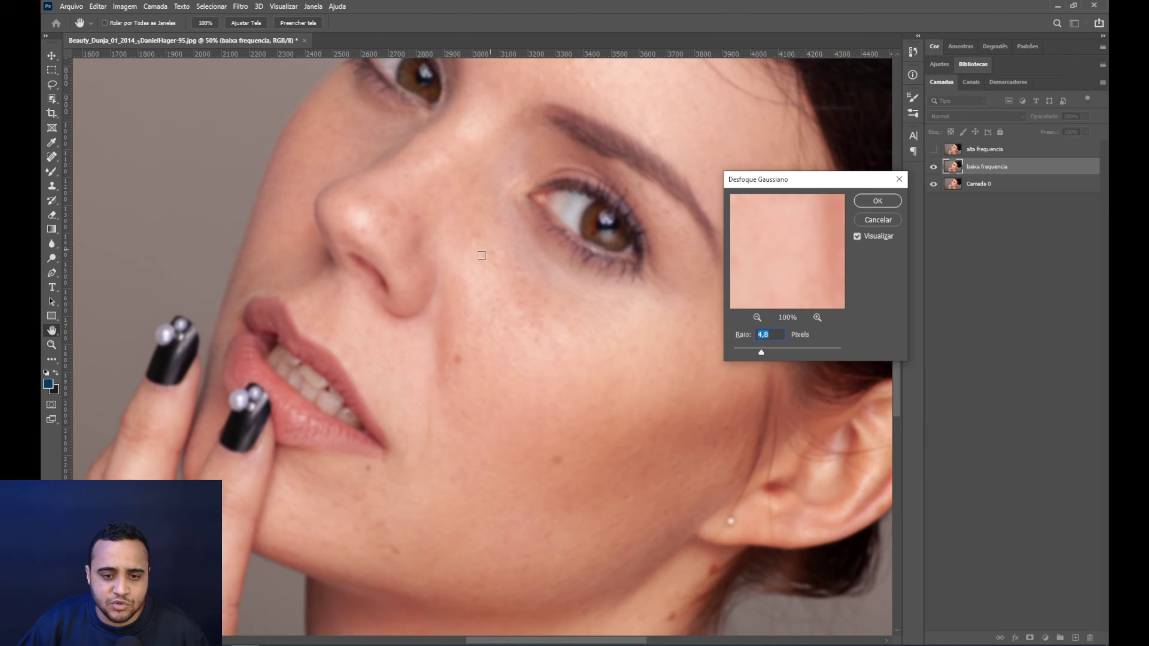
click(857, 236)
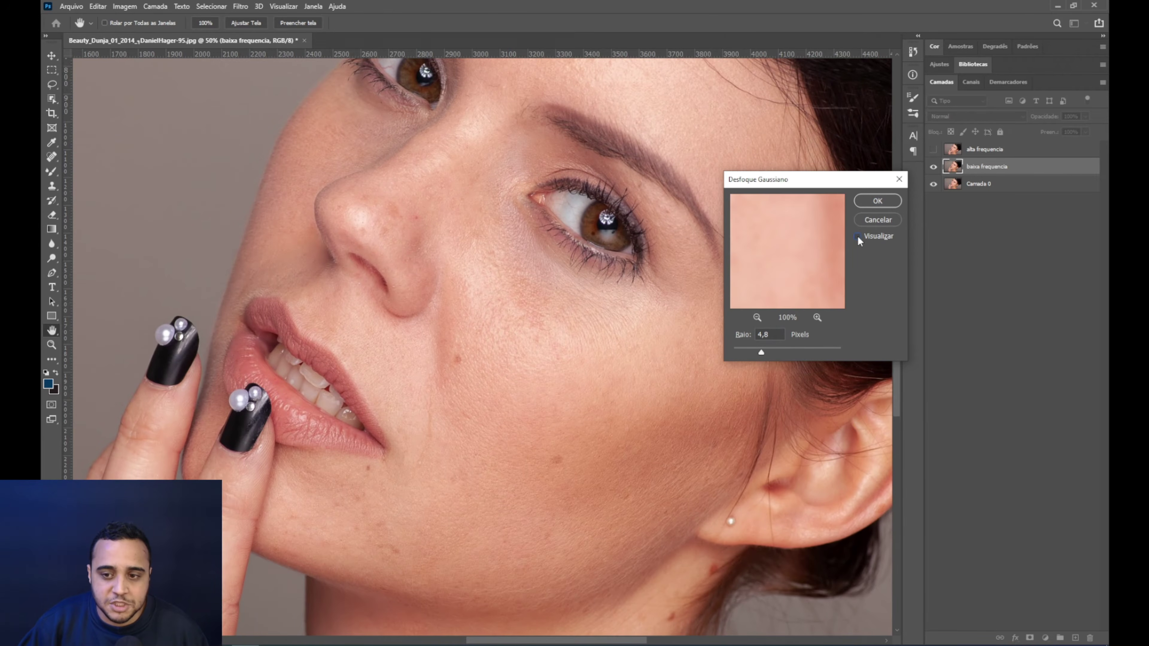
click(858, 236)
click(857, 237)
click(857, 237)
alt+click(495, 318)
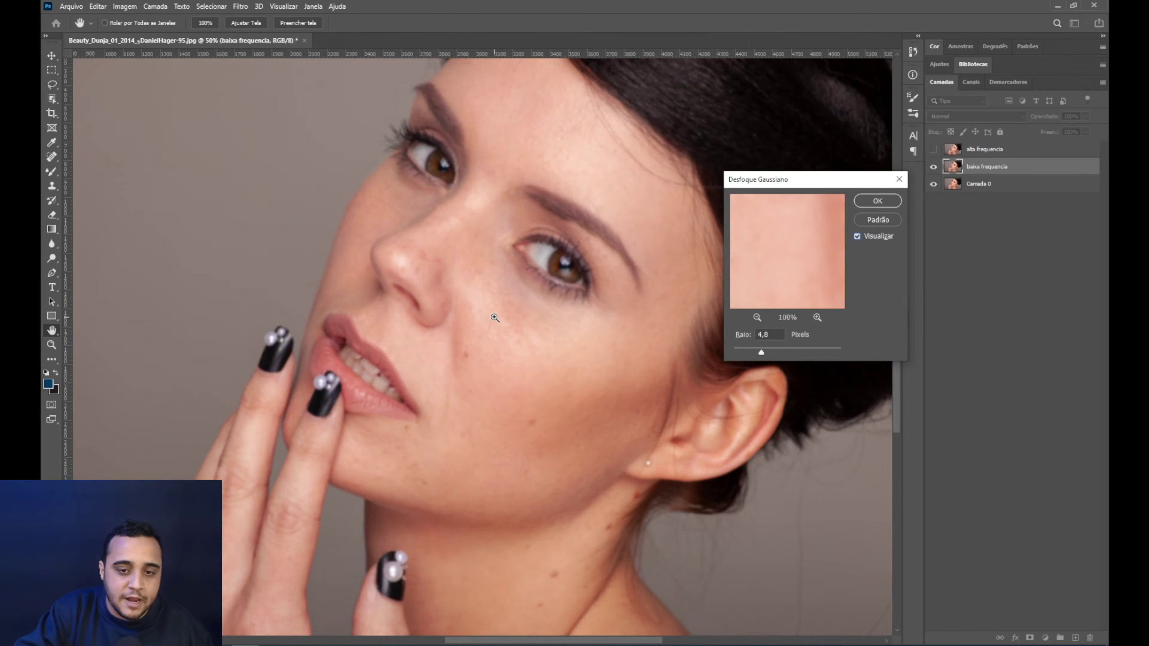
alt+click(494, 318)
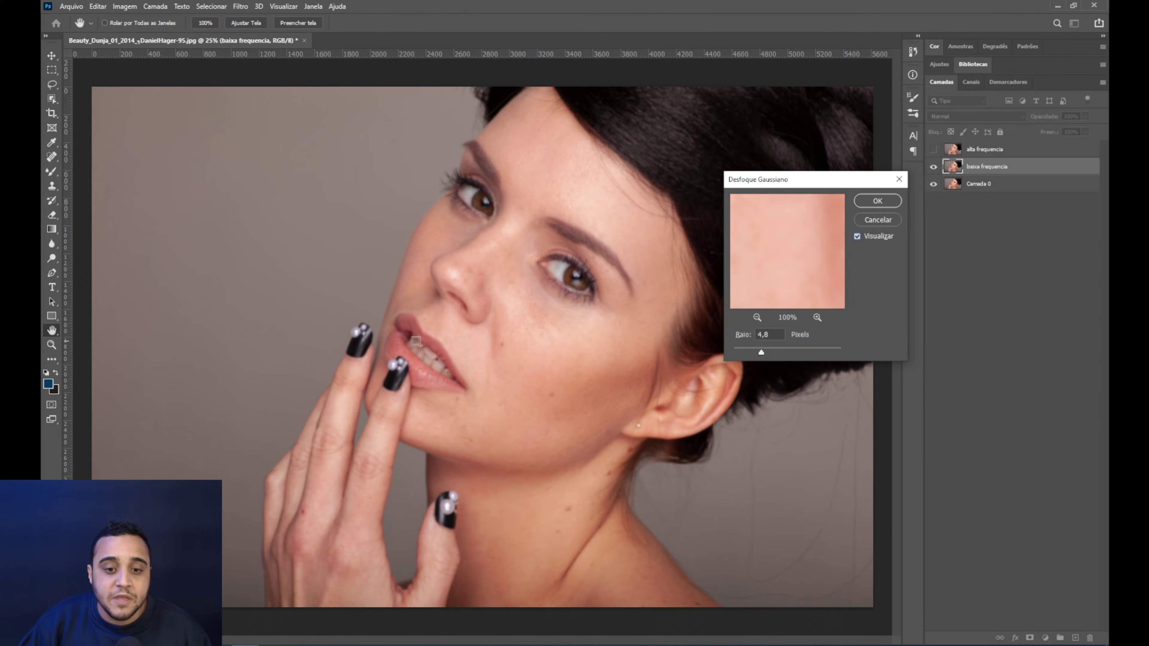
key(p)
key(p)
key(p)
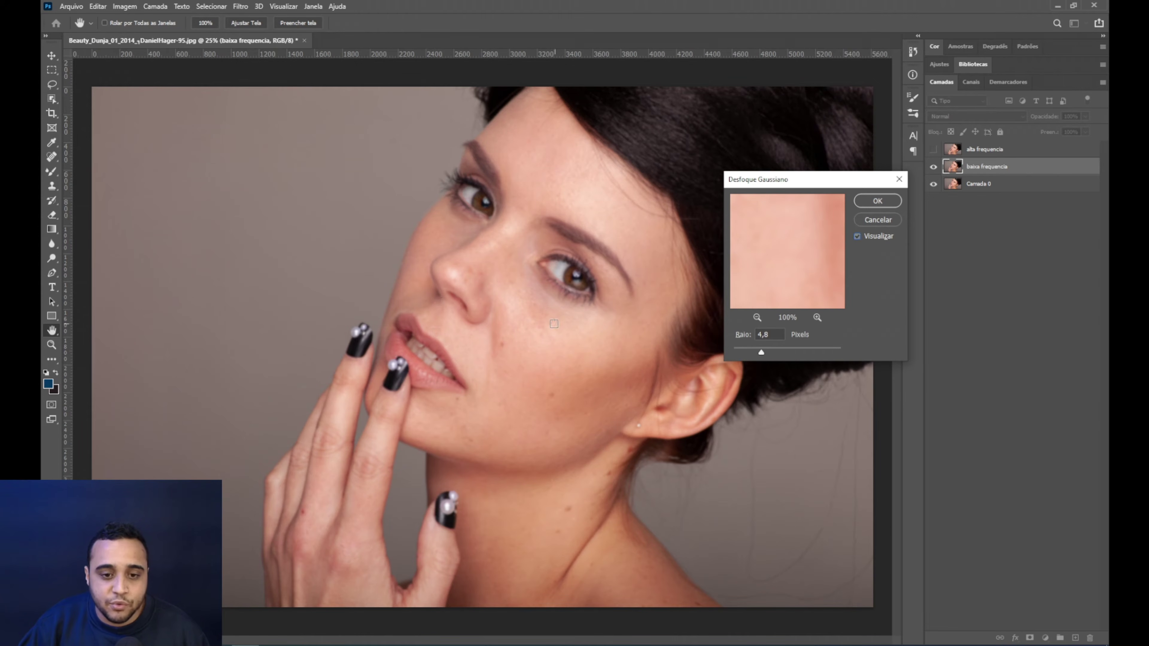
key(p)
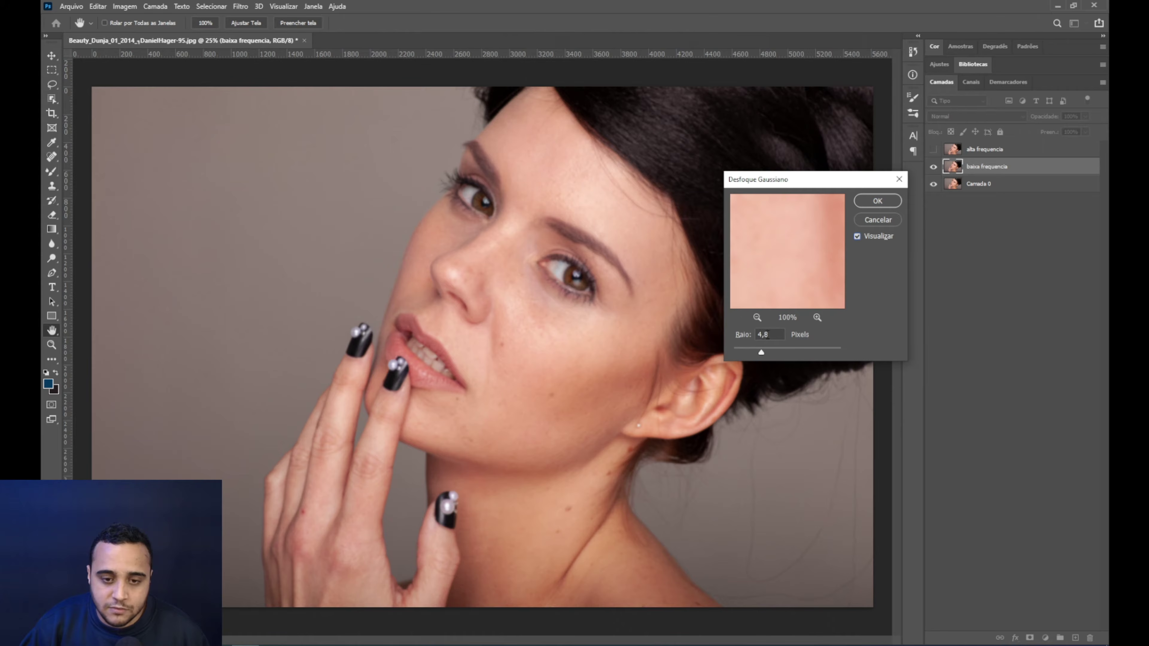
- Set the Gaussian Blur radius to 5,0 pixels and apply it to the baixa frequencia layer
drag(762, 354, 793, 351)
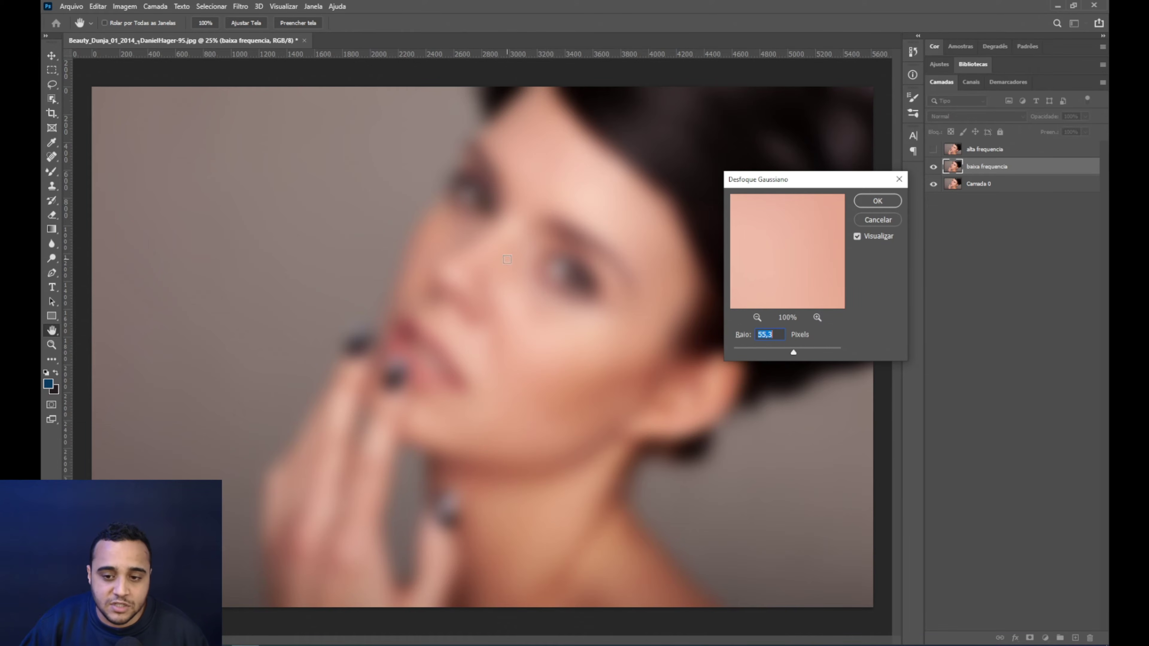
drag(751, 355, 759, 355)
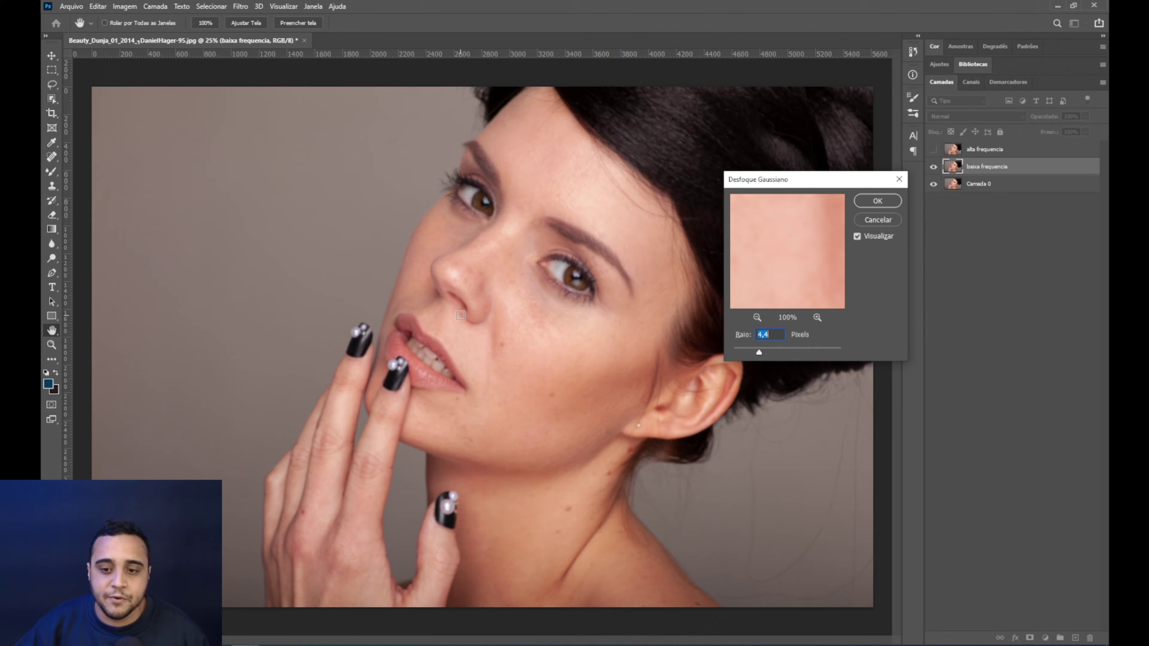
drag(759, 355, 763, 356)
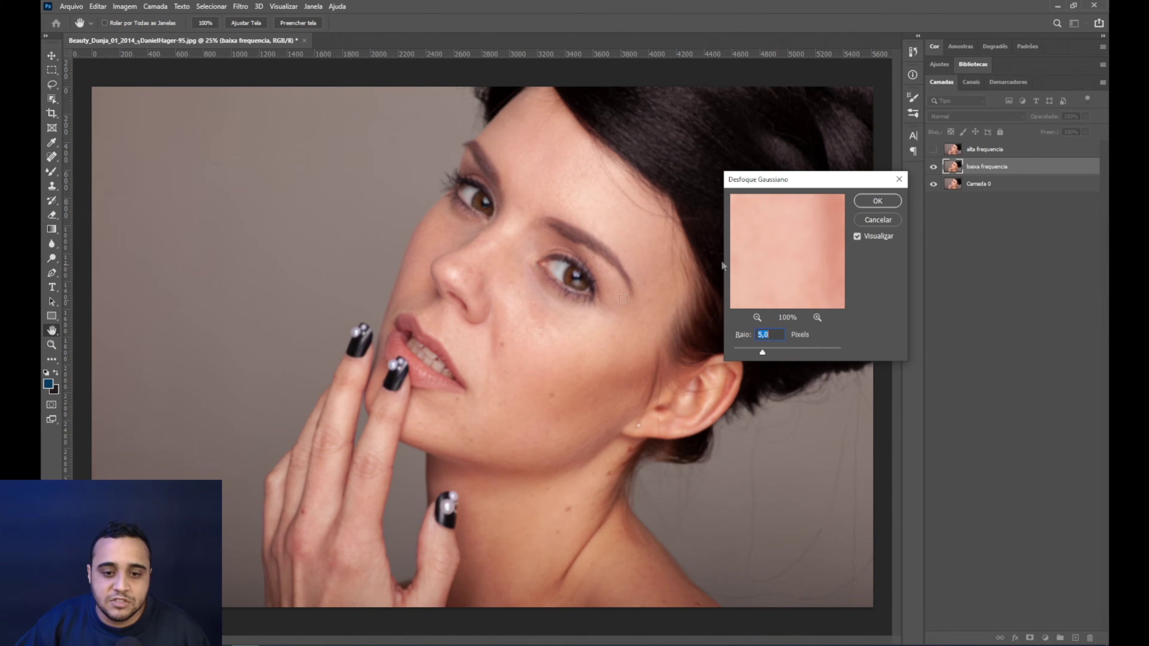
click(877, 200)
key(b)
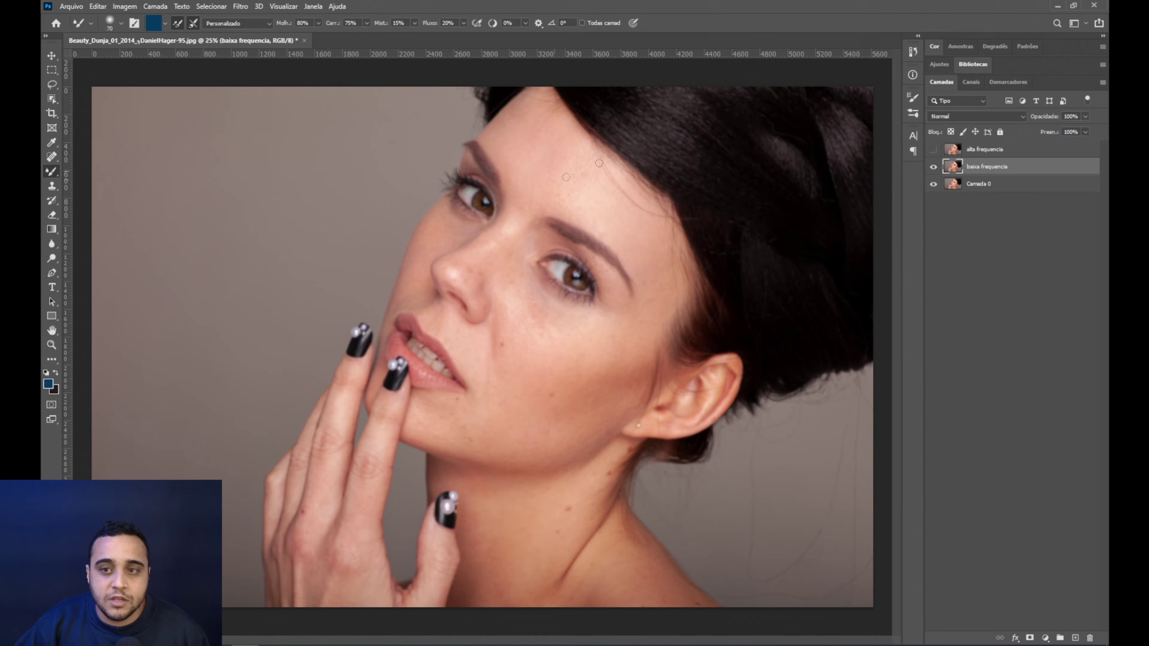
- Show and activate the alta frequencia layer, and start Apply Image on it with baixa frequencia as the source layer
click(974, 151)
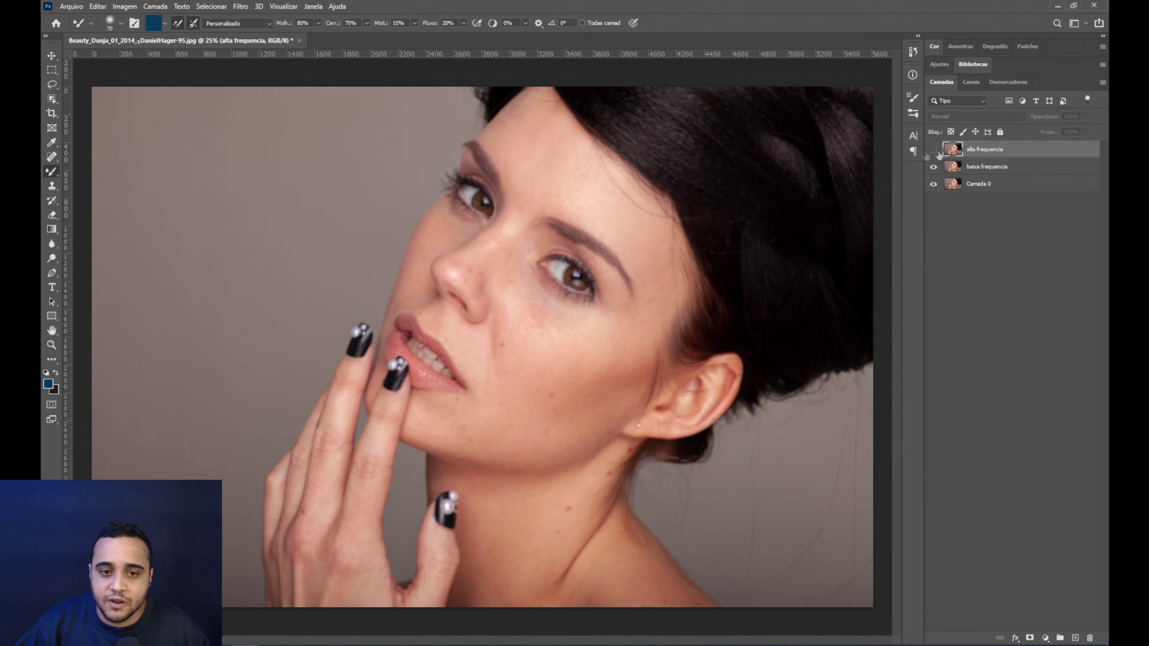
click(933, 151)
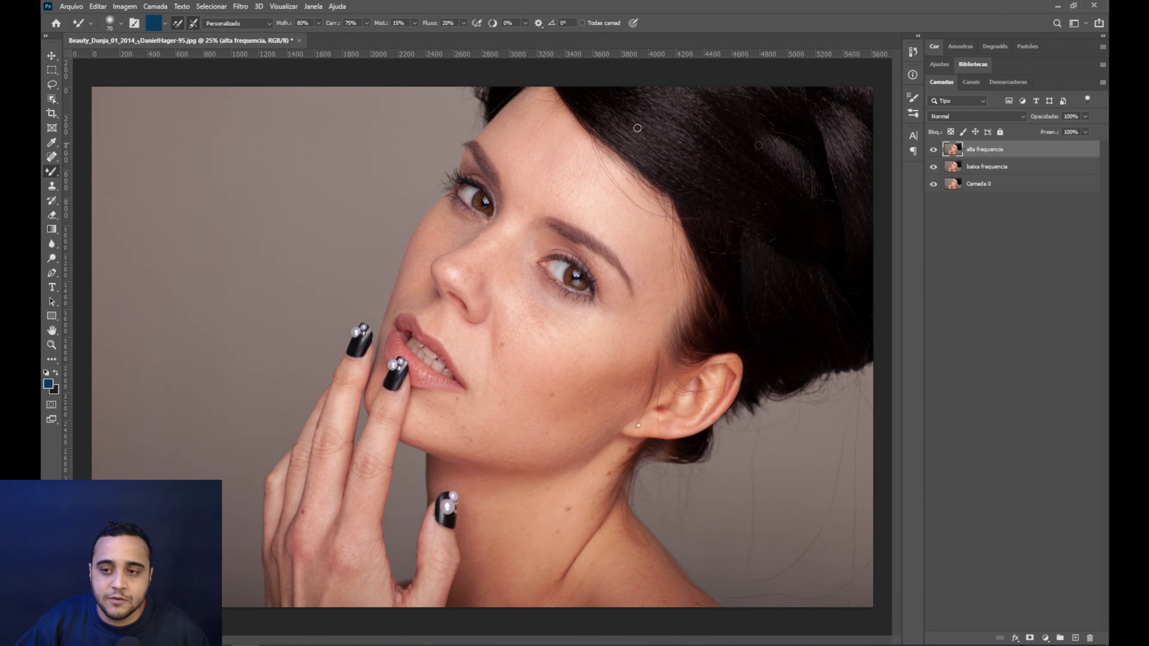
click(124, 6)
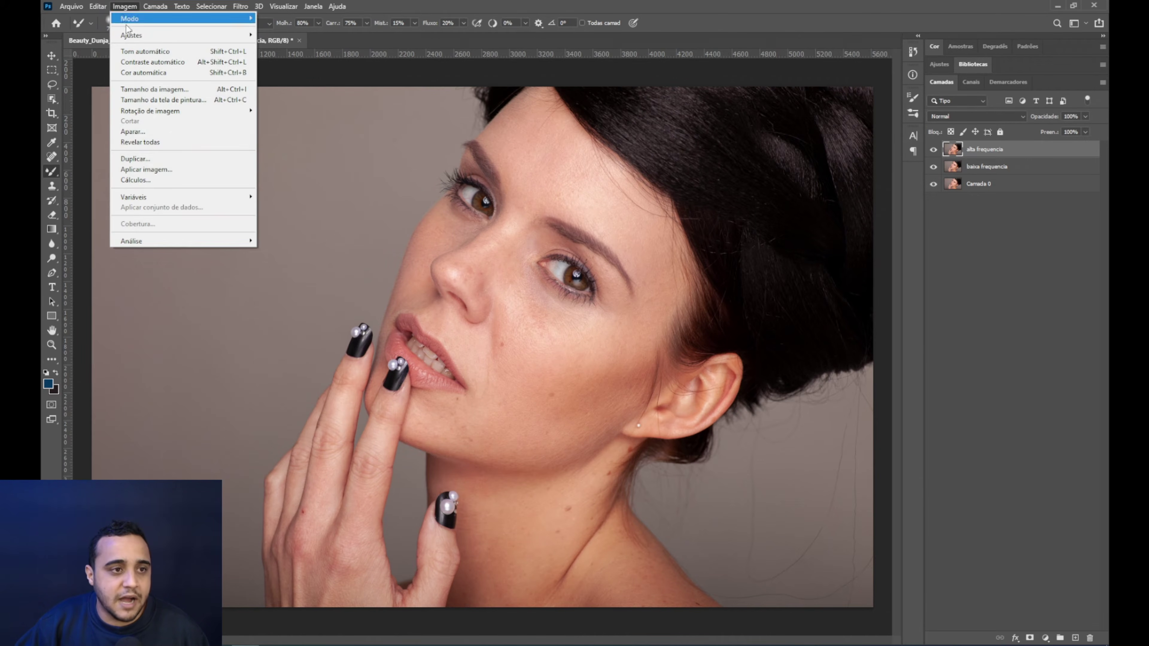
click(162, 170)
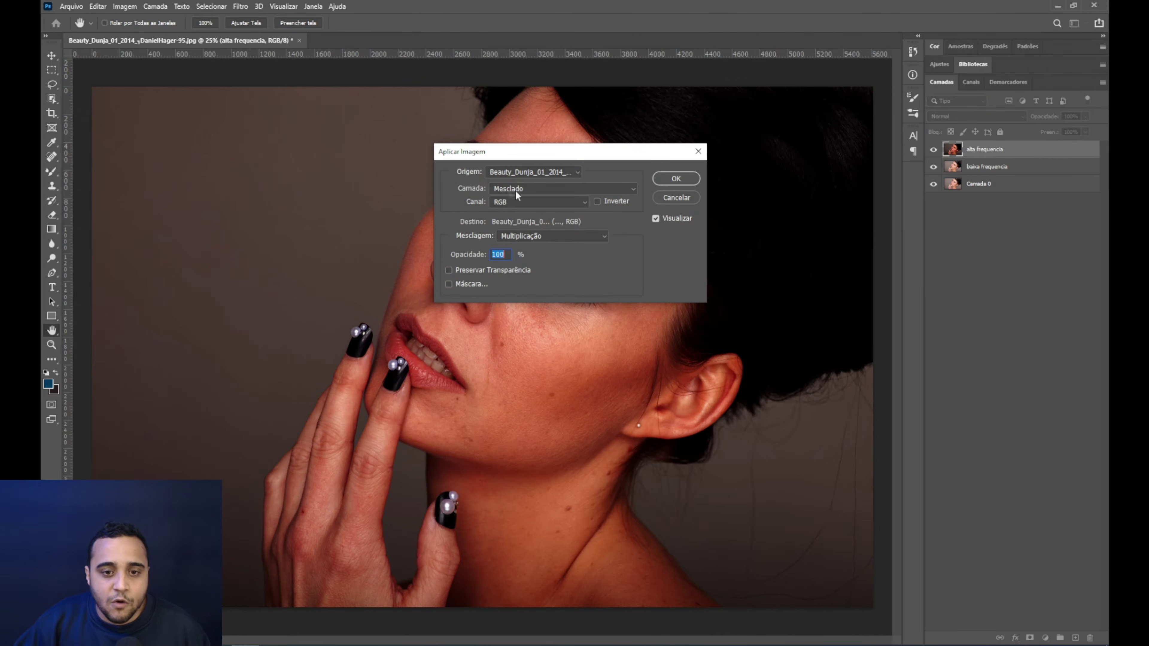
click(519, 190)
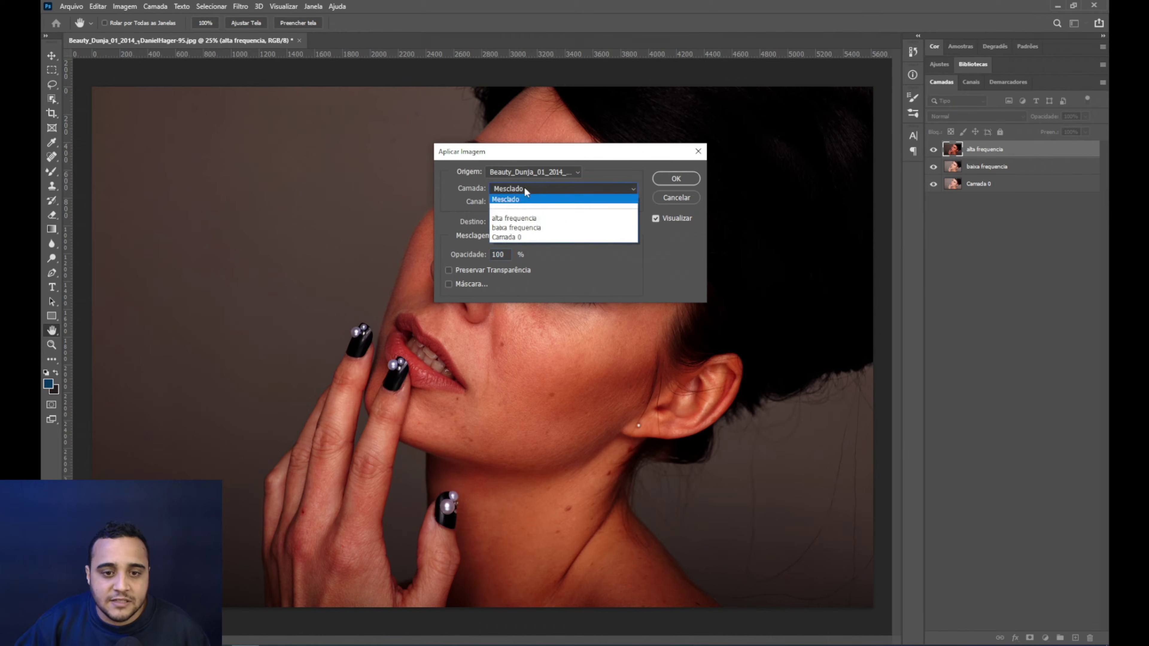
click(507, 229)
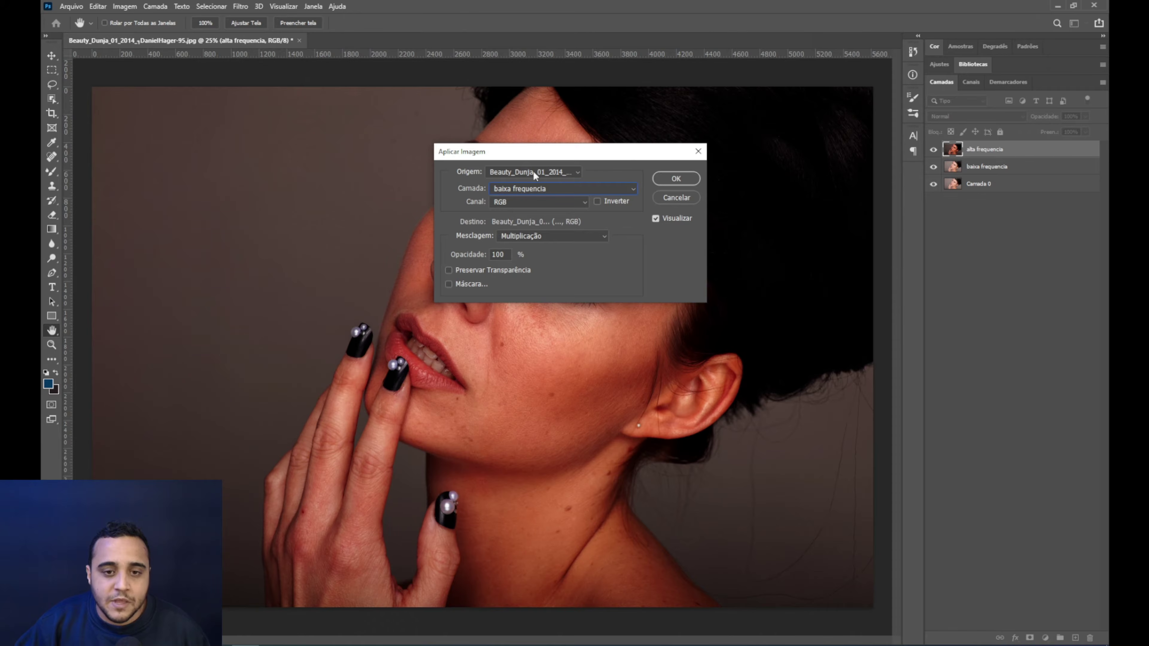
drag(504, 157, 734, 240)
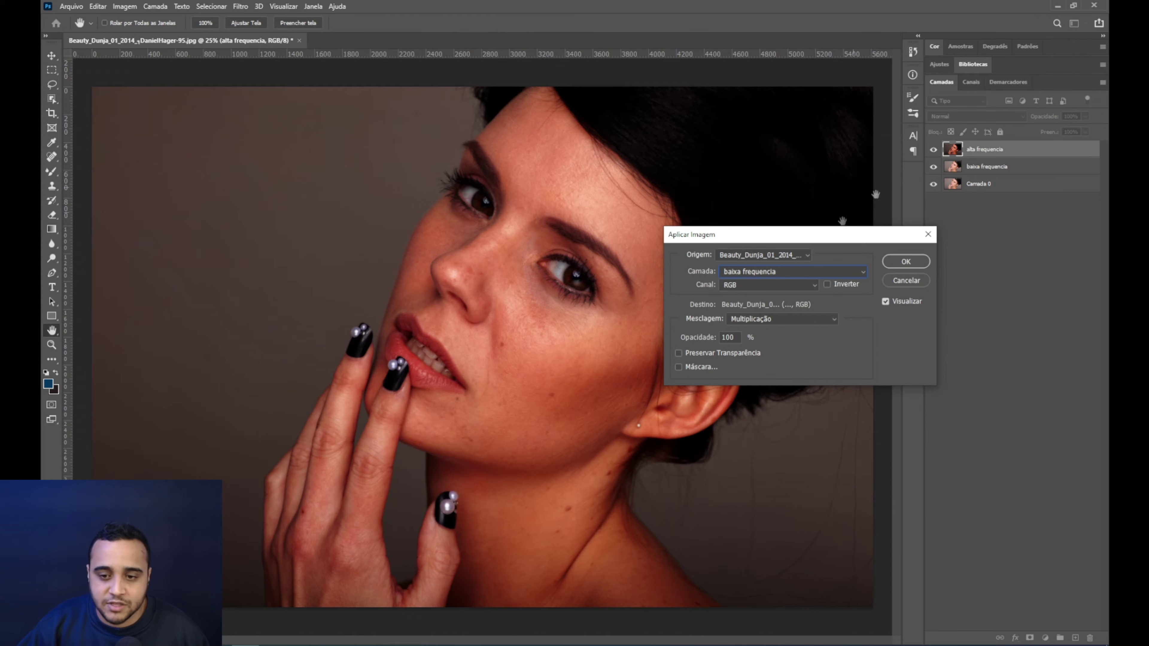
- Check the source layer, channel and Inverter options in the Apply Image dialog
click(755, 272)
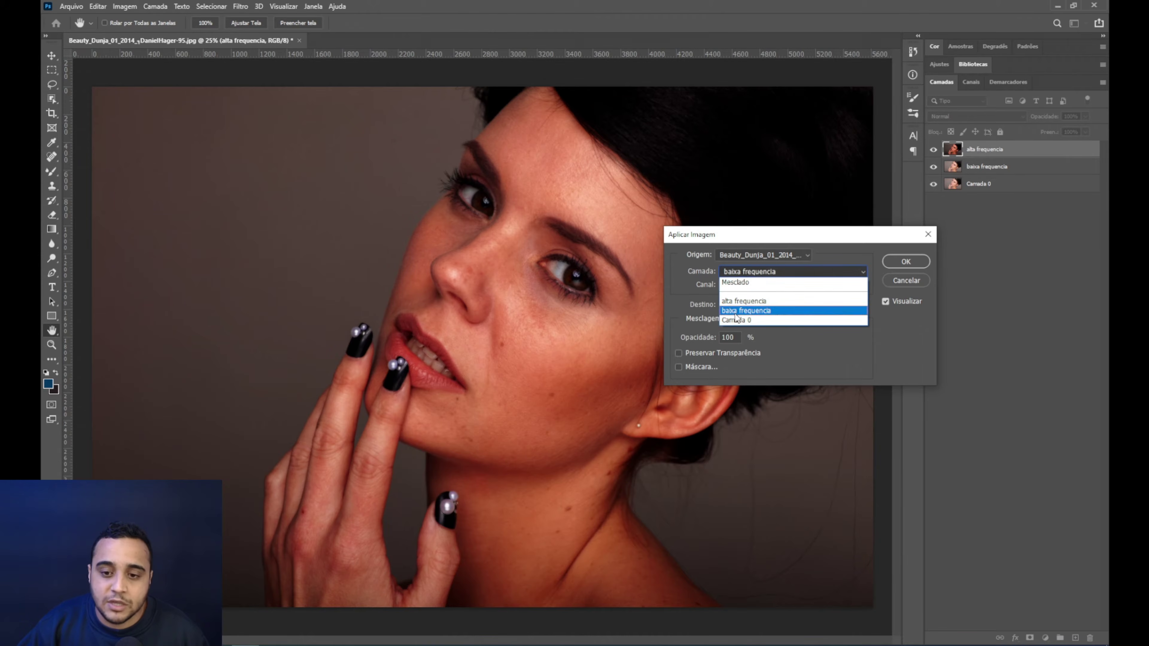
click(735, 314)
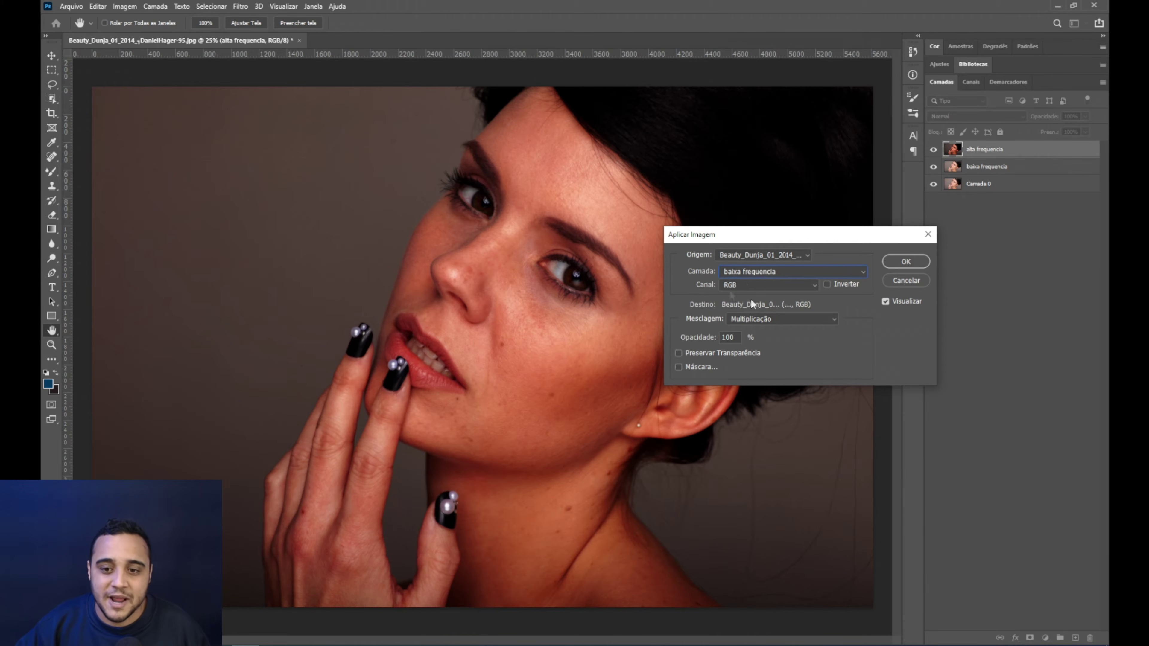
click(743, 272)
click(547, 300)
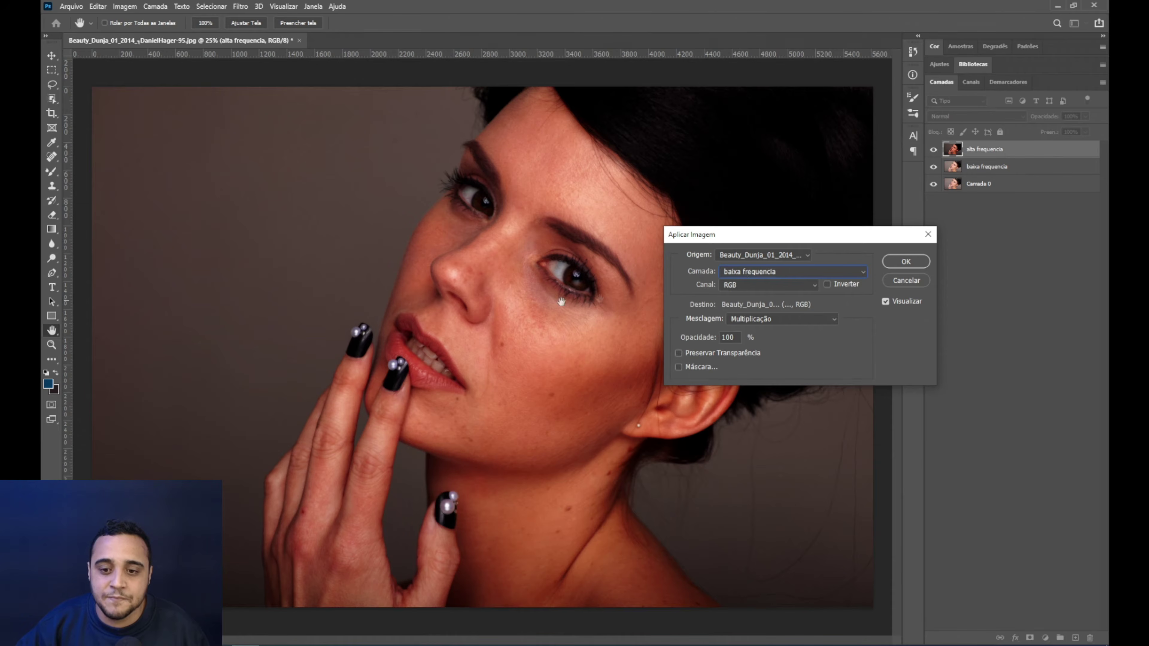
click(732, 286)
click(733, 294)
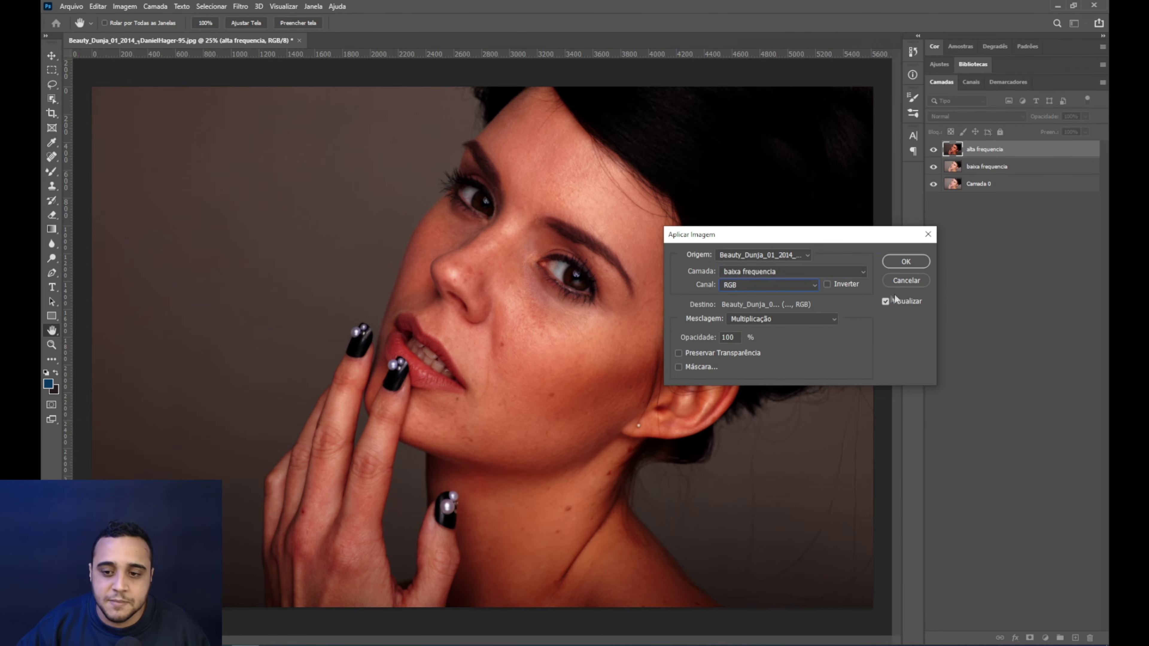
click(828, 285)
click(827, 285)
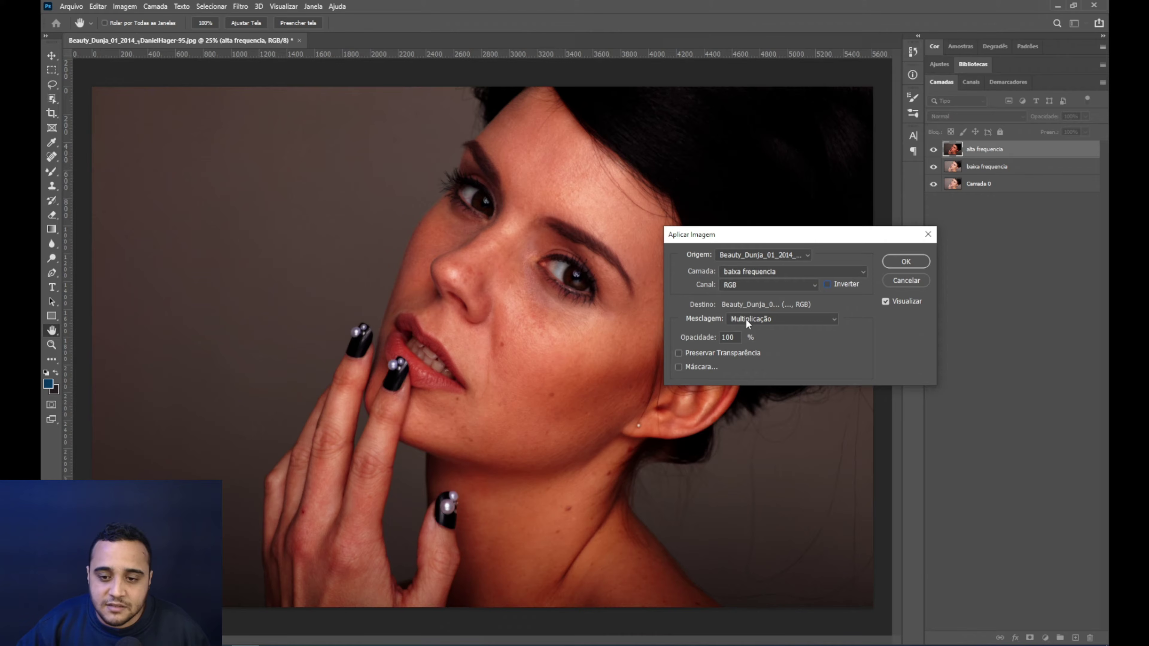
- Set the Apply Image blending to Subtrair, with opacity 100%, scale 2 and offset 128
click(758, 321)
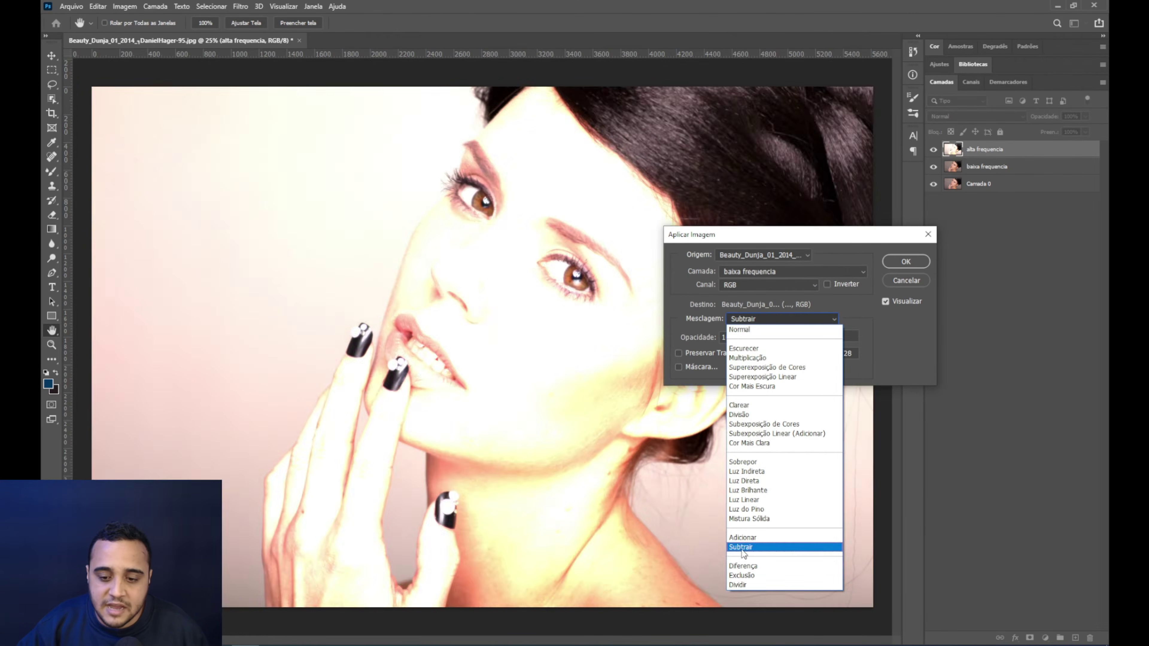
click(741, 546)
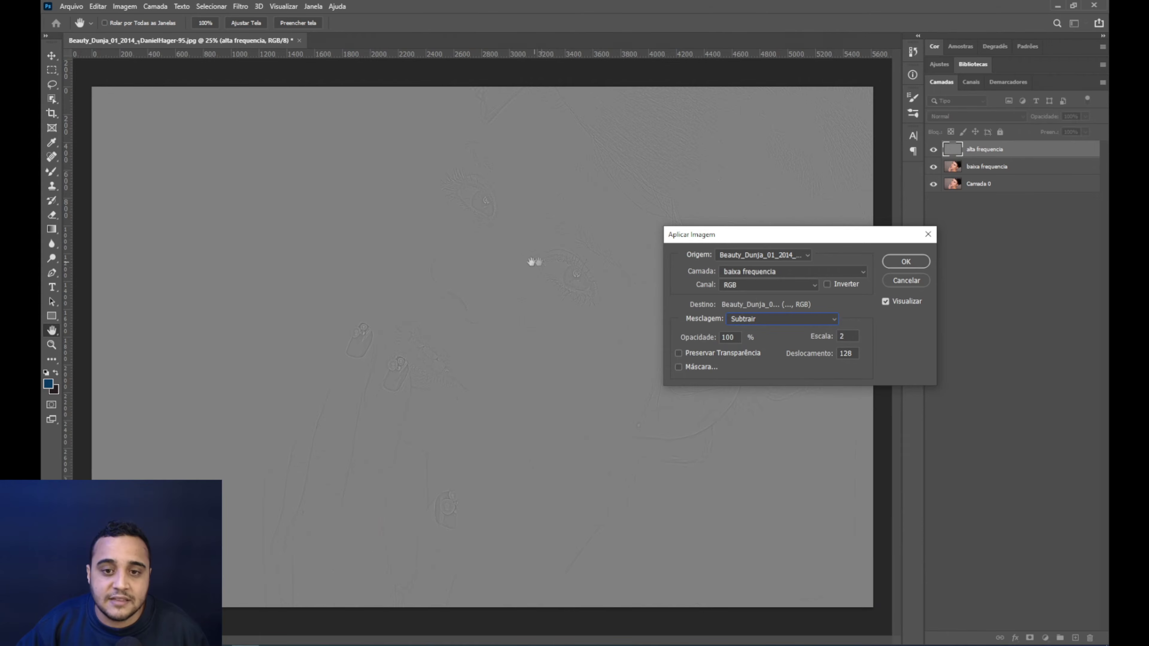
double_click(729, 337)
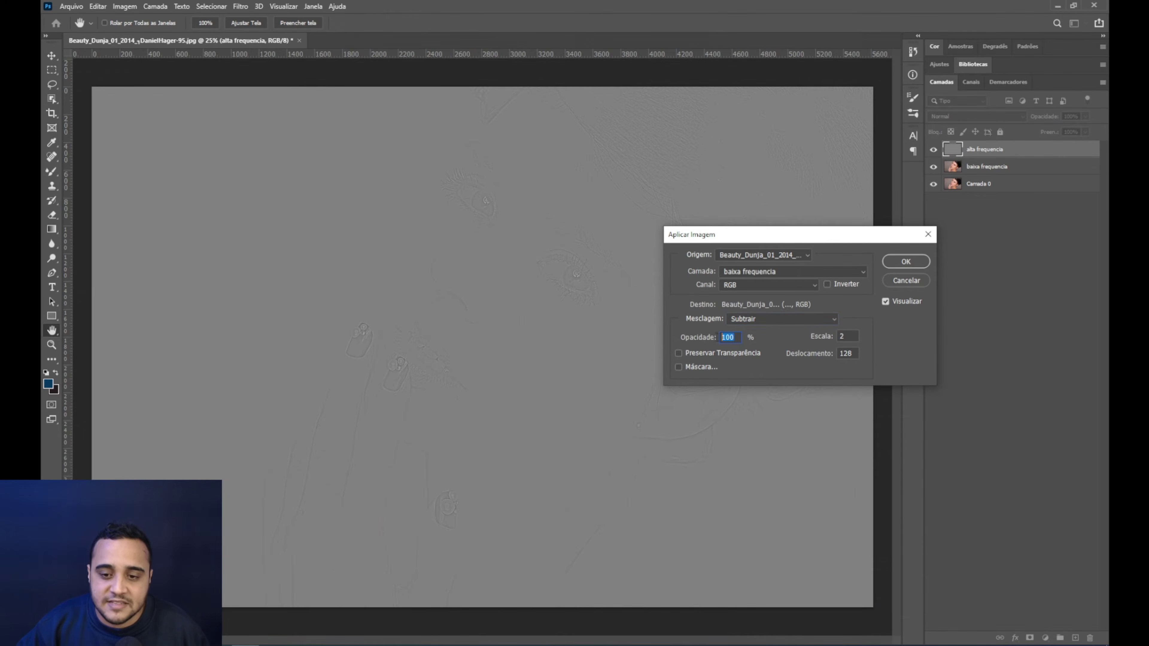
double_click(846, 335)
double_click(846, 353)
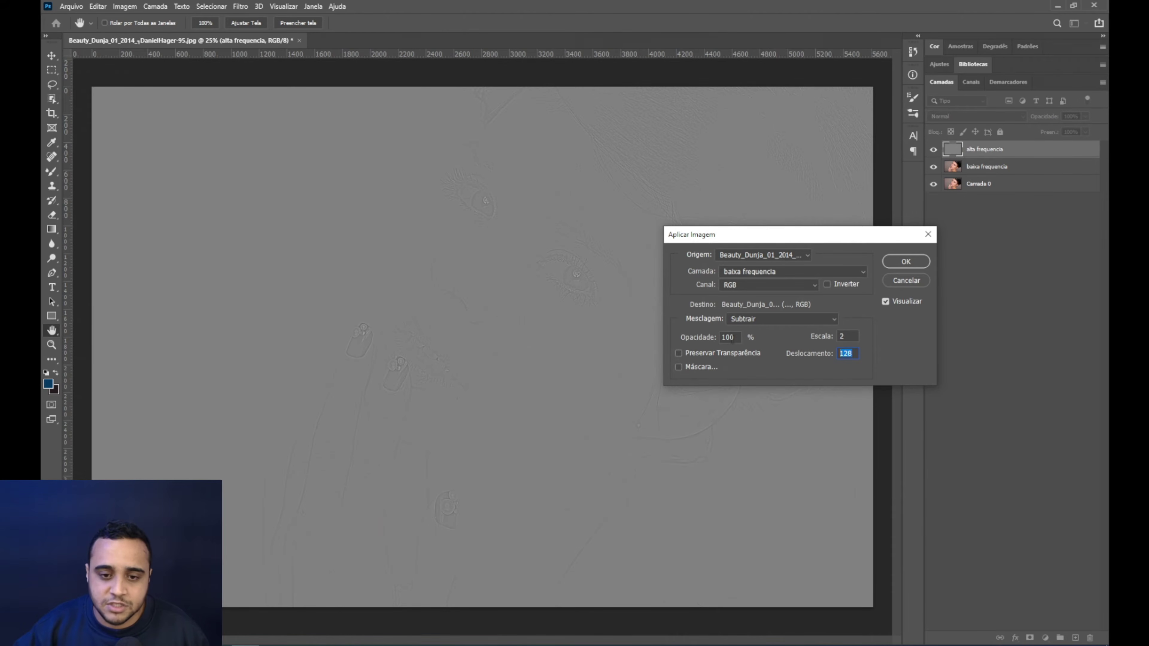
click(696, 337)
click(846, 336)
click(853, 354)
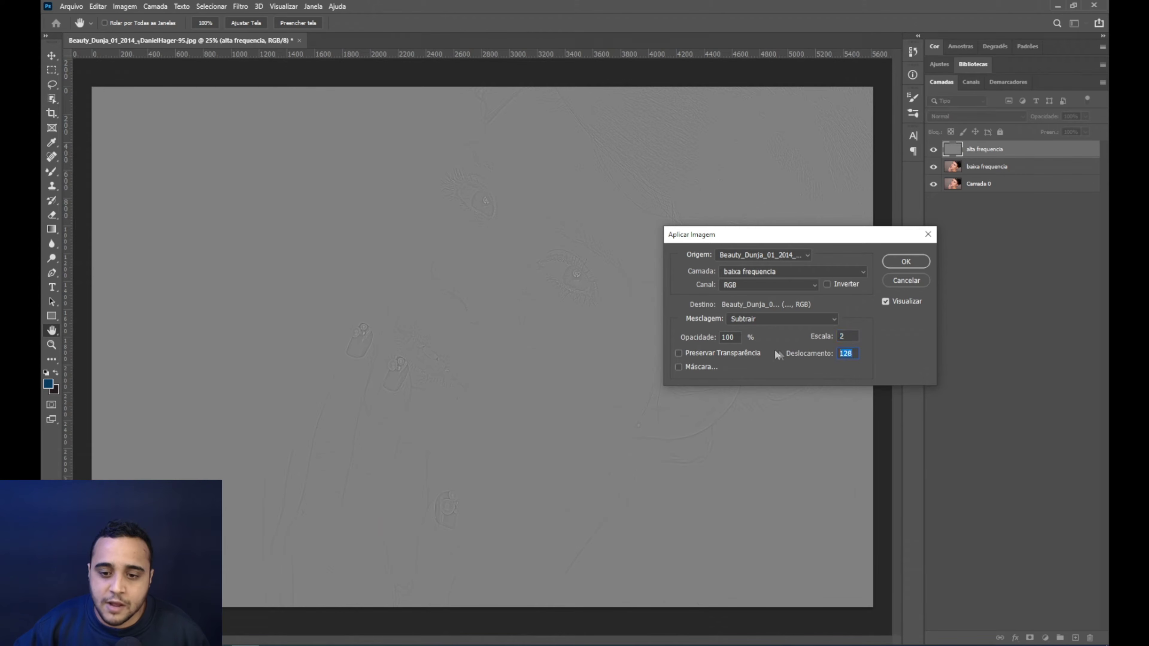
- Try the Preservar Transparência and Máscara options in Apply Image, leaving both switched off
click(678, 353)
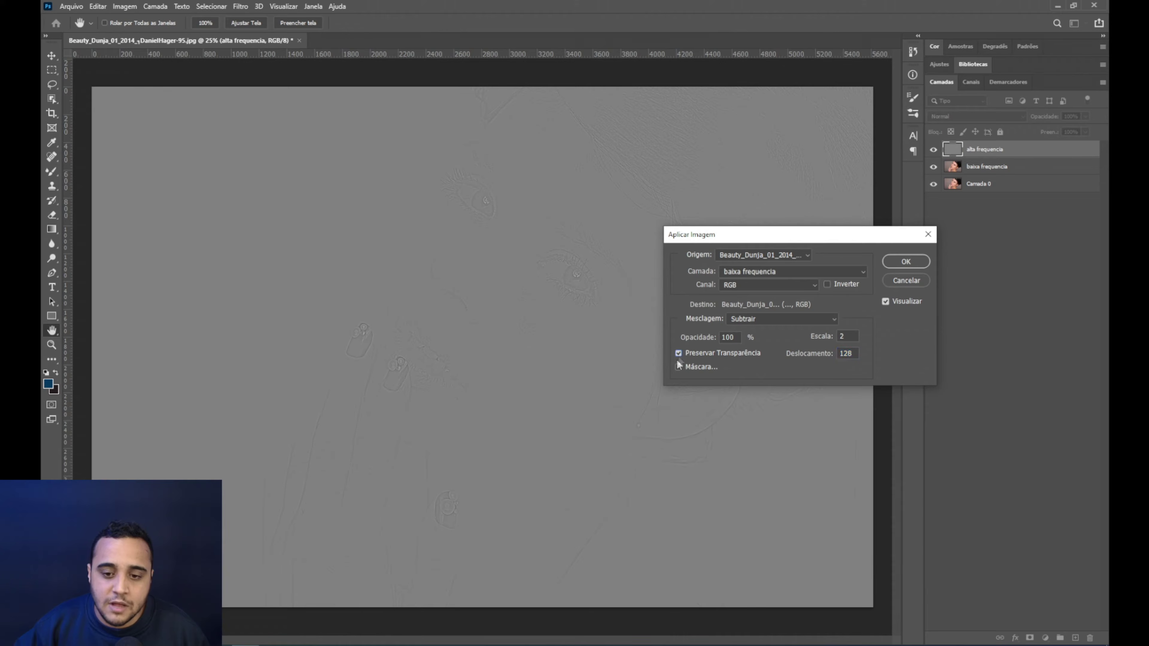
click(679, 367)
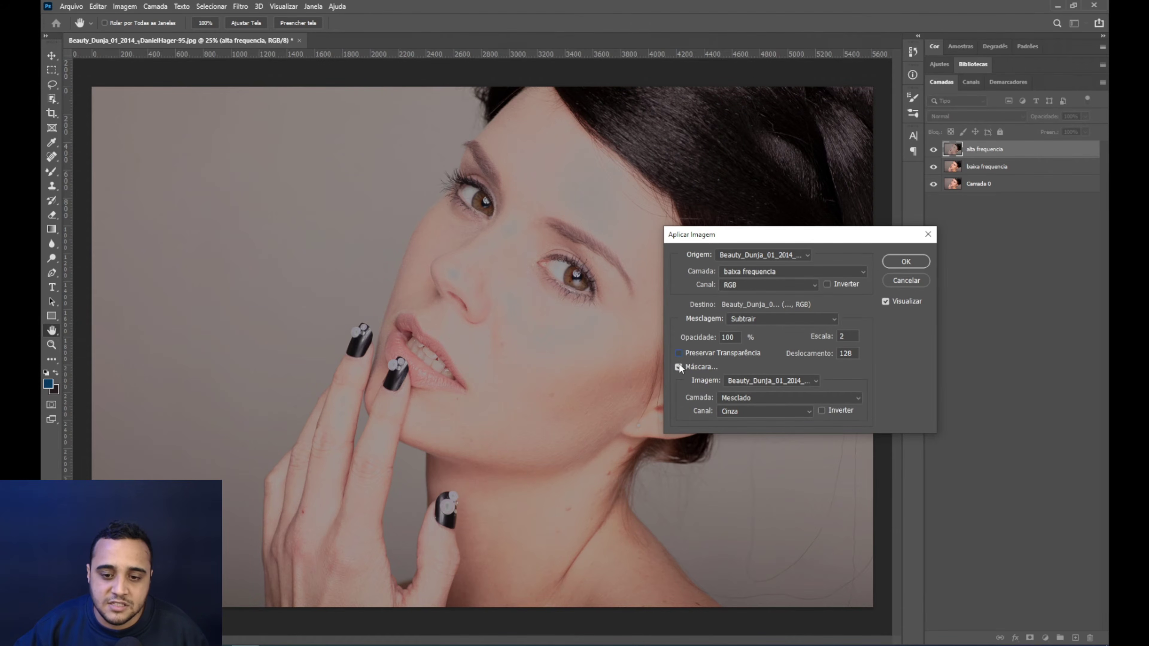
click(678, 367)
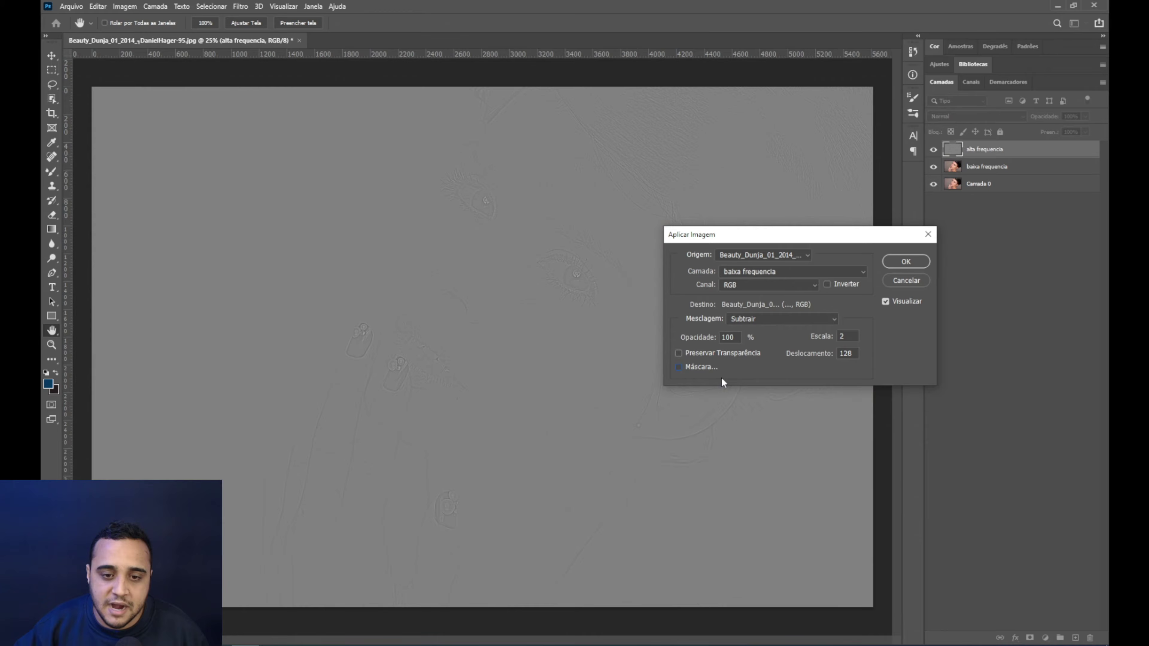
- Apply the subtract calculation to the alta frequencia layer and inspect the resulting grey texture around the eyes, nose and lips
click(905, 261)
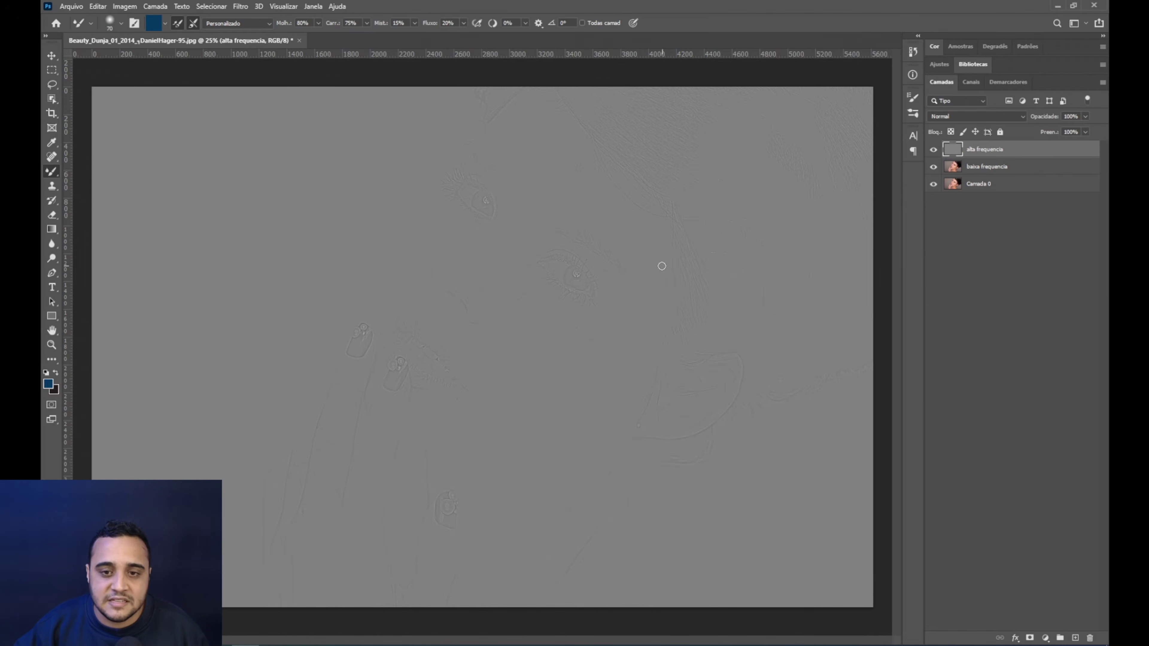
key(ctrl+plus)
key(ctrl+plus)
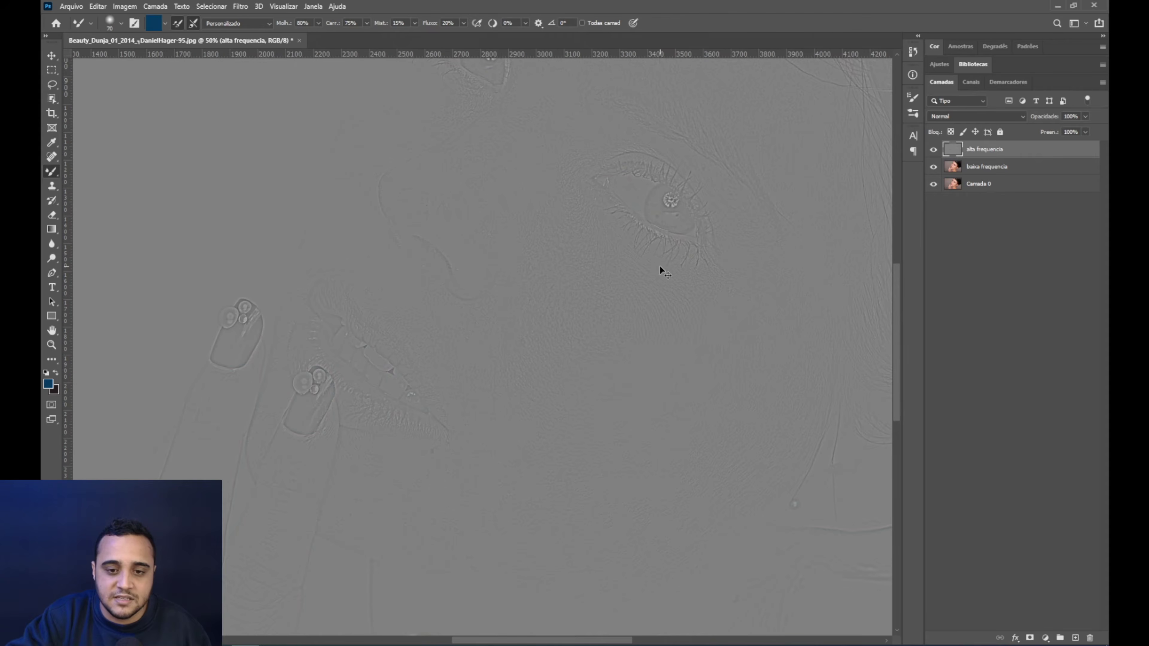
key(ctrl+plus)
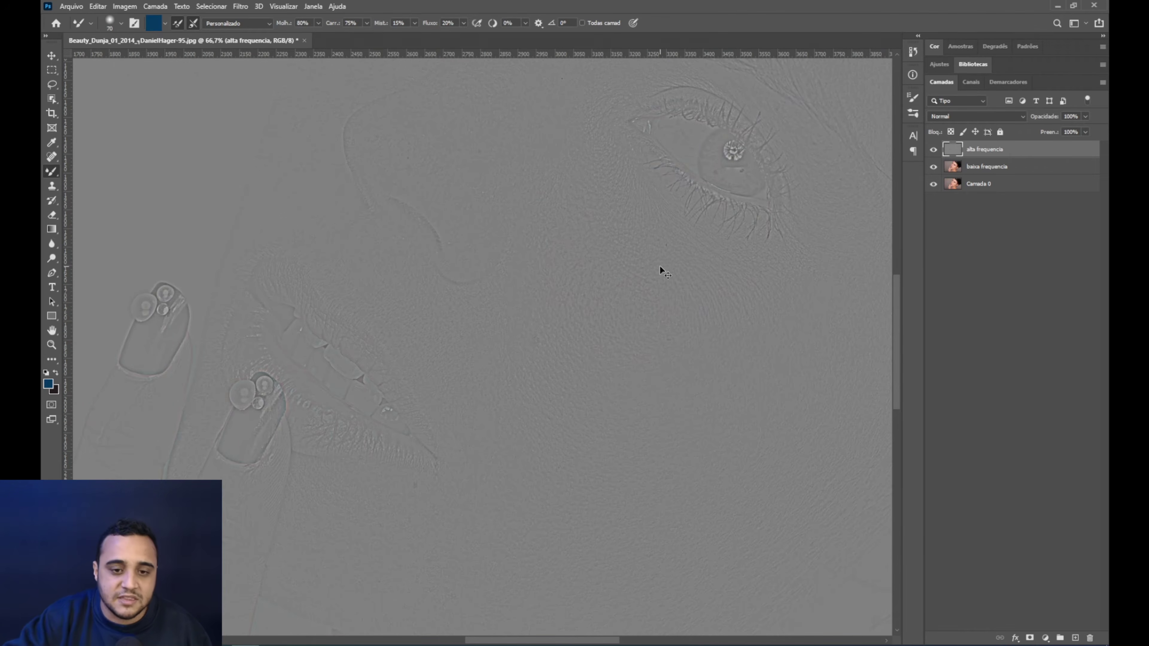
drag(646, 243, 593, 324)
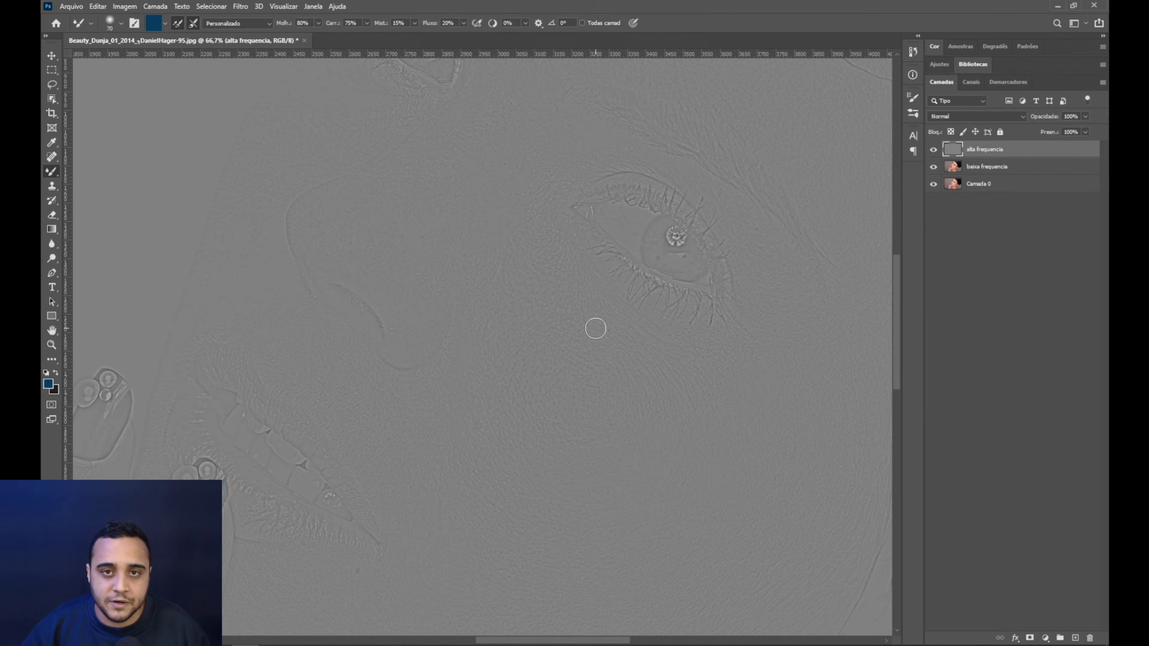
drag(596, 328, 574, 368)
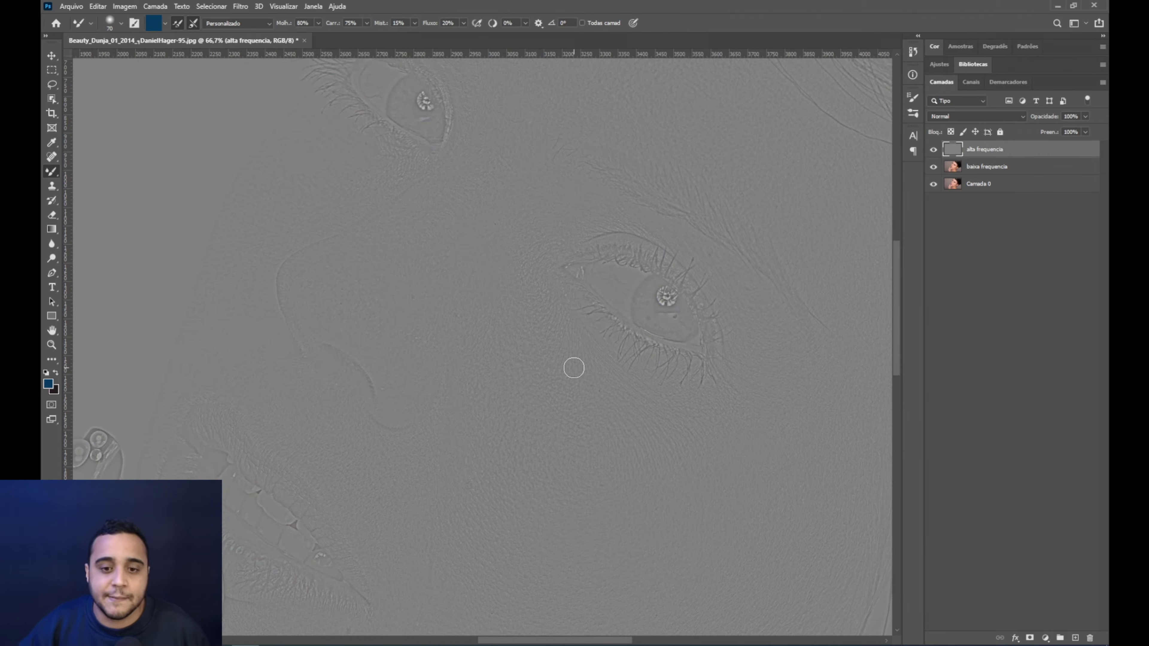
drag(589, 306, 552, 328)
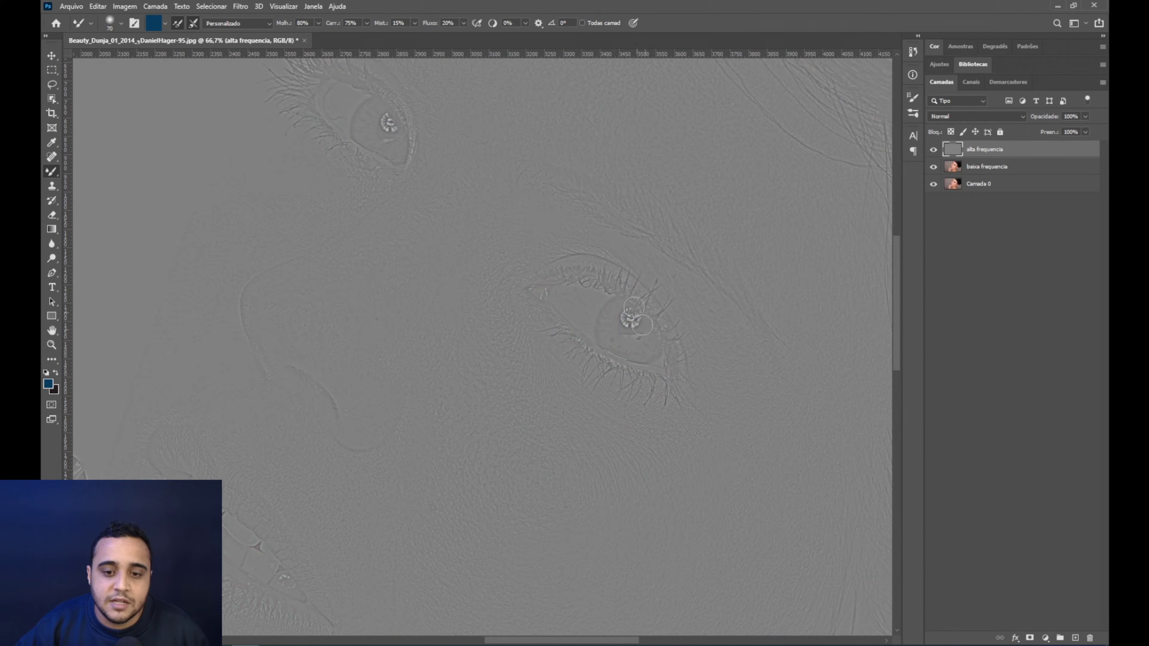
drag(546, 301, 608, 239)
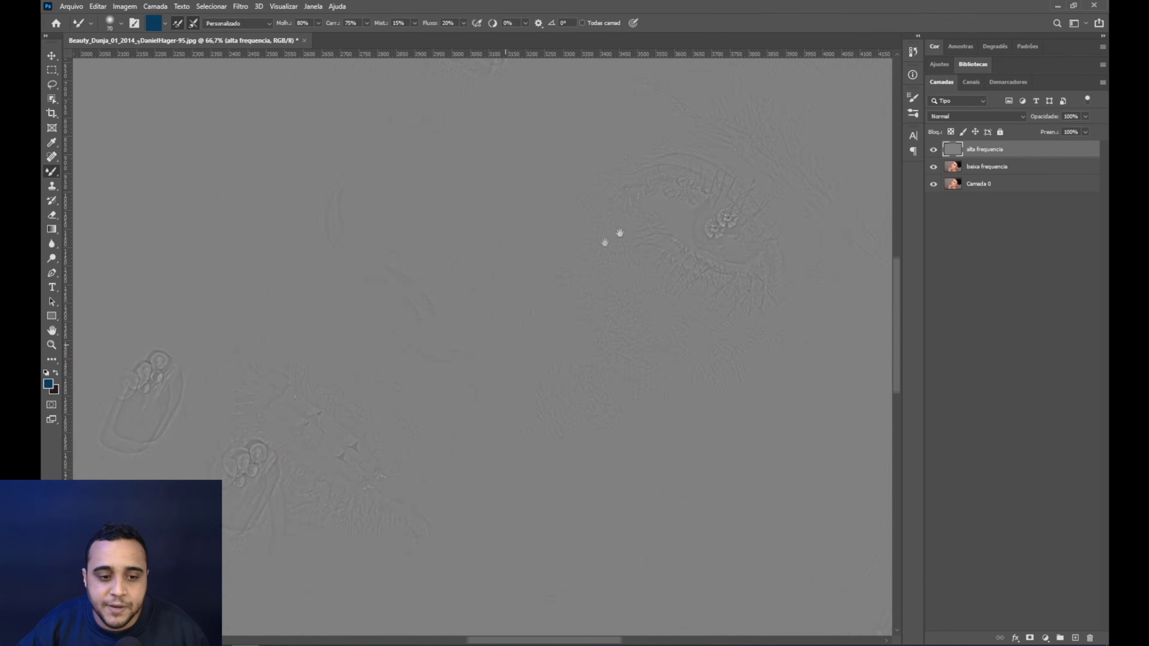
alt+scroll(429, 311, down, 2)
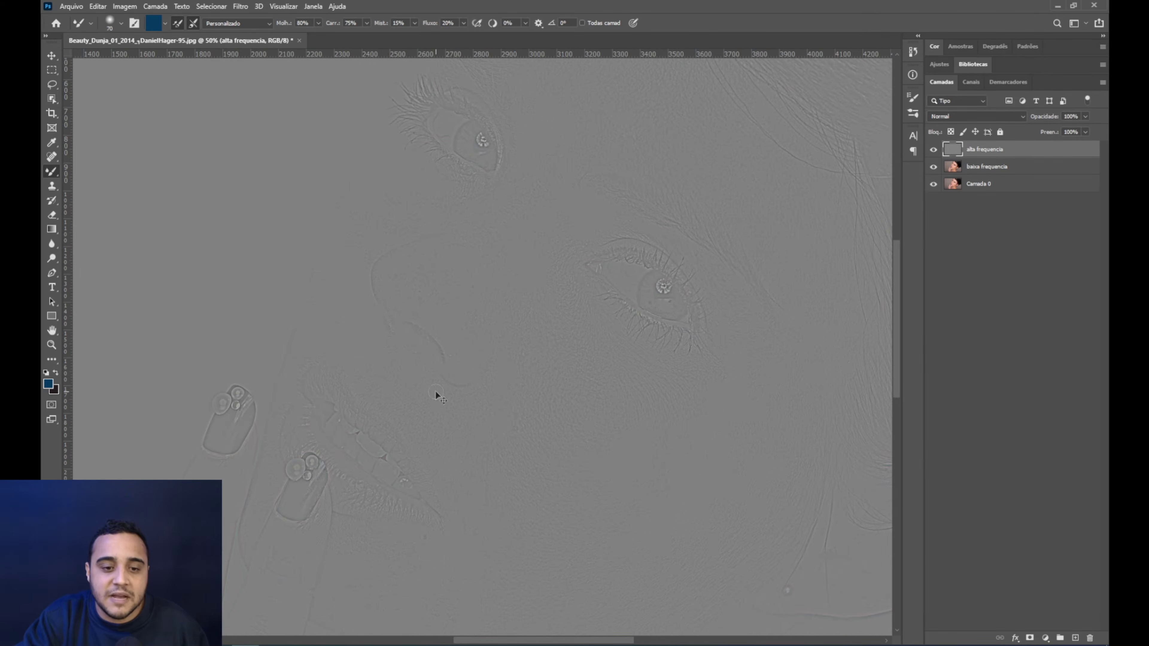
alt+scroll(436, 391, down, 2)
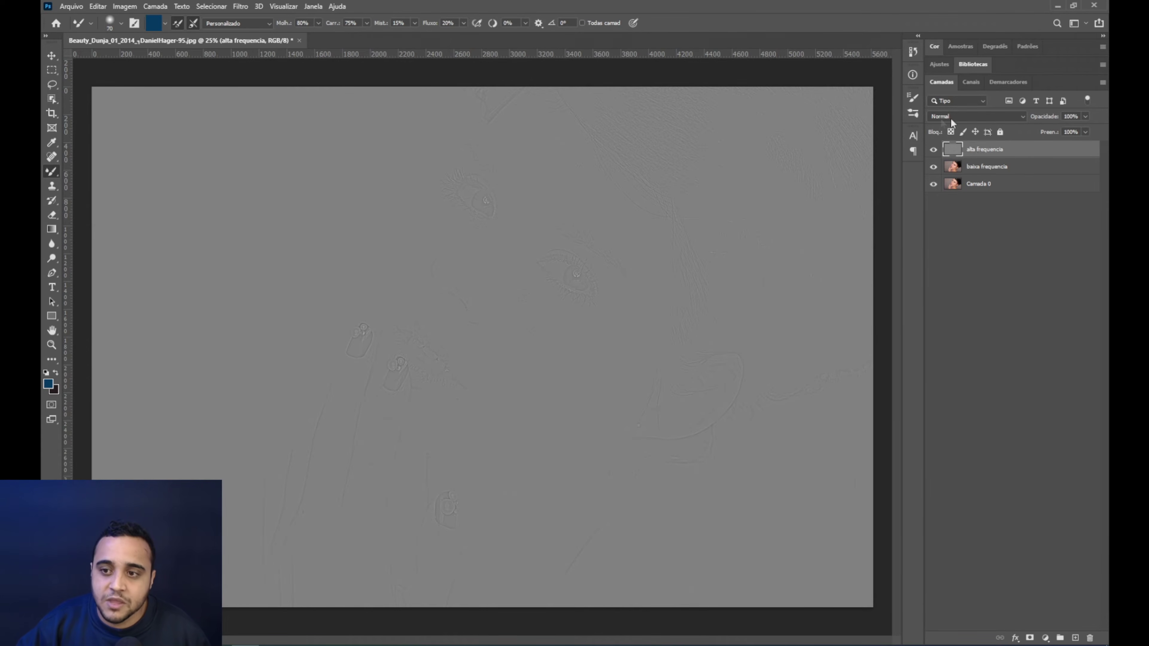
- Set the alta frequencia layer's blend mode to Luz Linear, keeping that layer active
click(960, 117)
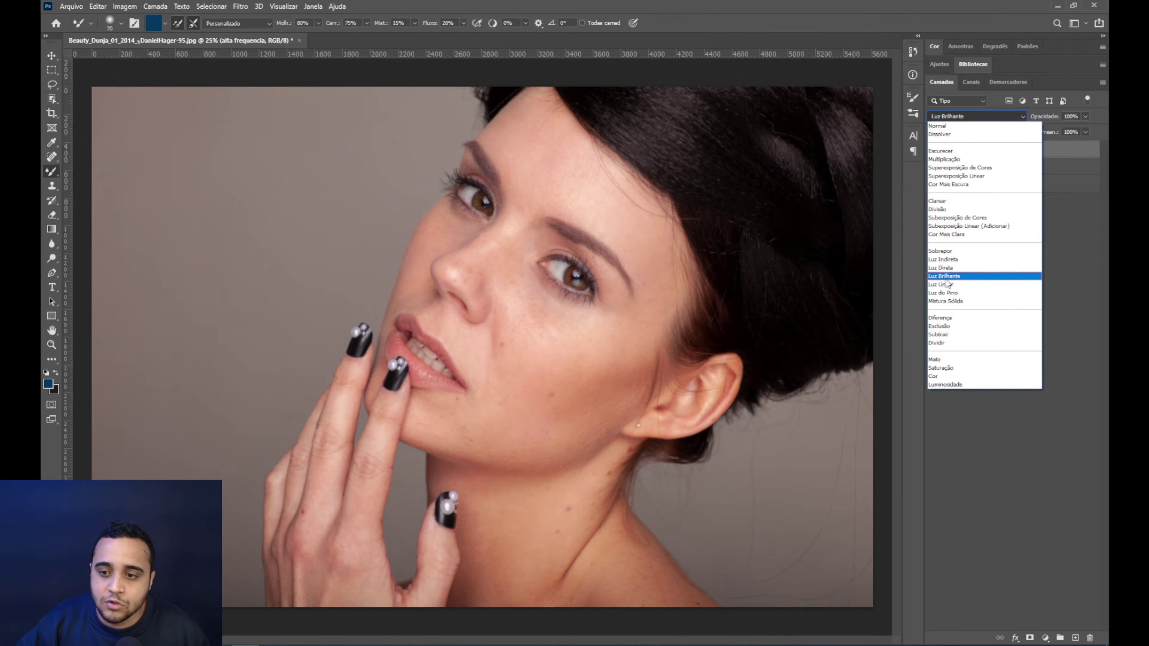
click(947, 284)
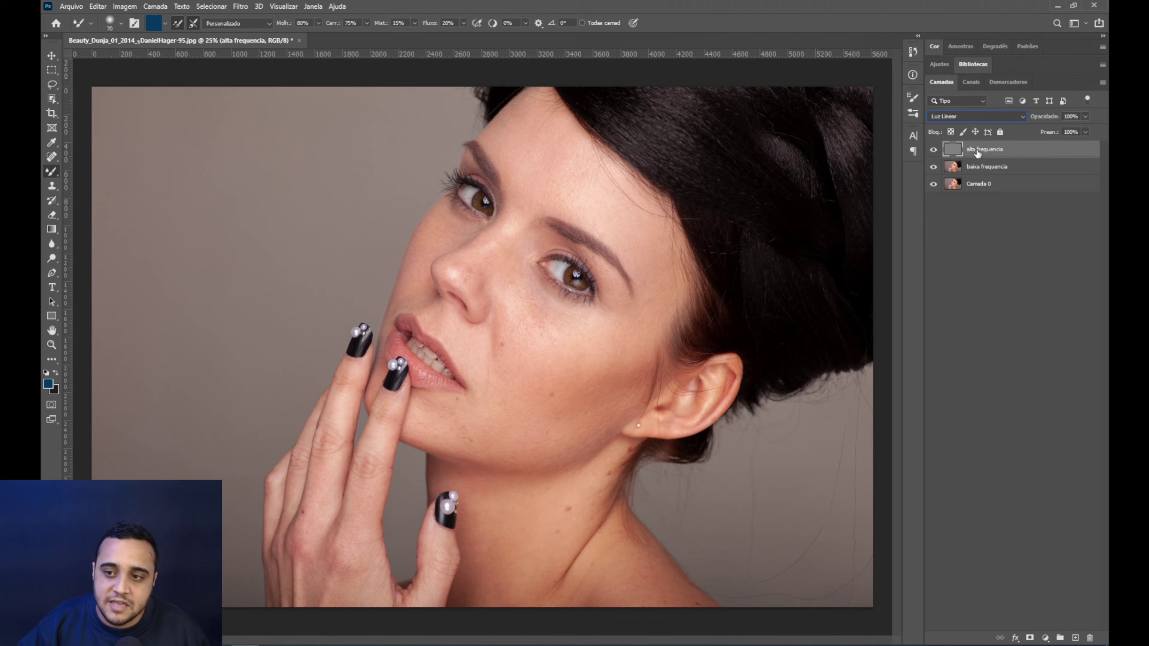
click(980, 169)
click(974, 155)
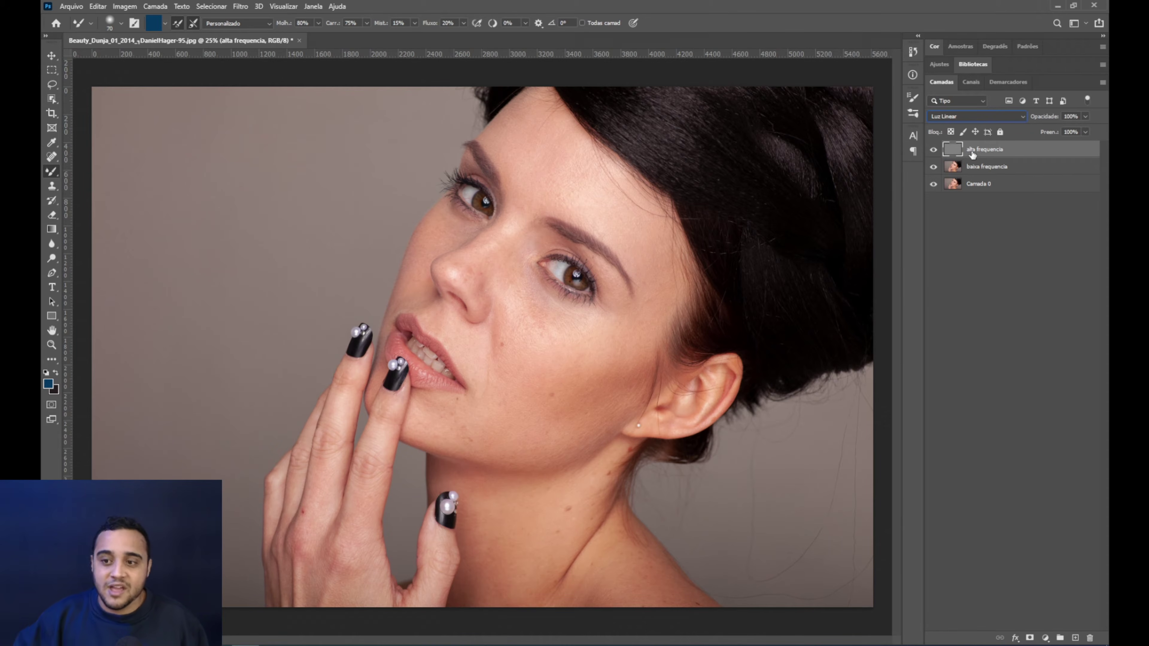
- Compare the portrait with alta frequencia shown and hidden, leave it hidden, and make baixa frequencia the active layer
alt+click(934, 150)
click(934, 151)
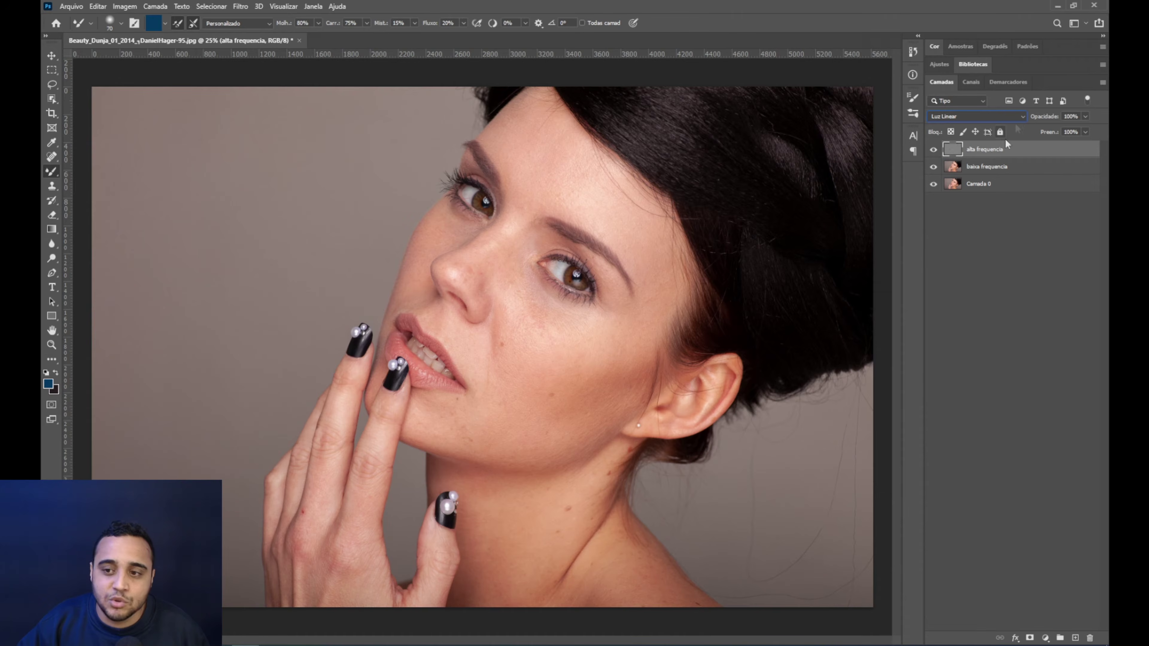
click(980, 165)
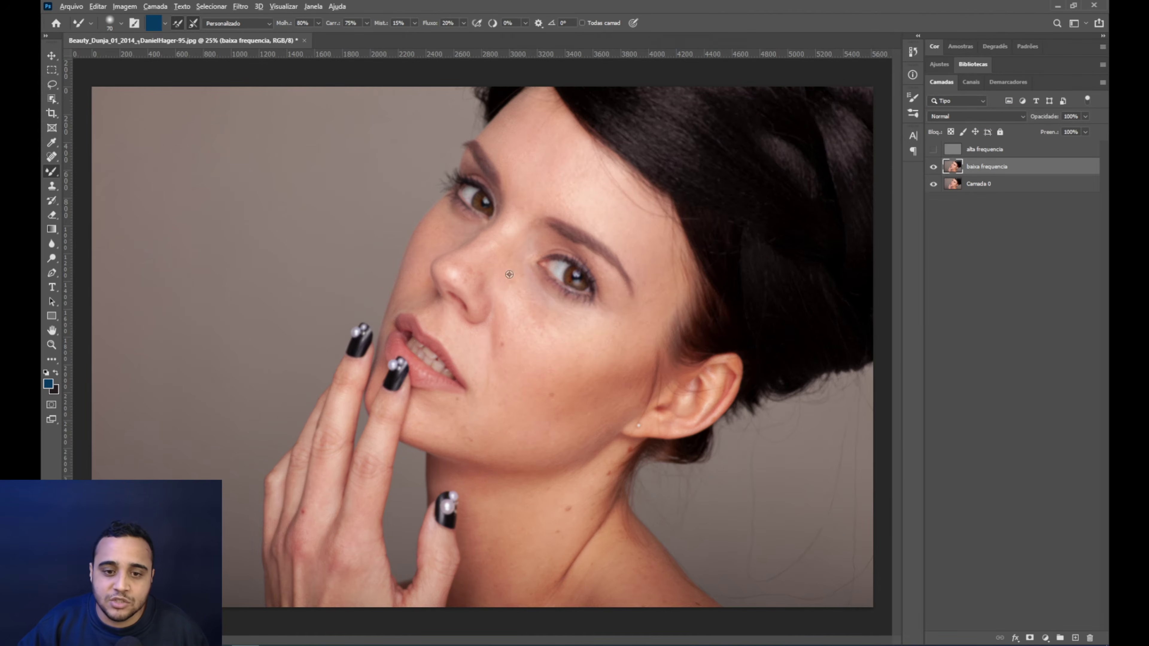
scroll(471, 289, up, 2)
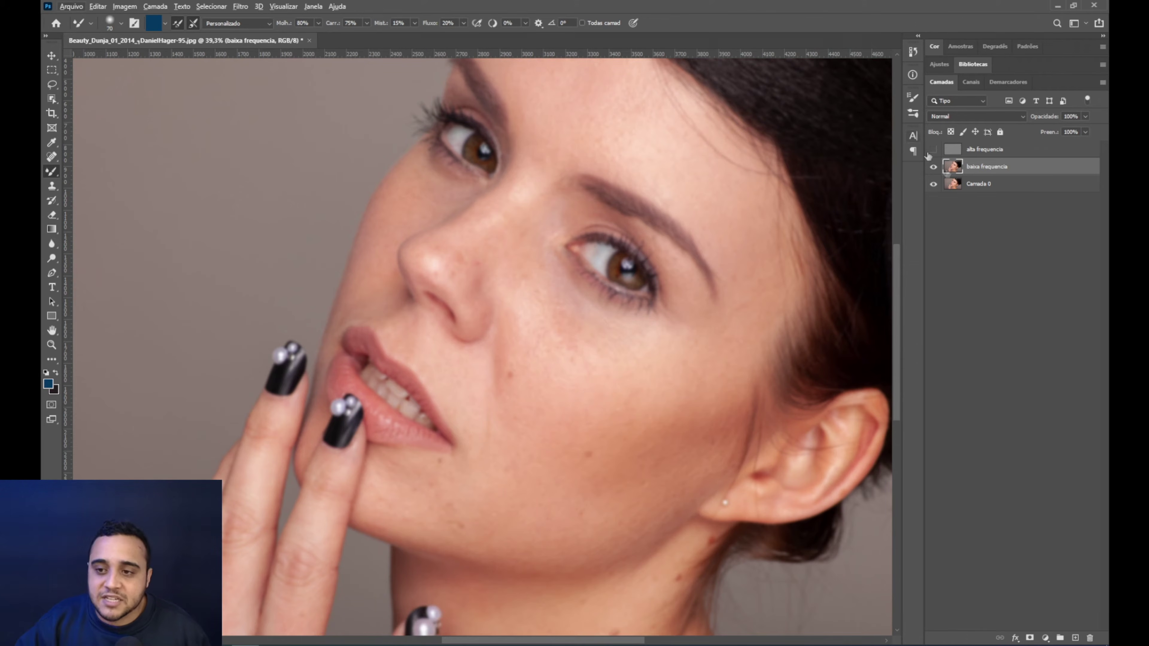
scroll(558, 254, up, 2)
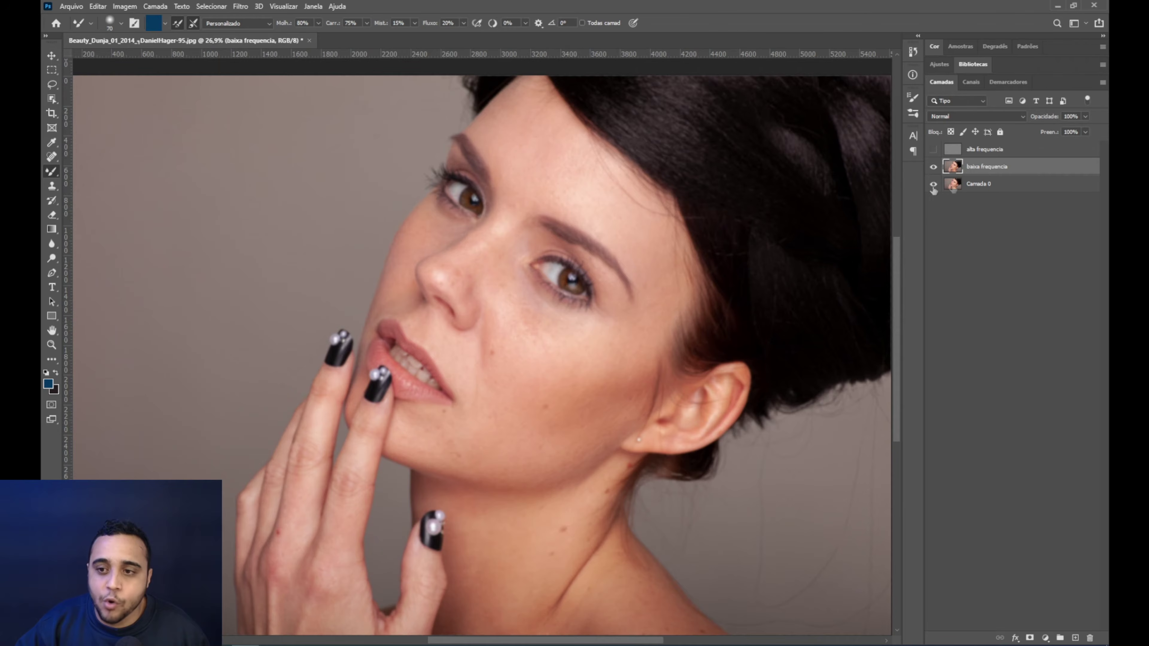
click(962, 152)
click(934, 150)
click(934, 151)
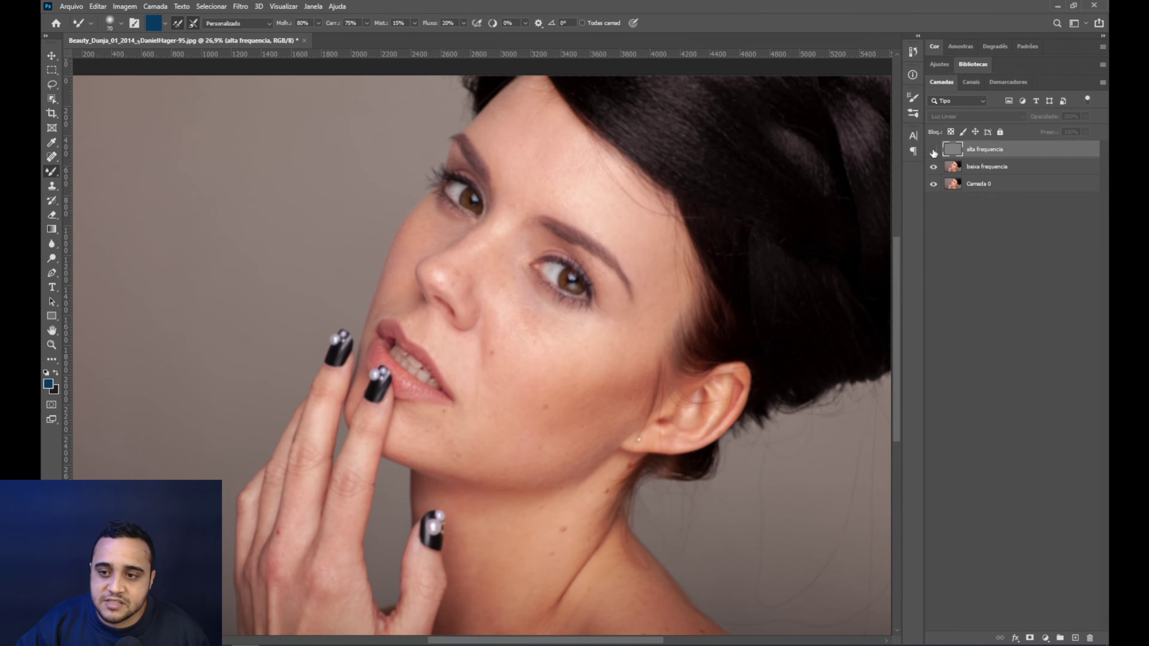
click(934, 149)
click(934, 150)
click(981, 172)
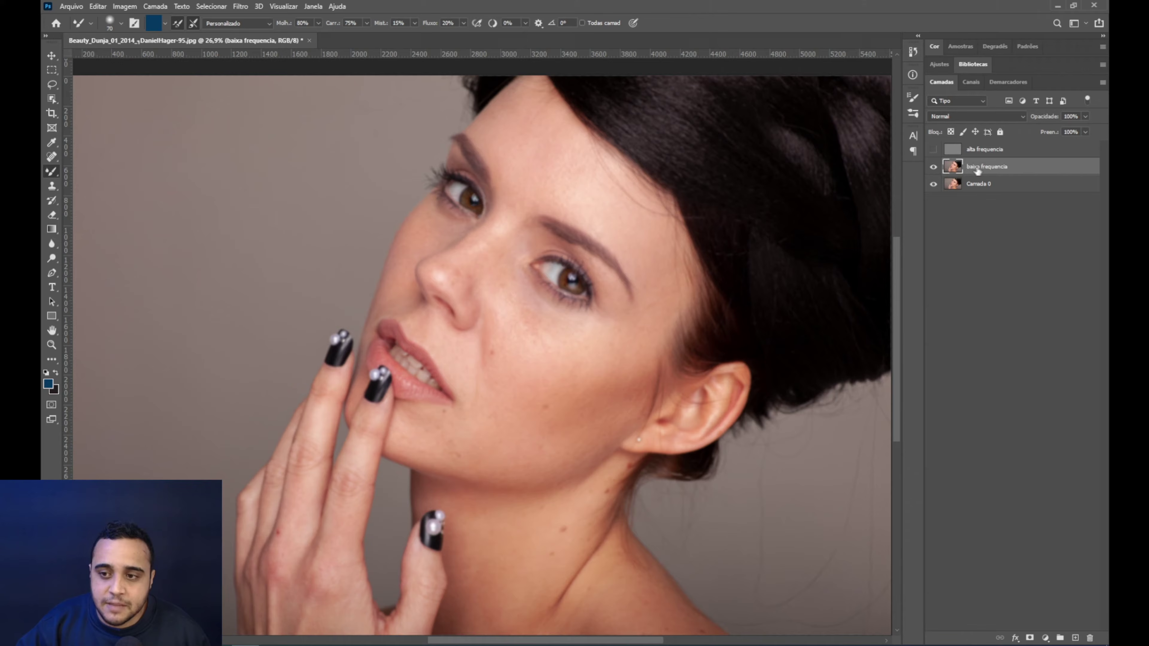
- Choose the Mixer Brush (Ferramenta Pincel da mistura) for the baixa frequencia layer, with sampling of all layers left off
right_click(54, 174)
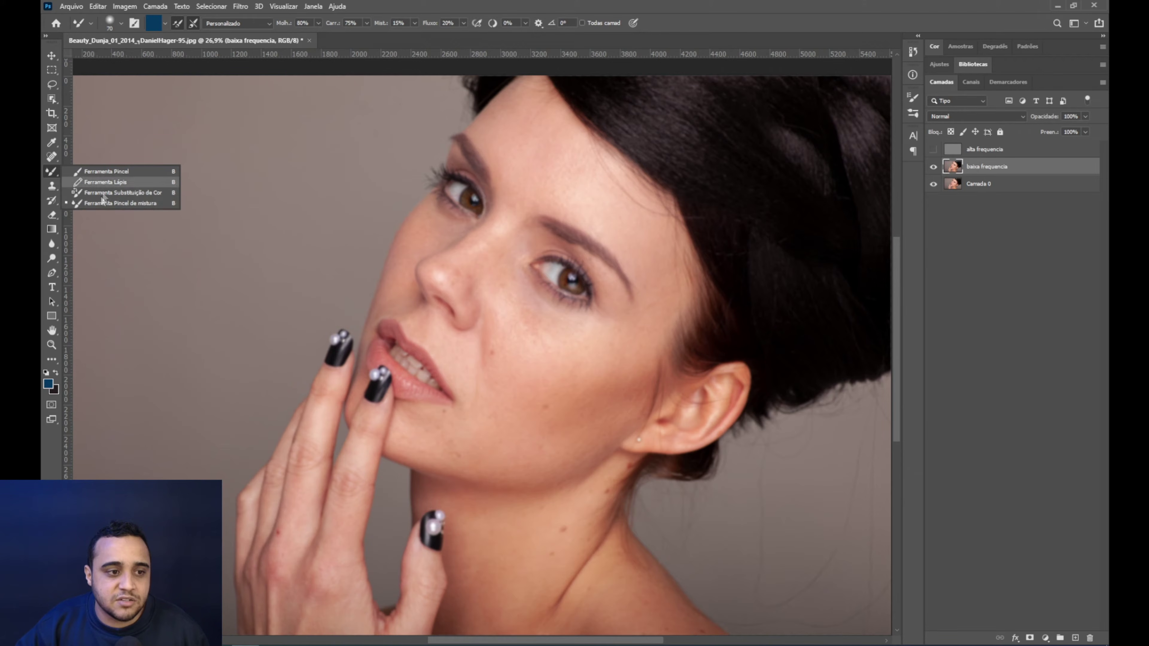
click(51, 173)
right_click(51, 173)
click(105, 171)
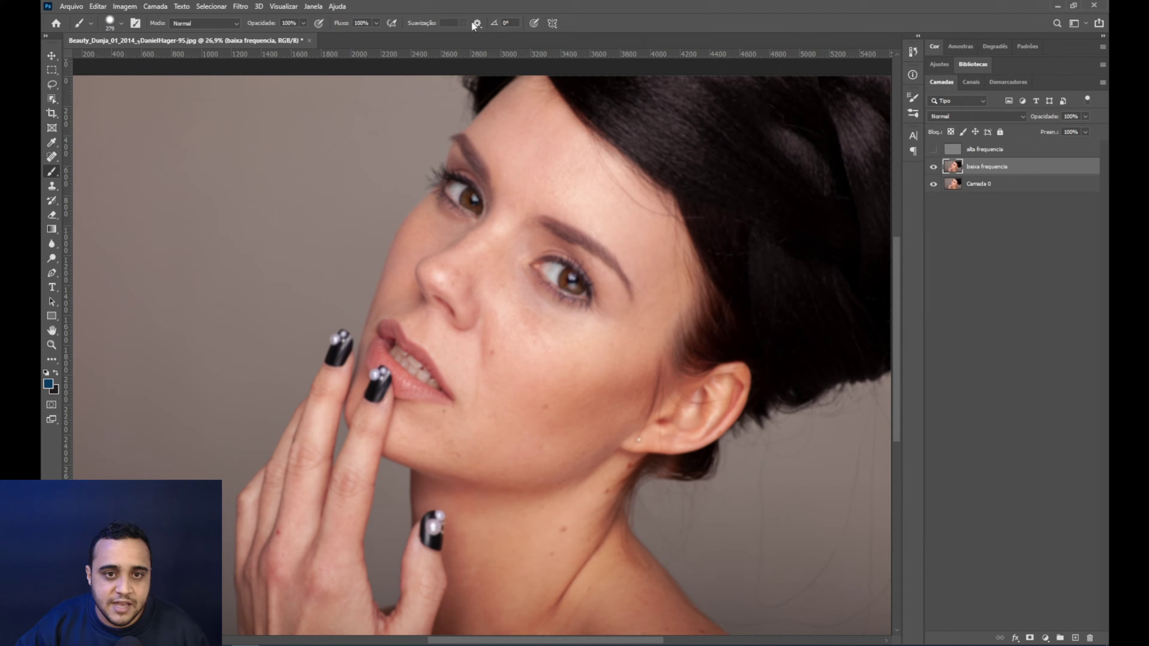
right_click(52, 172)
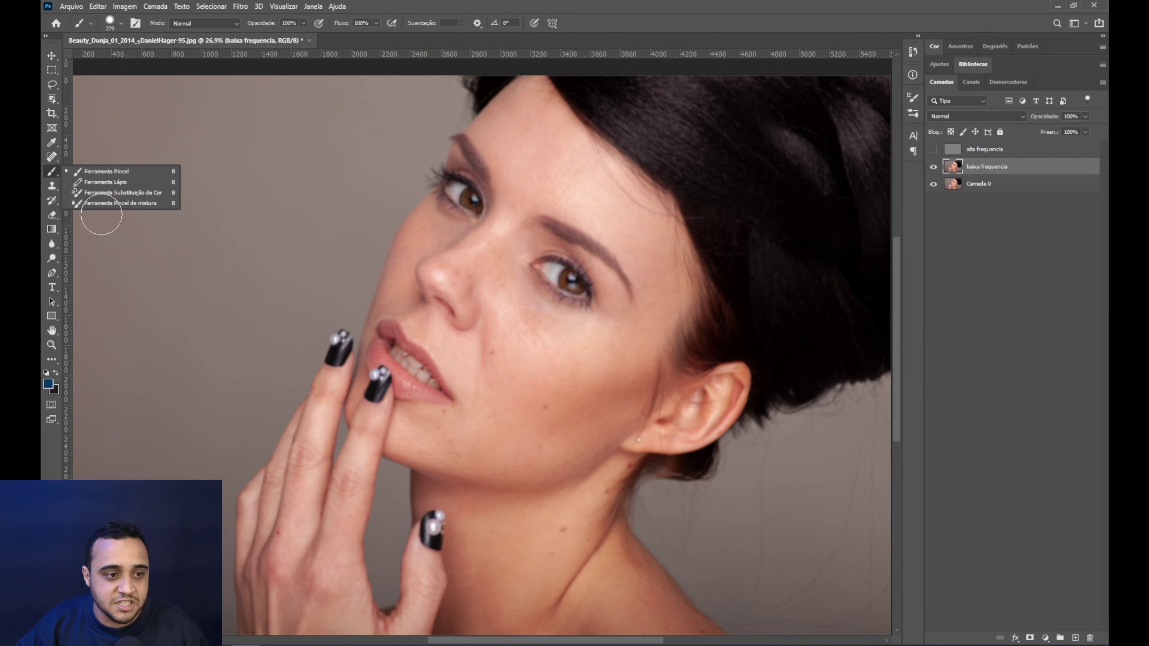
click(129, 204)
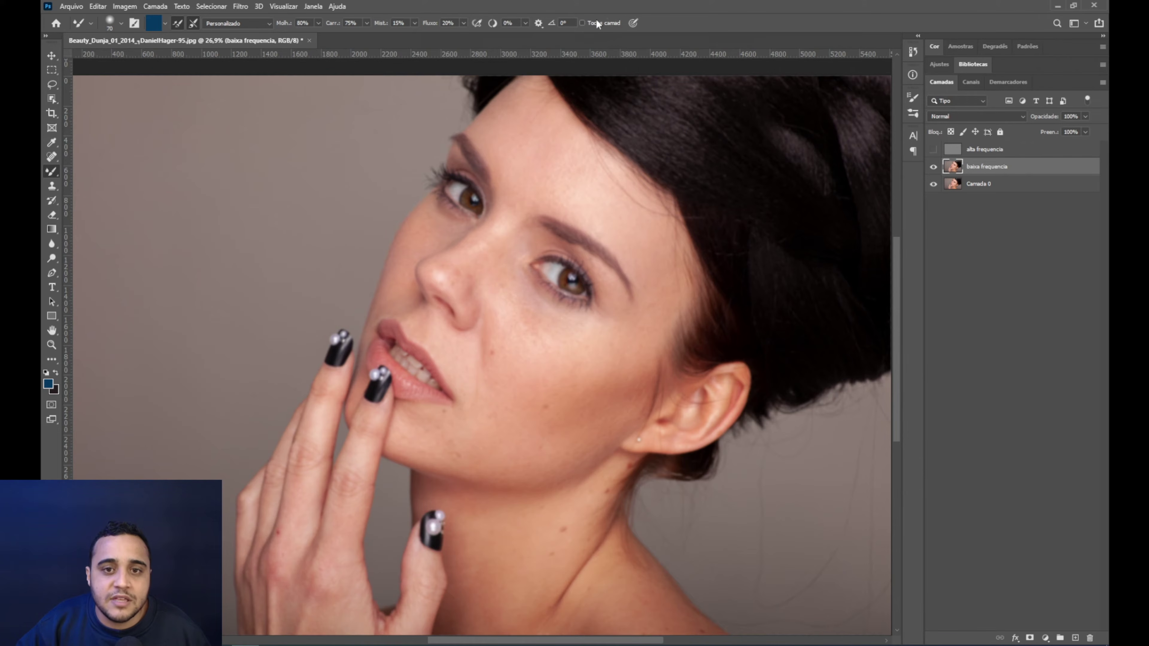
click(582, 23)
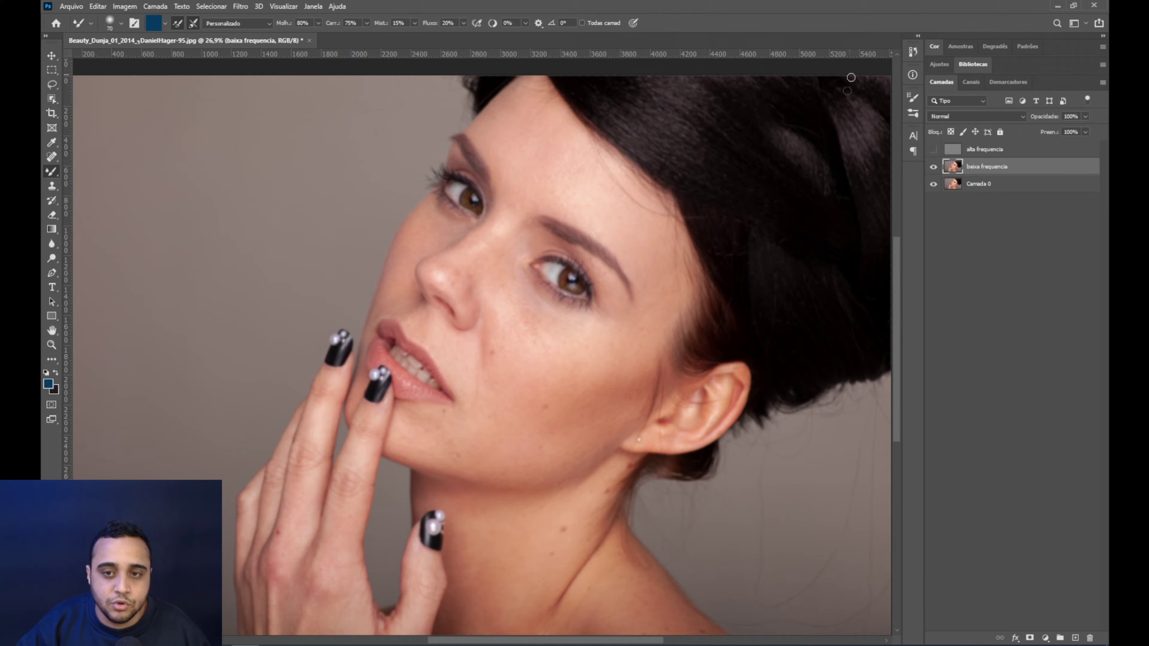
- Enlarge the Mixer Brush, sample the upper cheek skin and blend the uneven tones below the nearer eye on baixa frequencia
drag(501, 236, 532, 235)
scroll(520, 323, up, 3)
drag(525, 294, 519, 282)
scroll(546, 317, up, 2)
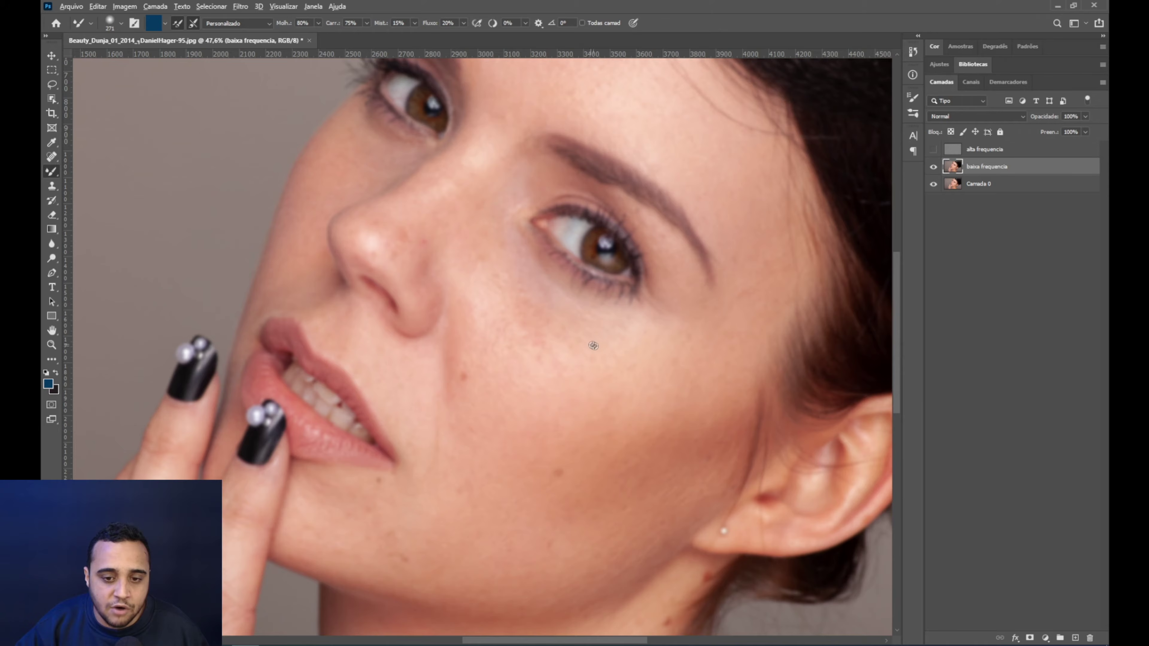
alt+click(595, 346)
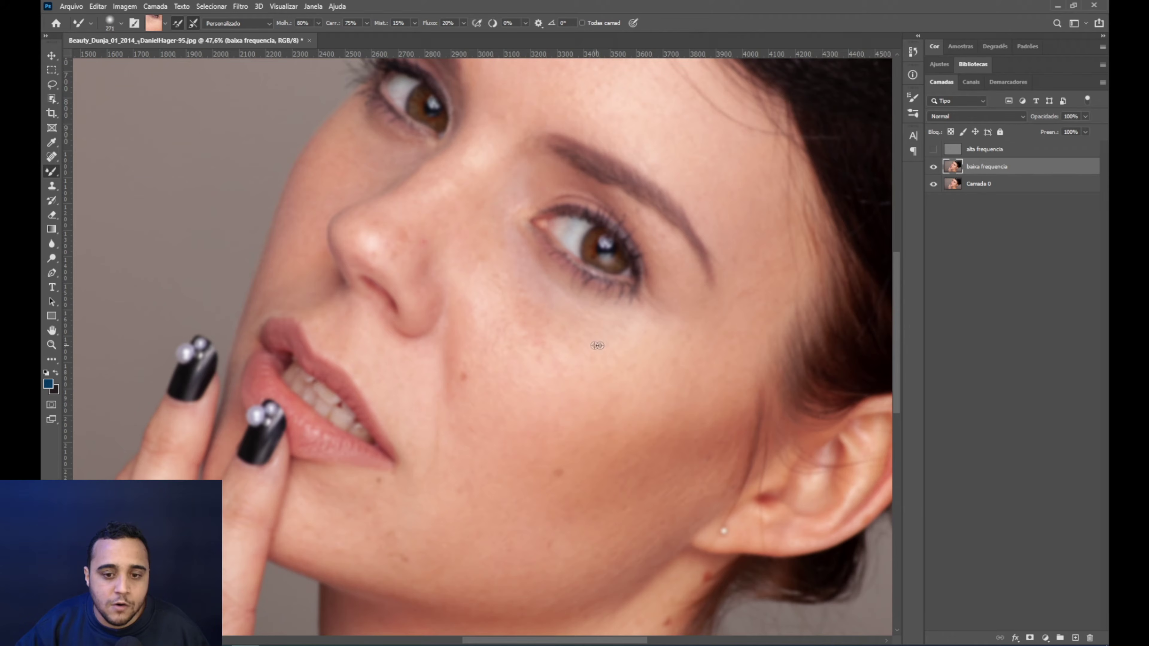
drag(538, 328, 537, 369)
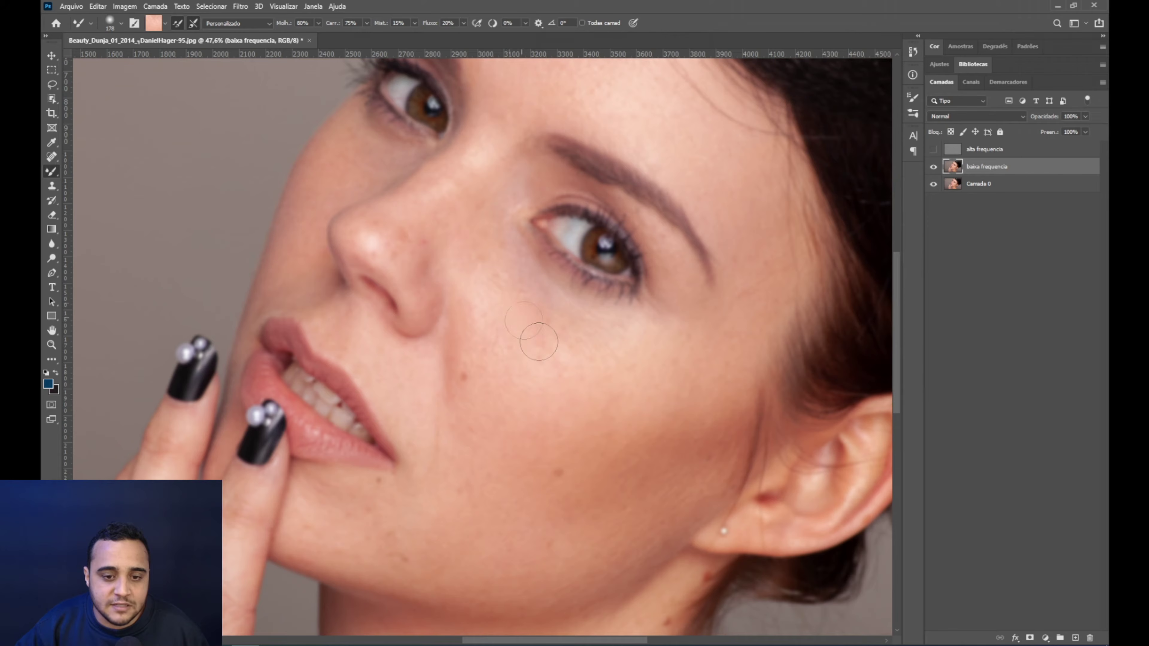
mouse_move(562, 322)
mouse_down()
mouse_move(584, 320)
mouse_move(604, 361)
mouse_up()
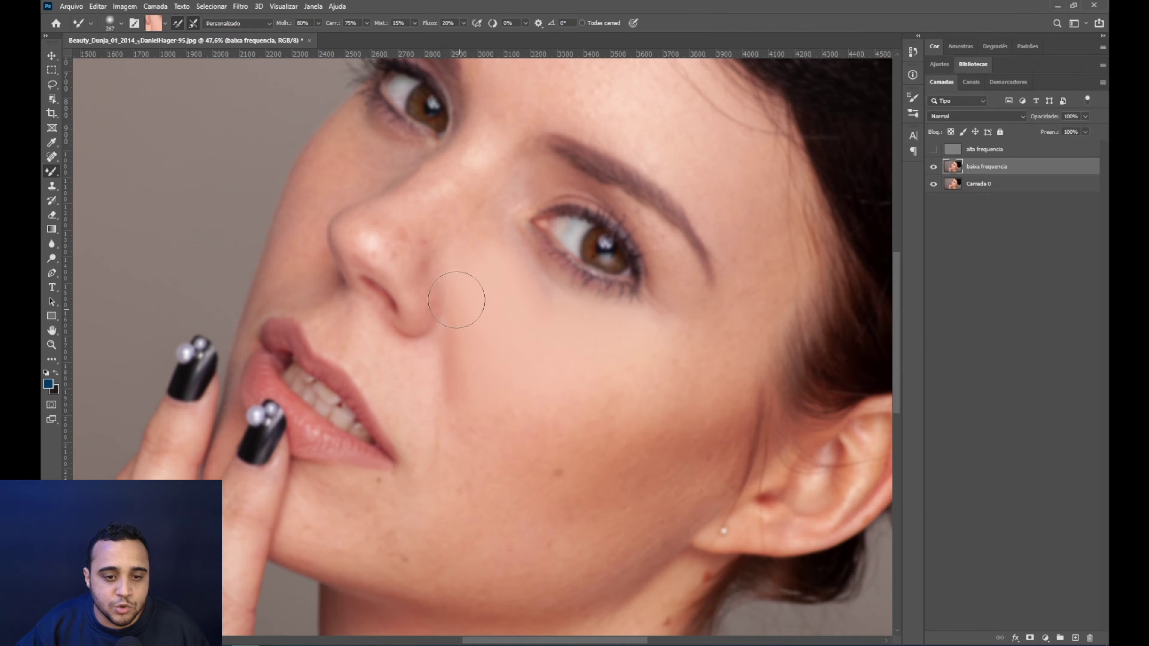
- Sample skin between the nose and mouth and blend the fold beside the nostril into the cheek
drag(598, 385, 489, 329)
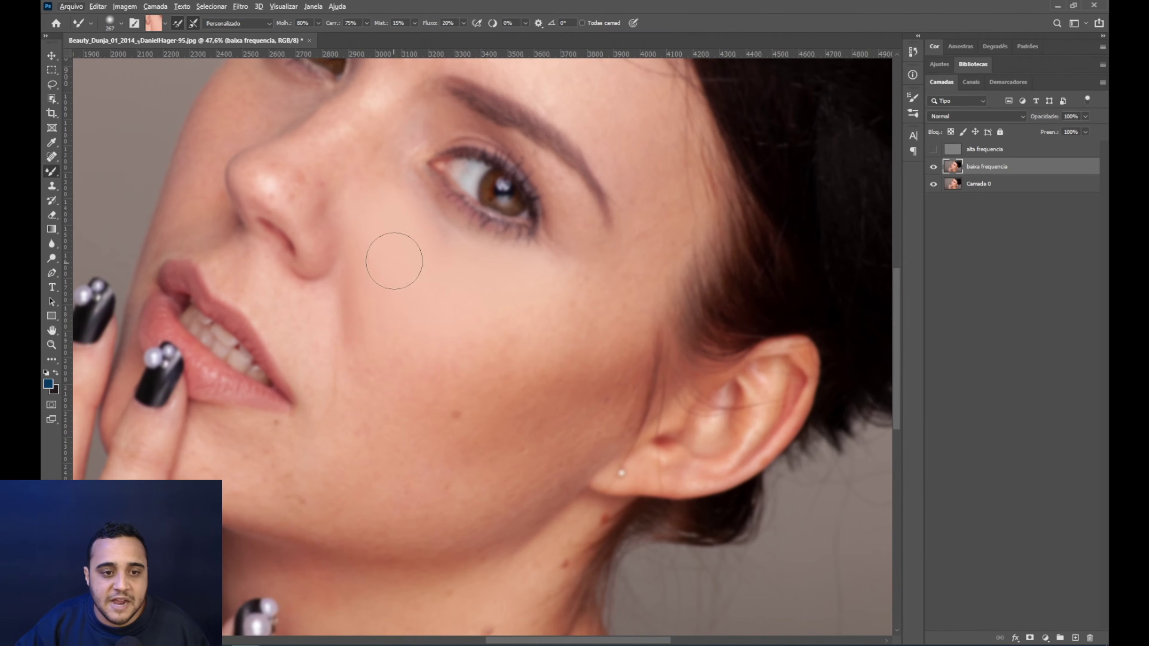
drag(327, 197, 383, 267)
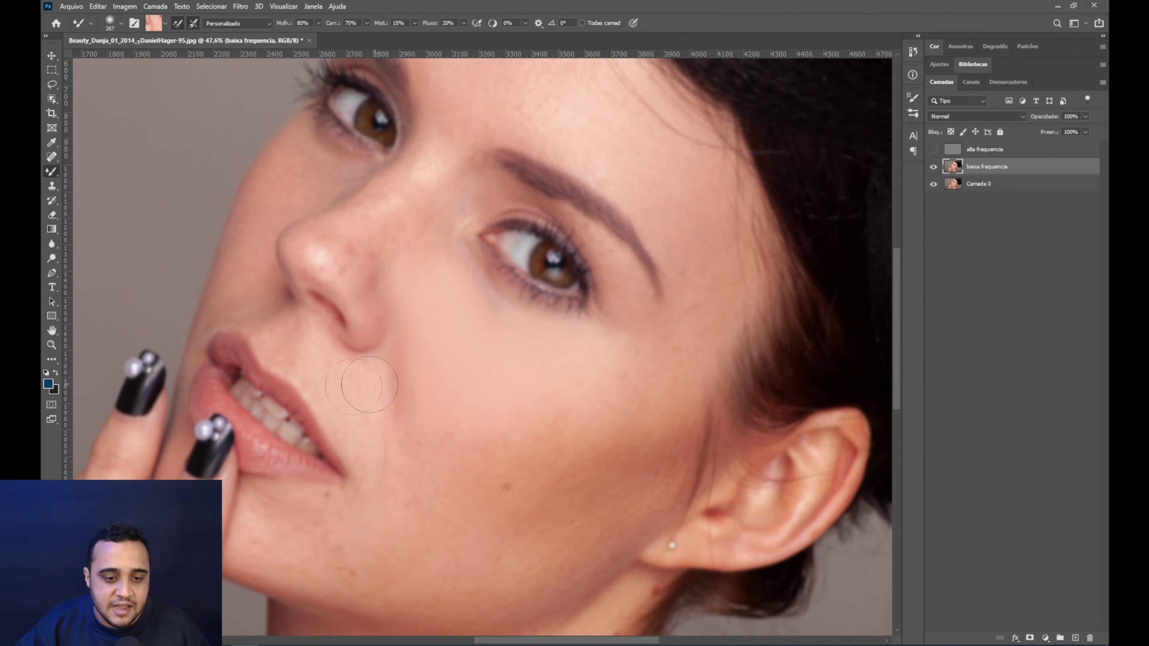
alt+click(356, 390)
drag(362, 392, 389, 399)
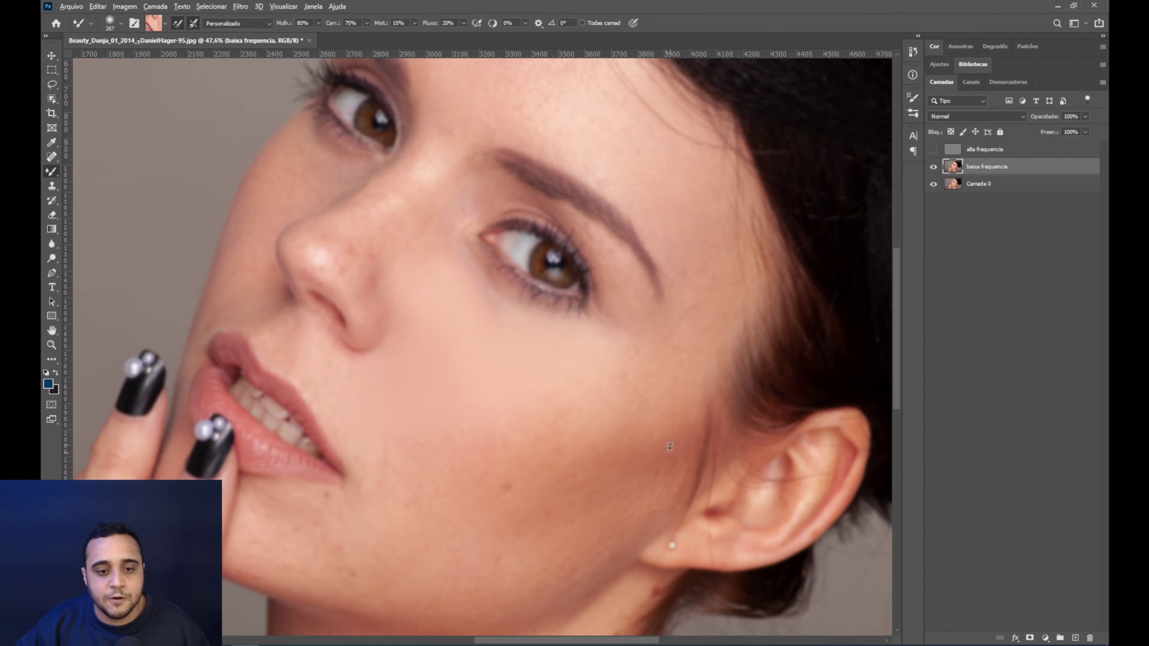
- Resample nearby skin, reduce the Mixer Brush to about 184 px and smooth the area between the nose bridge and the nearer eye's inner corner
scroll(423, 410, down, 3)
scroll(539, 325, up, 3)
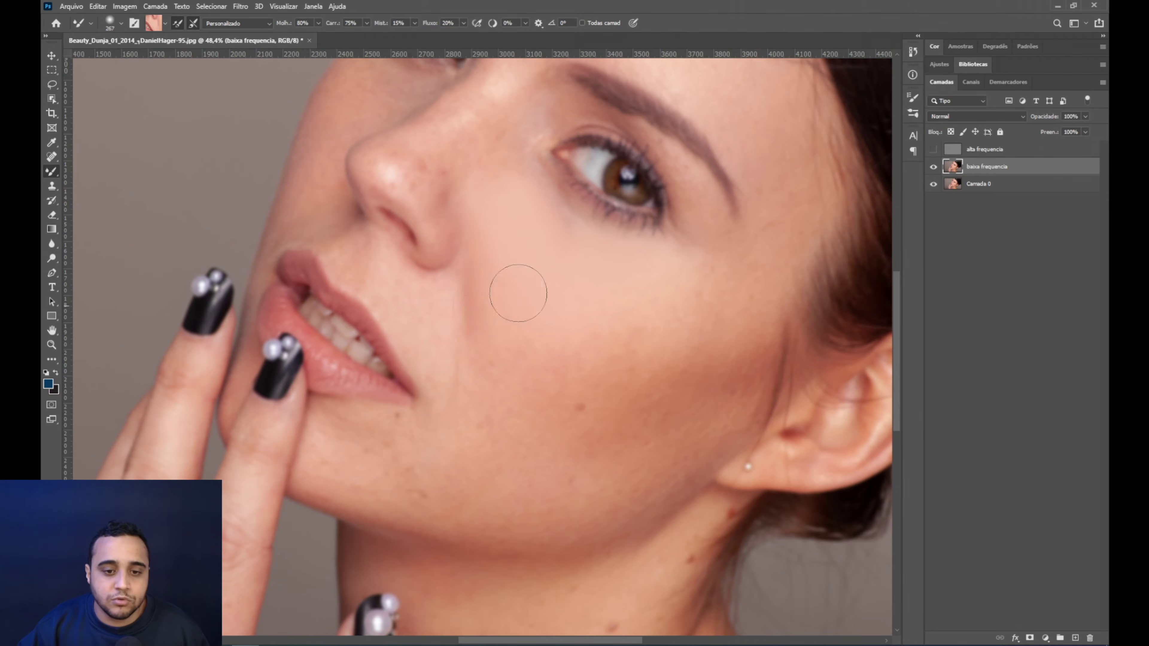
drag(494, 231, 506, 292)
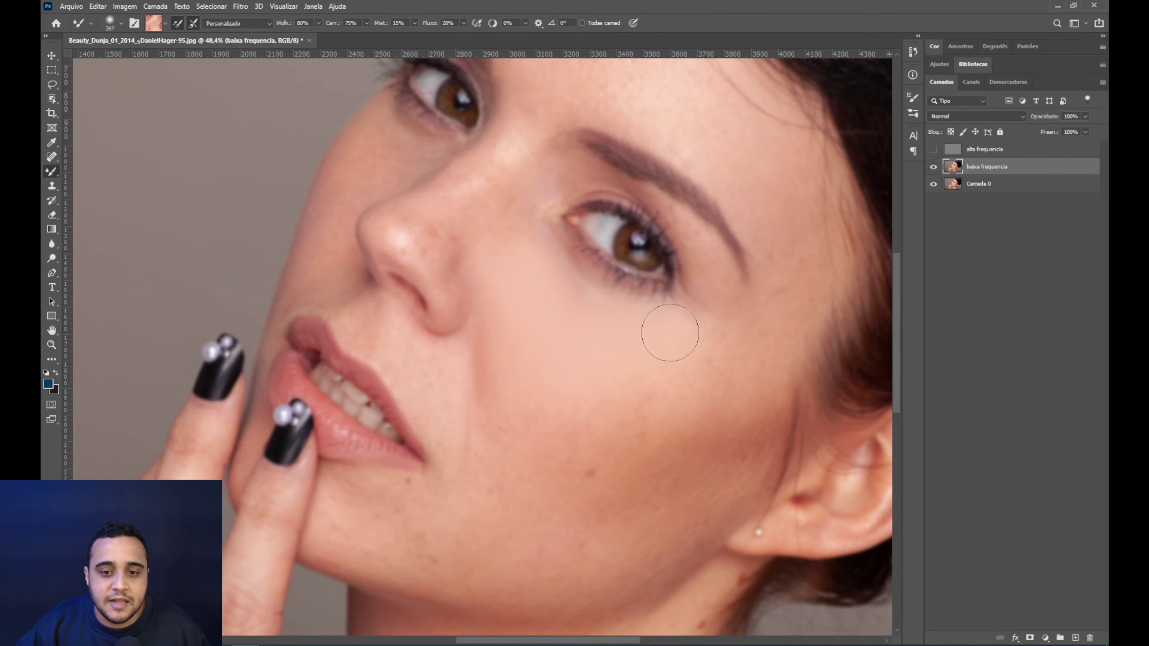
alt+click(595, 330)
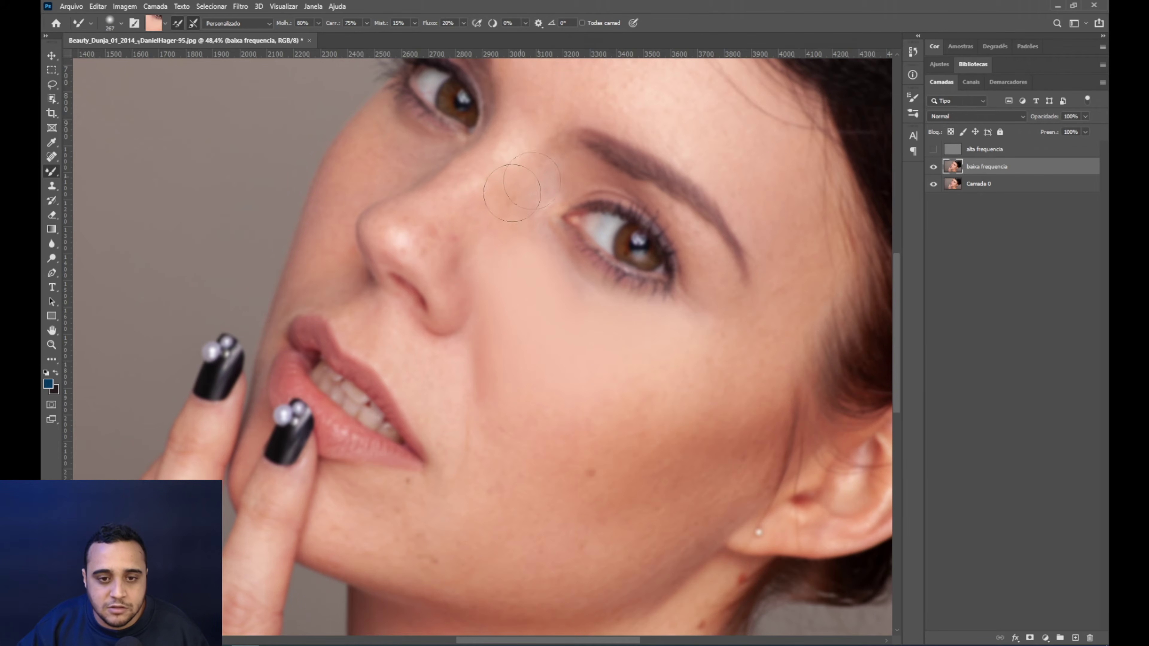
alt+click(490, 210)
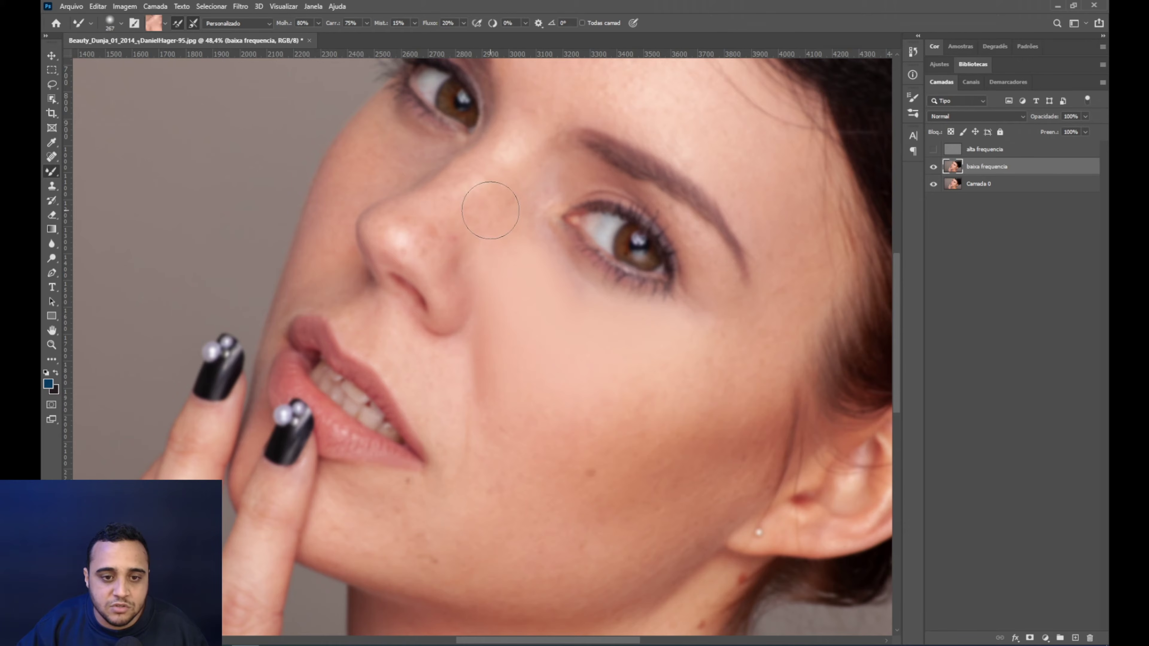
alt+right_click(509, 202)
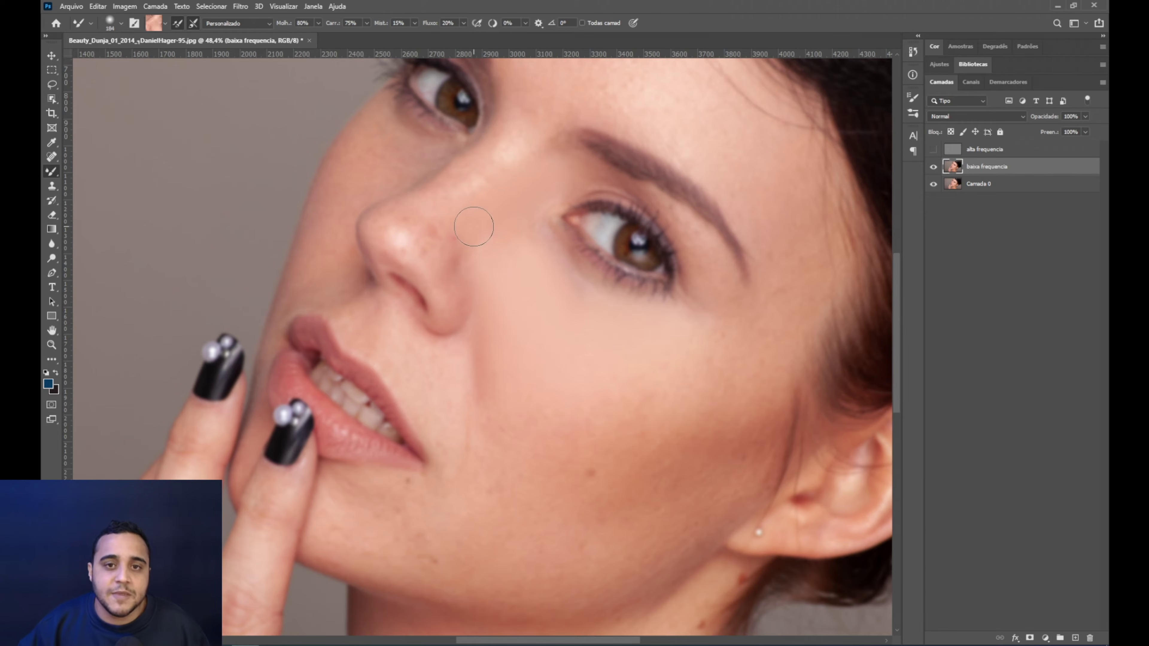
- Blend the skin tones along the side, tip and bridge of the nose with the Mixer Brush on baixa frequencia, resampling nearby skin
drag(474, 227, 500, 226)
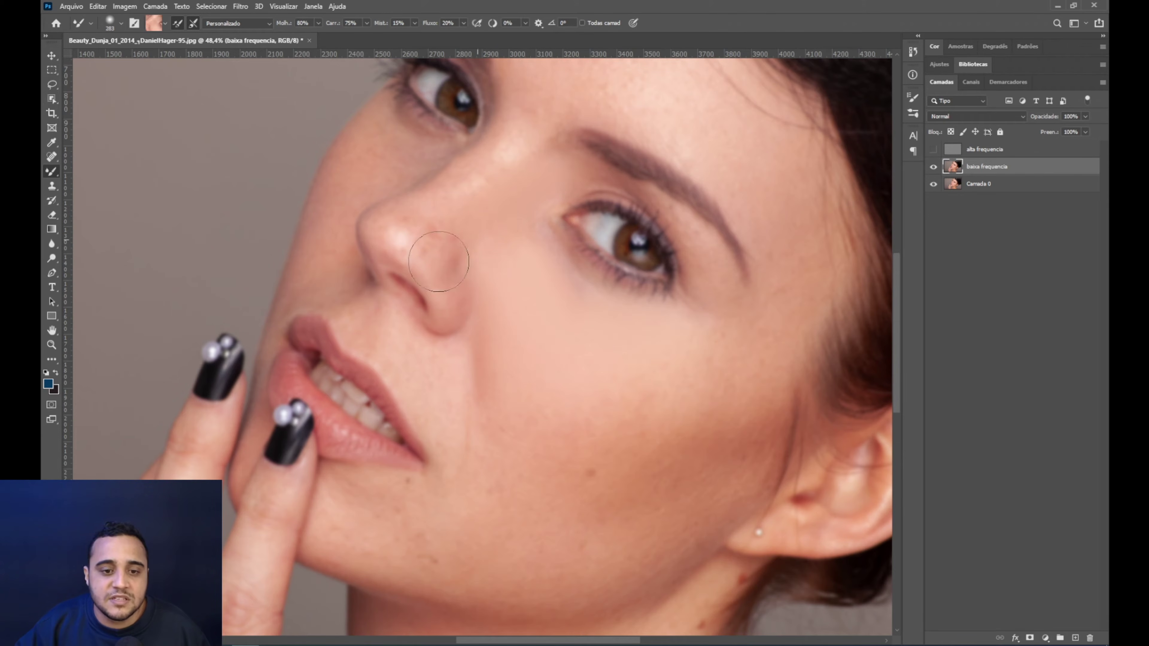
drag(466, 264, 434, 240)
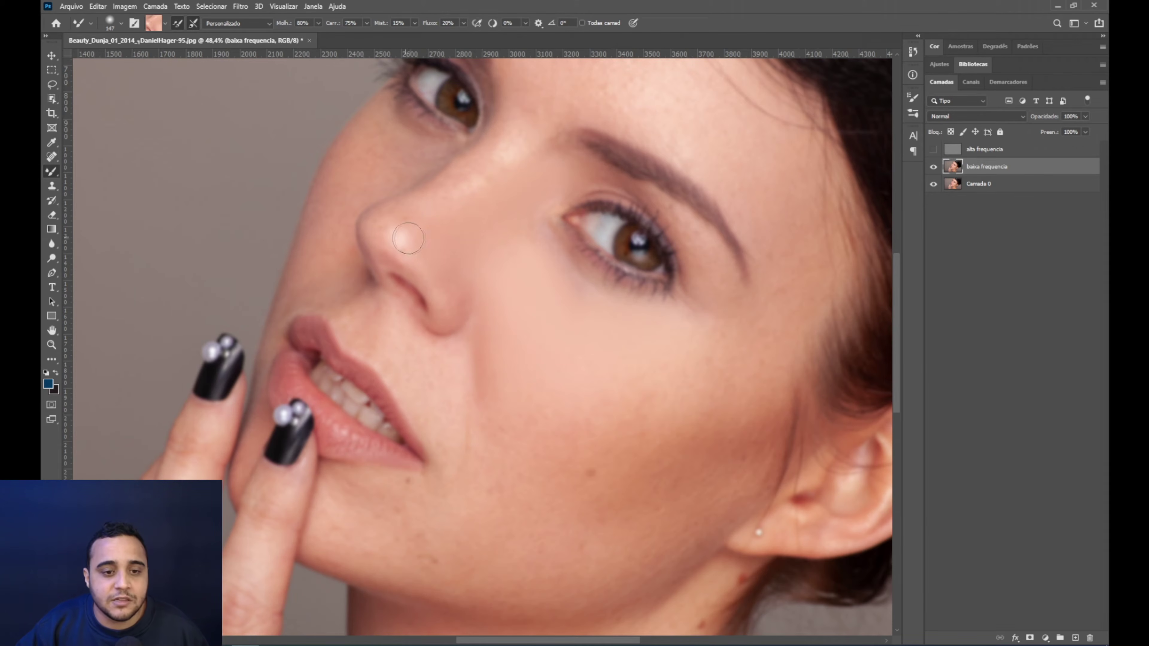
alt+click(398, 239)
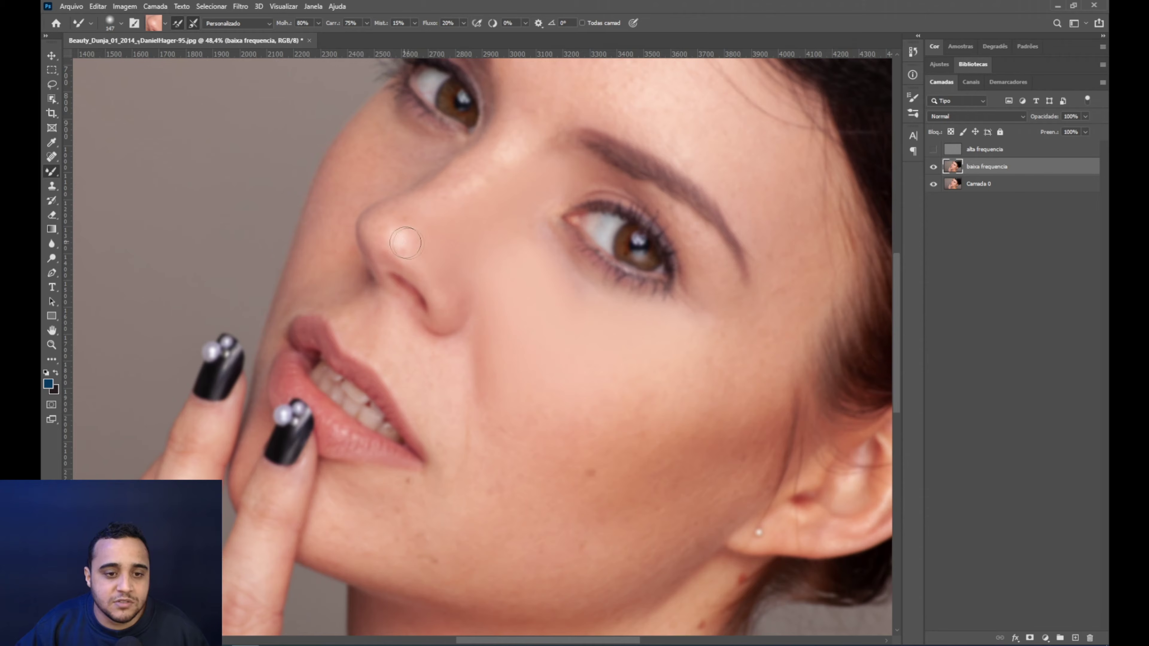
drag(410, 219, 414, 219)
drag(467, 192, 468, 193)
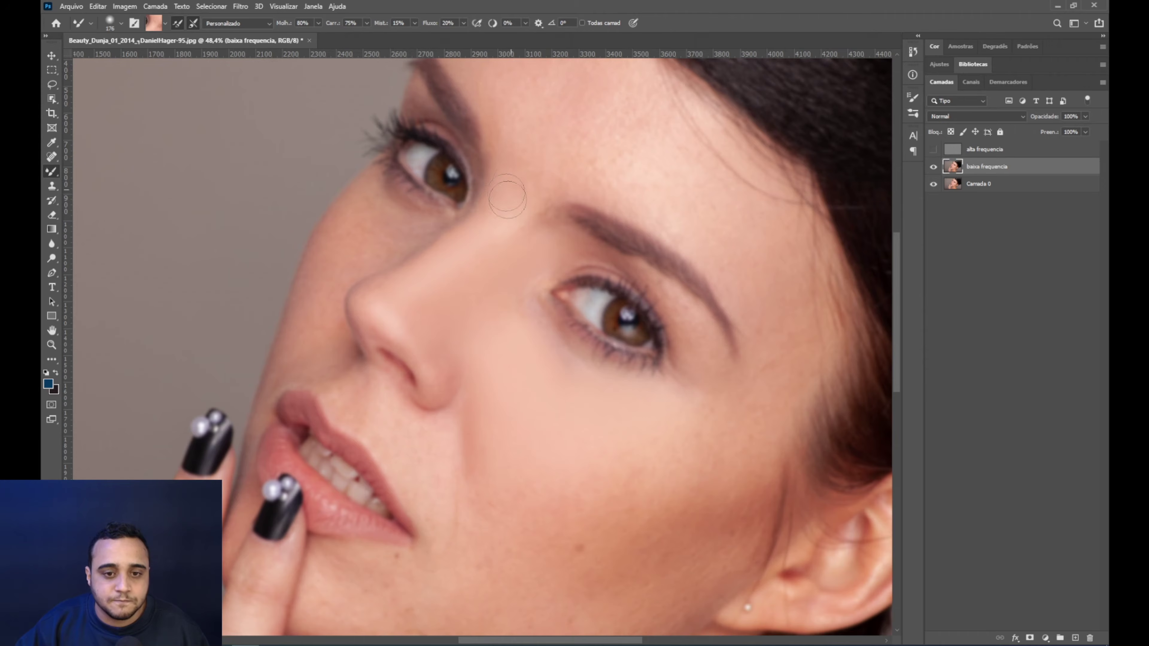
- Sample local skin and smooth the far cheek and the area between the nearer eye and its eyebrow
alt+click(356, 271)
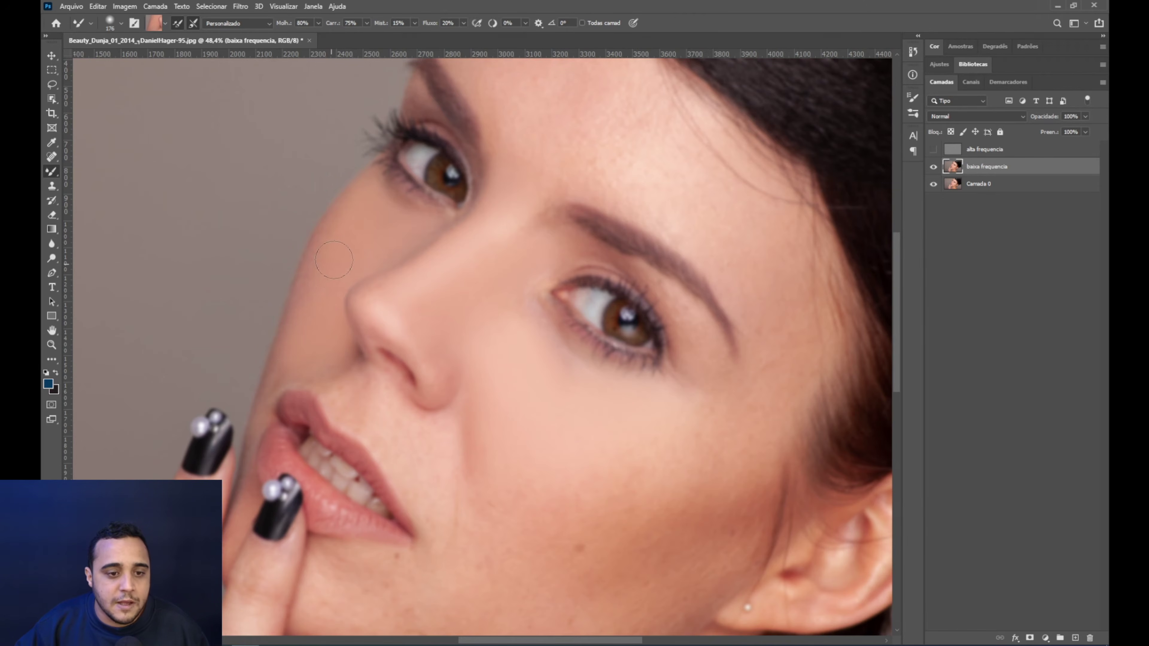
scroll(563, 320, right, 3)
alt+click(570, 276)
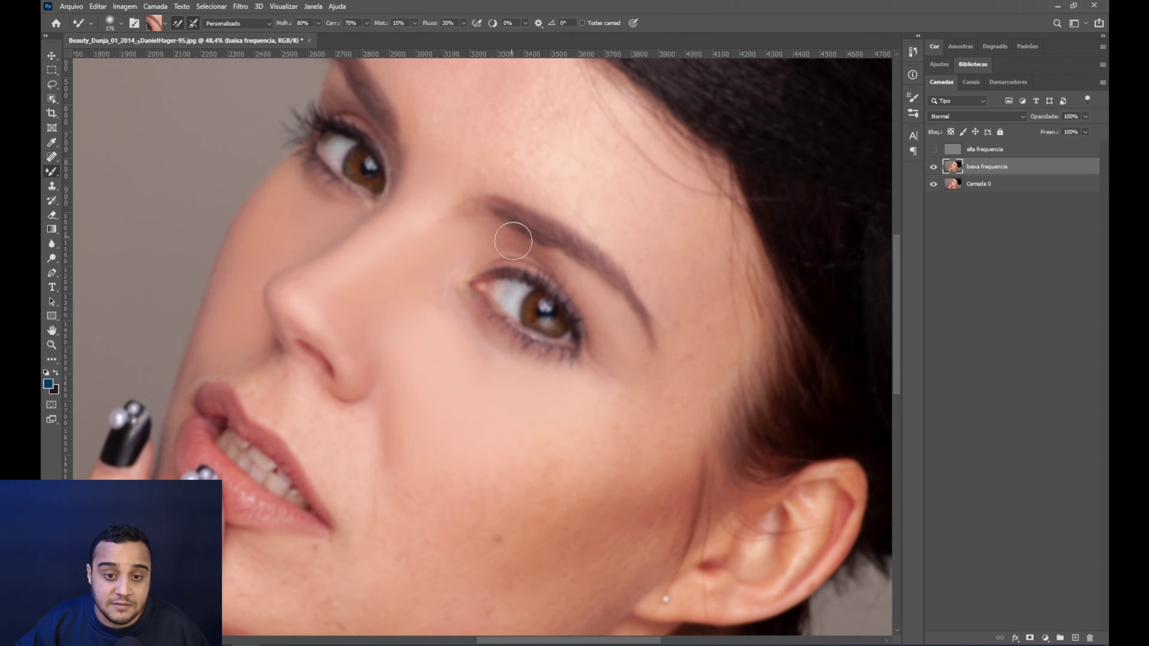
alt+click(541, 257)
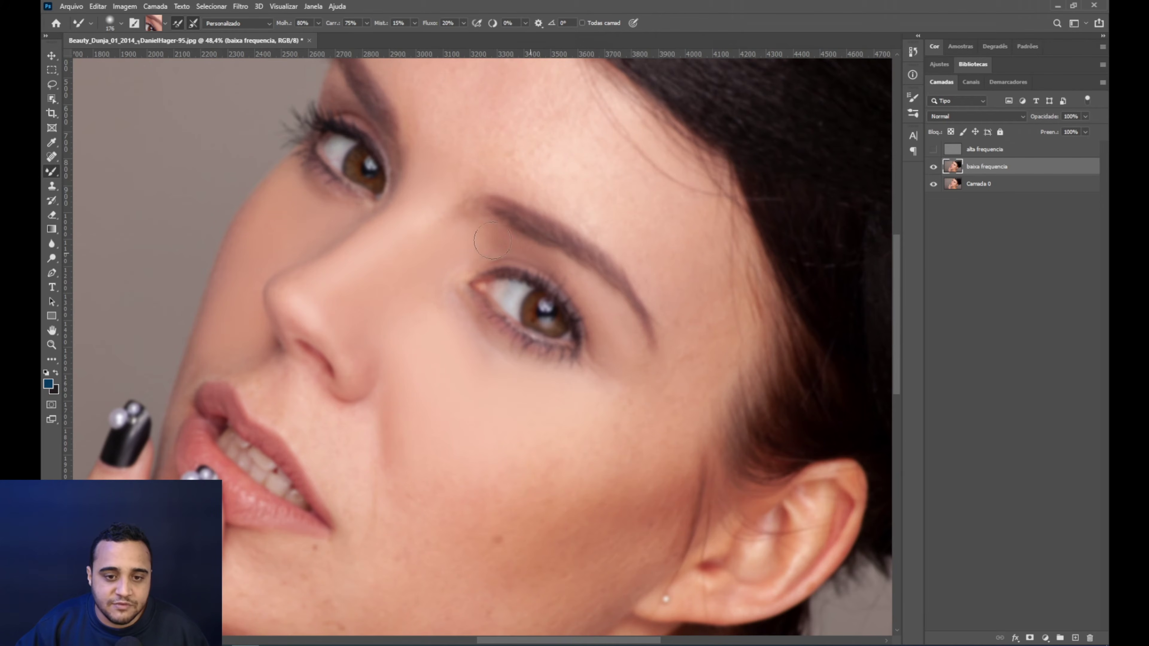
alt+click(468, 248)
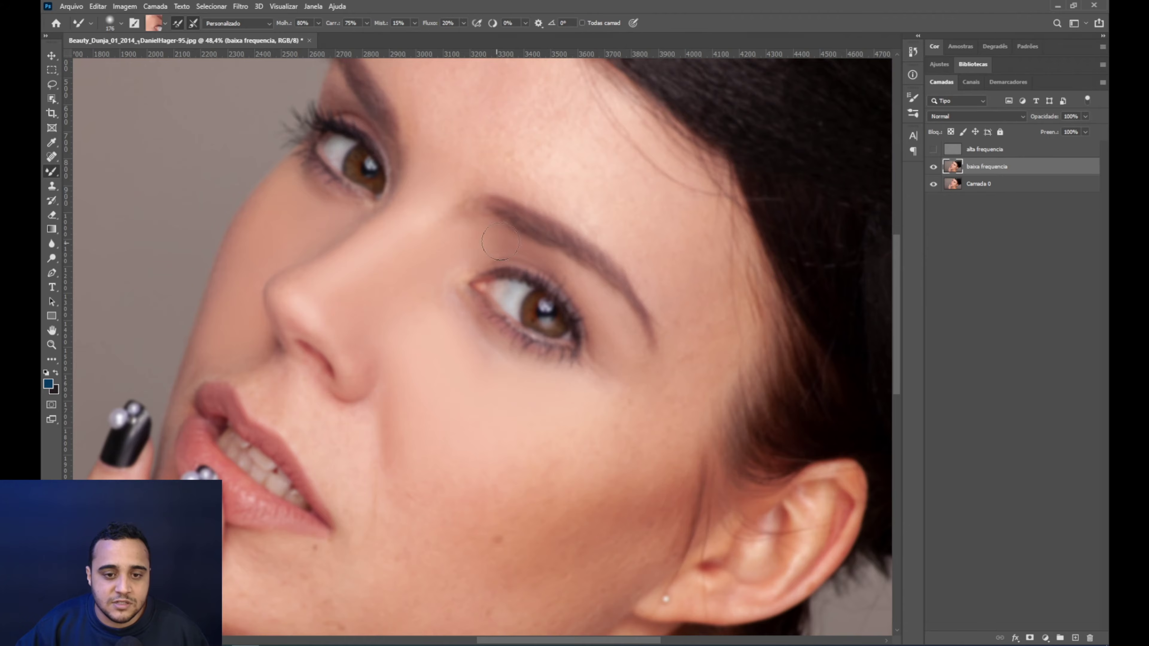
- Check the smoothed face with the alta frequencia layer shown, and hide that layer again
scroll(500, 241, down, 4)
scroll(837, 170, up, 2)
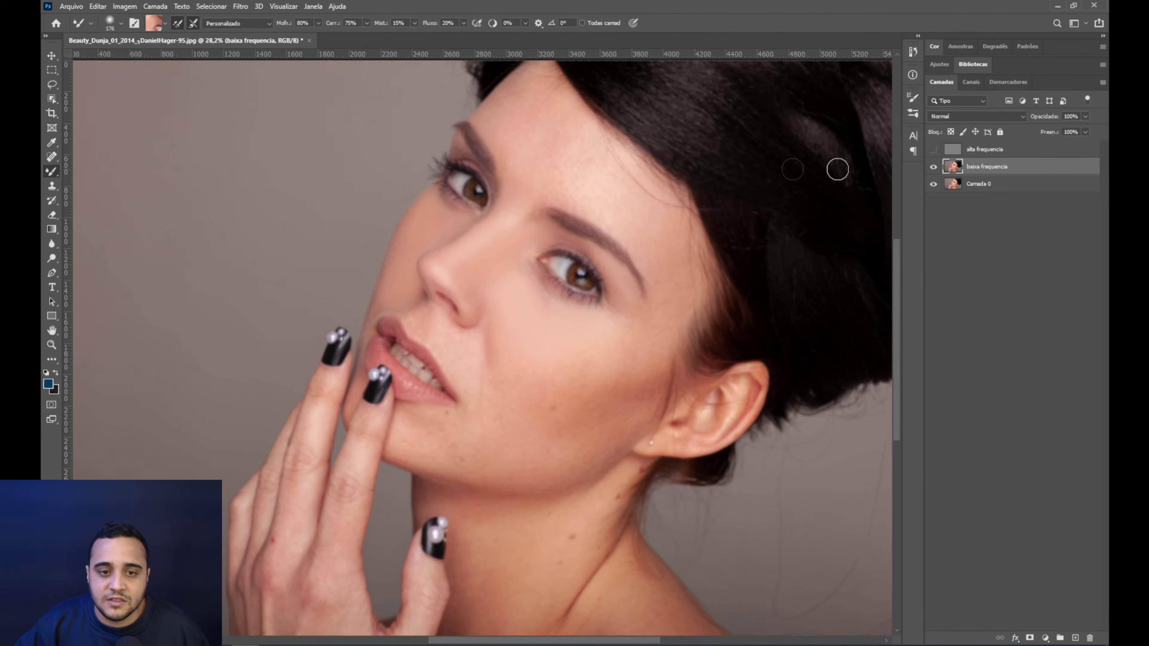
scroll(588, 190, up, 2)
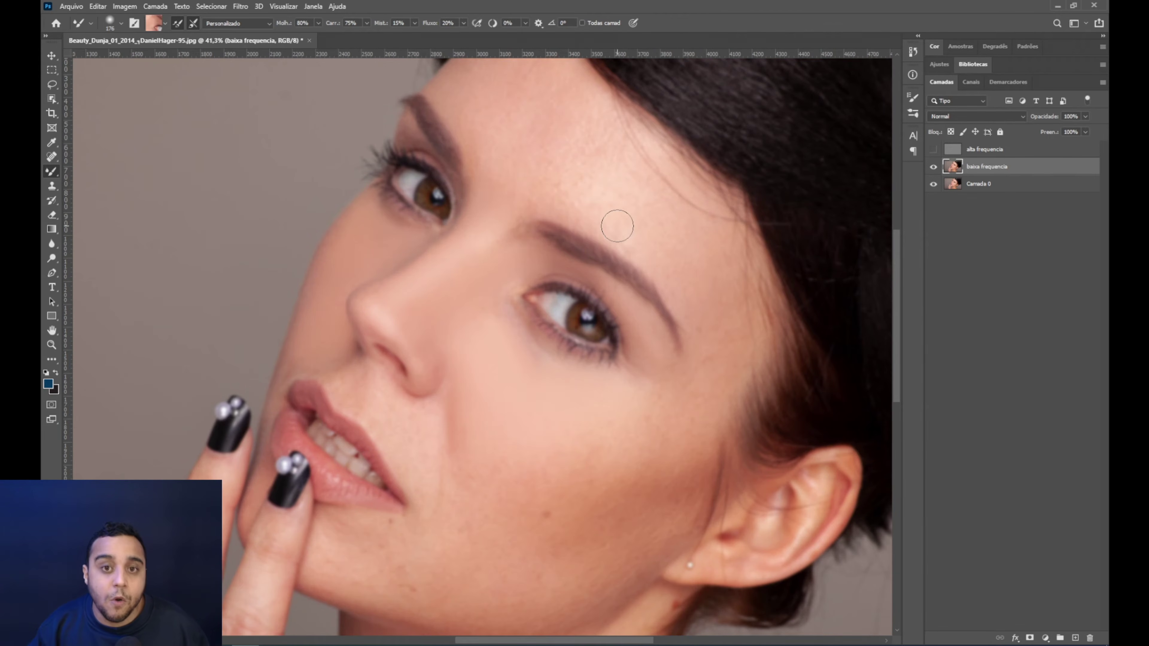
click(934, 150)
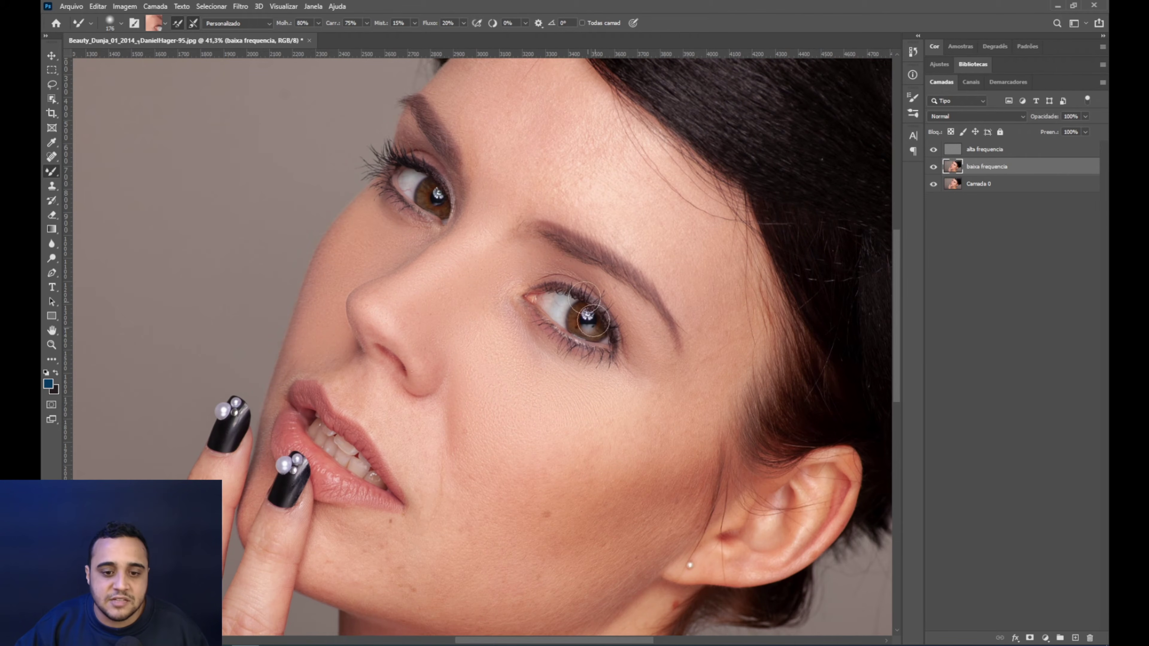
click(933, 150)
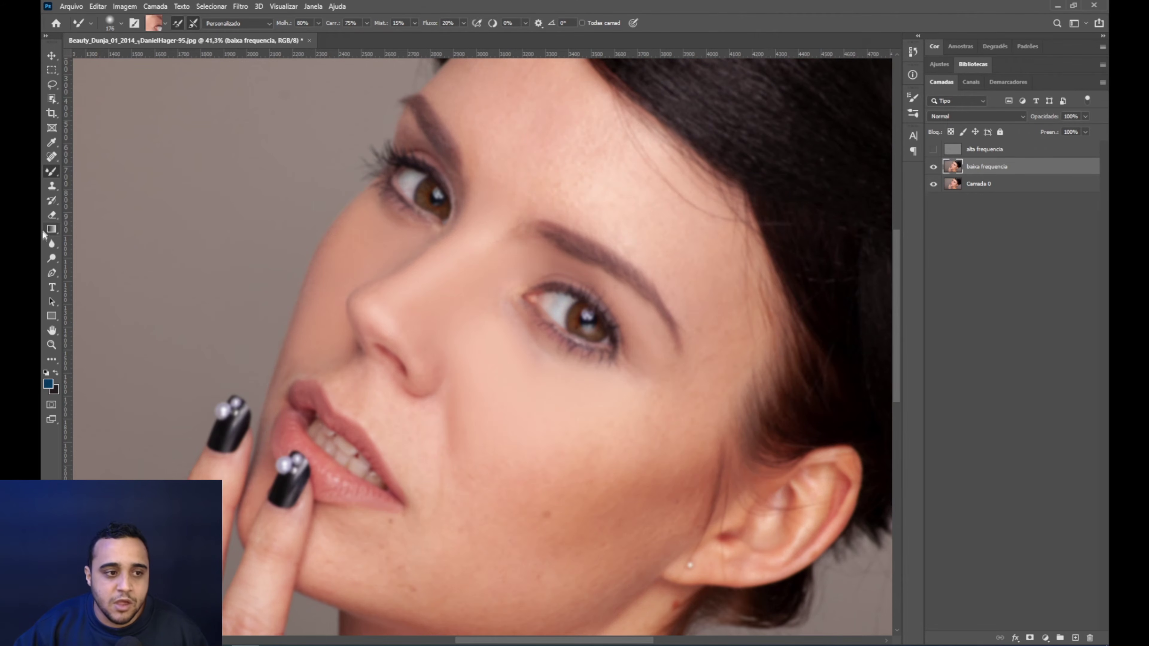
- Enlarge the Mixer Brush and even out the forehead and the temple beside the nearer eye, resampling skin near the hairline
mouse_move(544, 173)
mouse_down()
mouse_move(581, 159)
mouse_move(590, 187)
mouse_move(549, 193)
mouse_move(625, 170)
mouse_move(620, 127)
mouse_move(683, 191)
mouse_up()
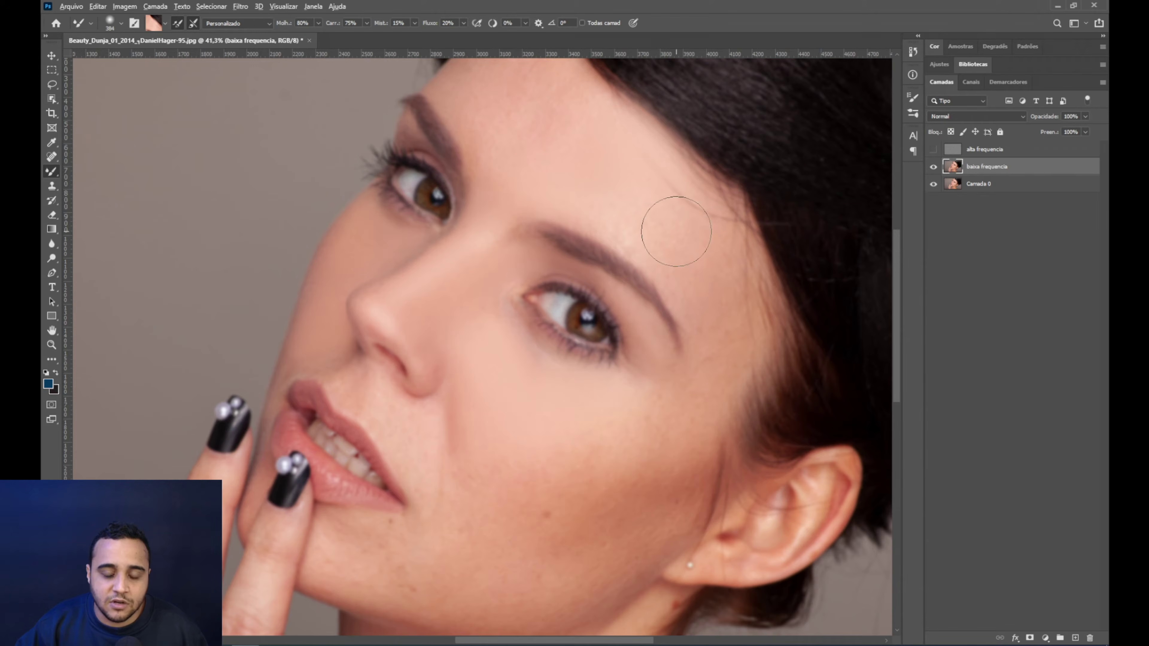
alt+click(687, 217)
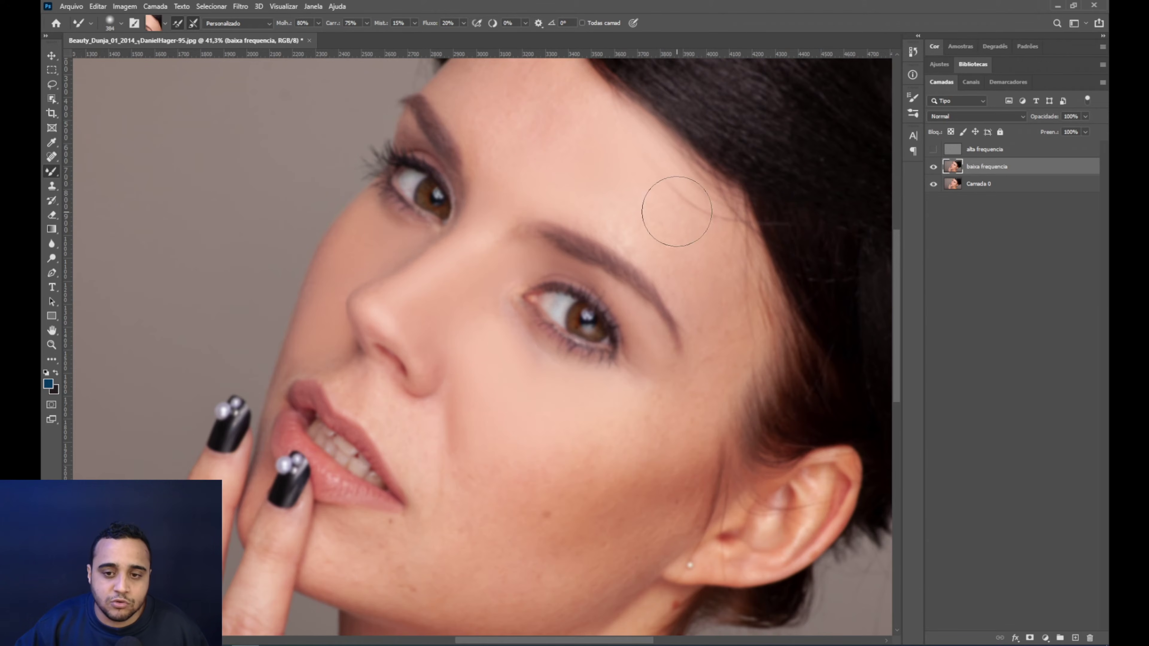
mouse_move(697, 228)
mouse_down()
mouse_move(672, 193)
mouse_move(719, 226)
mouse_move(662, 180)
mouse_move(654, 226)
mouse_up()
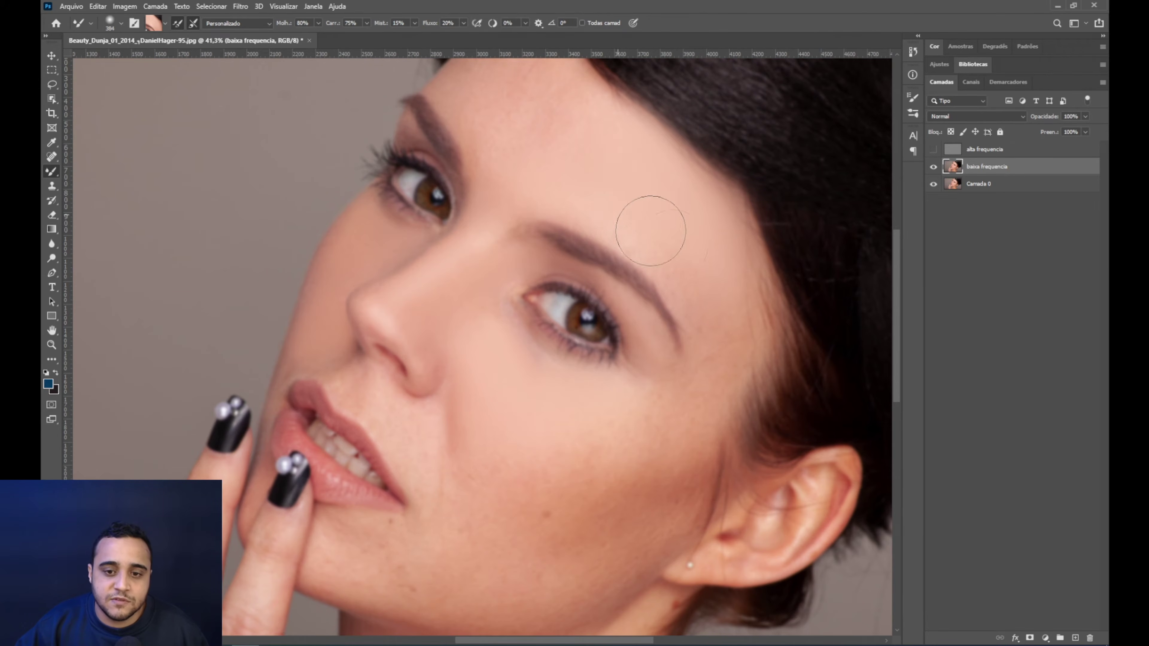
scroll(685, 259, down, 1)
scroll(685, 260, right, 1)
mouse_move(694, 326)
mouse_down()
mouse_move(649, 226)
mouse_move(733, 256)
mouse_move(734, 286)
mouse_up()
- Blend the blotchy tones of the shaded lower cheek between the ear and the jaw with the Mixer Brush
scroll(706, 253, down, 1)
scroll(705, 254, right, 1)
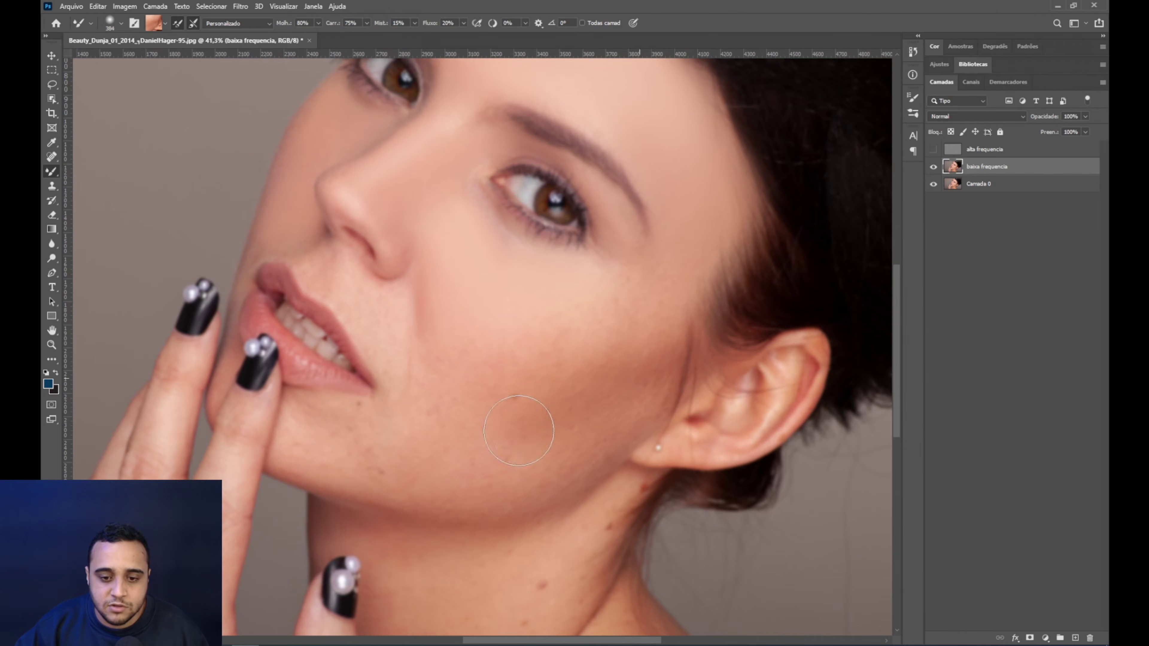
drag(556, 405, 553, 407)
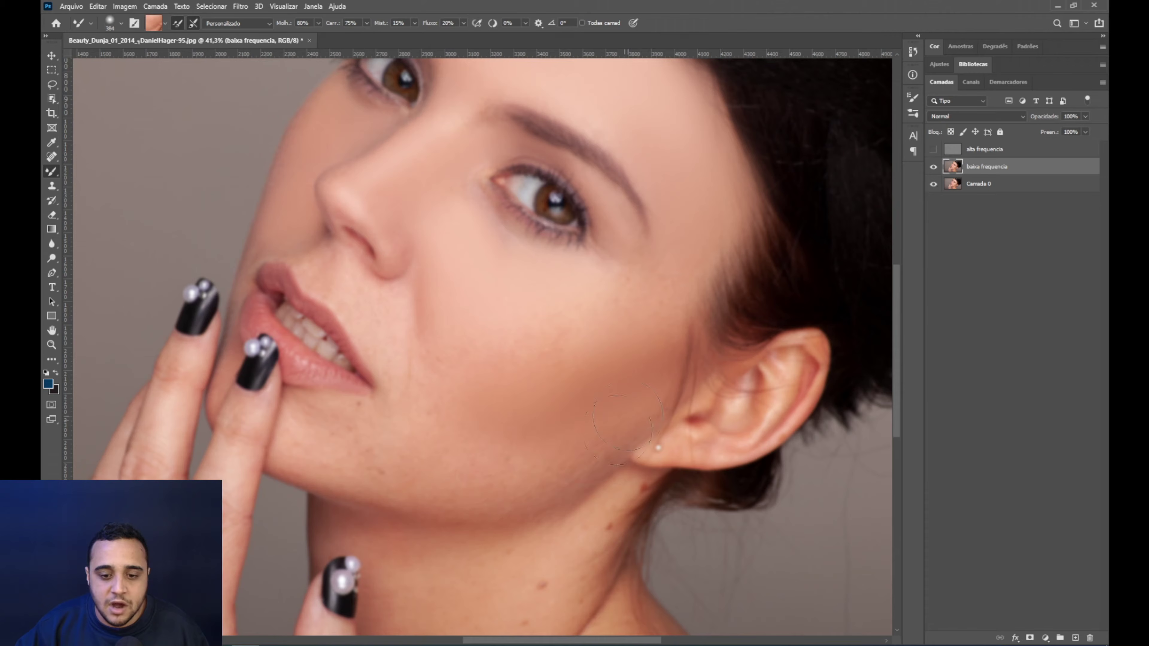
mouse_move(451, 465)
mouse_down()
mouse_move(471, 442)
mouse_move(487, 445)
mouse_move(484, 427)
mouse_up()
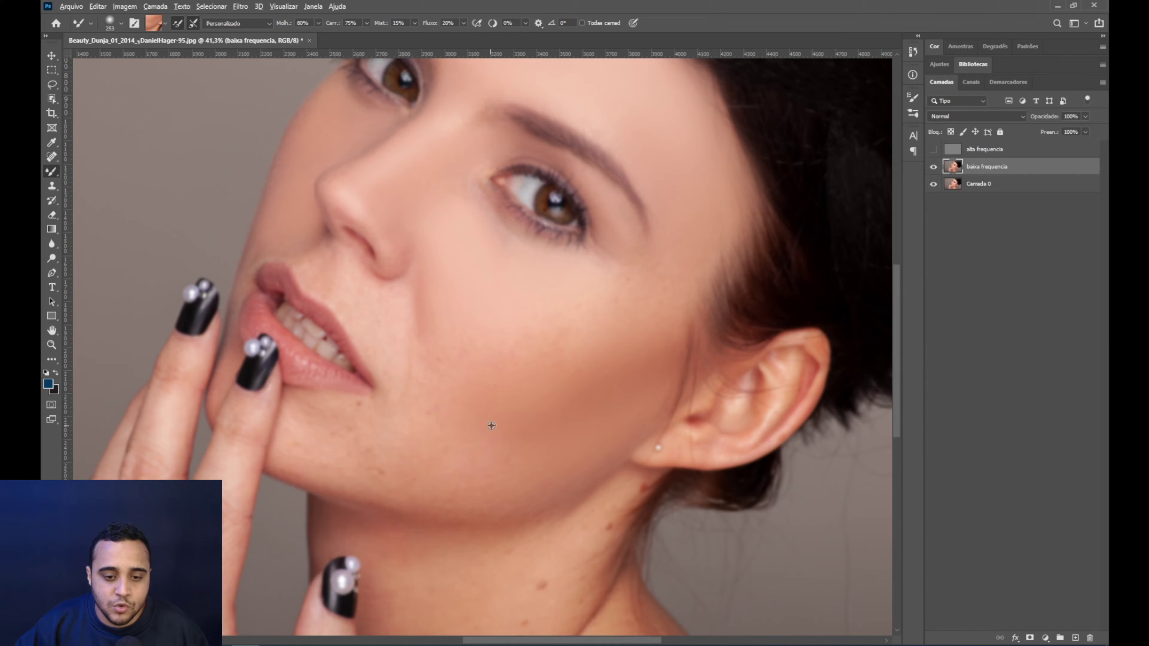
- Resize the soft Mixer Brush and smooth the cheek between the nose fold and the corner of the mouth
mouse_move(494, 424)
mouse_down()
mouse_move(539, 423)
mouse_move(495, 425)
mouse_move(527, 427)
mouse_move(510, 393)
mouse_up()
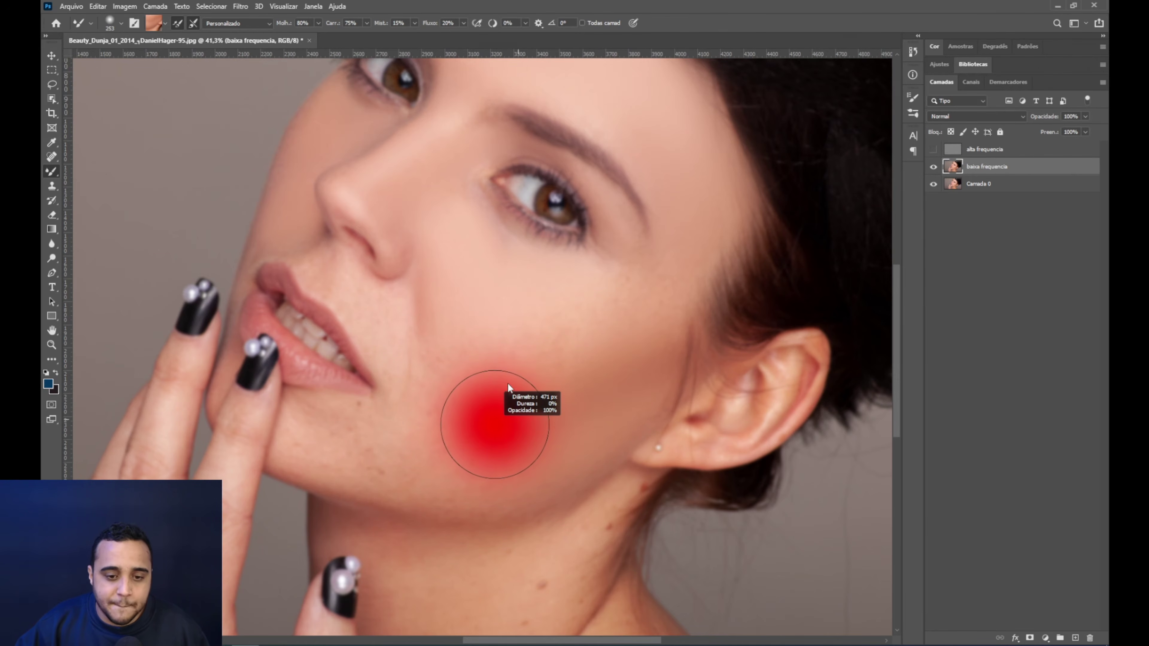
mouse_move(509, 311)
mouse_down()
mouse_move(523, 527)
mouse_move(503, 467)
mouse_move(505, 278)
mouse_move(499, 492)
mouse_move(495, 289)
mouse_up()
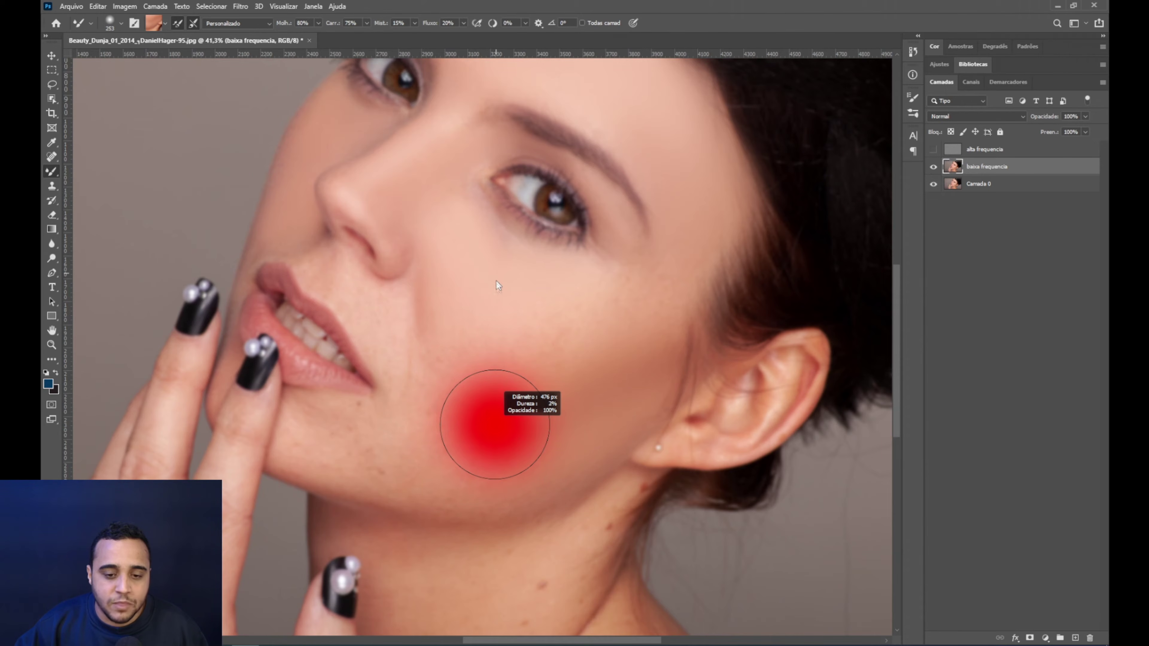
mouse_move(496, 286)
mouse_down()
mouse_move(473, 289)
mouse_move(529, 306)
mouse_move(454, 307)
mouse_move(503, 324)
mouse_move(487, 320)
mouse_up()
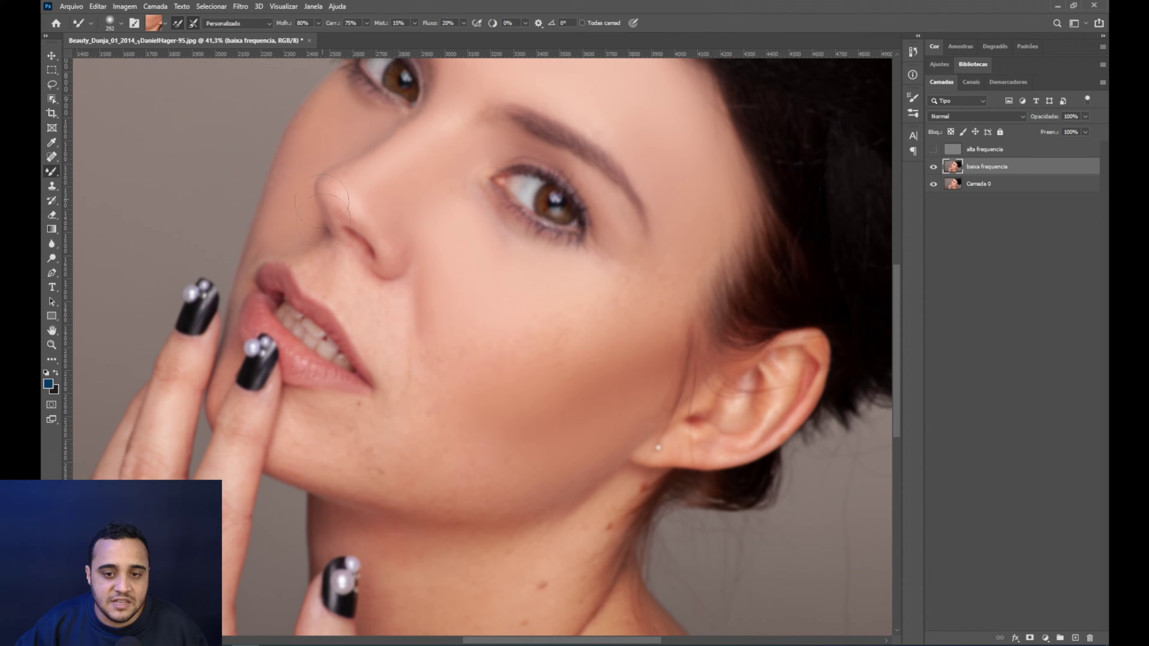
drag(442, 372, 453, 376)
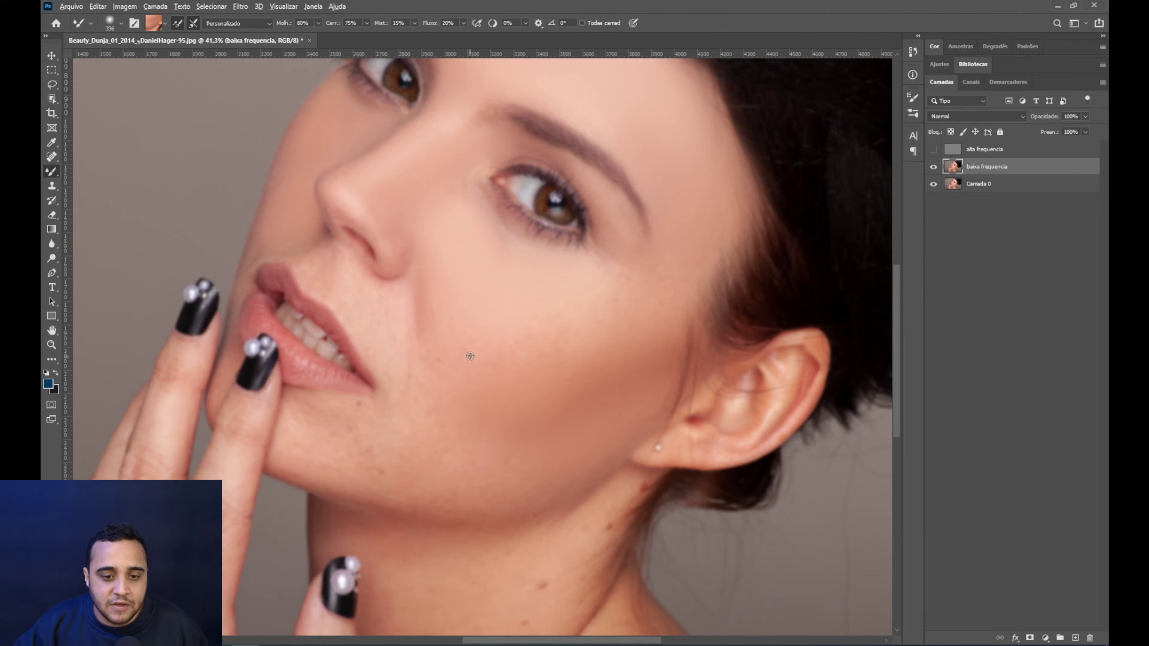
drag(417, 426, 434, 425)
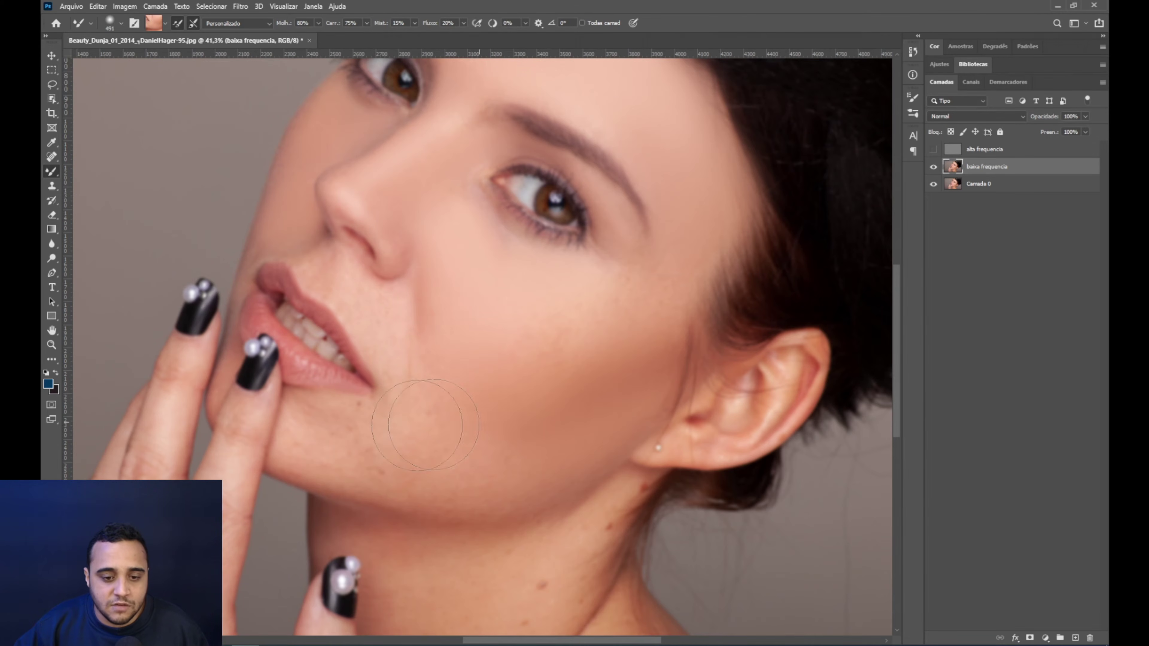
- Blend the skin along the jawline, below the lower lip and across the chin, using a smaller brush near the fingers
drag(499, 440, 487, 476)
mouse_move(398, 462)
mouse_down()
mouse_move(301, 437)
mouse_move(314, 409)
mouse_up()
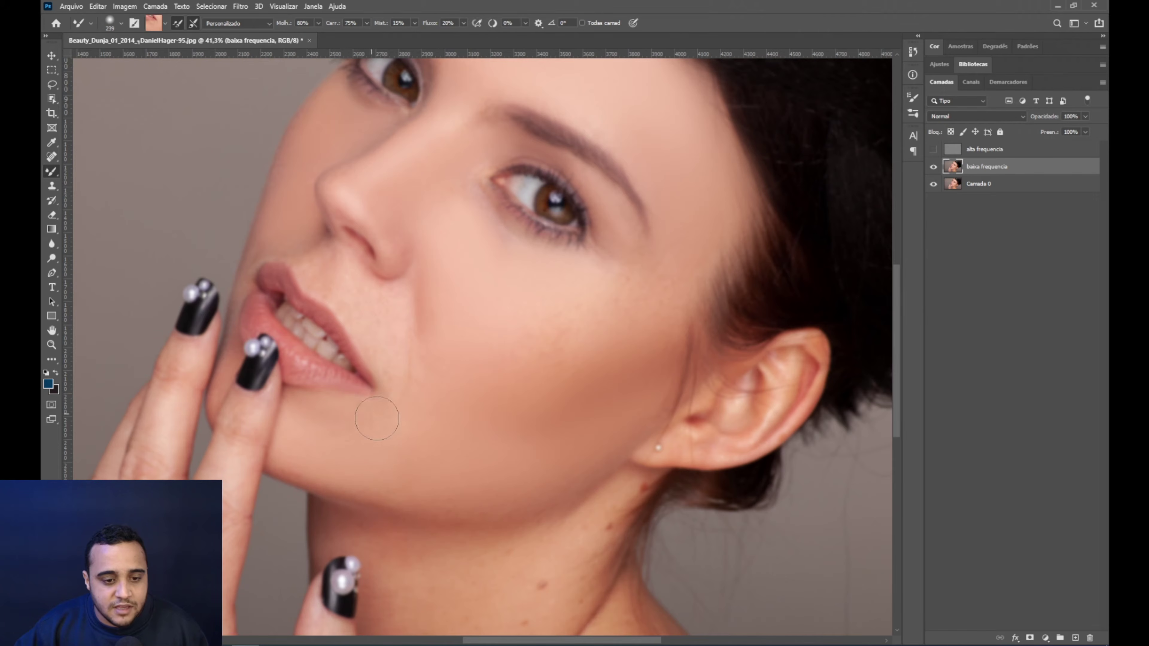
drag(358, 436, 352, 435)
scroll(328, 464, up, 2)
drag(295, 470, 263, 467)
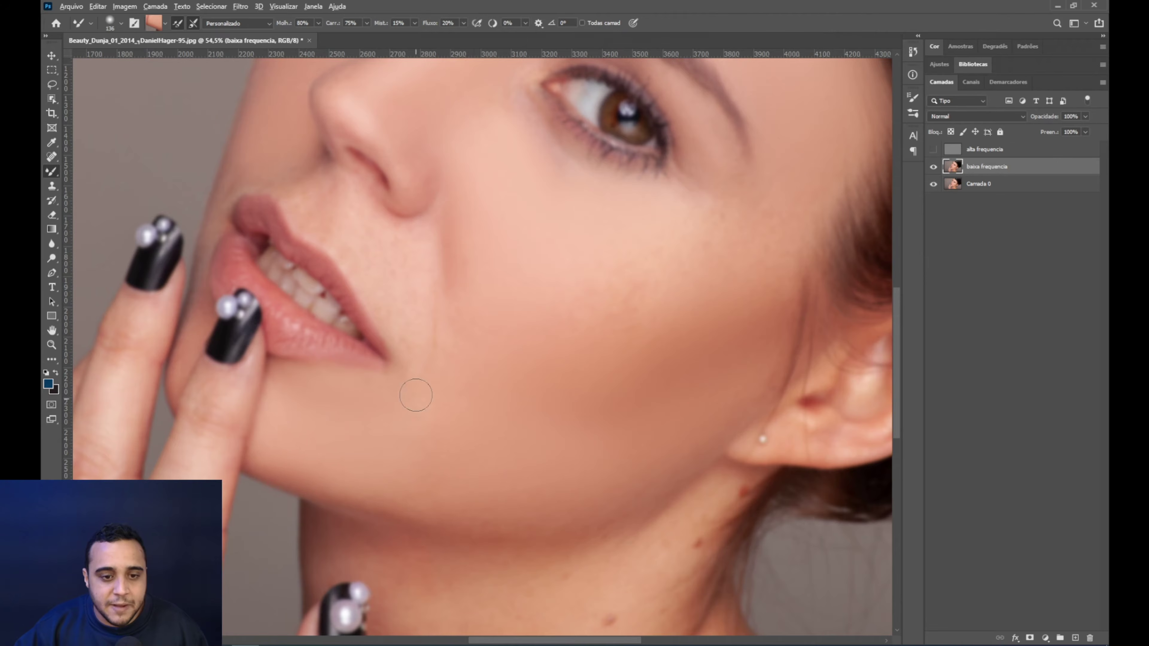
- Resample local skin and smooth the area around the mouth corner and between the nose and upper lip
drag(397, 302, 438, 374)
mouse_move(407, 327)
mouse_down()
mouse_move(423, 326)
mouse_move(410, 269)
mouse_move(428, 303)
mouse_move(464, 318)
mouse_move(423, 341)
mouse_move(482, 387)
mouse_move(470, 333)
mouse_move(473, 429)
mouse_up()
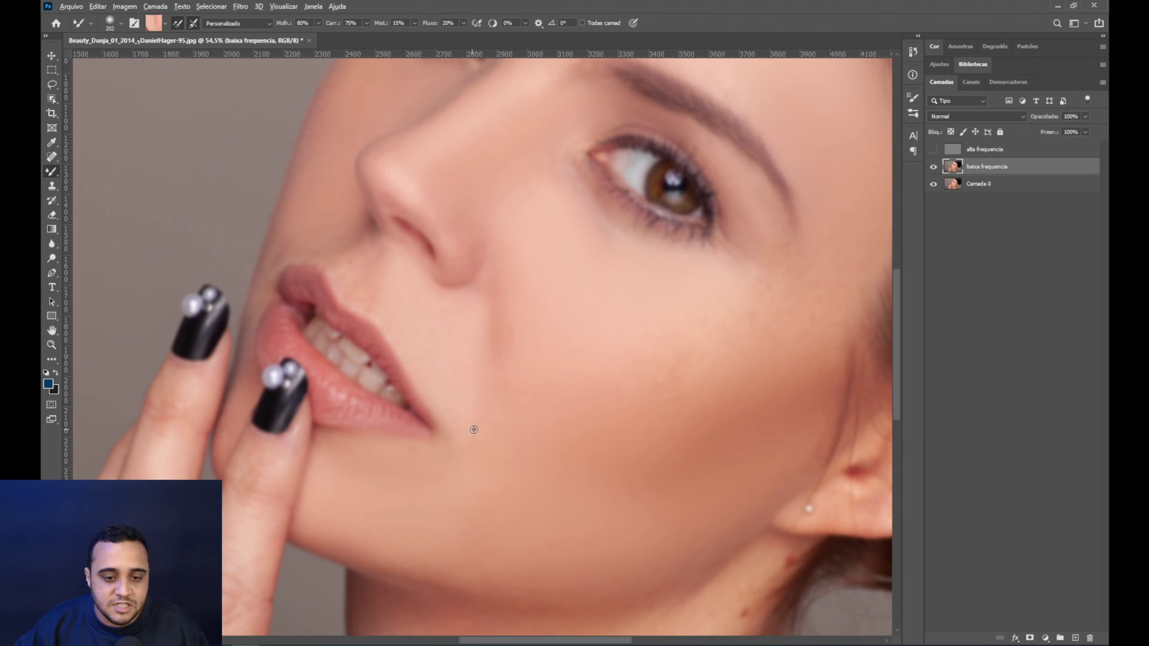
drag(411, 319, 470, 402)
drag(442, 365, 424, 372)
alt+click(406, 372)
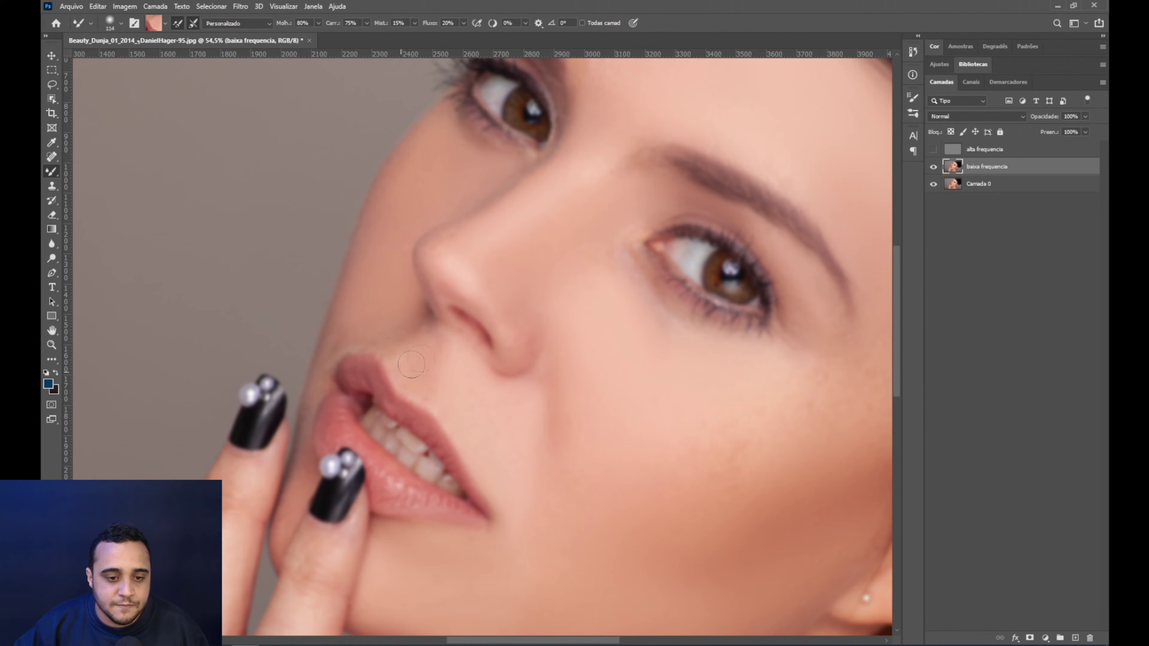
- Enlarge the Mixer Brush and blend away the uneven tones and spots under the jaw, on the neck and at the shoulder
mouse_move(513, 329)
mouse_down()
mouse_move(480, 378)
mouse_move(283, 340)
mouse_up()
drag(554, 367, 585, 379)
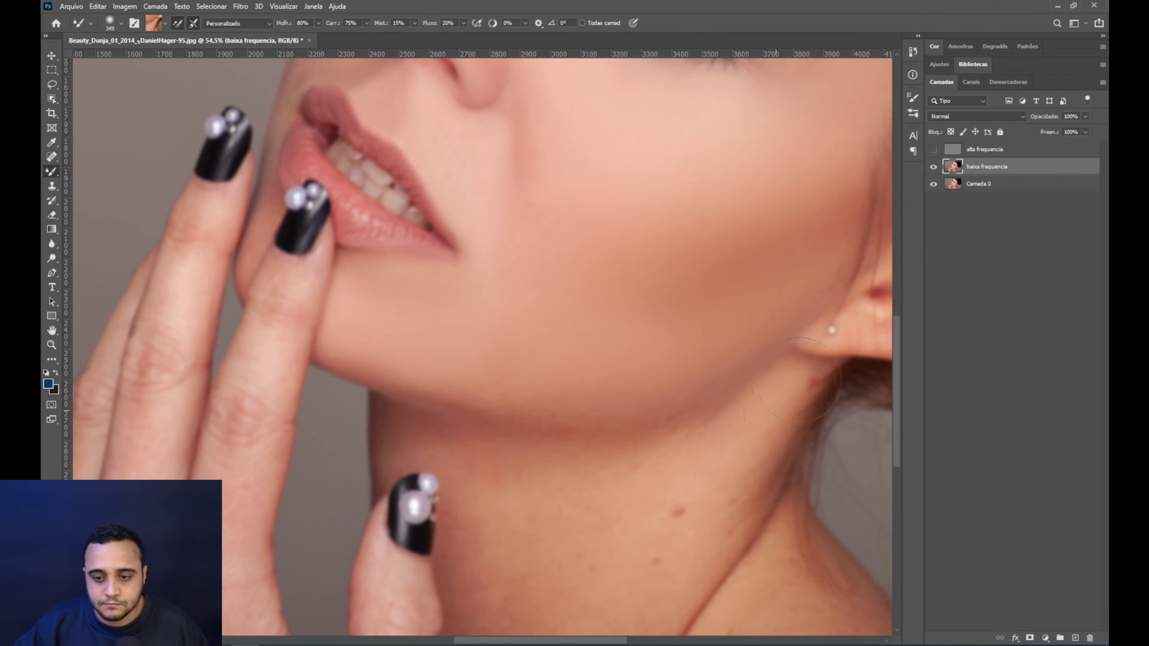
drag(769, 479, 729, 571)
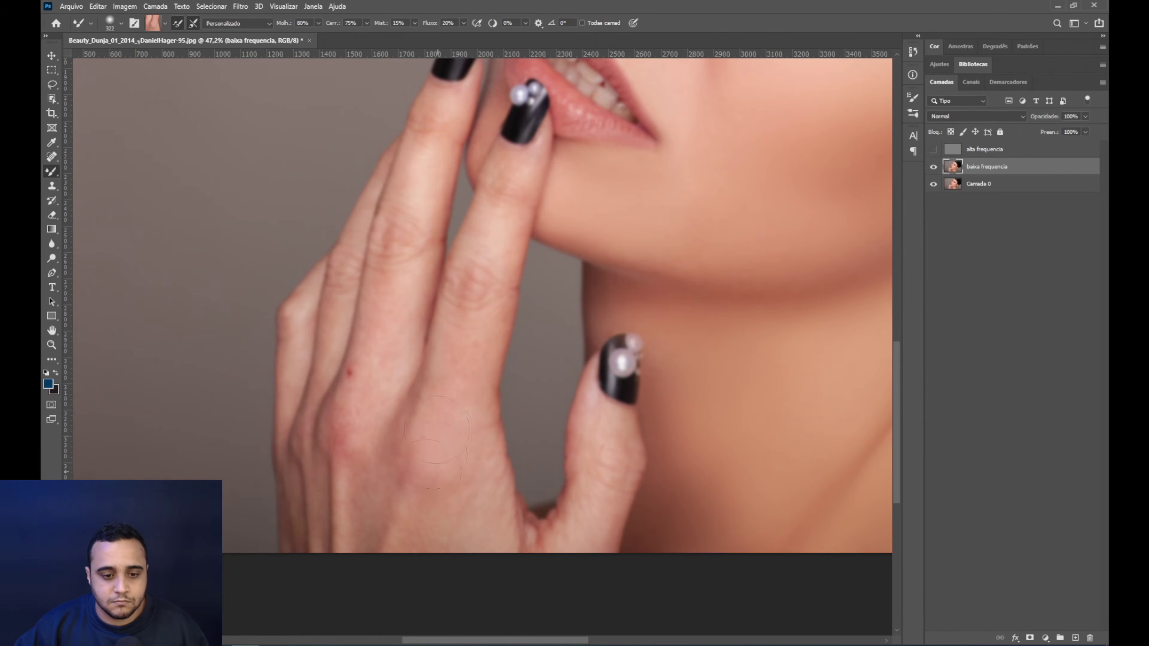
- Smooth the reddish marks and uneven tones on the back of the hand, knuckles and thumb with a resized Mixer Brush
click(357, 385)
alt+right_click(478, 376)
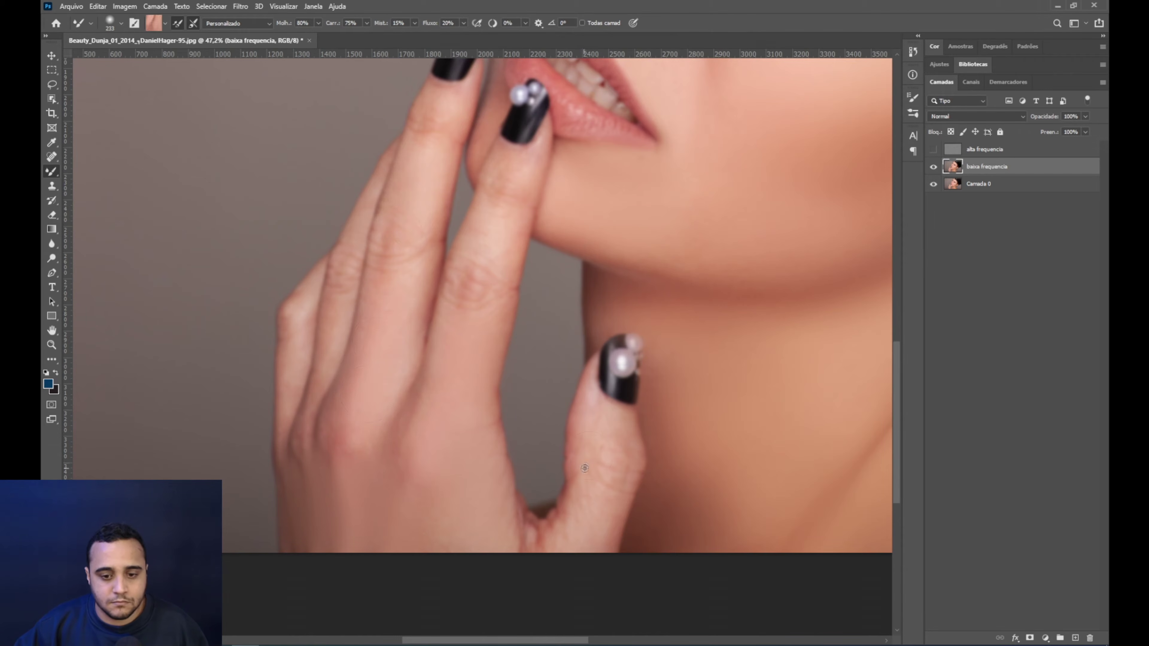
mouse_move(562, 548)
mouse_down()
mouse_move(495, 221)
mouse_move(504, 193)
mouse_move(303, 453)
mouse_move(495, 510)
mouse_up()
- Review the whole smoothed portrait and resample the skin beside the nostril with a resized Mixer Brush to touch up the fold
key(ctrl+0)
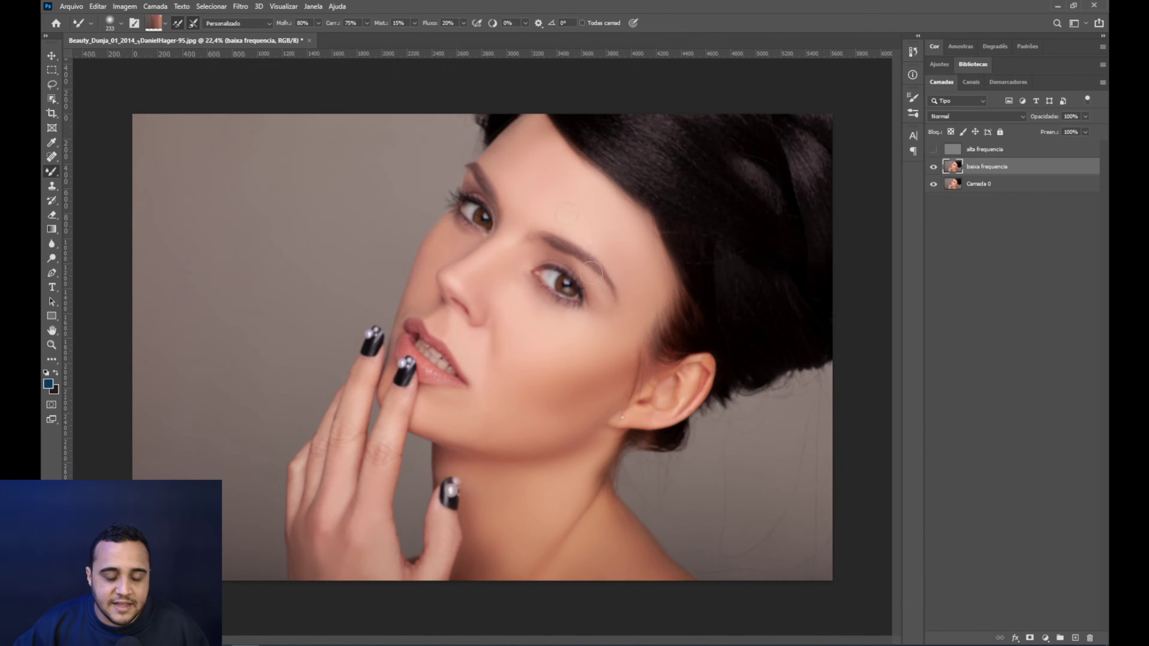
scroll(547, 317, up, 3)
scroll(517, 307, down, 3)
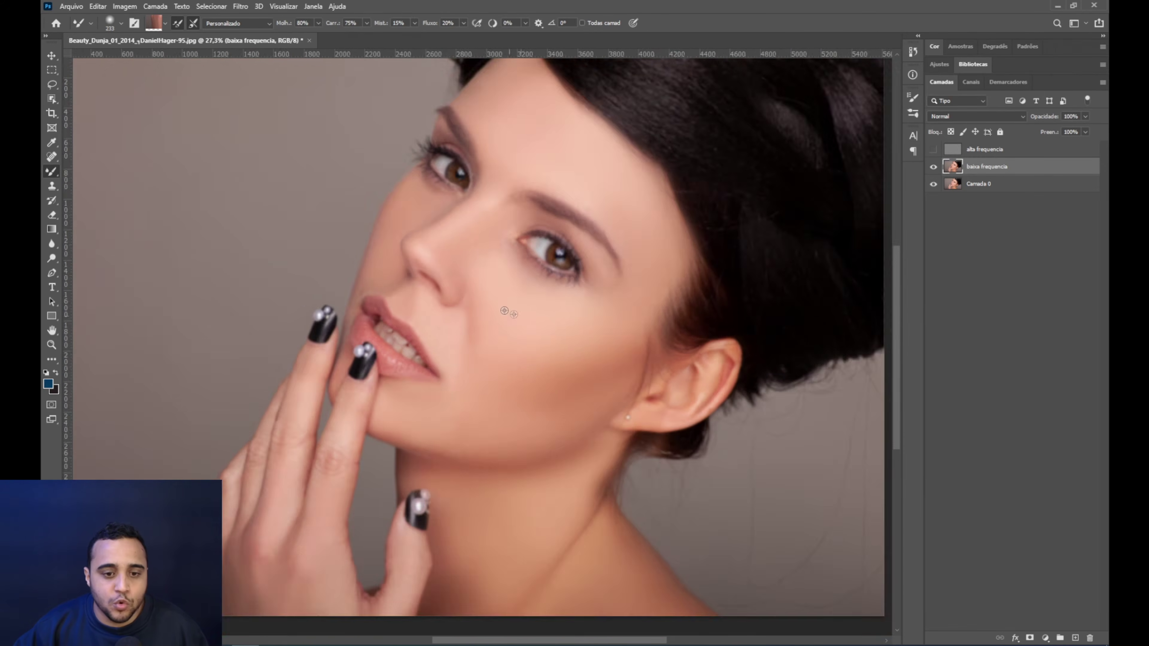
scroll(487, 323, up, 3)
alt+right_click(474, 315)
alt+click(474, 283)
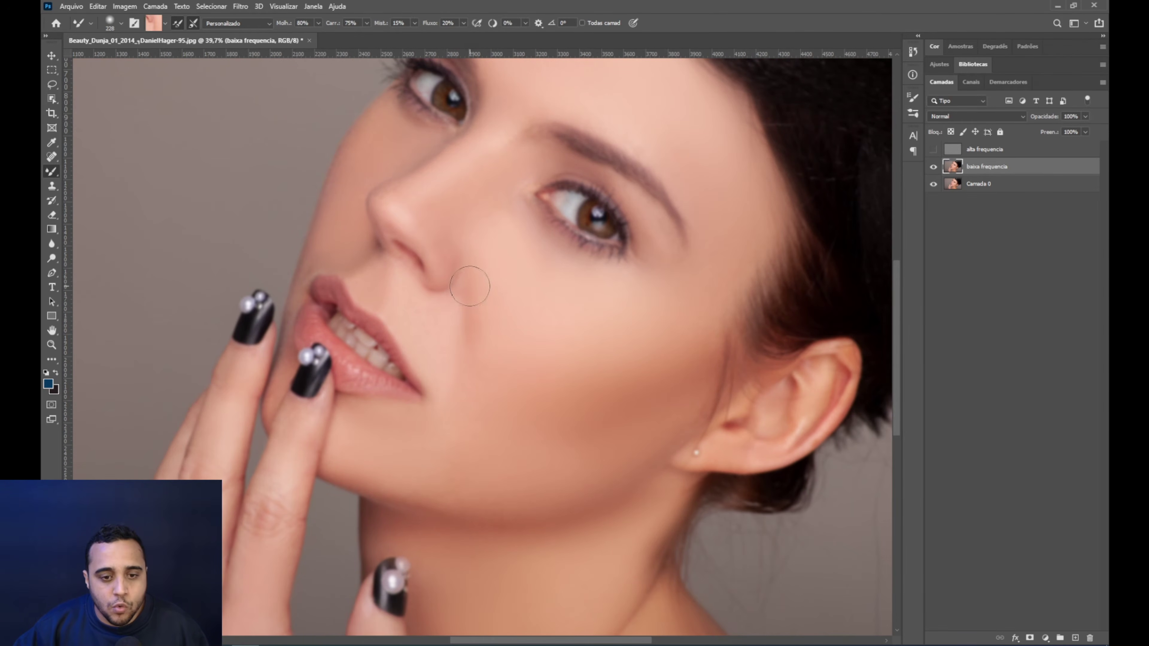
scroll(510, 344, down, 3)
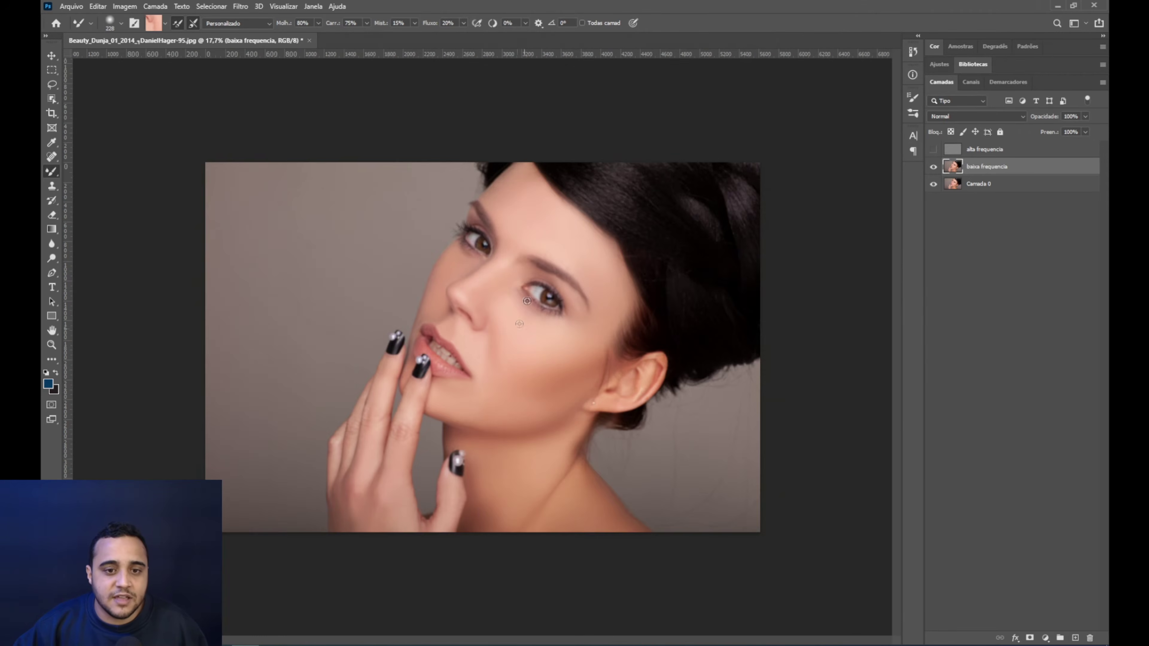
scroll(510, 343, up, 1)
scroll(511, 340, up, 2)
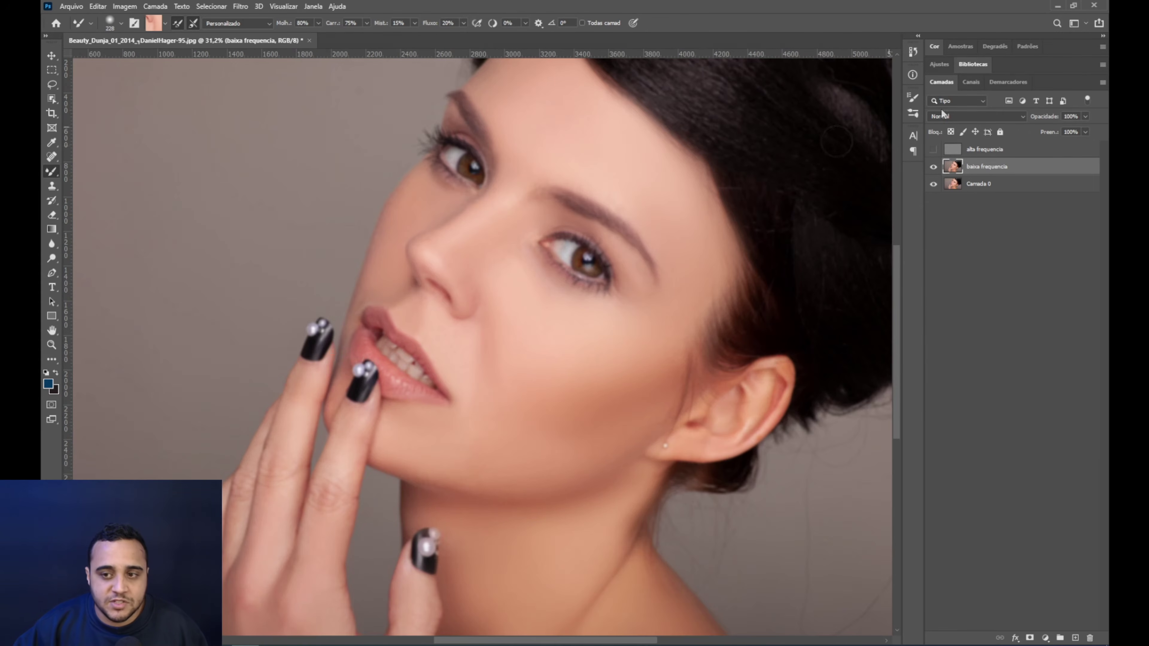
- Show the alta frequencia layer and compare the smoothed portrait with the original Camada 0, examining the skin texture up close
click(934, 150)
scroll(584, 335, down, 1)
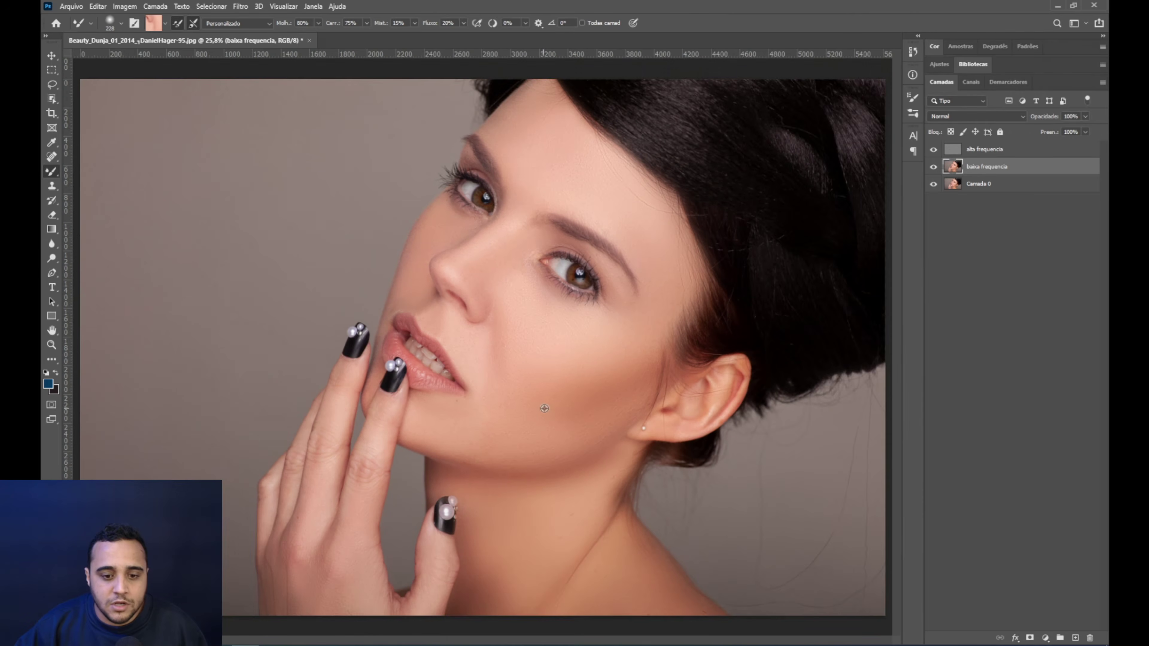
scroll(583, 335, up, 1)
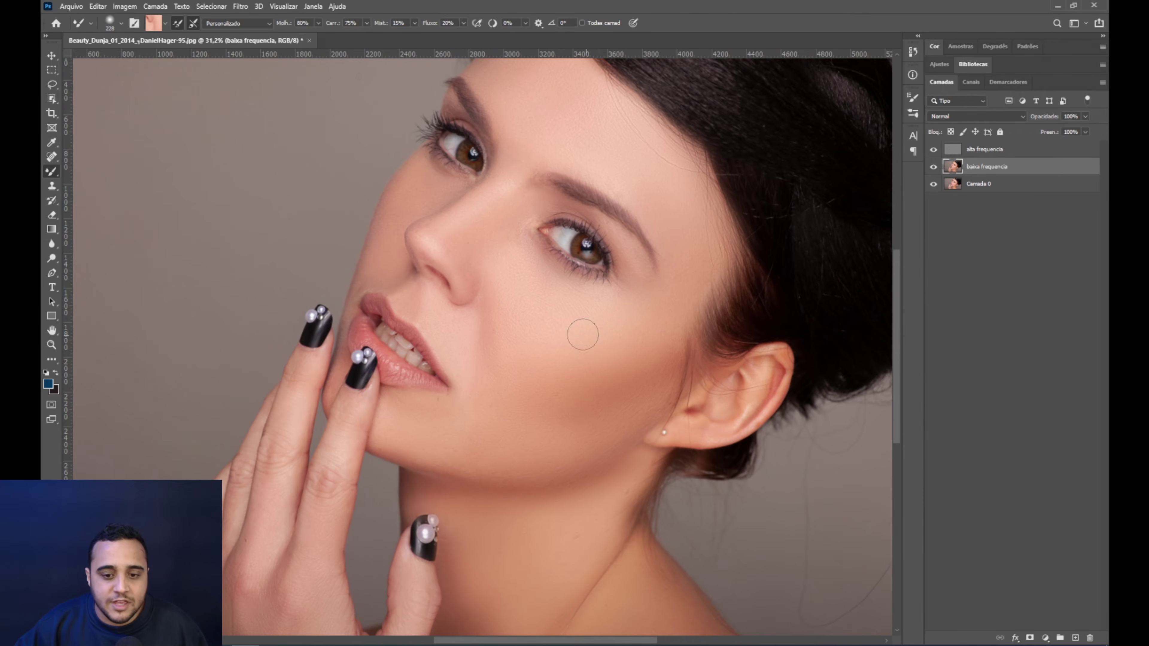
alt+click(934, 184)
alt+click(934, 185)
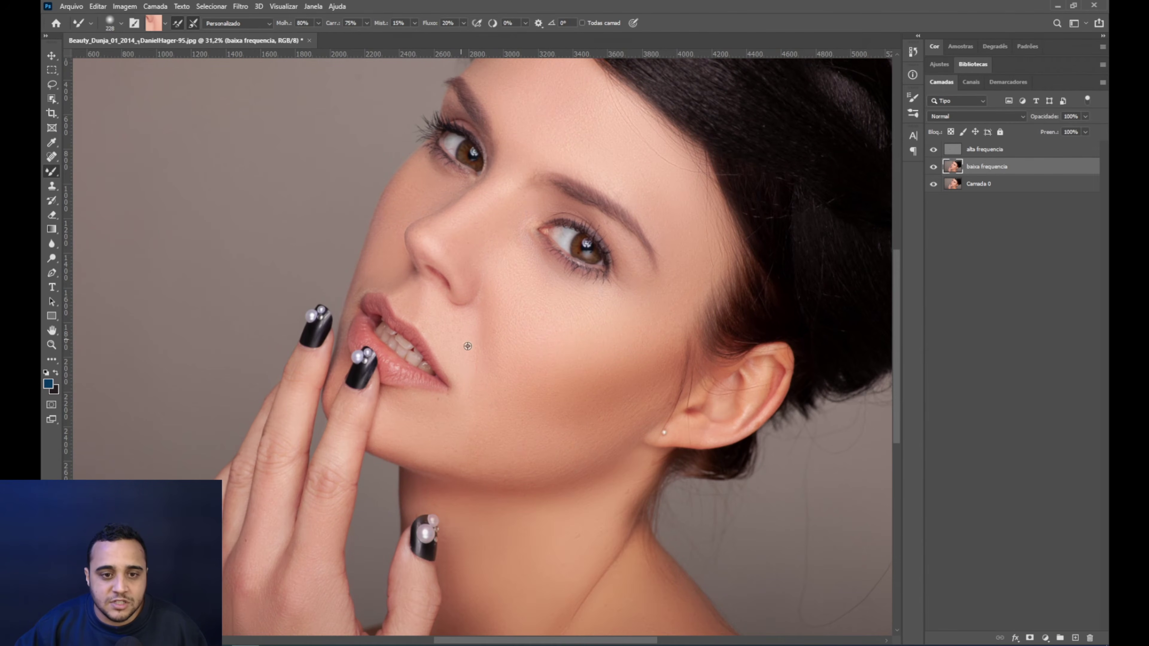
scroll(467, 346, down, 2)
scroll(536, 309, up, 5)
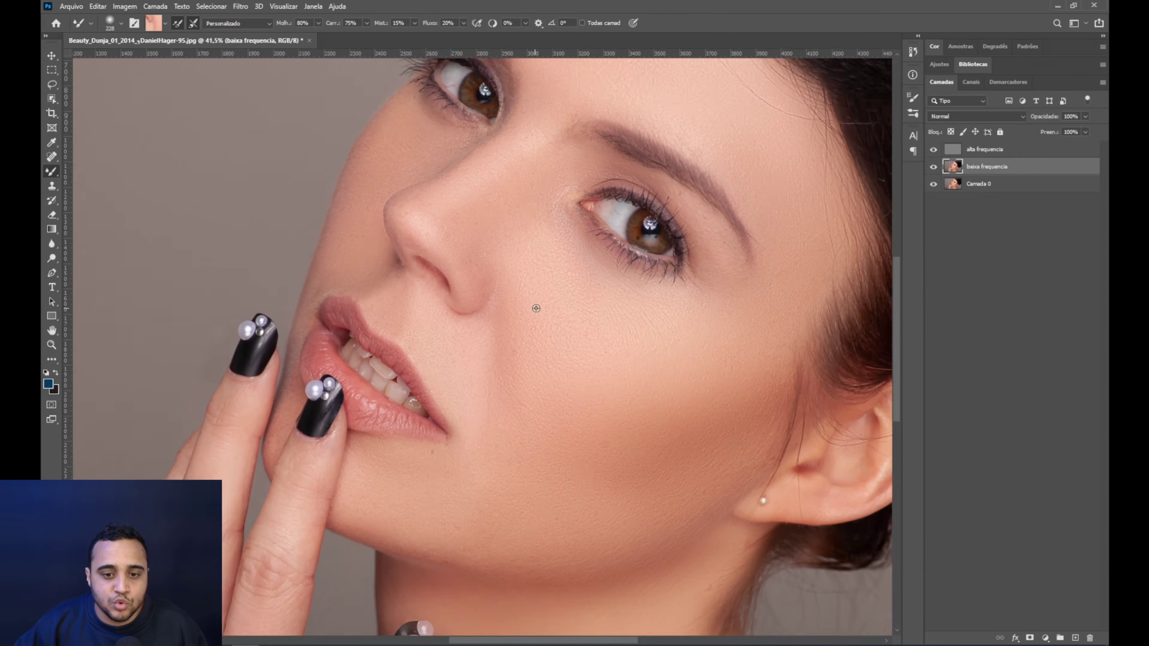
scroll(536, 309, up, 1)
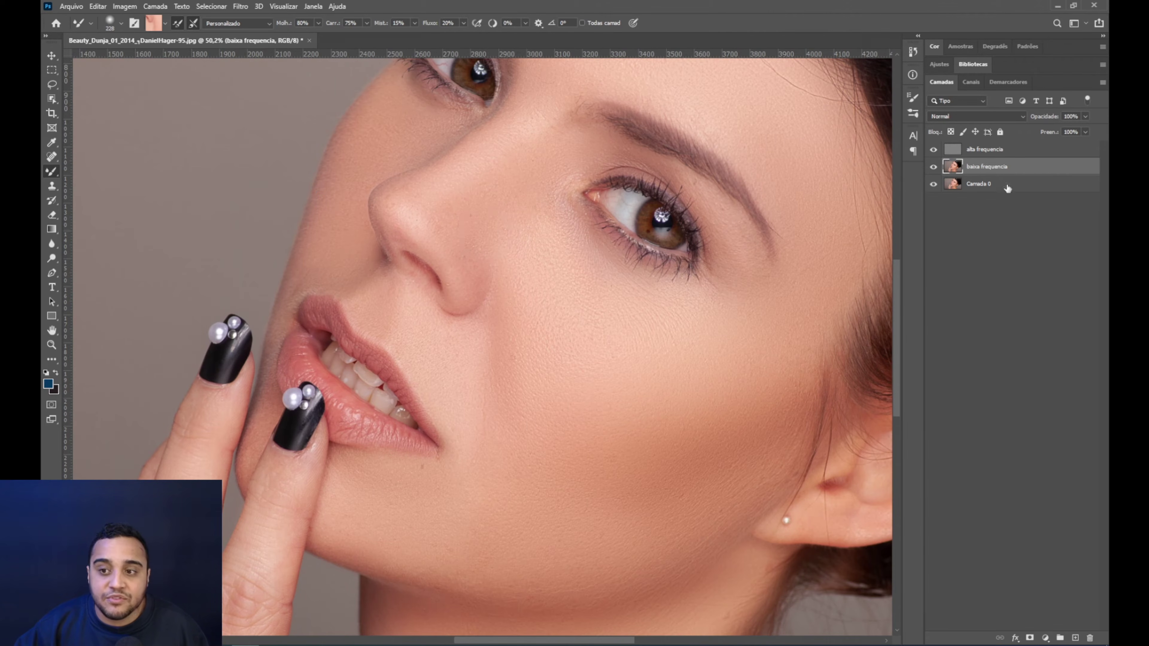
- Make alta frequencia the active layer and set the Clone Stamp to sample only from Camada Atual
click(978, 152)
drag(636, 271, 651, 382)
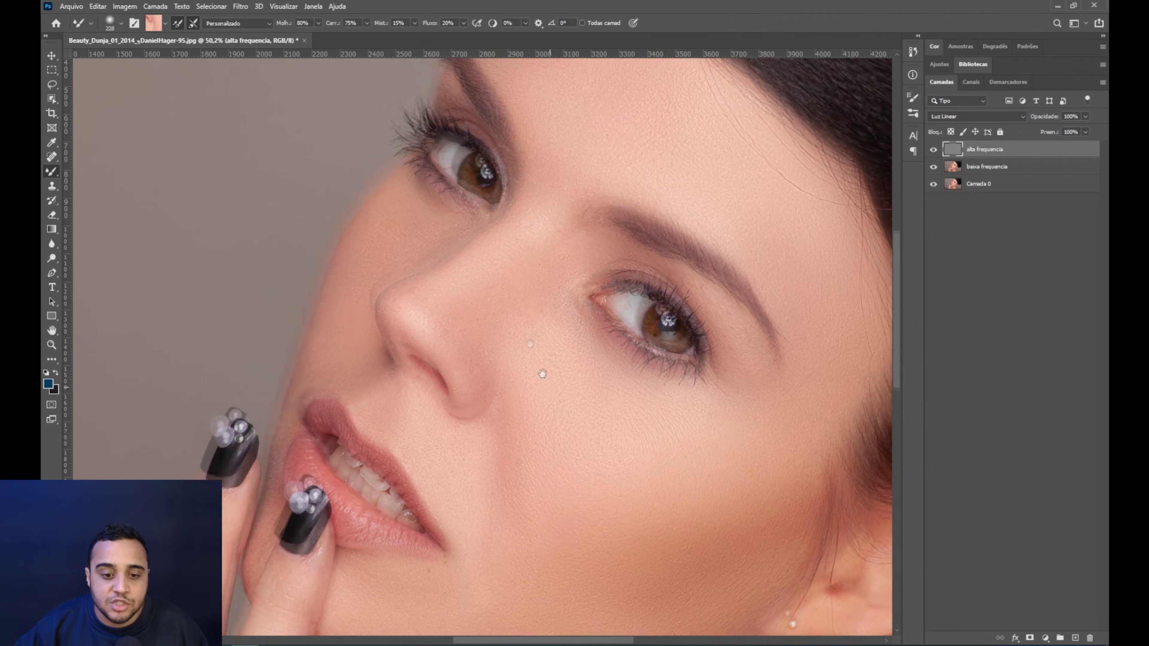
drag(555, 385, 513, 257)
drag(719, 367, 484, 297)
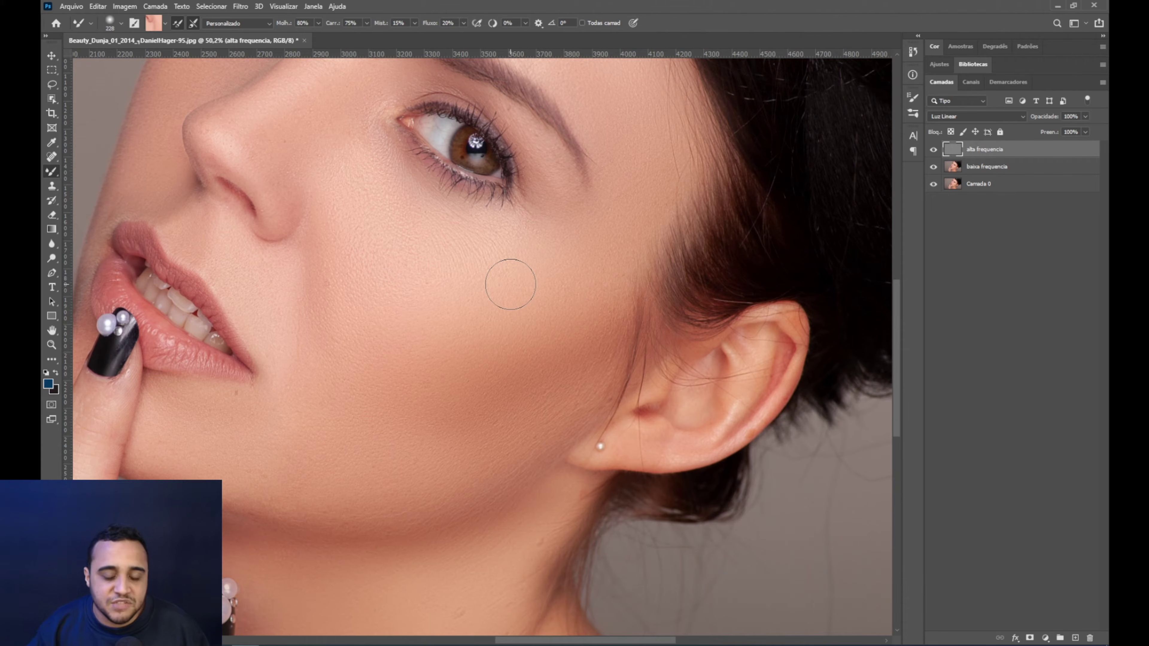
mouse_move(234, 355)
mouse_down()
mouse_move(441, 335)
mouse_move(448, 324)
mouse_up()
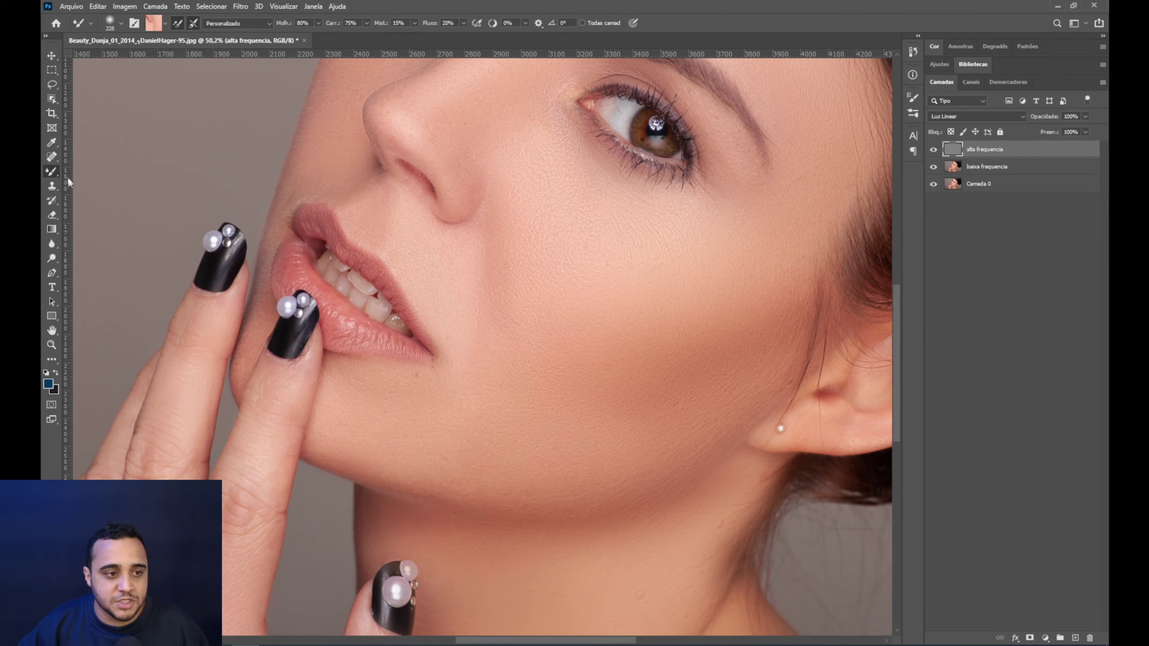
click(52, 189)
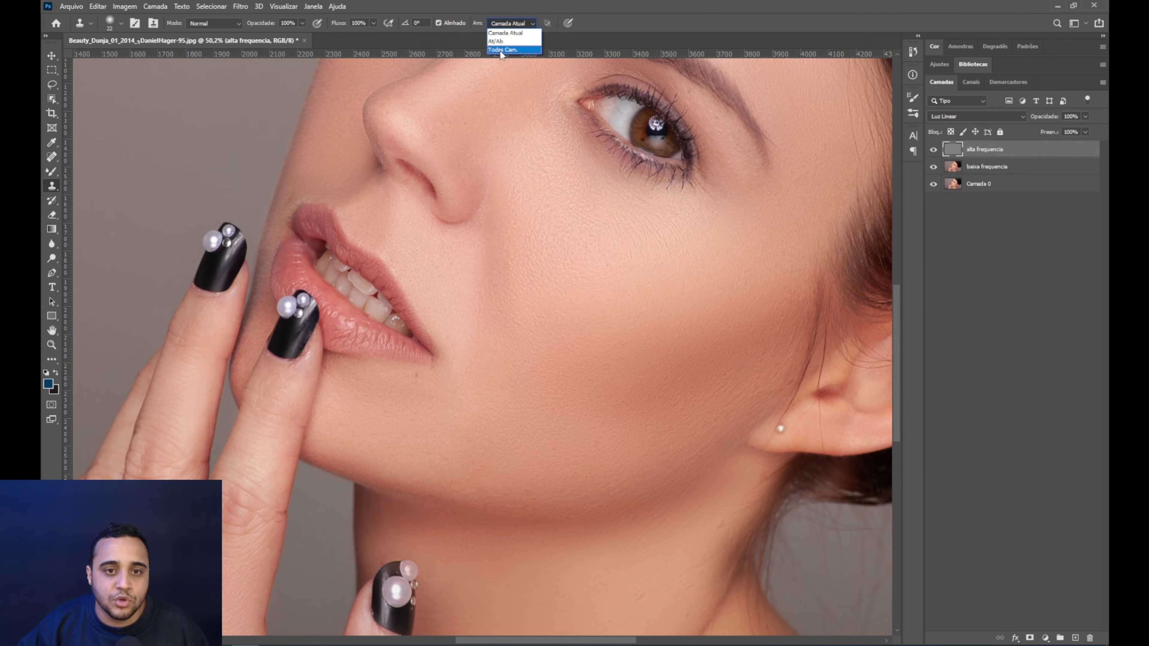
click(506, 34)
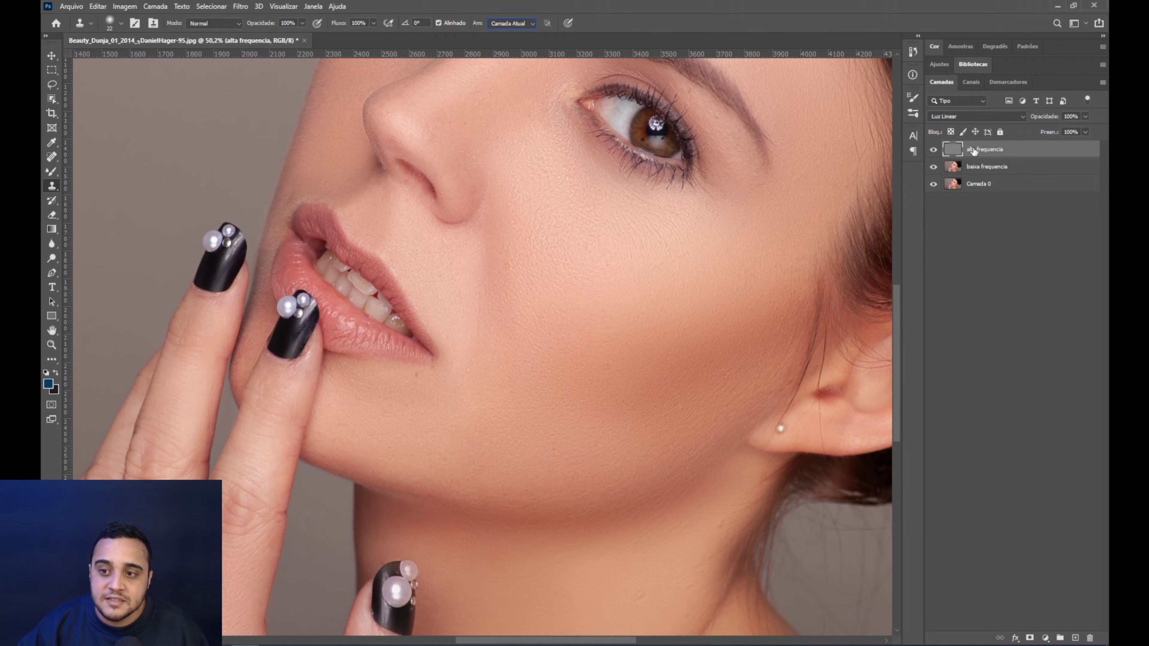
click(976, 168)
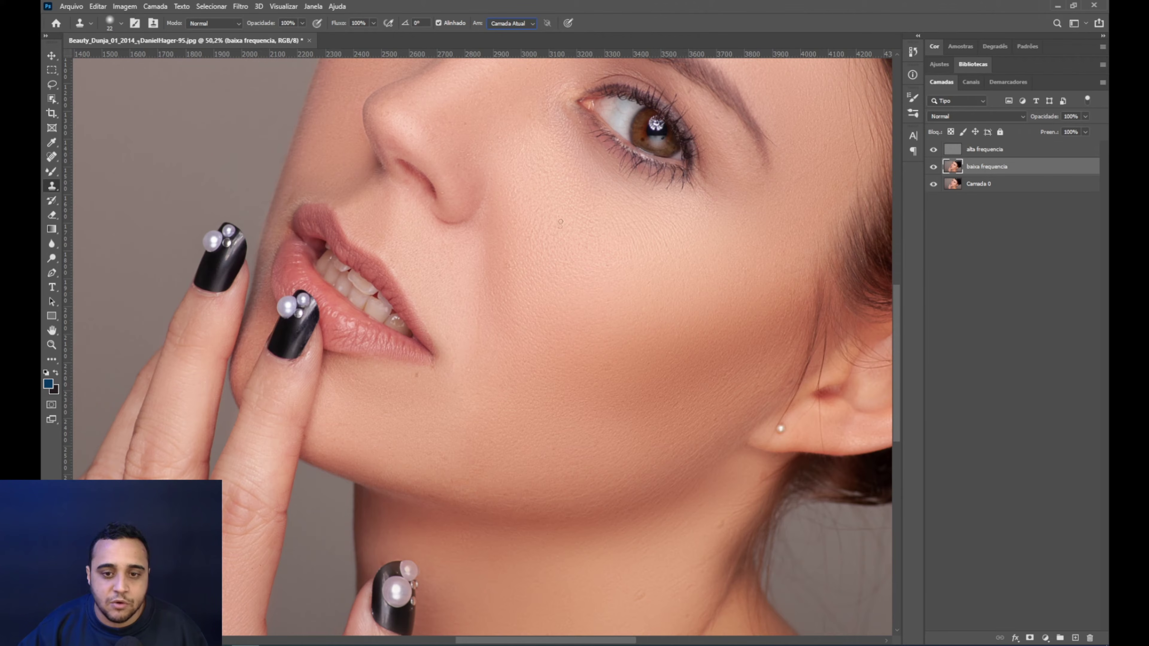
click(979, 155)
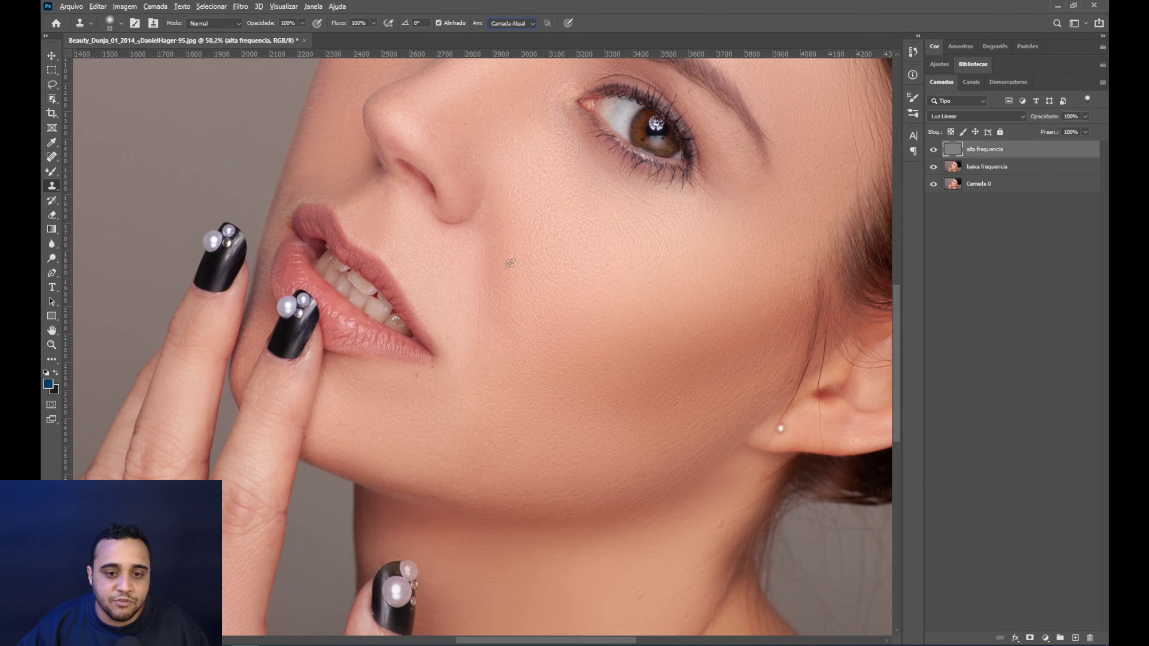
- Resize the Clone Stamp and remove the mole and small marks below the mouth corner and on the adjacent cheek
scroll(510, 265, up, 5)
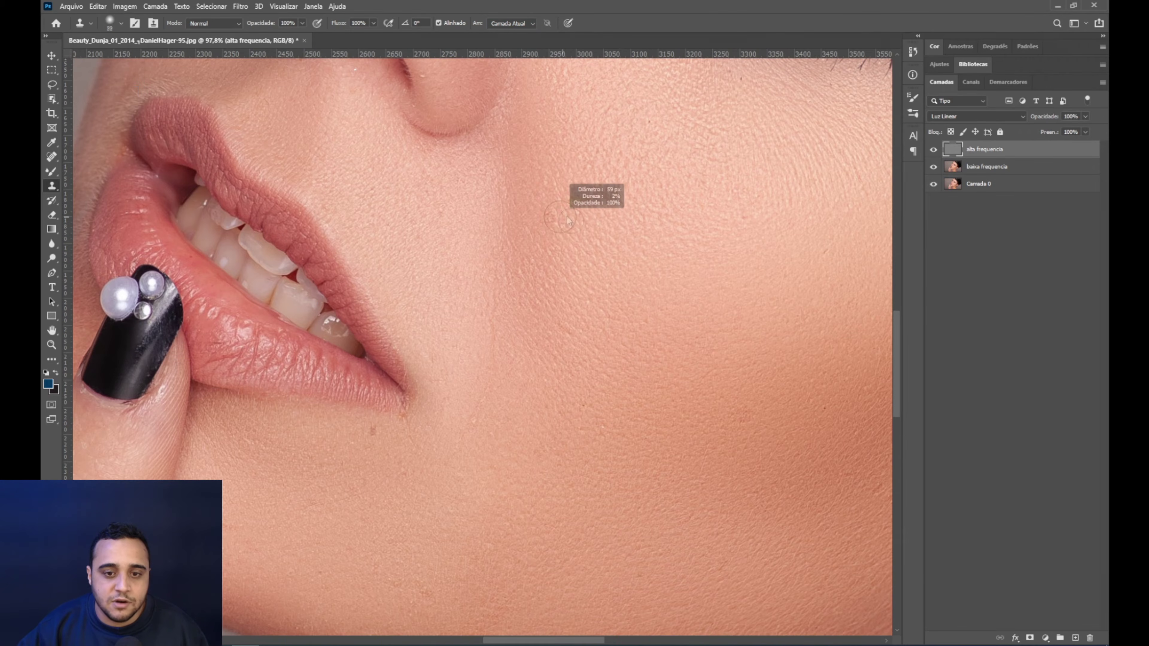
drag(568, 220, 559, 225)
drag(595, 275, 616, 185)
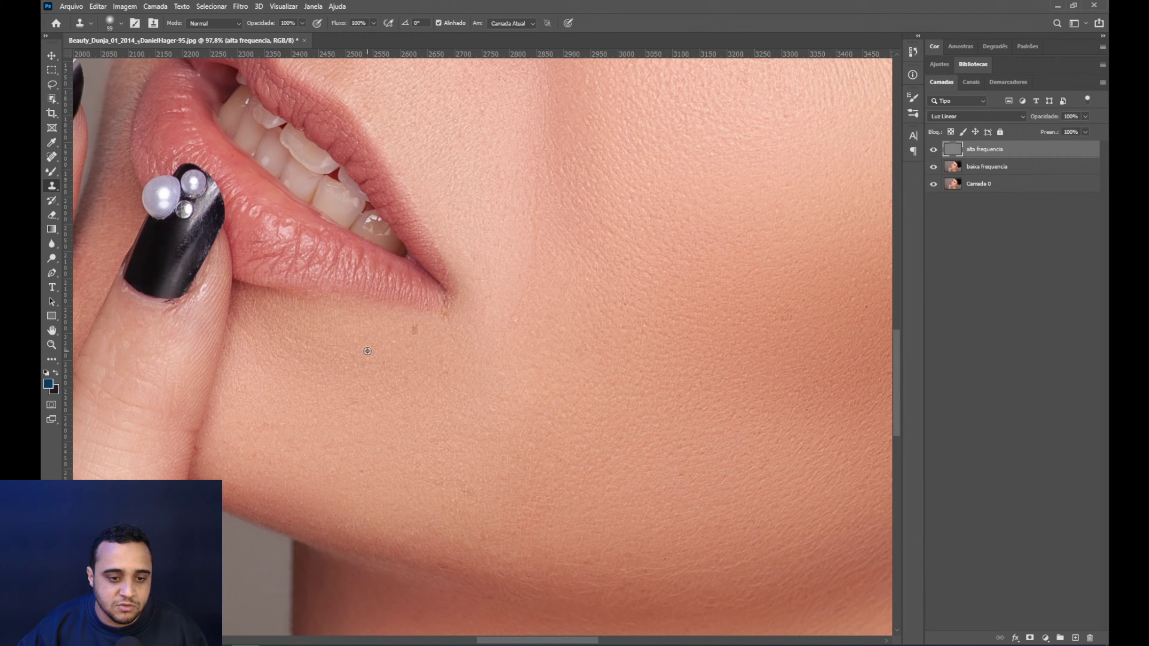
click(413, 334)
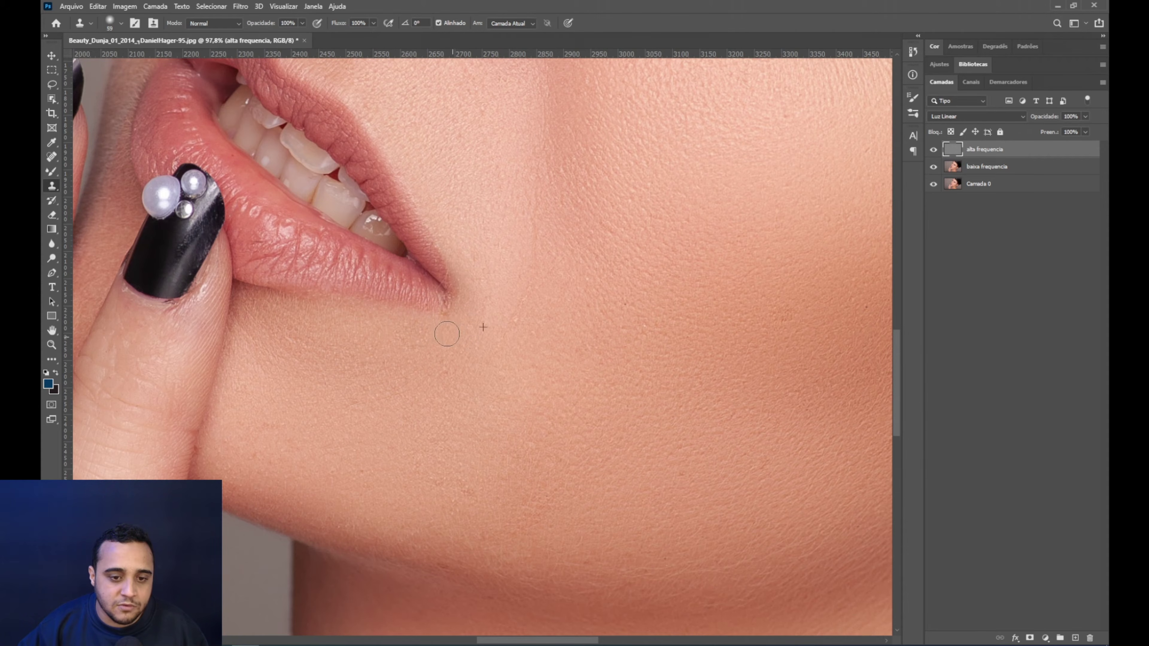
drag(615, 342, 597, 346)
drag(466, 283, 480, 334)
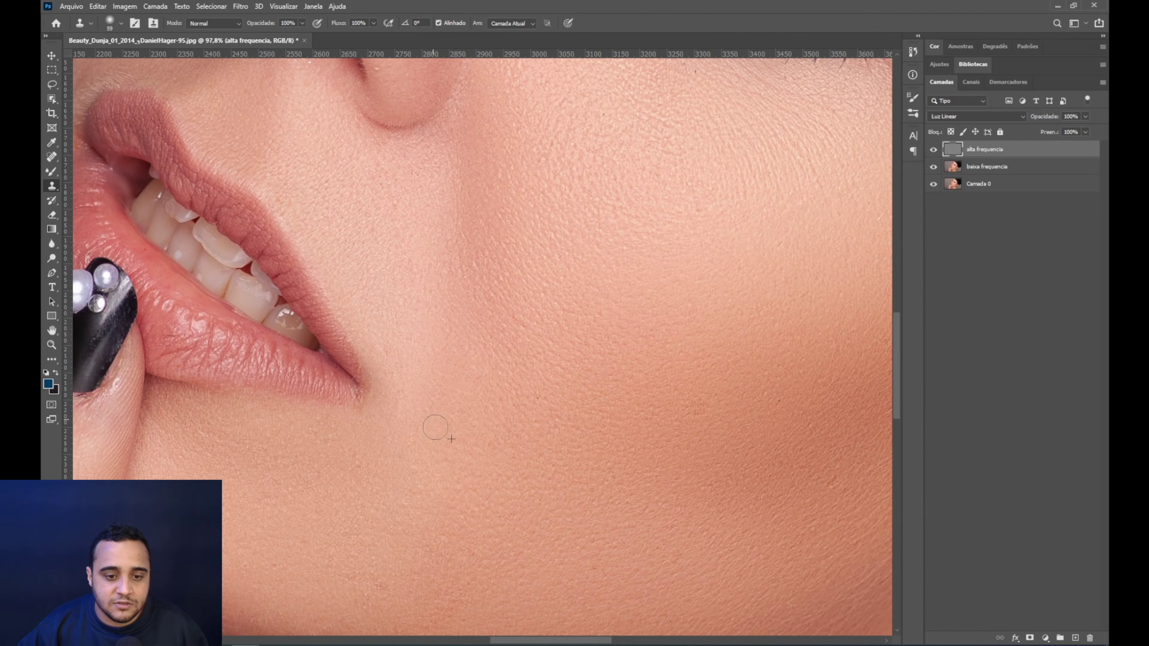
- Clone clean skin texture over the marks below the outer eye corner and between the eyelid and eyebrow
mouse_move(672, 244)
mouse_down()
mouse_move(608, 308)
mouse_move(519, 310)
mouse_up()
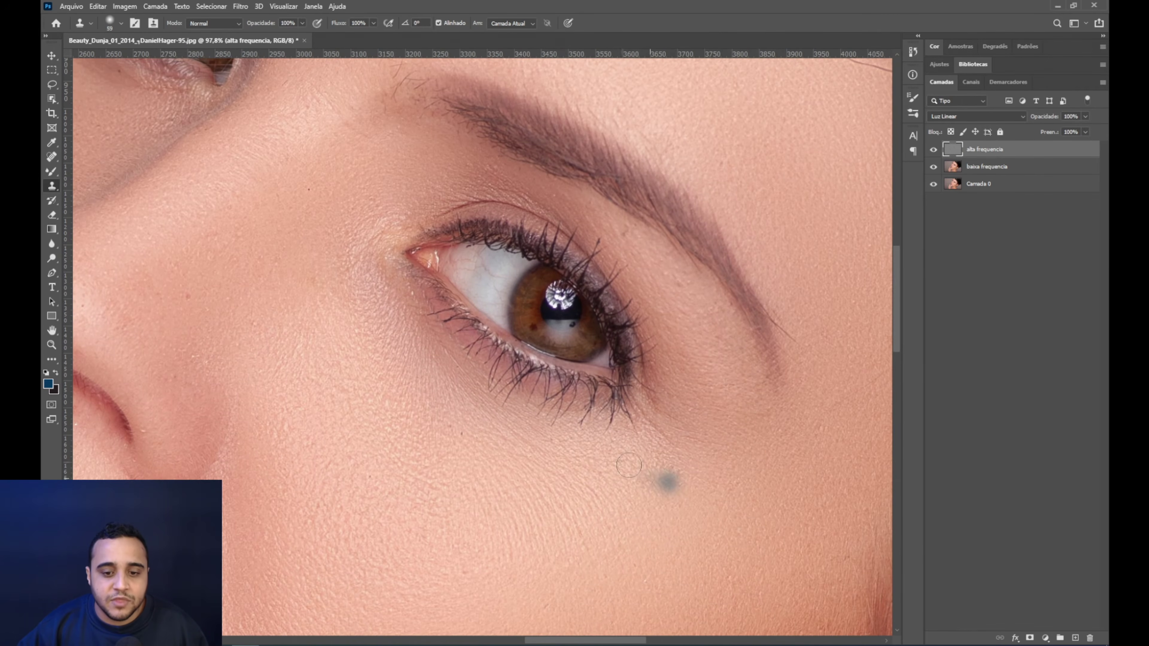
drag(597, 472, 546, 411)
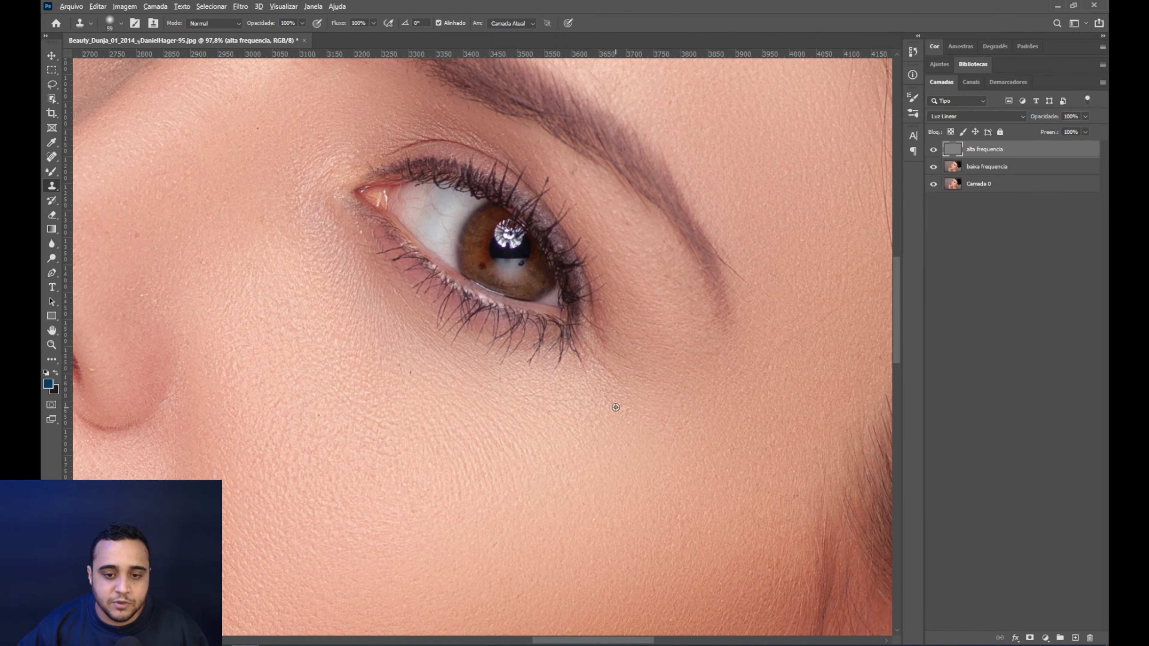
drag(624, 201, 706, 405)
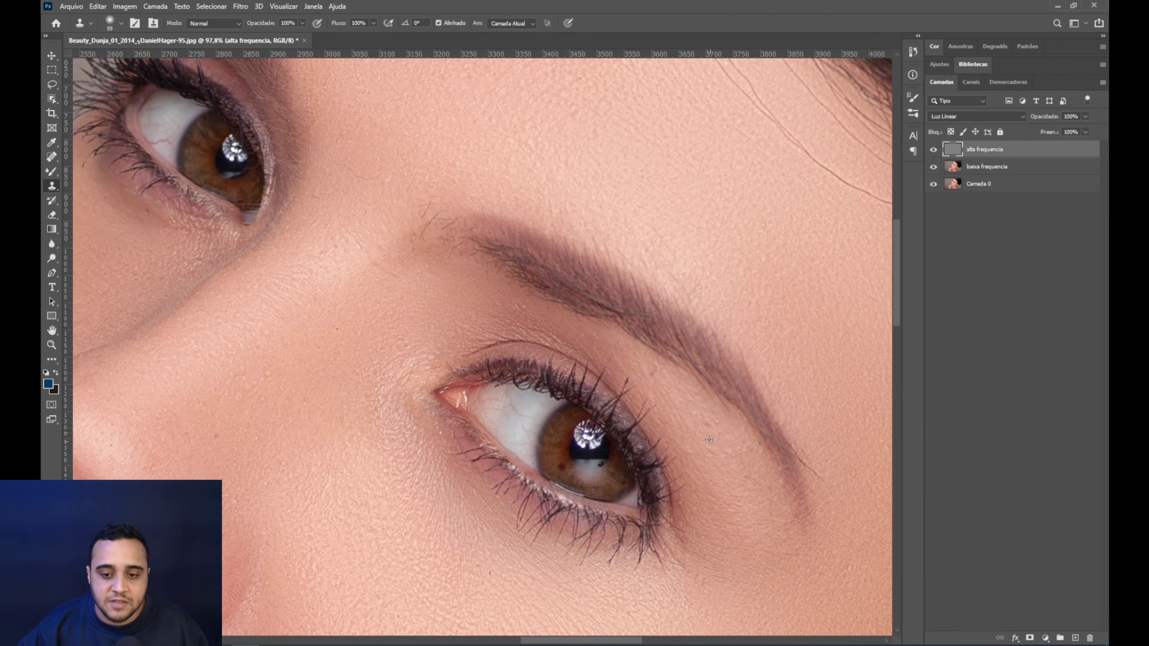
click(685, 392)
- Clone skin texture over the loose hairs crossing the forehead near the hairline and clean up the upper forehead
mouse_move(669, 152)
mouse_down()
mouse_move(606, 369)
mouse_move(451, 341)
mouse_up()
scroll(518, 367, down, 5)
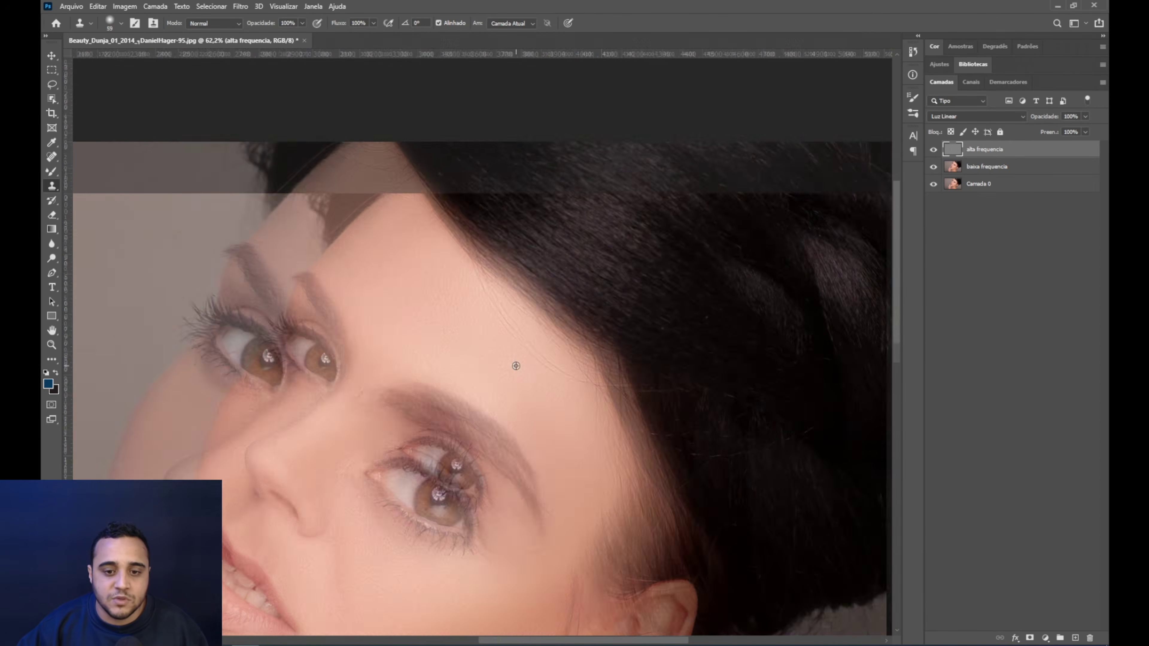
scroll(523, 341, up, 4)
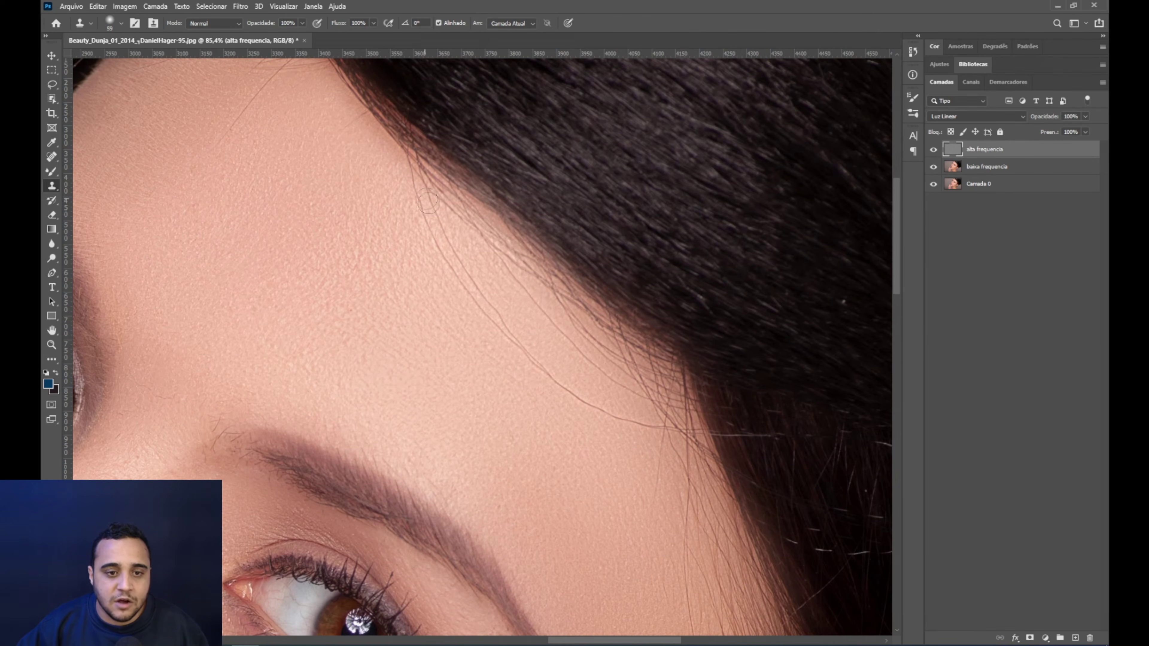
mouse_move(455, 269)
mouse_down()
mouse_move(543, 374)
mouse_move(606, 424)
mouse_move(650, 430)
mouse_up()
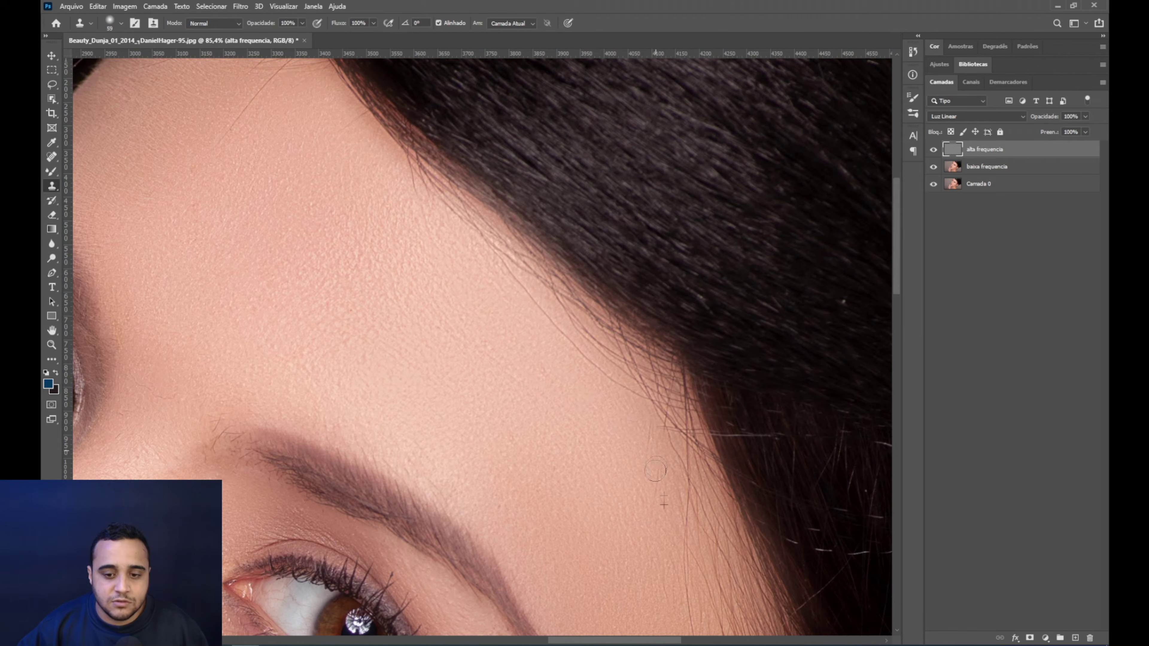
click(651, 474)
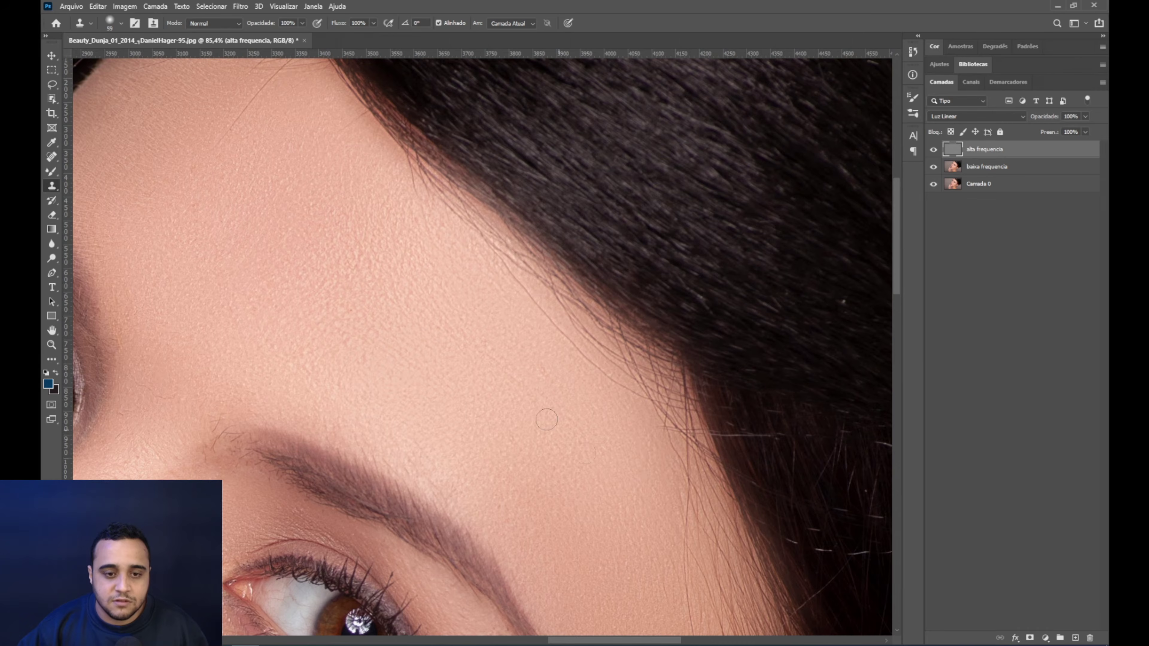
scroll(461, 333, up, 3)
scroll(462, 334, left, 3)
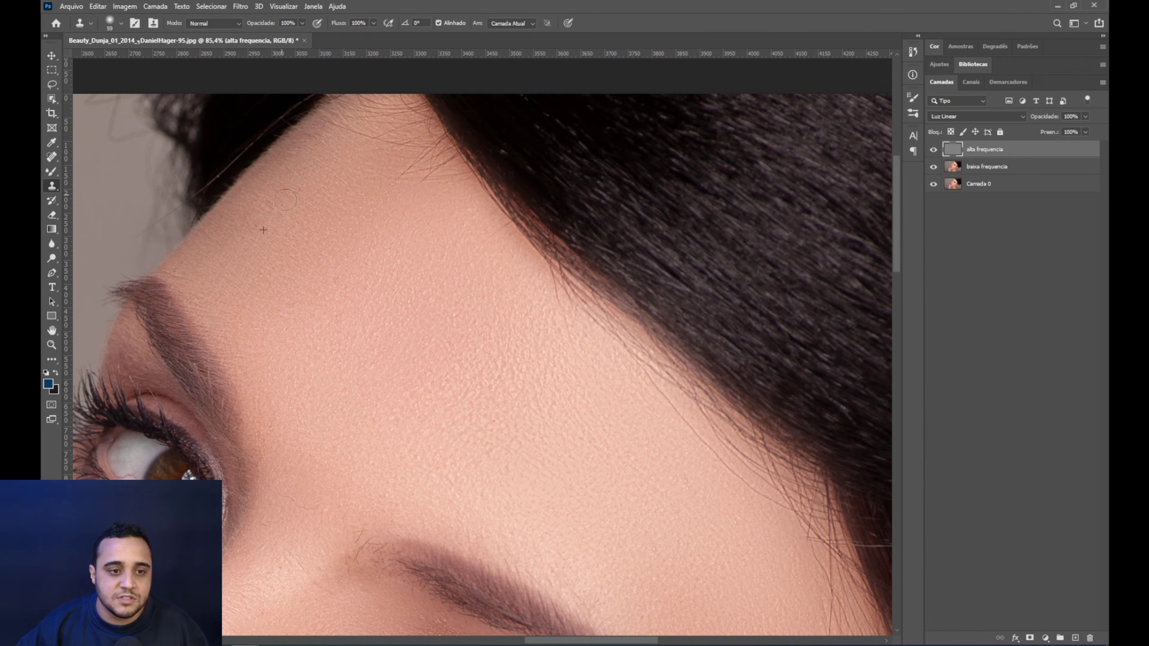
- Clone clean skin texture over the remaining small blemishes on the cheek and neck
scroll(361, 324, down, 6)
scroll(565, 282, up, 3)
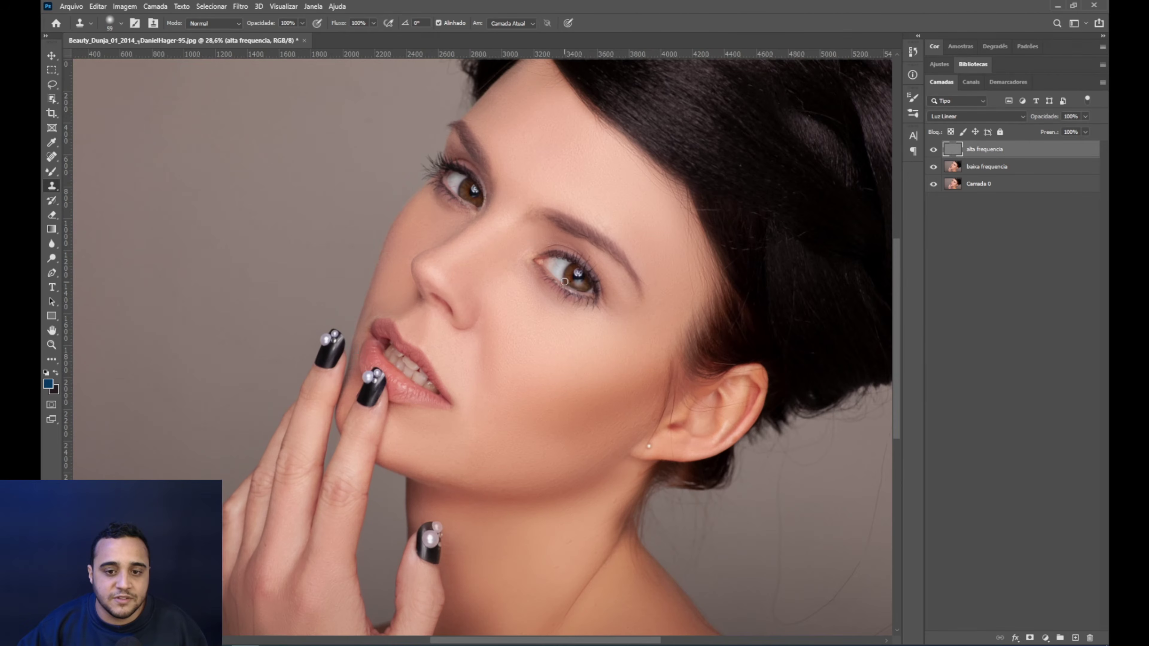
scroll(625, 348, up, 4)
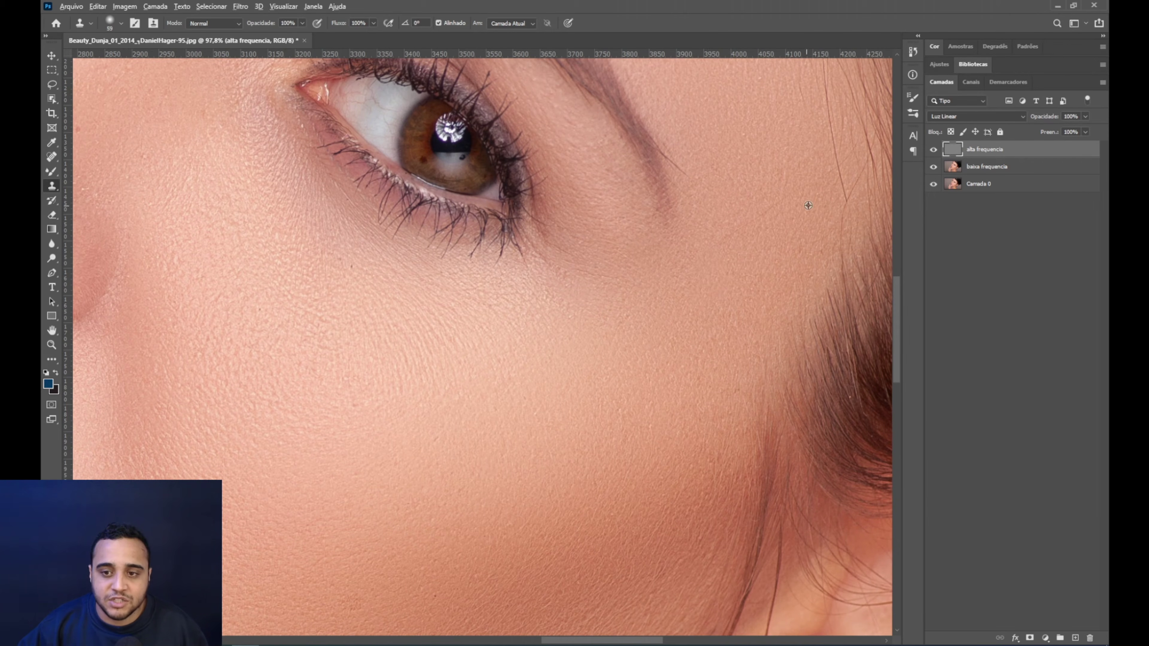
scroll(655, 343, down, 4)
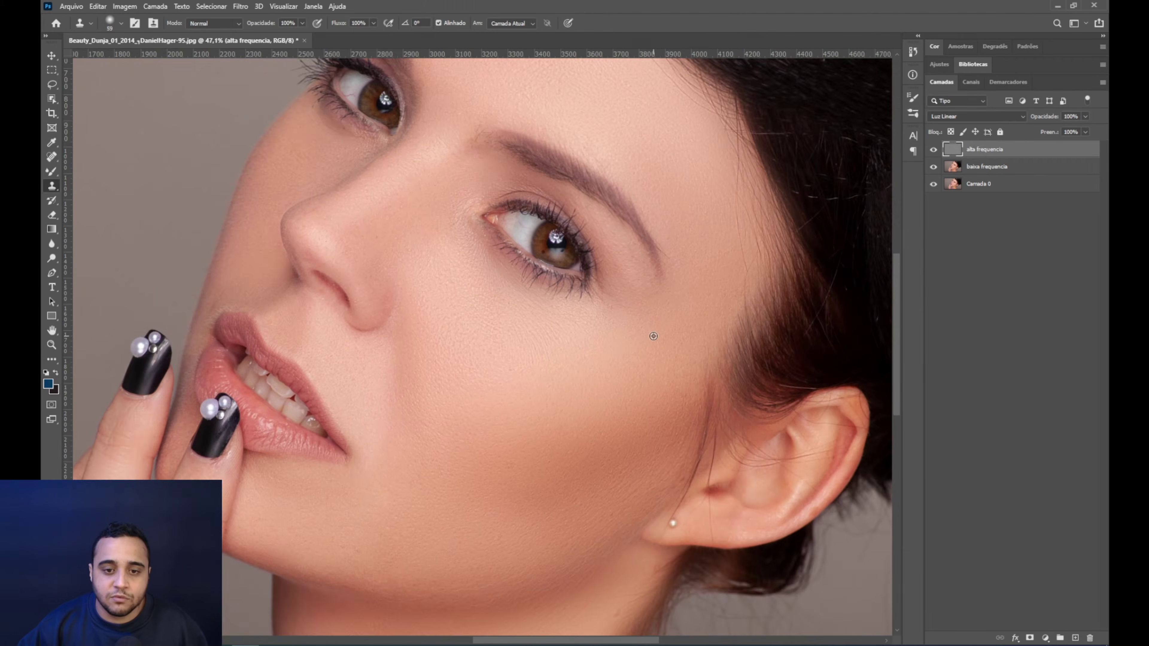
scroll(526, 372, up, 3)
mouse_move(469, 320)
mouse_down()
mouse_move(693, 226)
mouse_move(587, 243)
mouse_move(590, 372)
mouse_move(513, 205)
mouse_move(574, 301)
mouse_move(426, 442)
mouse_move(452, 201)
mouse_move(567, 177)
mouse_up()
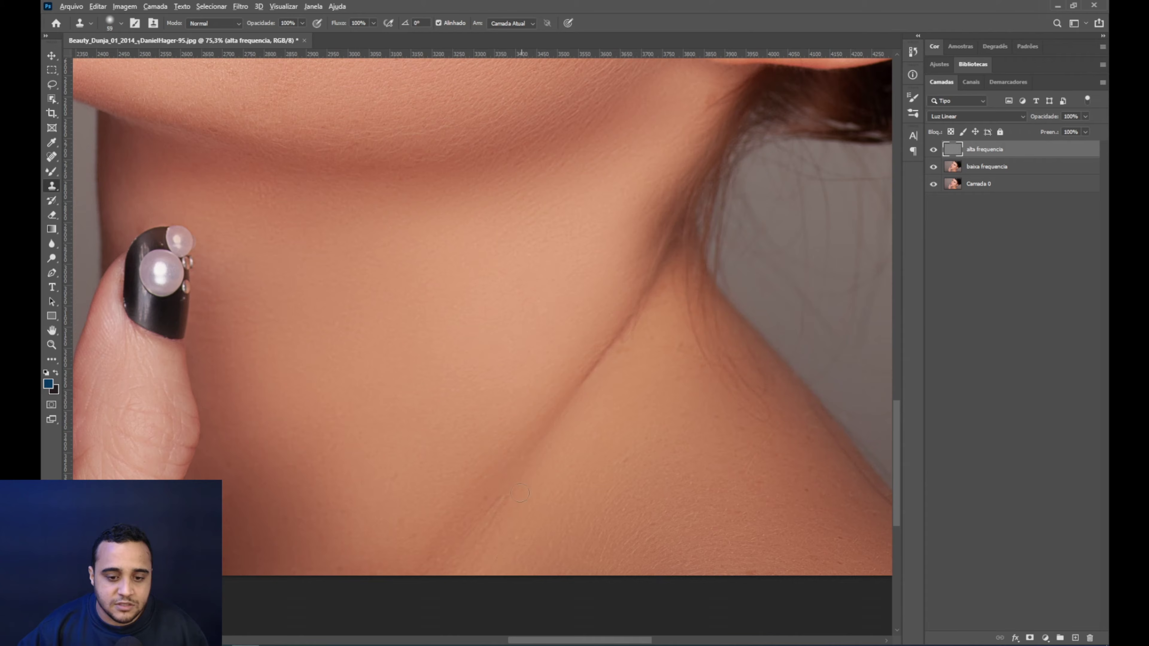
- Clone away the small spots on the side of the nose and the thin dark line along the outer back of the hand
scroll(601, 419, down, 5)
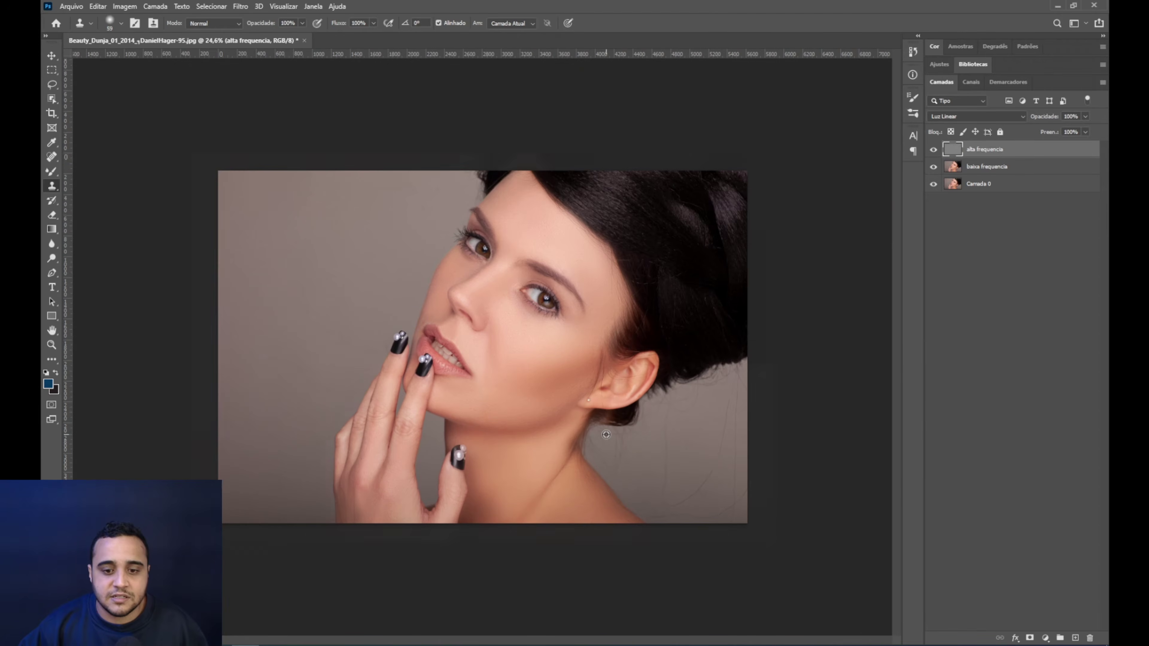
scroll(517, 293, up, 2)
scroll(517, 293, up, 3)
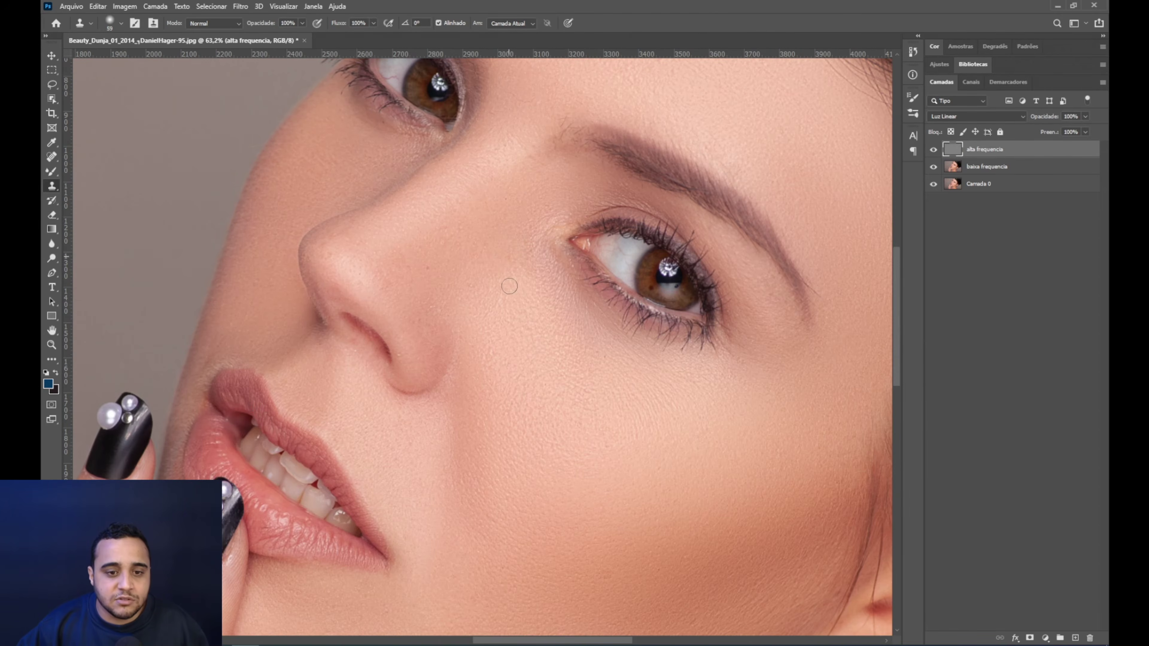
drag(447, 264, 542, 294)
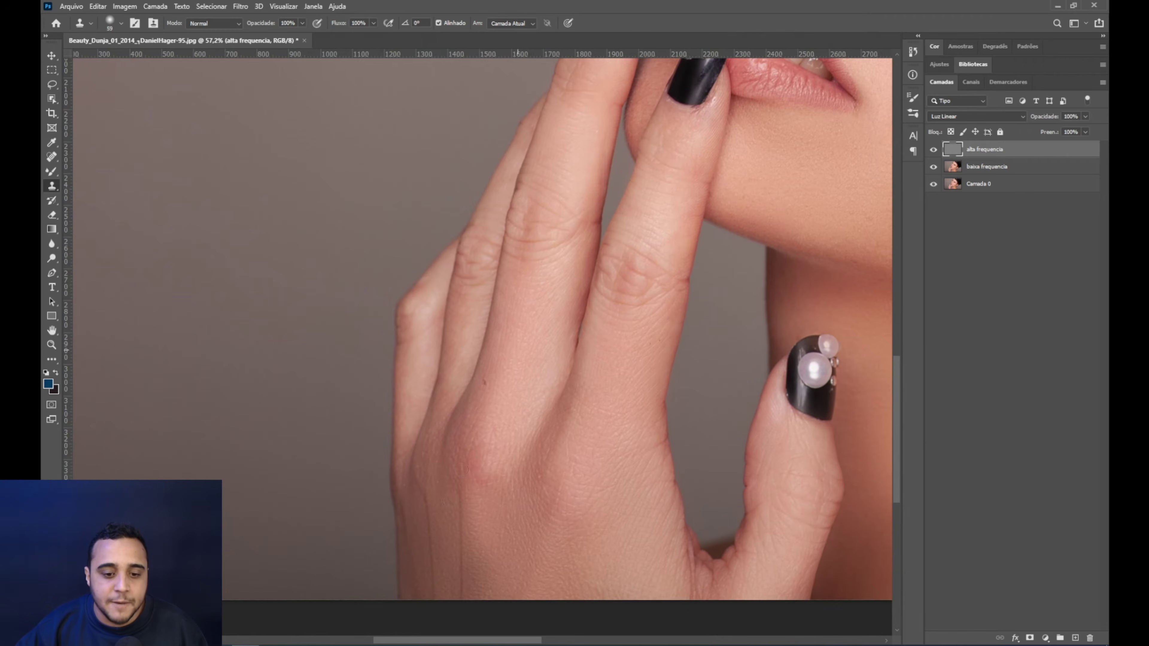
scroll(449, 482, up, 3)
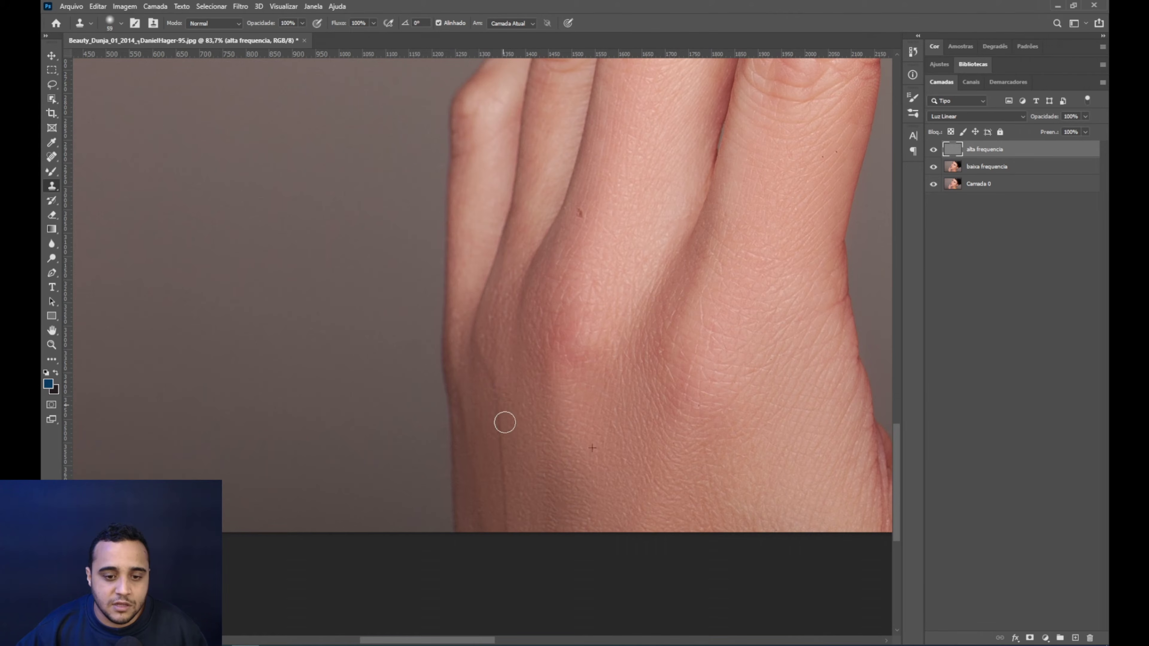
mouse_move(501, 405)
mouse_down()
mouse_move(518, 532)
mouse_move(478, 442)
mouse_move(489, 534)
mouse_move(472, 419)
mouse_up()
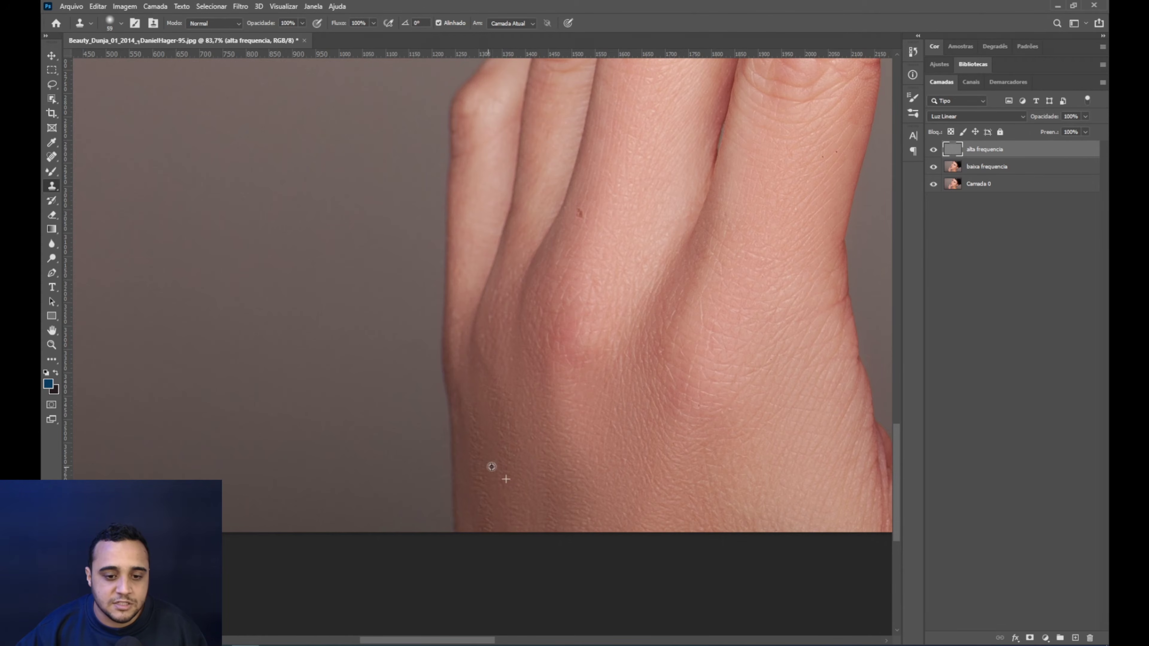
- View the whole portrait and compare the texture retouching with the original by isolating Camada 0 and restoring all layers
scroll(488, 470, down, 6)
scroll(620, 437, down, 2)
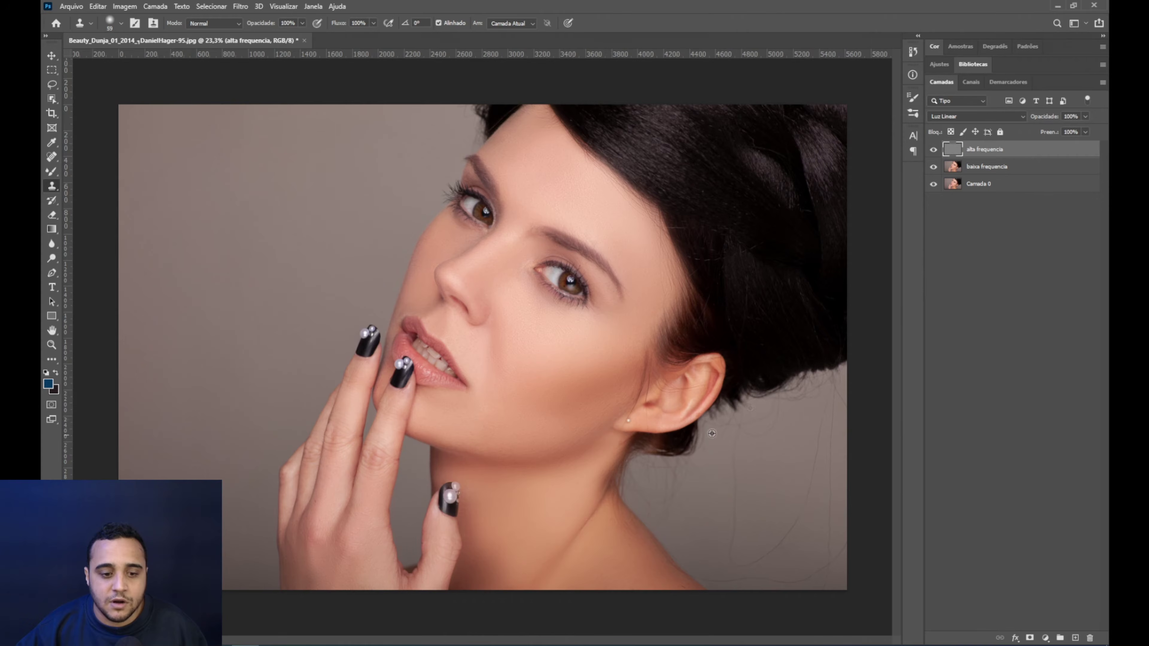
alt+click(933, 184)
alt+click(931, 183)
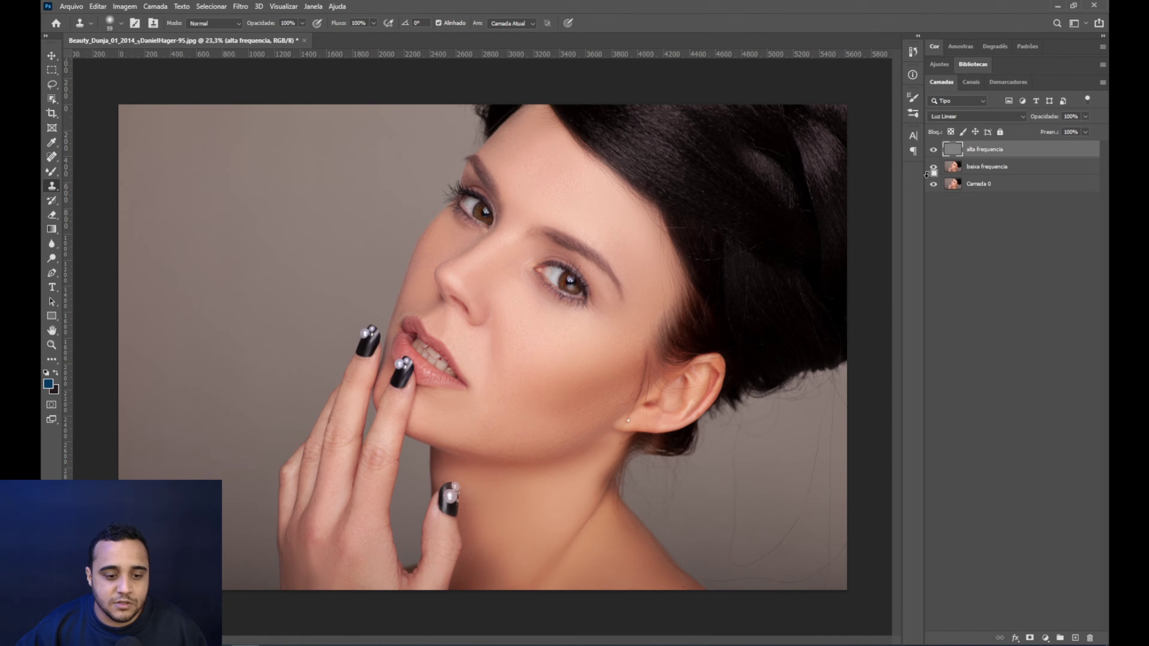
- Inspect the retouched skin up close and compare the full portrait with the original by showing only Camada 0, restoring all layers
scroll(380, 469, down, 1)
scroll(617, 436, up, 3)
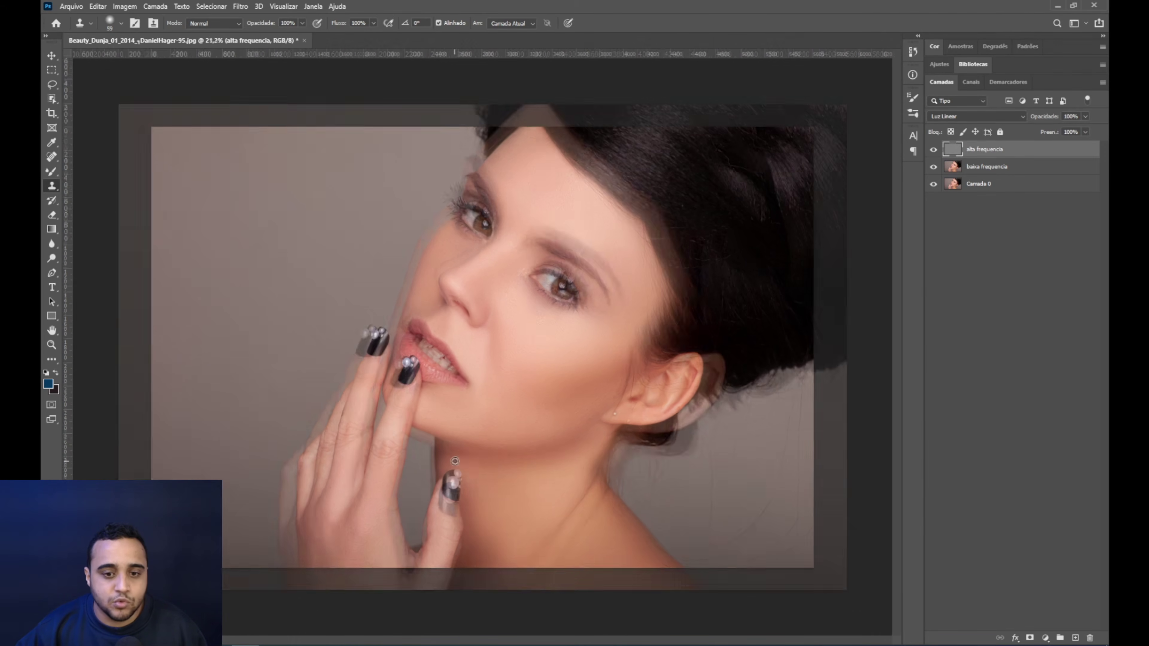
scroll(629, 378, up, 4)
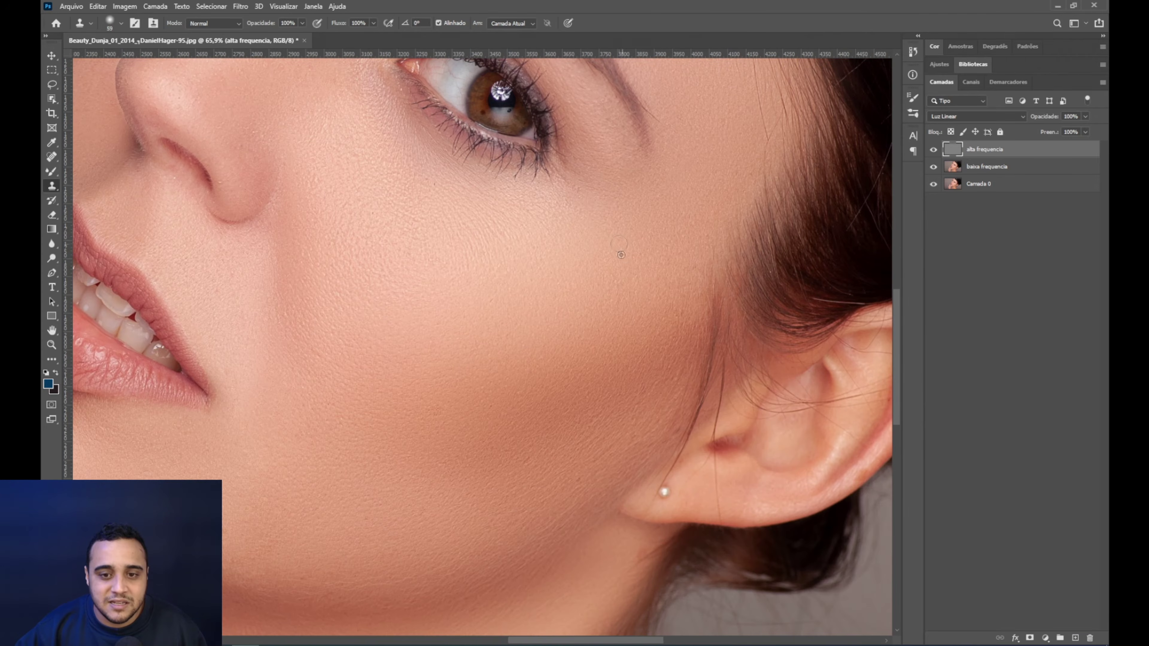
scroll(654, 357, down, 3)
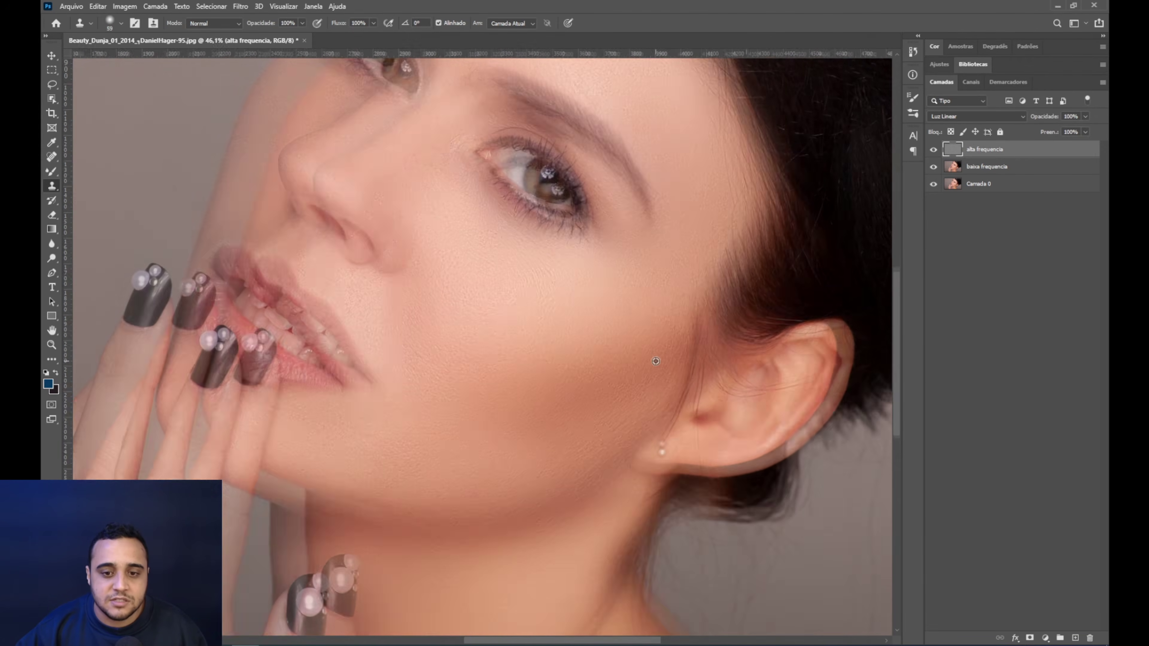
alt+click(933, 183)
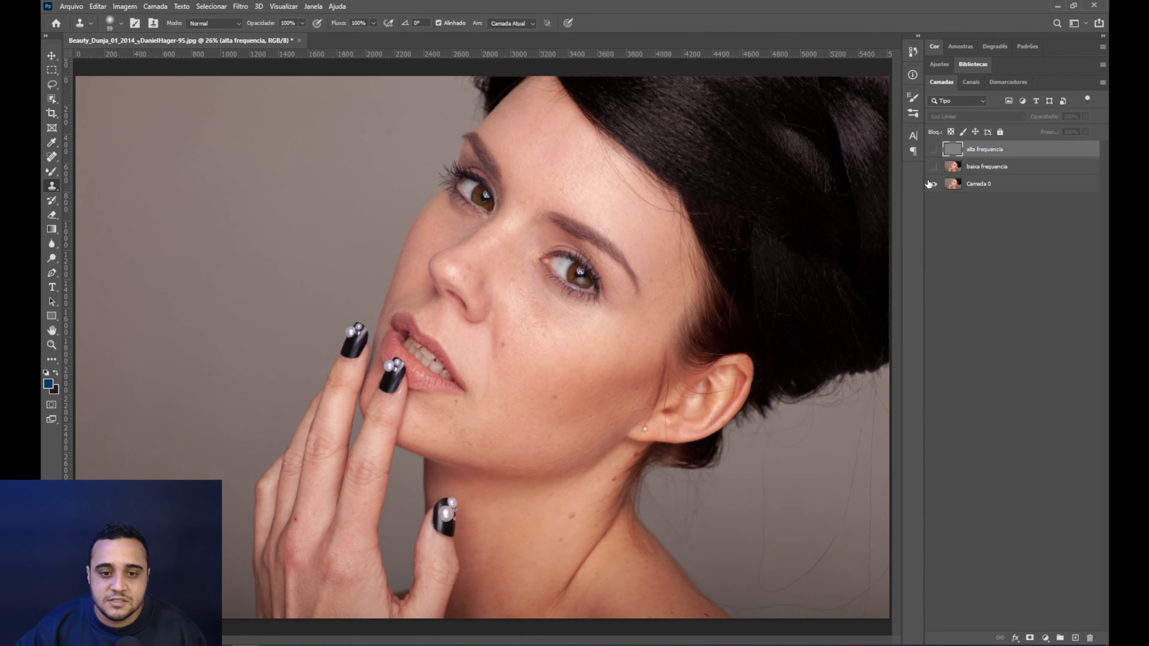
alt+click(932, 183)
scroll(468, 375, up, 1)
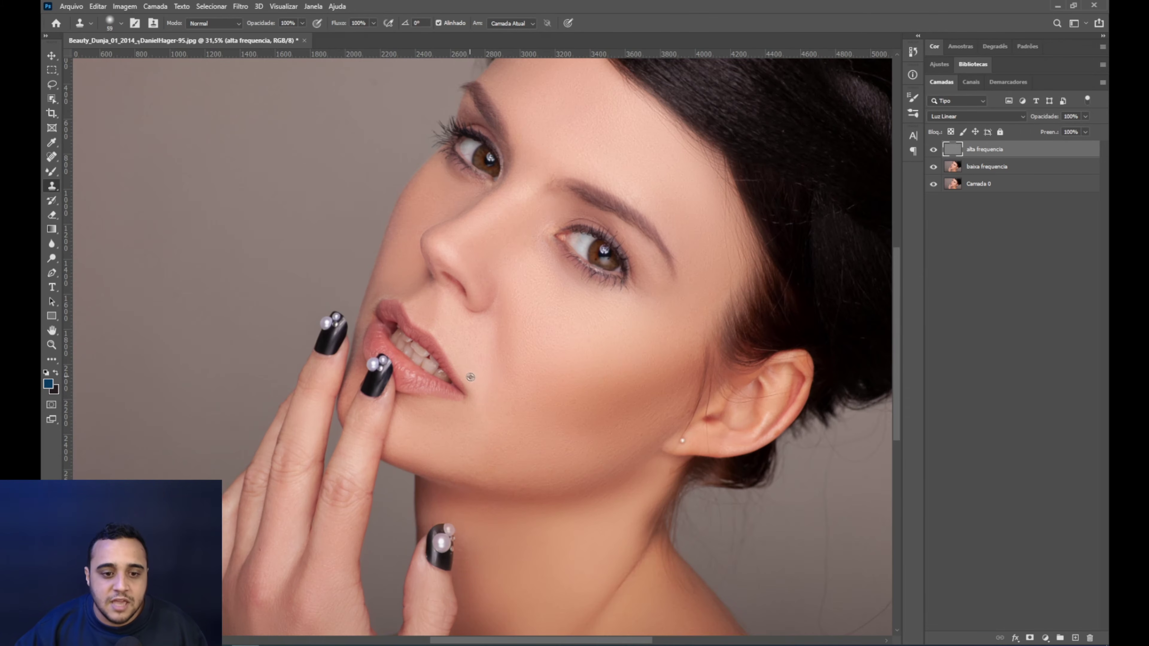
alt+click(478, 381)
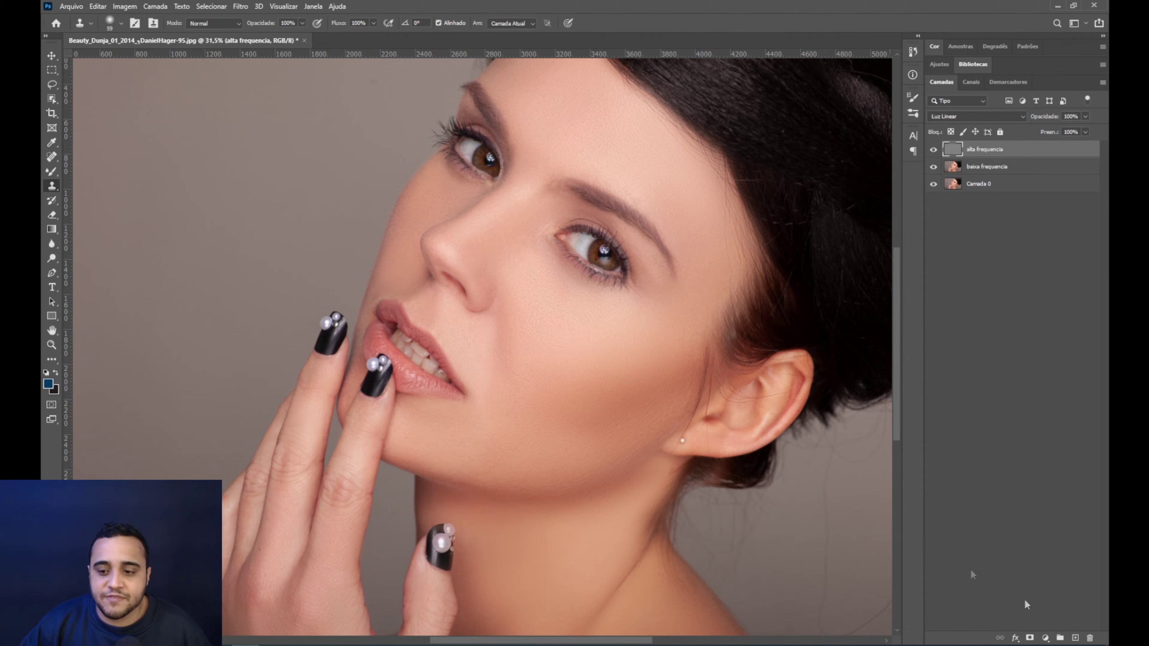
- Add two empty layers above alta frequencia and set the blend mode of both to Luz Indireta
click(1076, 638)
click(1076, 639)
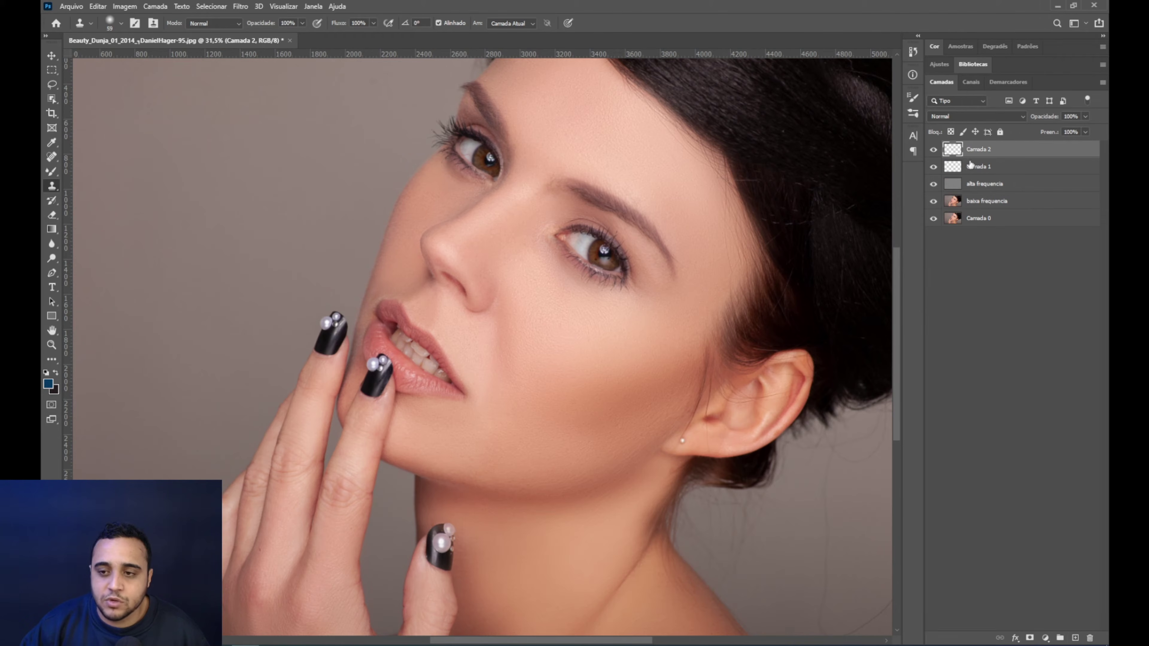
click(966, 117)
click(958, 118)
click(958, 117)
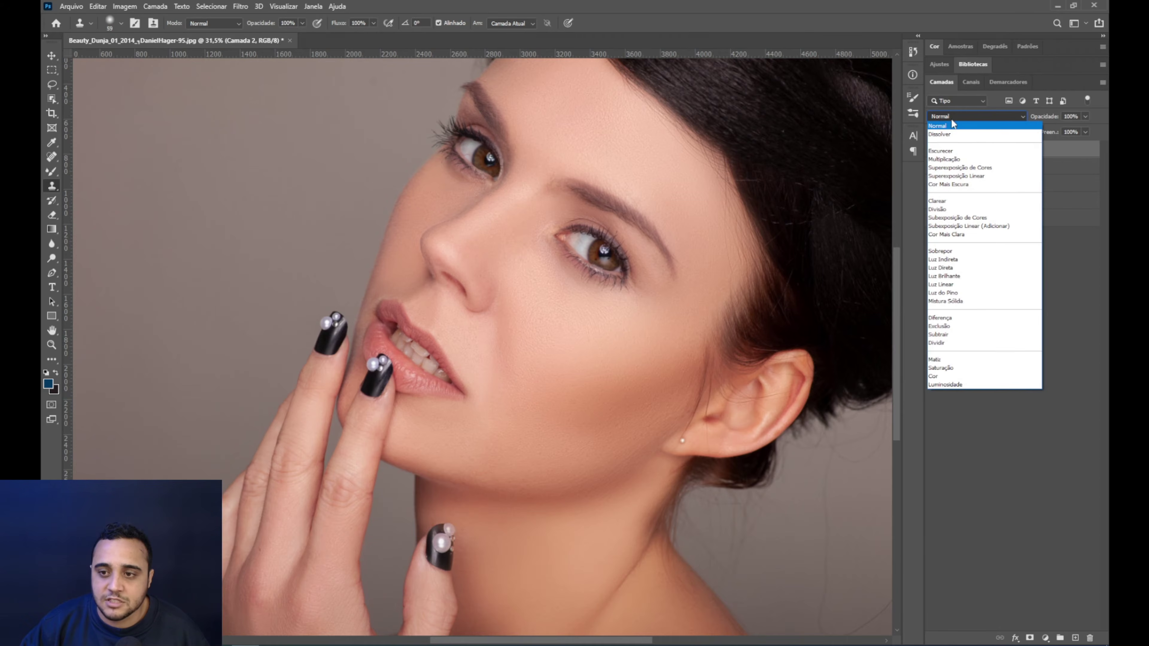
click(949, 256)
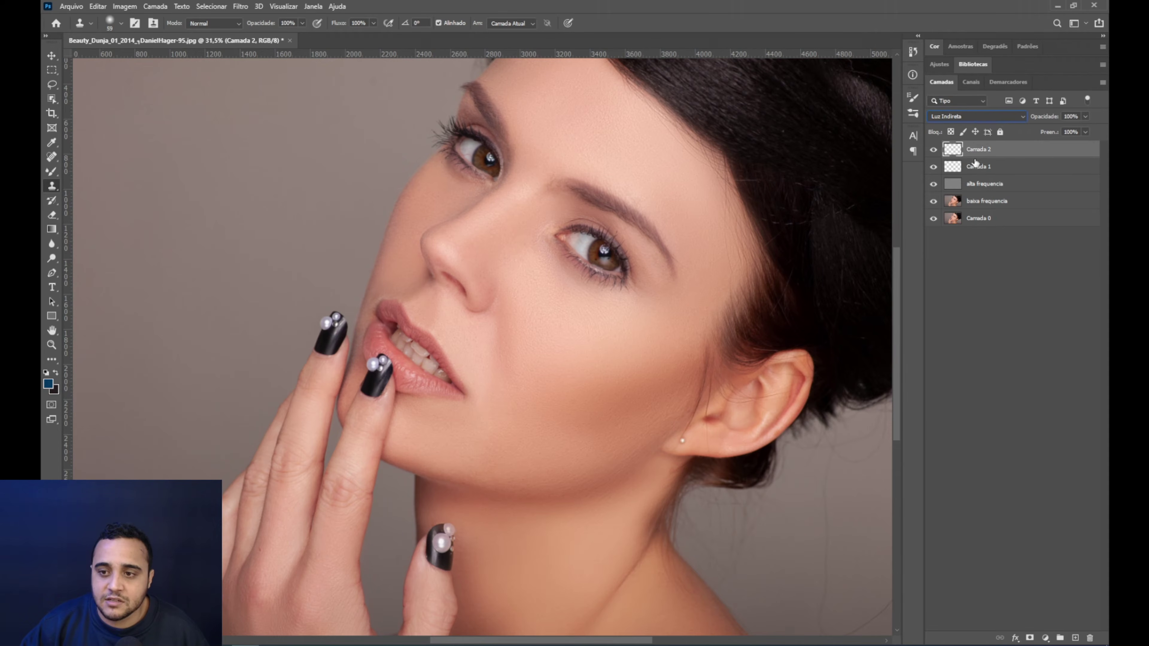
click(973, 166)
click(958, 117)
click(943, 259)
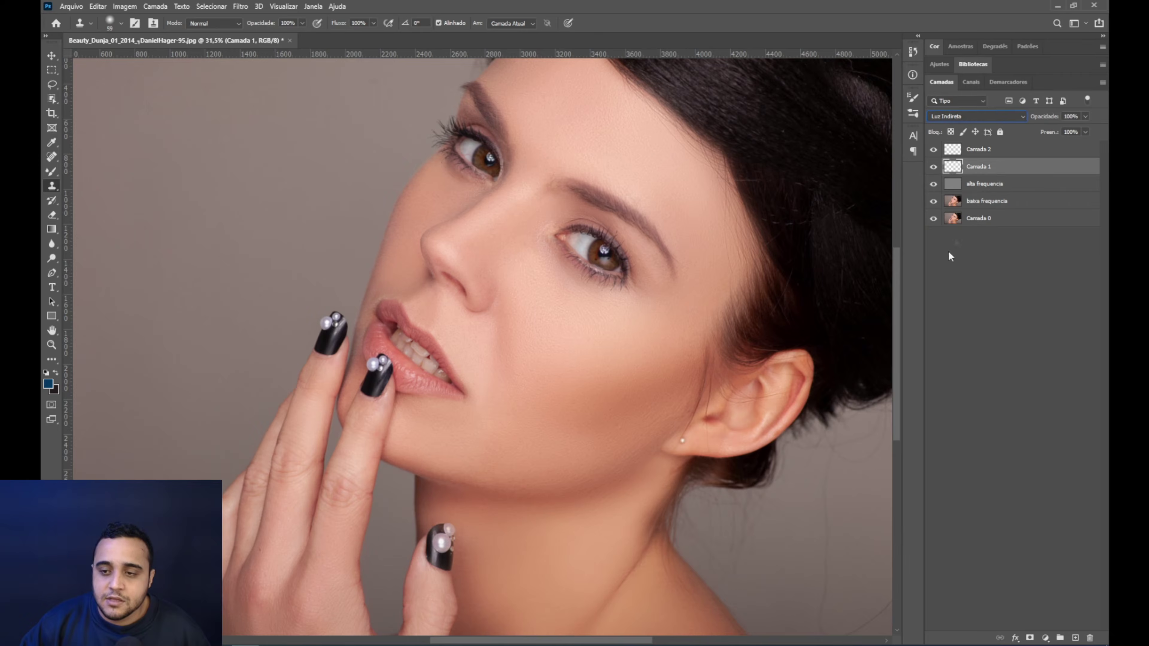
- Rename the lower new layer burn and the upper new layer dodge
double_click(981, 167)
text(burn)
key(Return)
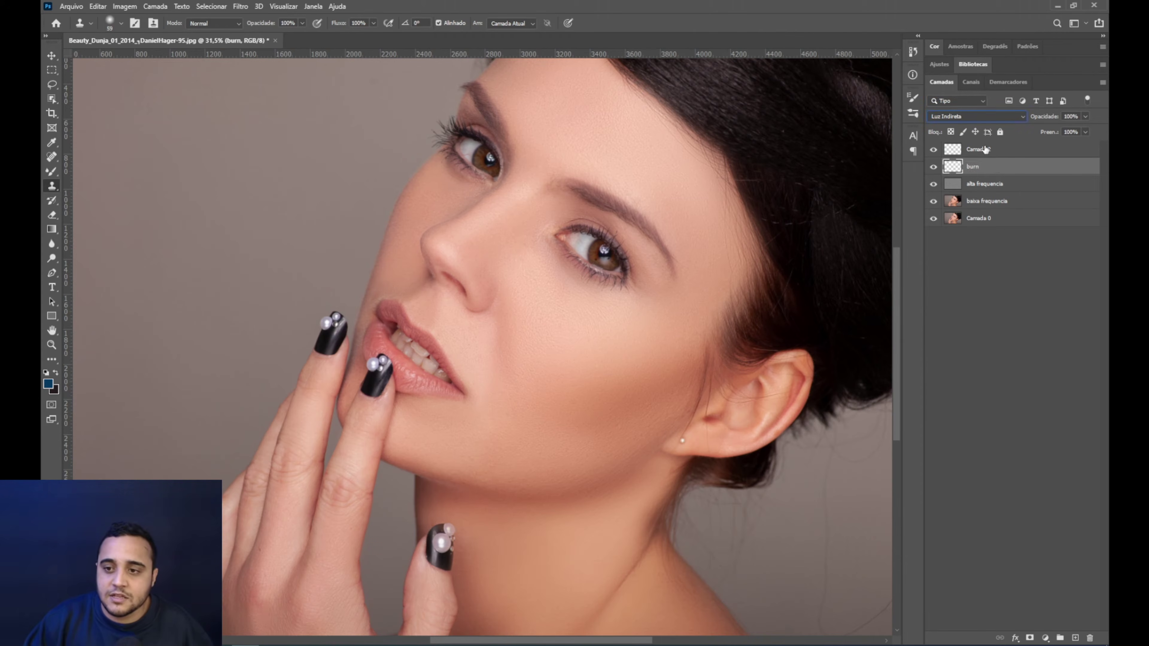
double_click(986, 150)
text(dodge)
key(Return)
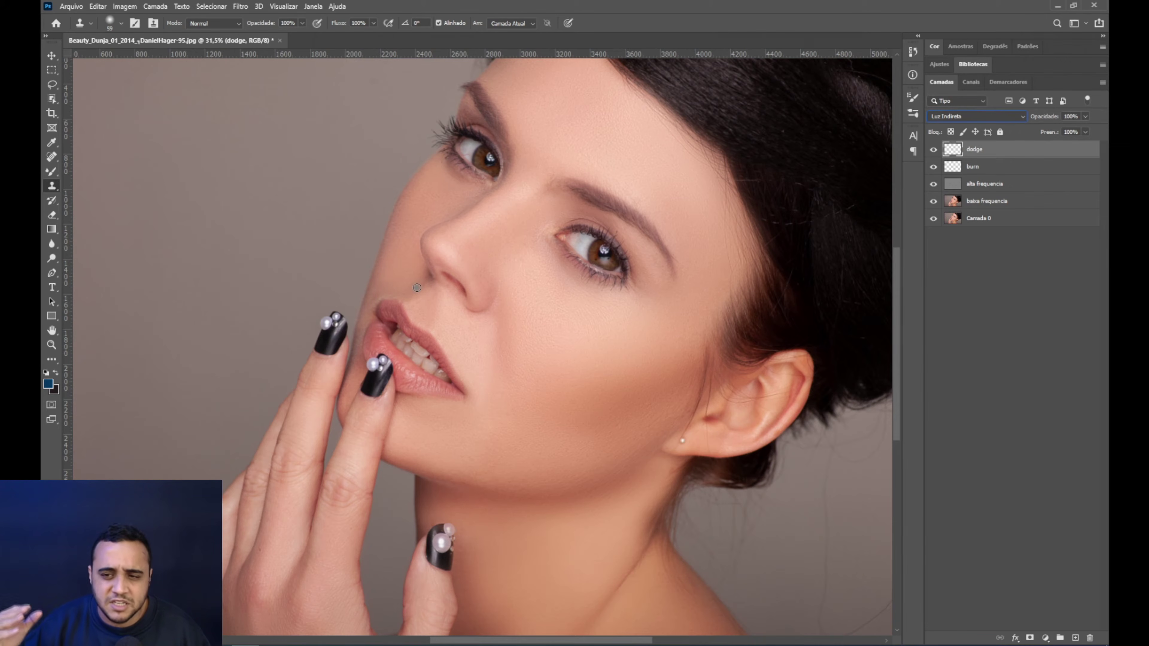
- Make the burn layer active and prepare the regular Brush tool with 5% flow and black as foreground color
click(980, 174)
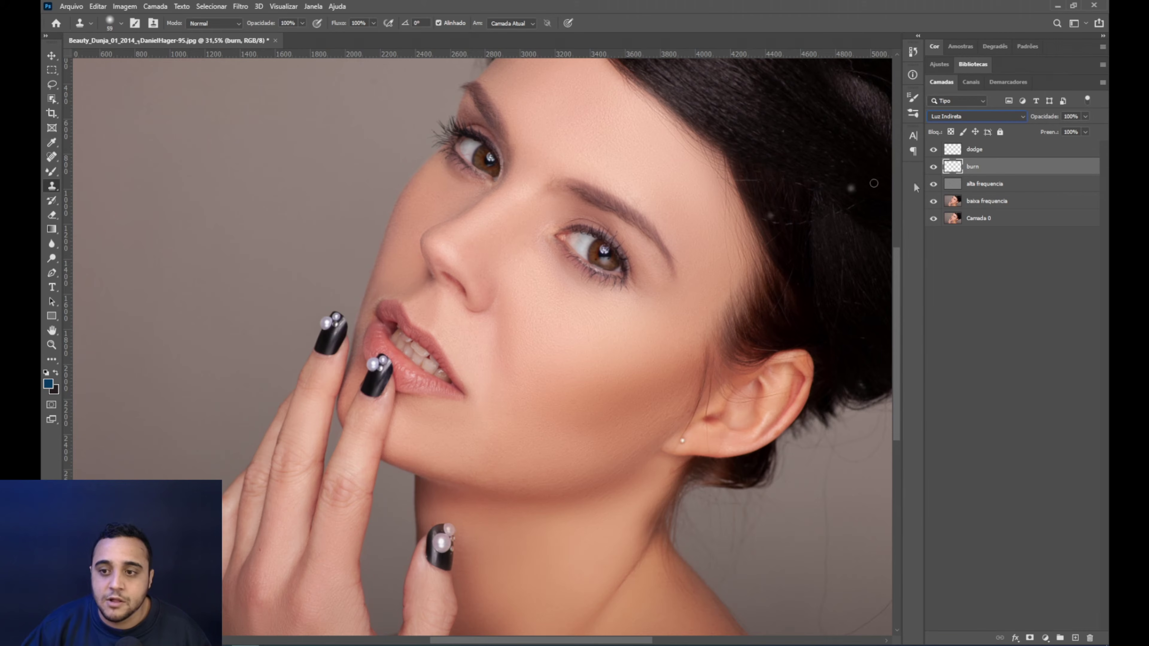
click(978, 151)
click(977, 168)
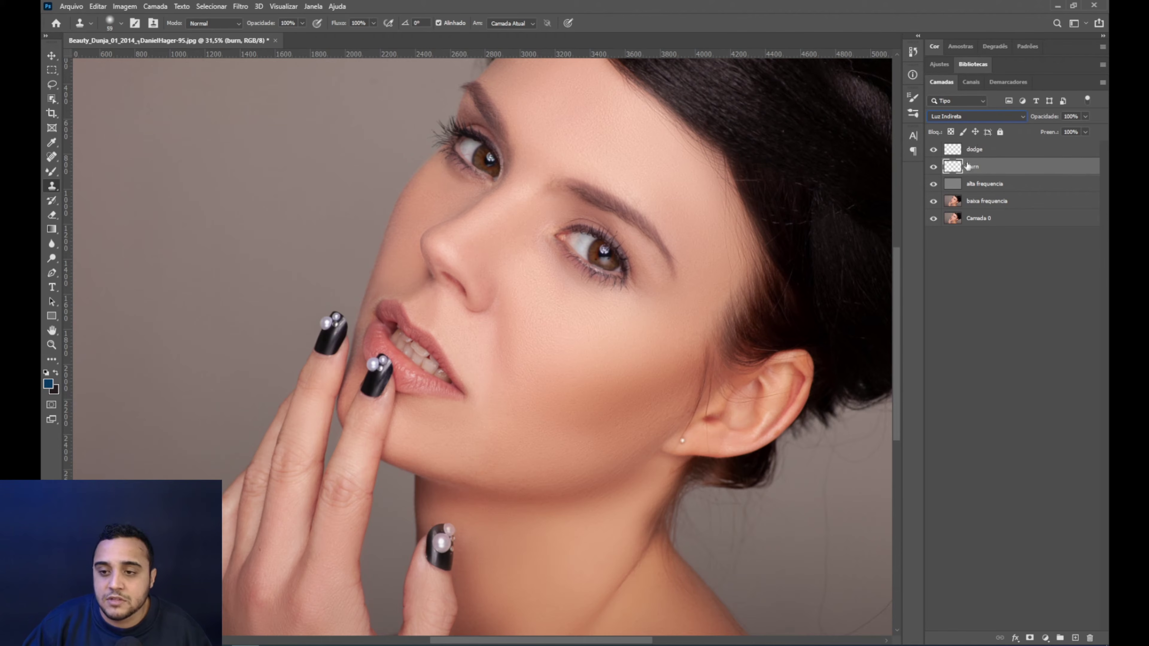
click(53, 172)
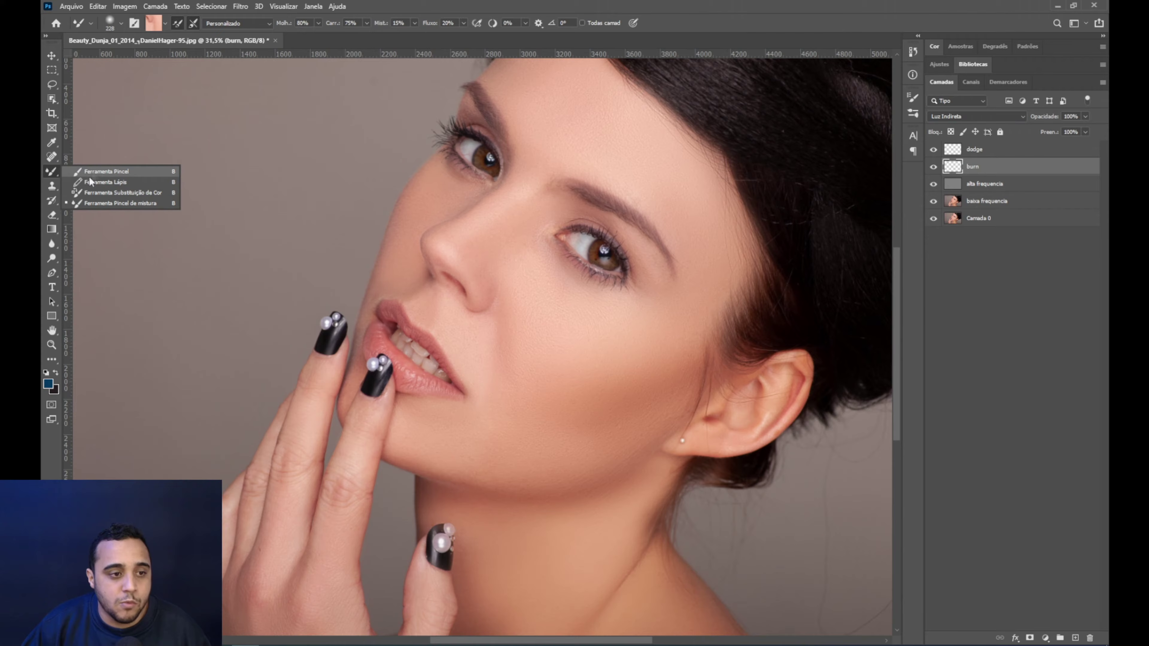
click(105, 171)
click(367, 23)
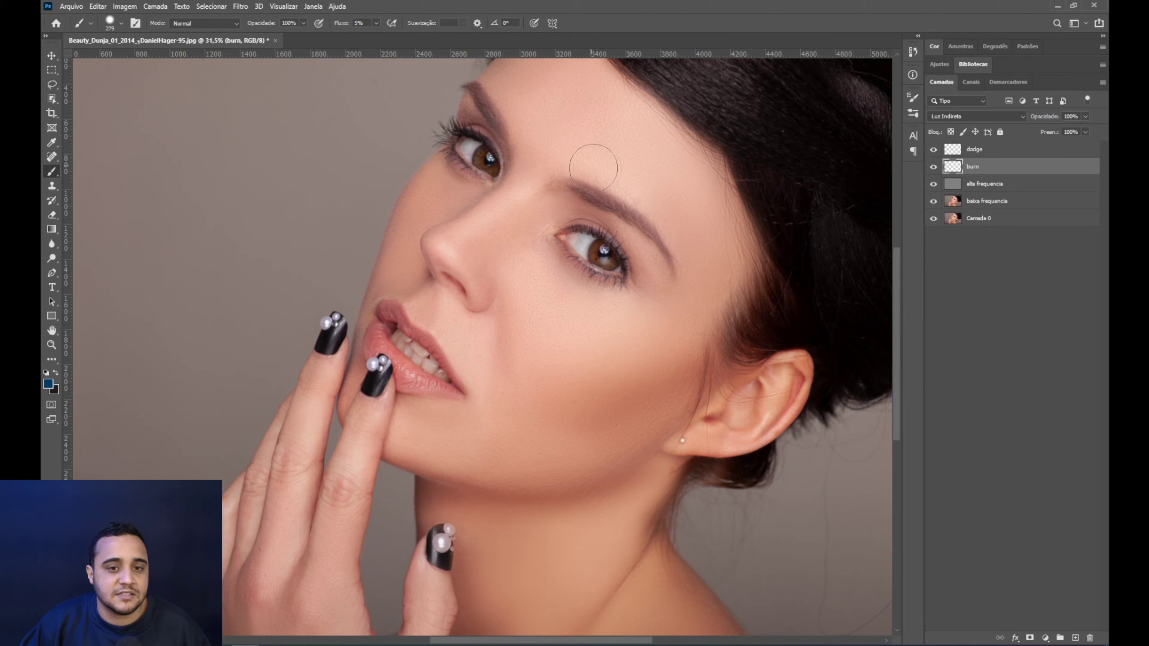
drag(483, 167, 462, 167)
key(d)
- Paint soft black shading on the burn layer along the side of the nose, up to the inner end of the near eyebrow
scroll(584, 258, up, 2)
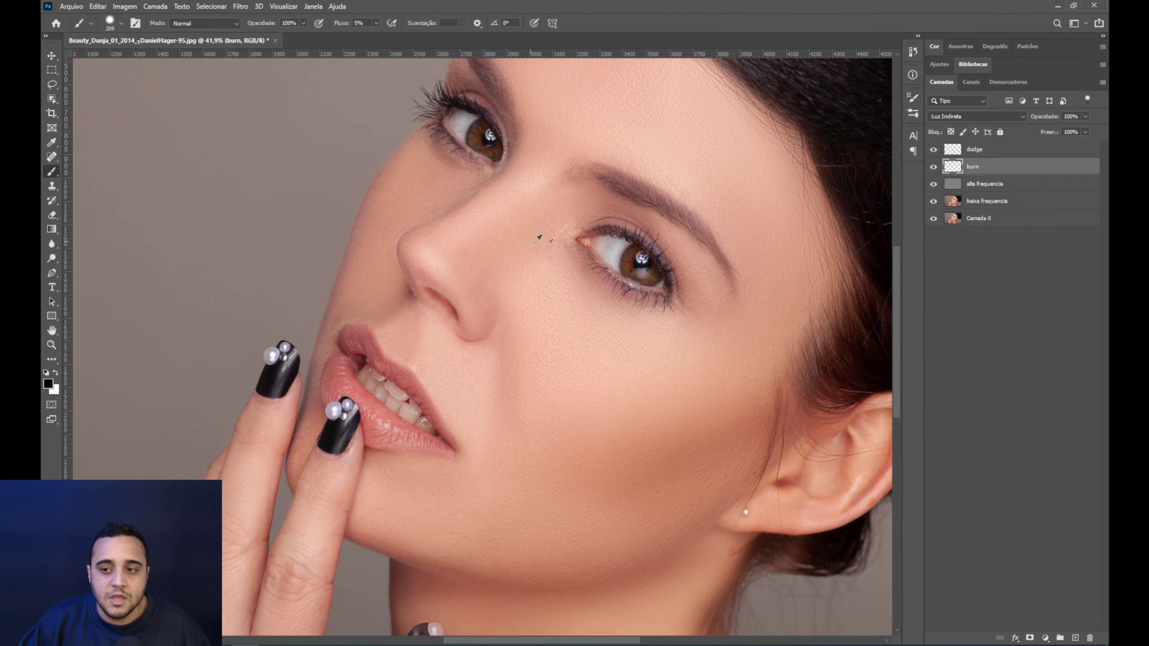
mouse_move(536, 231)
mouse_down()
mouse_move(554, 270)
mouse_move(538, 276)
mouse_move(562, 274)
mouse_move(566, 256)
mouse_up()
scroll(520, 281, down, 3)
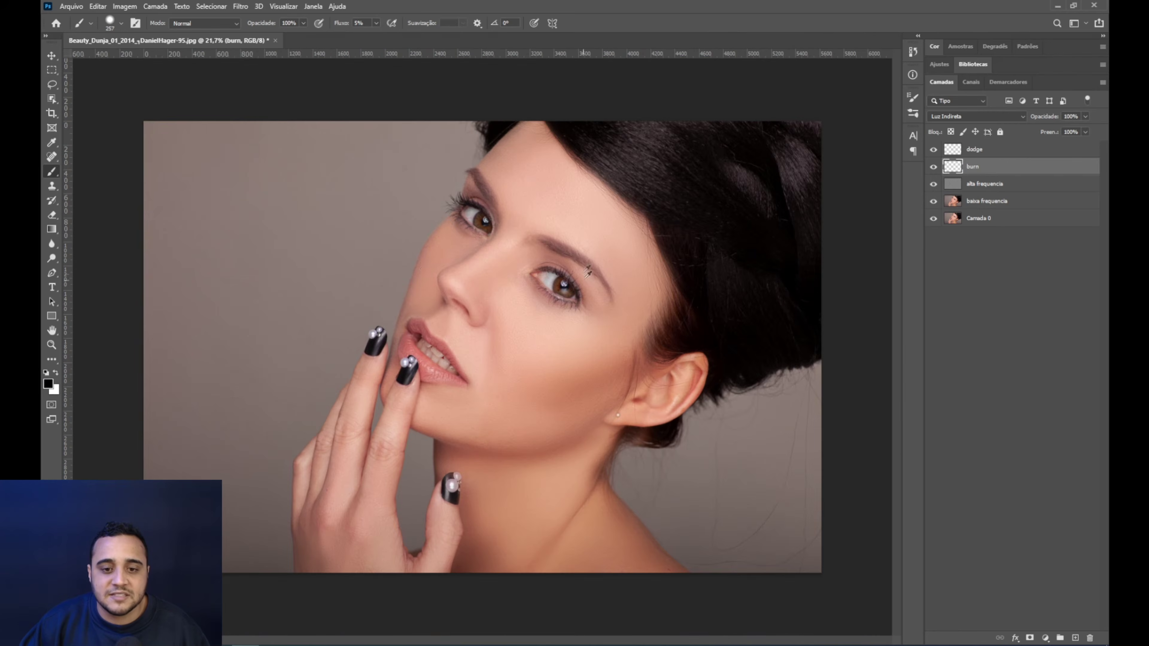
scroll(463, 299, up, 2)
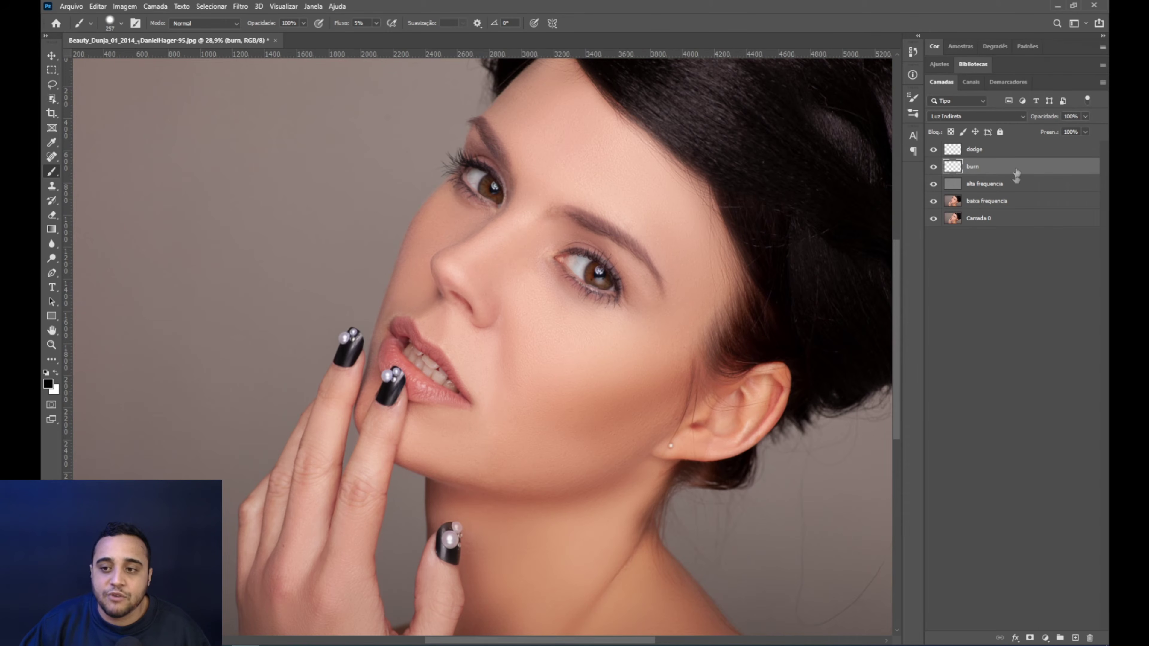
scroll(543, 226, up, 1)
mouse_move(513, 243)
mouse_down()
mouse_move(521, 181)
mouse_move(500, 102)
mouse_up()
mouse_move(527, 251)
mouse_down()
mouse_move(523, 170)
mouse_move(517, 230)
mouse_move(539, 243)
mouse_up()
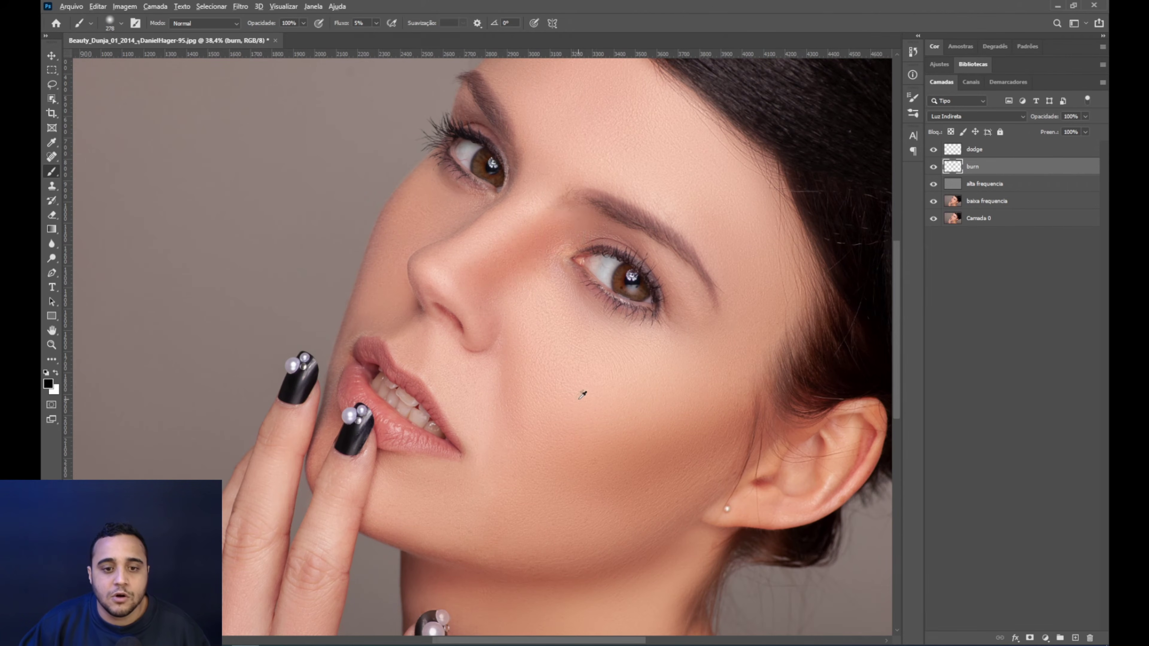
- Fit the whole portrait in view and compare the nose shading by toggling the burn layer's visibility
key(ctrl+0)
click(934, 168)
click(934, 168)
click(935, 167)
click(934, 168)
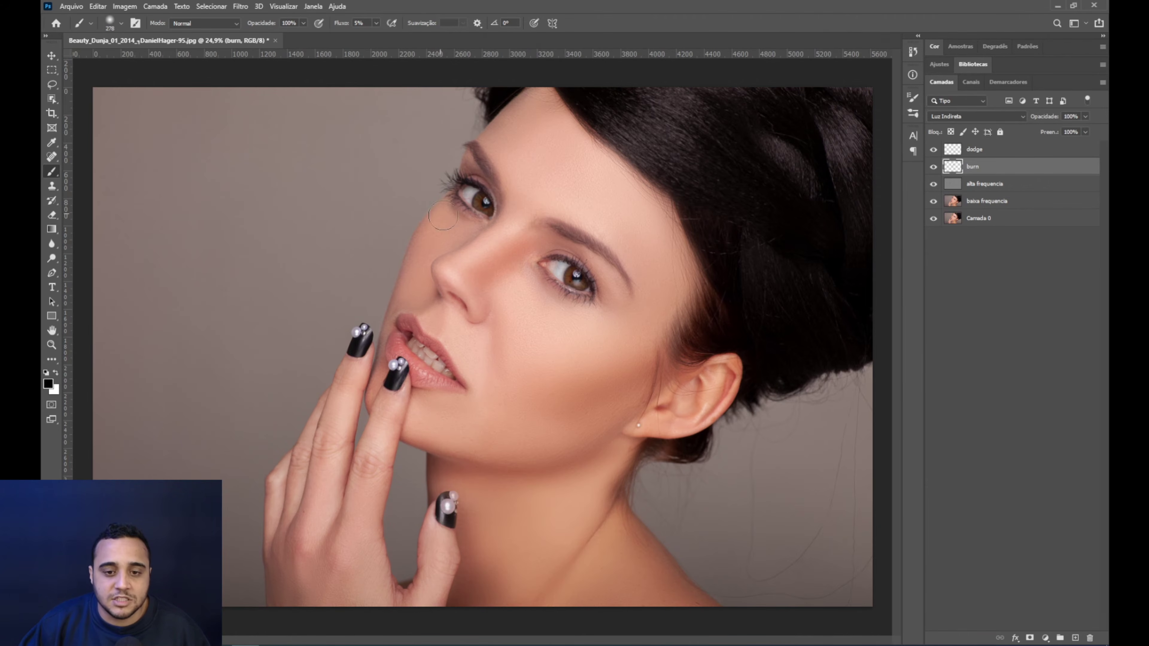
- Burn the hollow below the cheekbone with a larger soft brush, and the smile line beside the mouth with a 311 px brush
scroll(531, 260, up, 2)
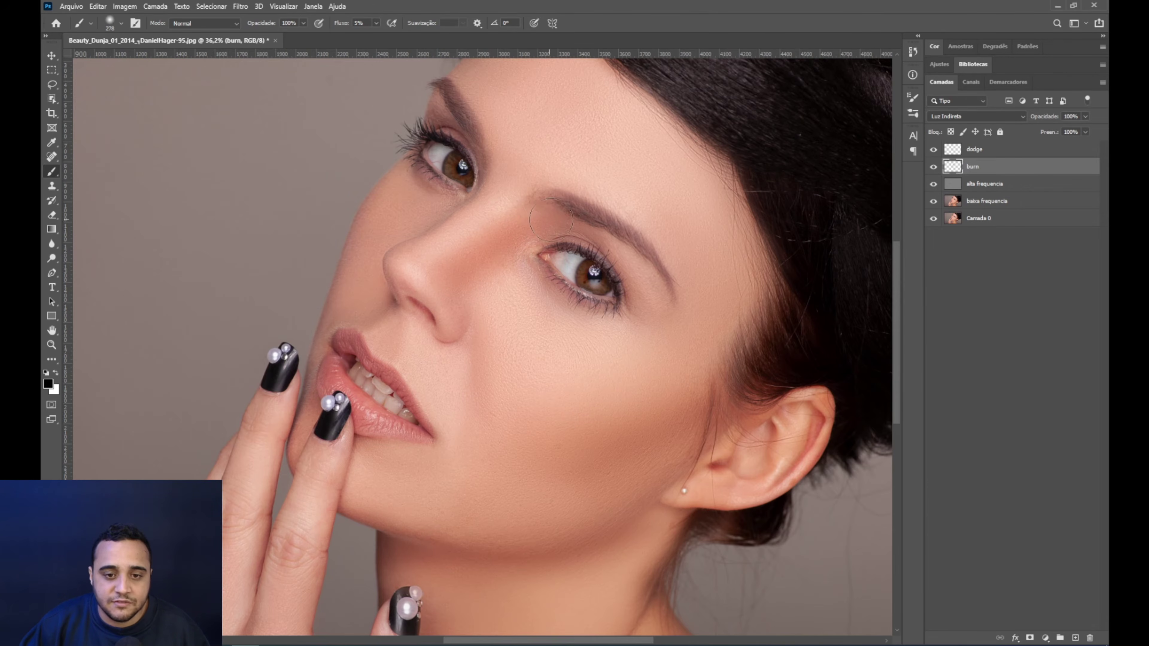
scroll(520, 317, down, 2)
scroll(520, 292, up, 2)
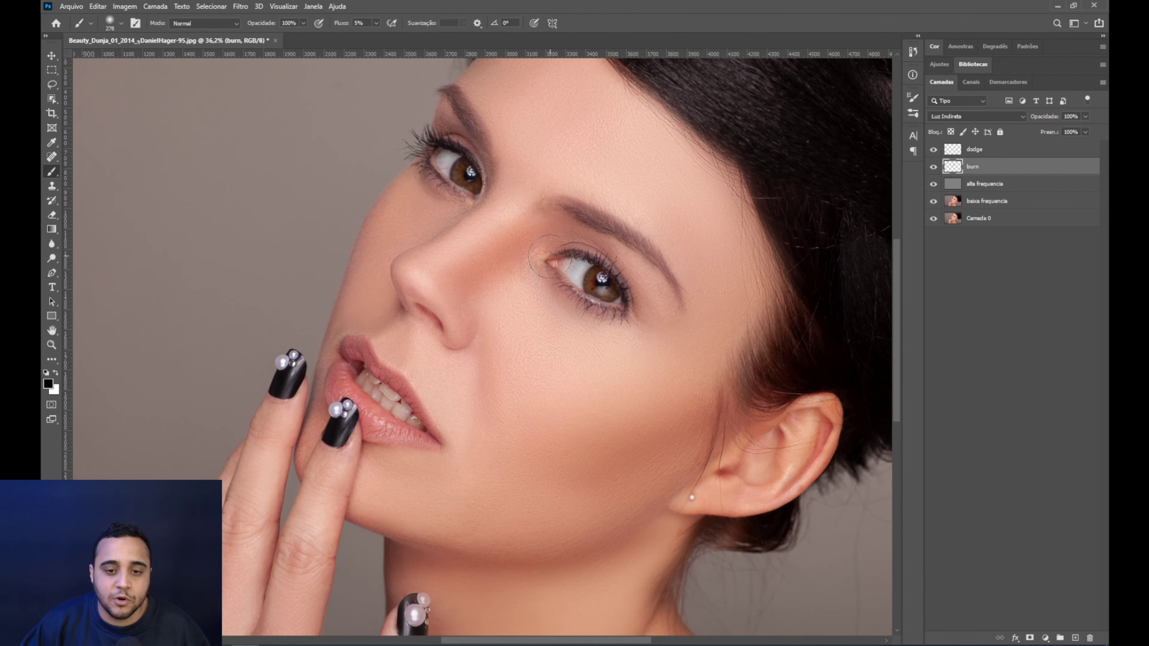
key(bracketright)
key(bracketright)
alt+right_click(654, 435)
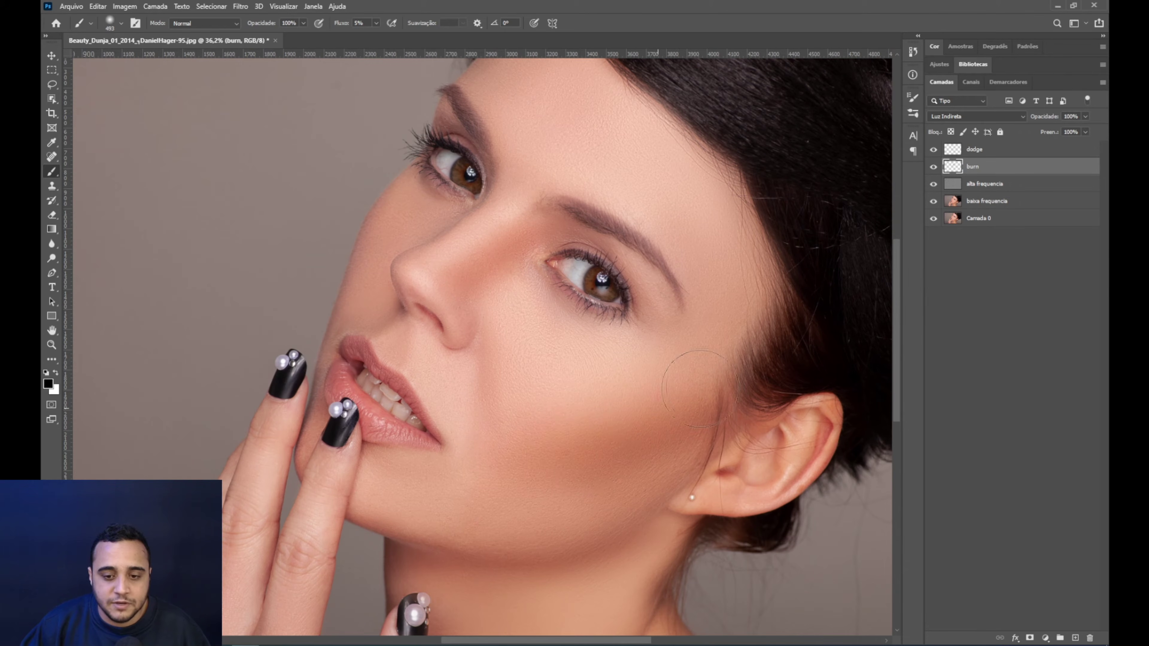
alt+right_click(525, 344)
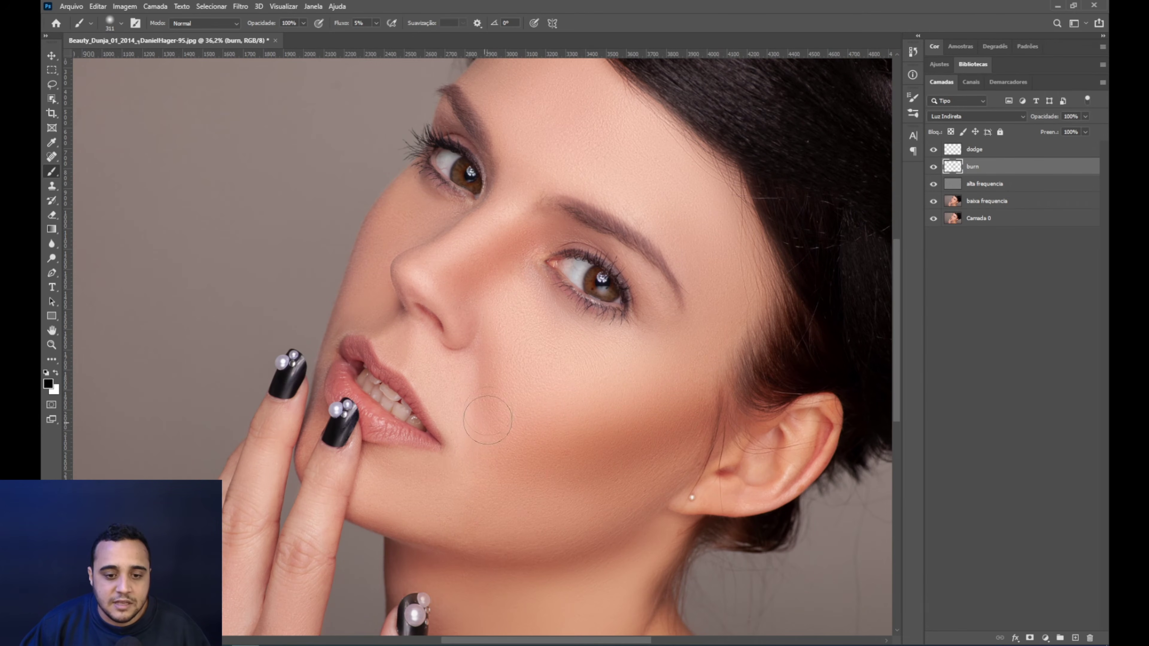
- Darken both eyebrows with a smaller soft brush and shade the near eye's upper lid with a 225 px brush
scroll(724, 362, up, 3)
alt+right_click(623, 218)
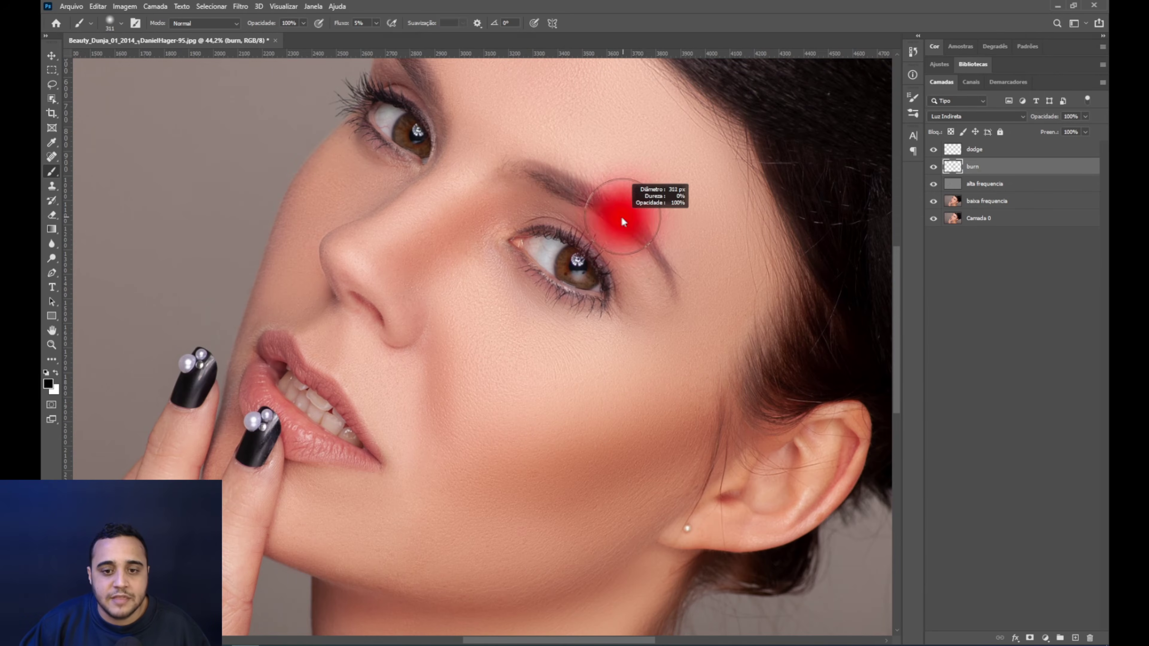
mouse_move(571, 188)
mouse_down()
mouse_move(630, 220)
mouse_move(689, 377)
mouse_up()
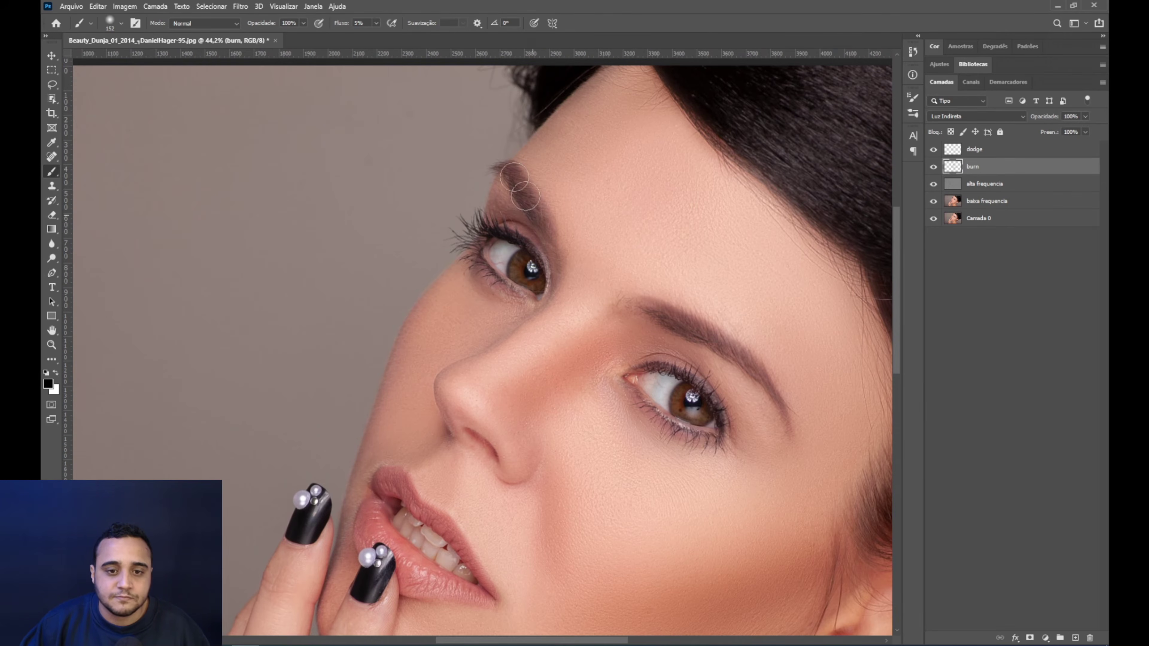
drag(767, 328, 635, 202)
alt+right_click(534, 235)
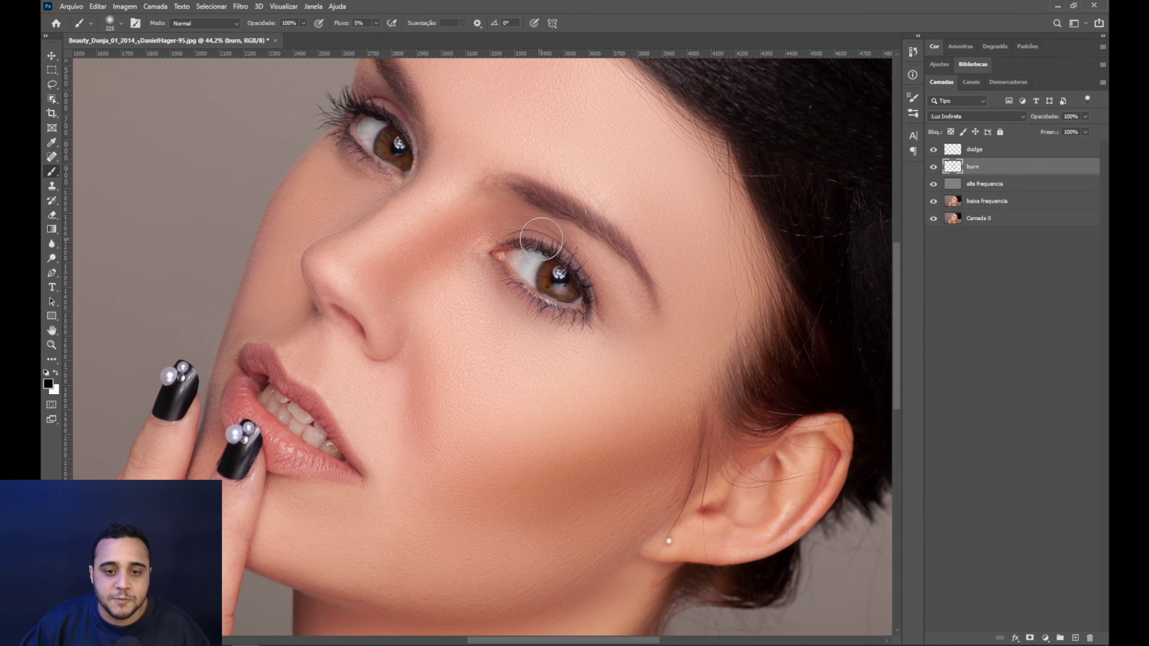
mouse_move(550, 215)
mouse_down()
mouse_move(572, 259)
mouse_move(574, 236)
mouse_move(589, 276)
mouse_move(611, 288)
mouse_up()
- Shade the far eye's upper lid and the lower lash lines on the burn layer with progressively smaller brushes
scroll(624, 317, down, 5)
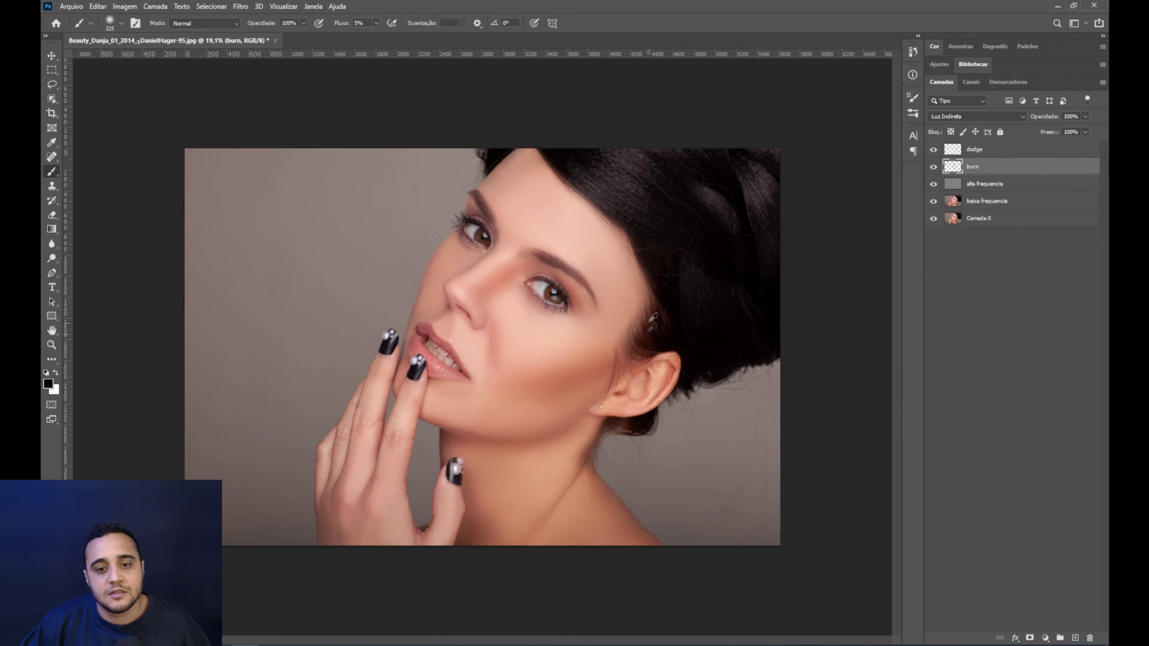
scroll(505, 221, up, 3)
scroll(506, 220, up, 2)
alt+right_click(484, 149)
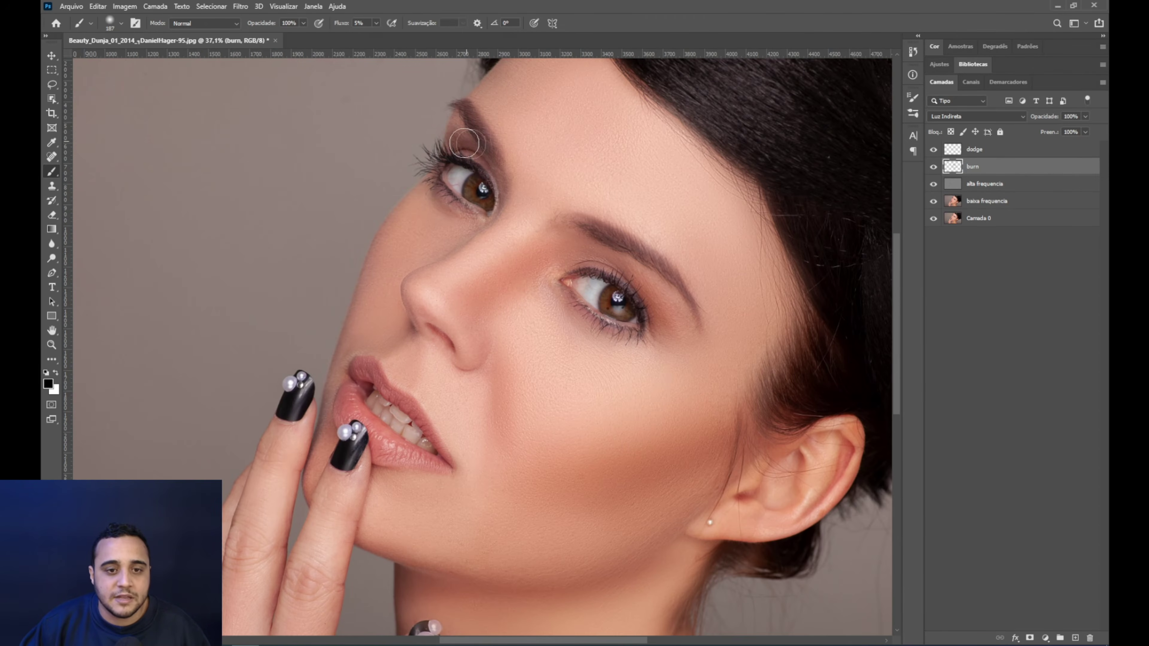
alt+right_click(454, 205)
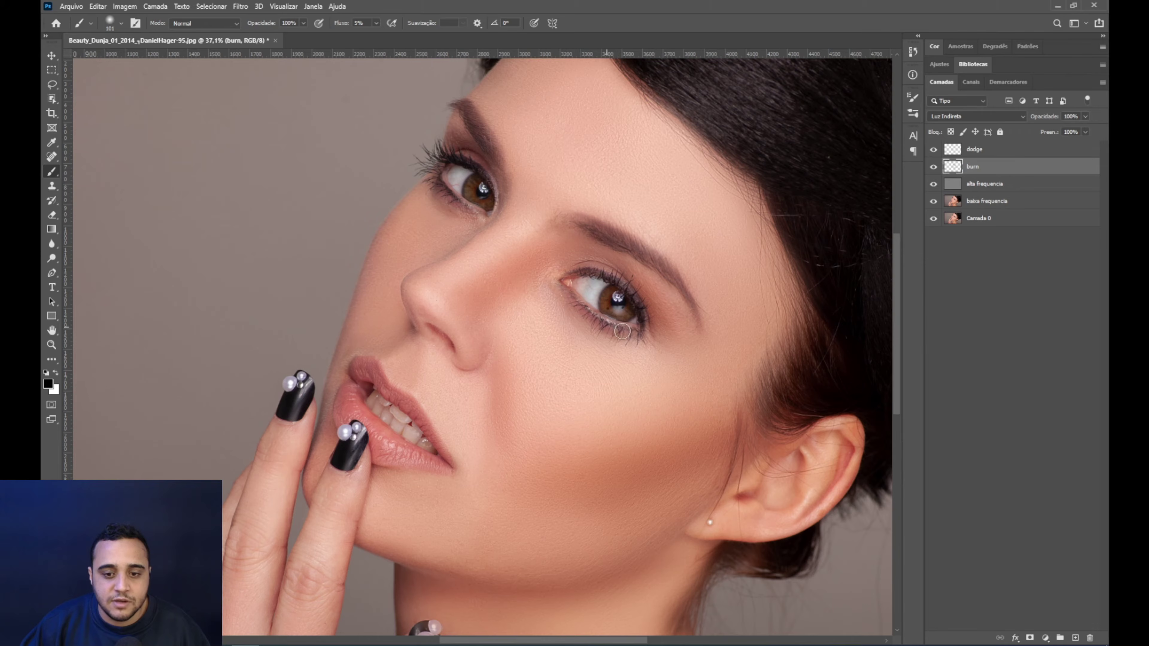
- Burn the temple and the edges of the forehead along the hairline with a soft 514 px brush
scroll(616, 303, down, 3)
scroll(647, 340, up, 2)
scroll(639, 314, down, 3)
scroll(629, 262, up, 3)
alt+right_click(606, 252)
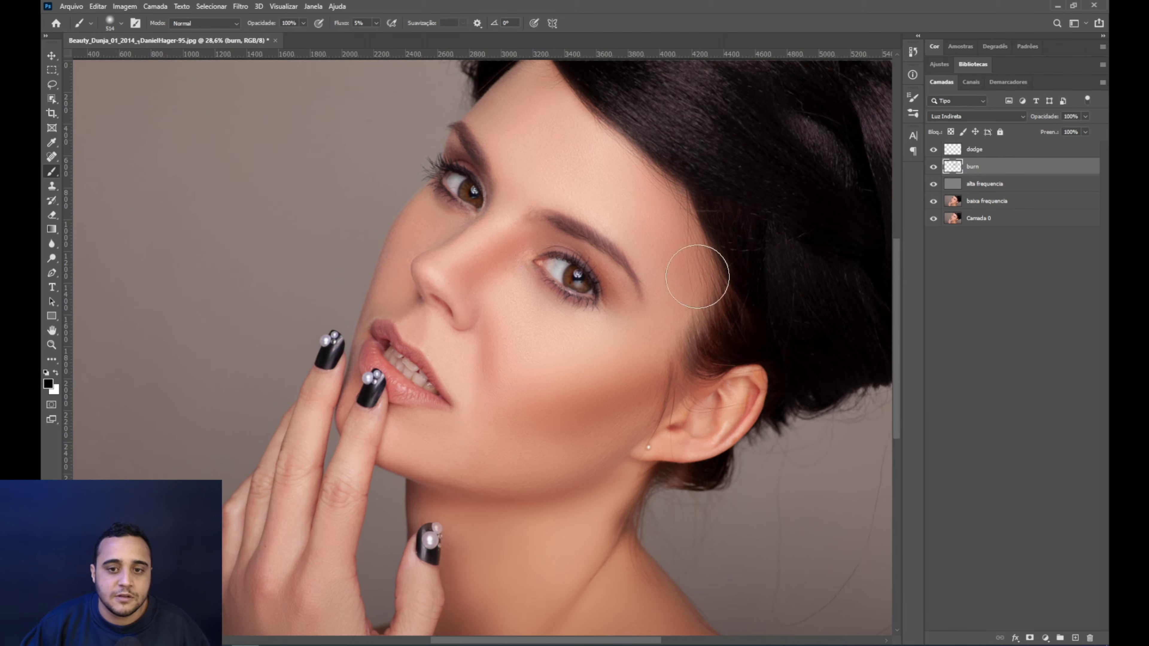
drag(530, 112, 544, 165)
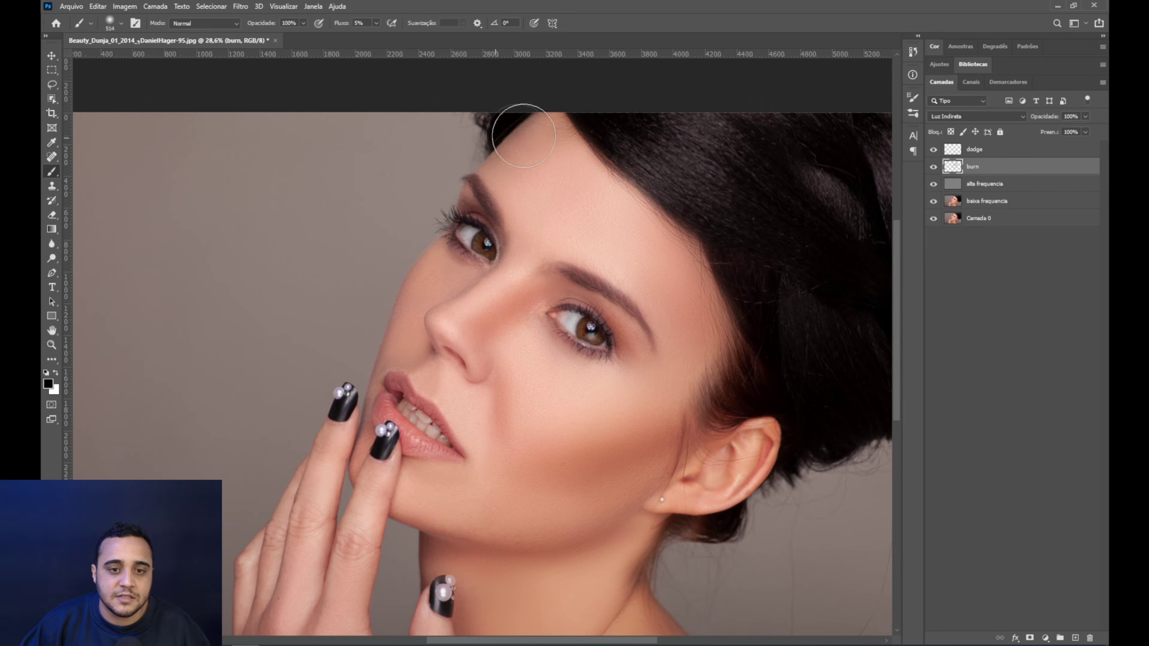
- Burn the shadow on the neck just below the jawline with a large soft brush
scroll(518, 332, down, 3)
scroll(517, 332, up, 3)
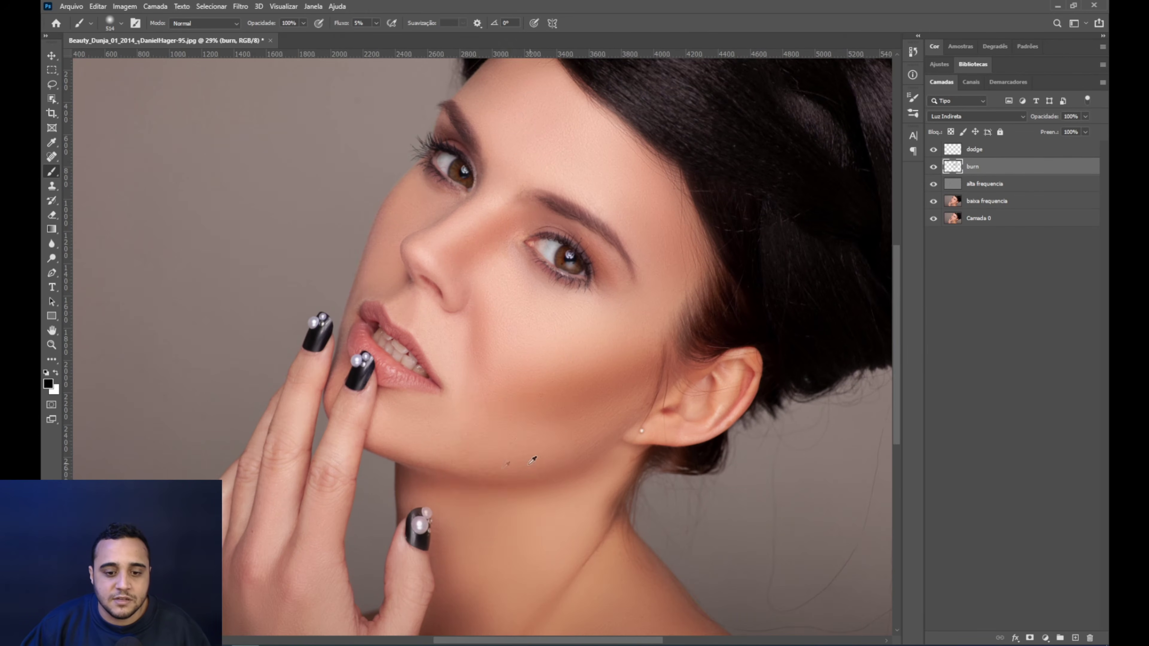
mouse_move(489, 489)
mouse_down()
mouse_move(441, 479)
mouse_move(514, 485)
mouse_move(618, 425)
mouse_move(482, 492)
mouse_move(481, 529)
mouse_up()
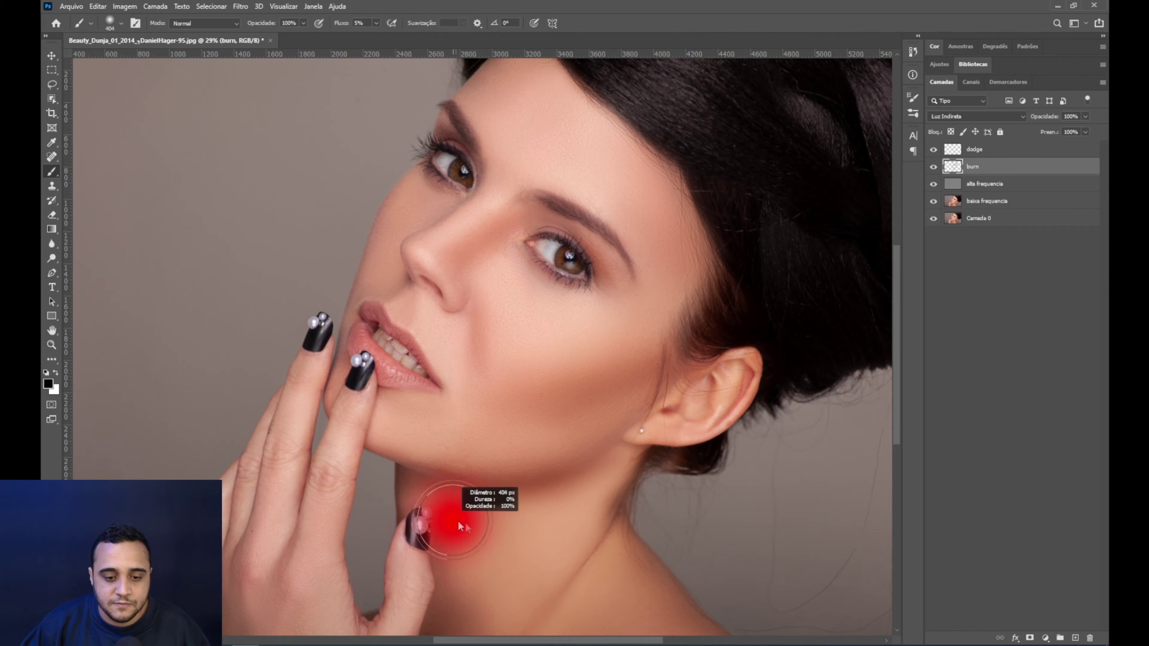
- Burn the back of the hand and the fingers with large soft brushes, reducing the size to 528 px for the fingers
scroll(588, 479, down, 4)
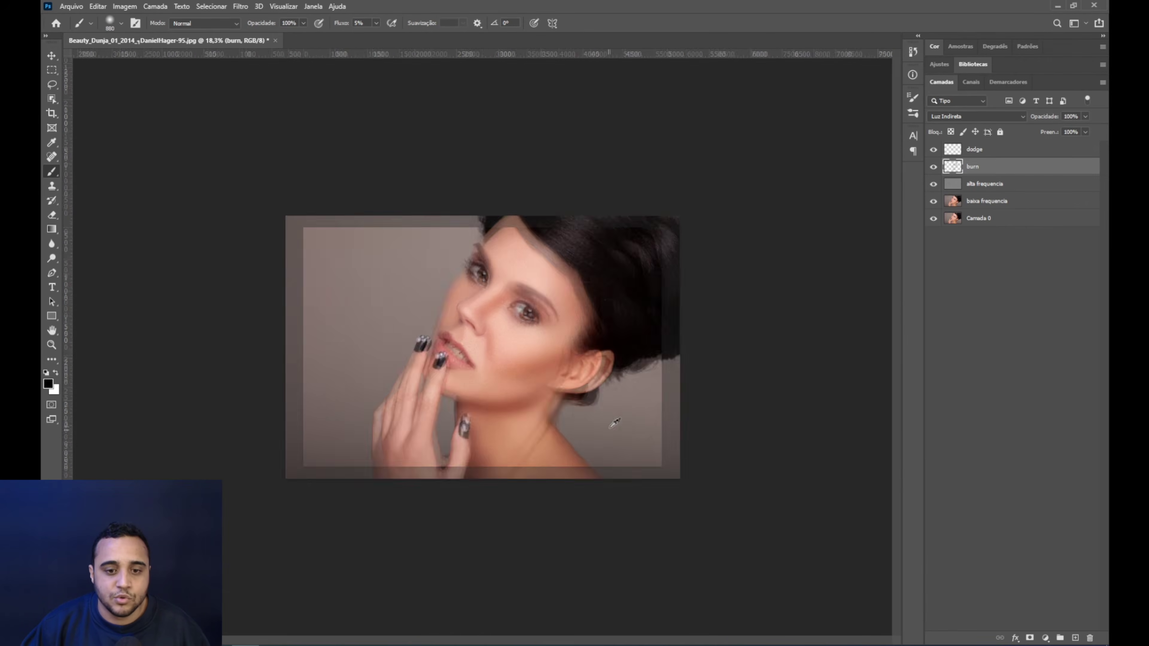
scroll(607, 466, up, 3)
drag(377, 523, 365, 525)
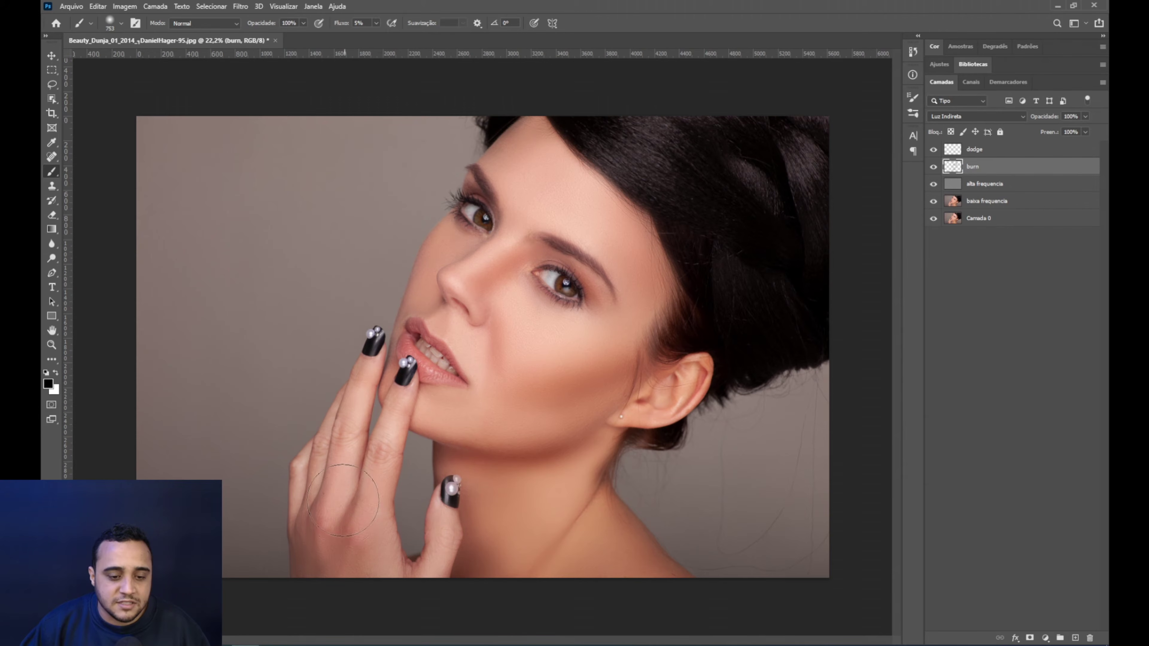
drag(364, 449, 352, 447)
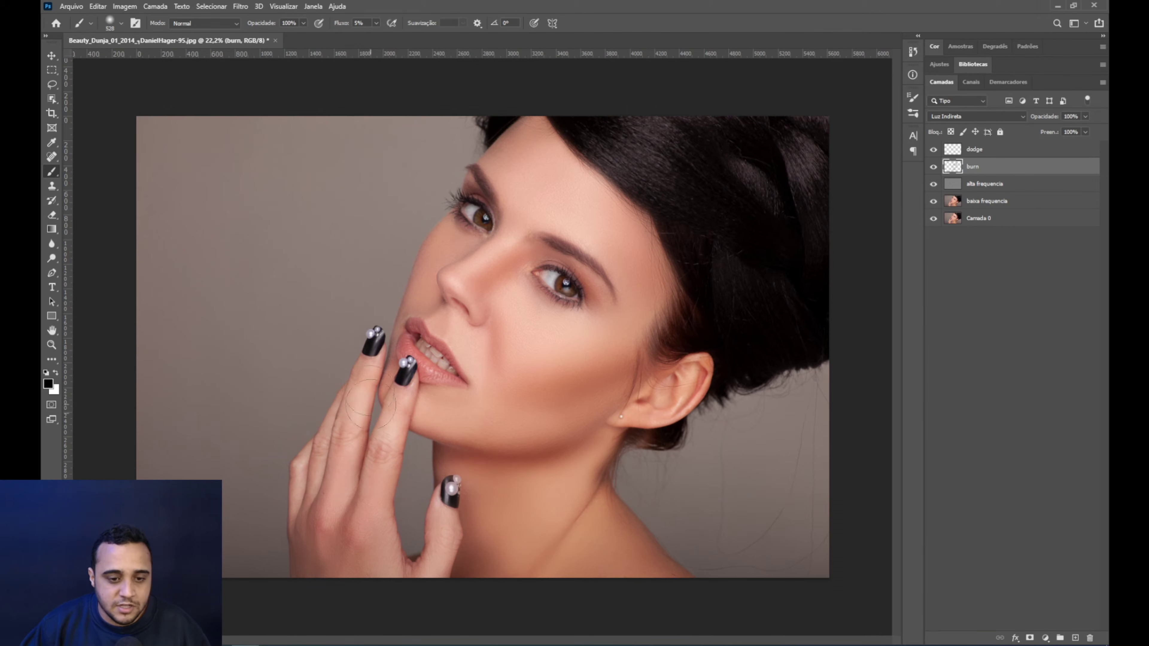
- Burn the area between the nose and upper lip with a small soft brush, and the far cheek with a 336 px brush
scroll(457, 314, up, 3)
drag(475, 290, 458, 260)
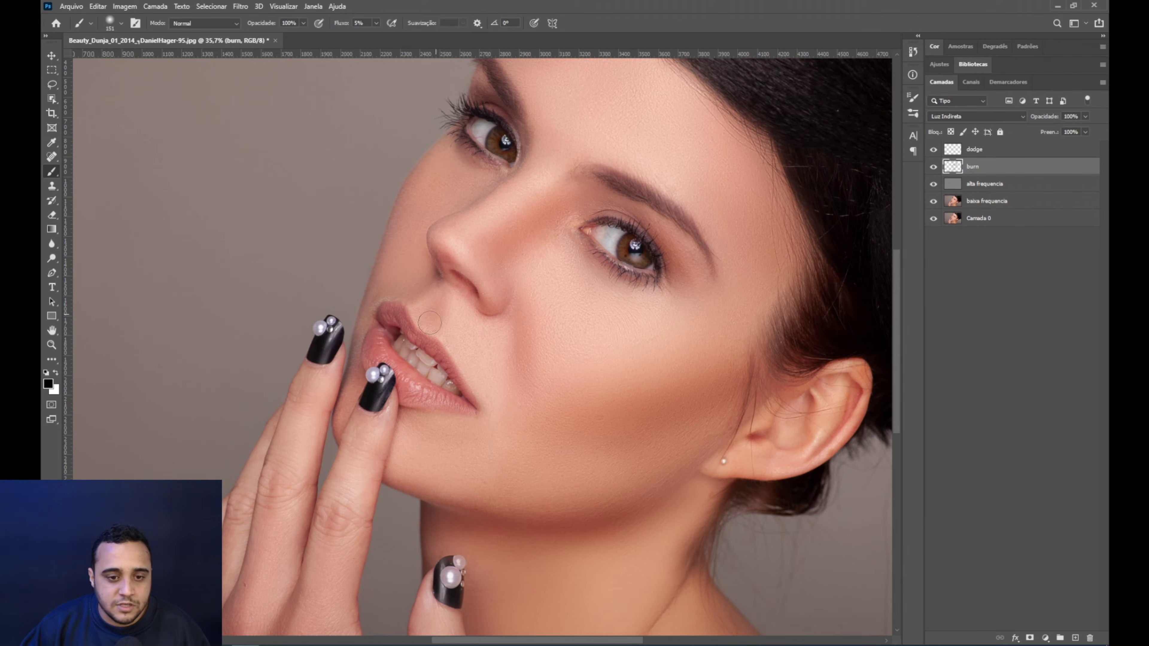
drag(442, 326, 480, 316)
drag(412, 216, 439, 194)
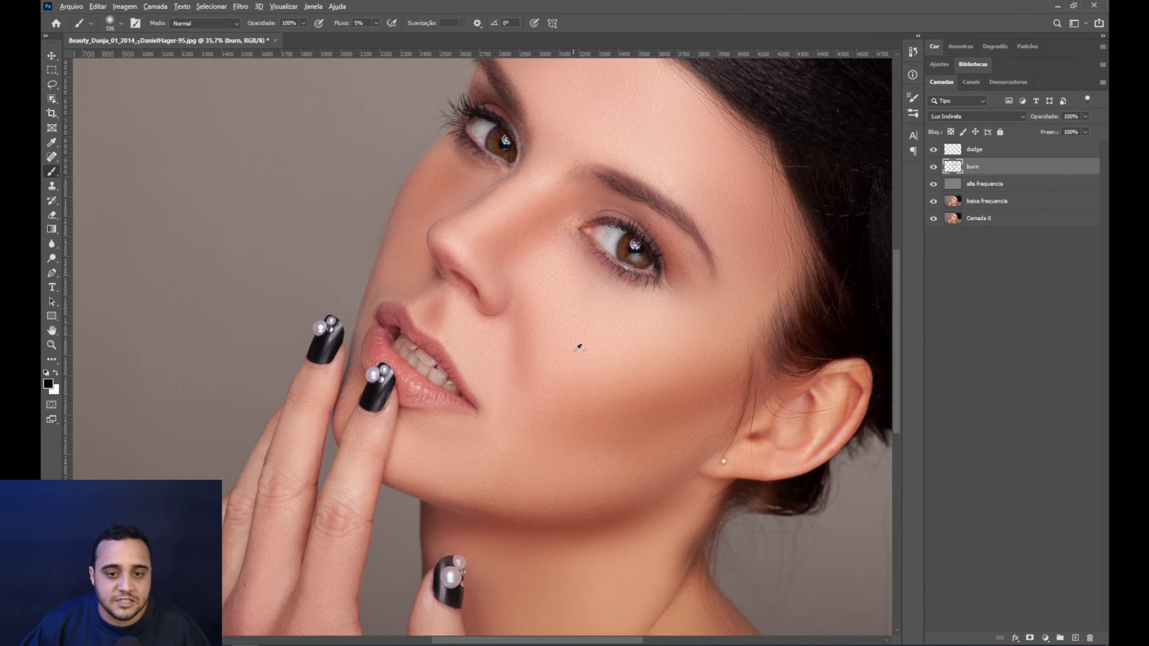
- Deepen the shadow at the inner corner of the near eye with a small soft brush on the burn layer
scroll(579, 334, down, 5)
scroll(562, 289, up, 5)
drag(546, 239, 543, 257)
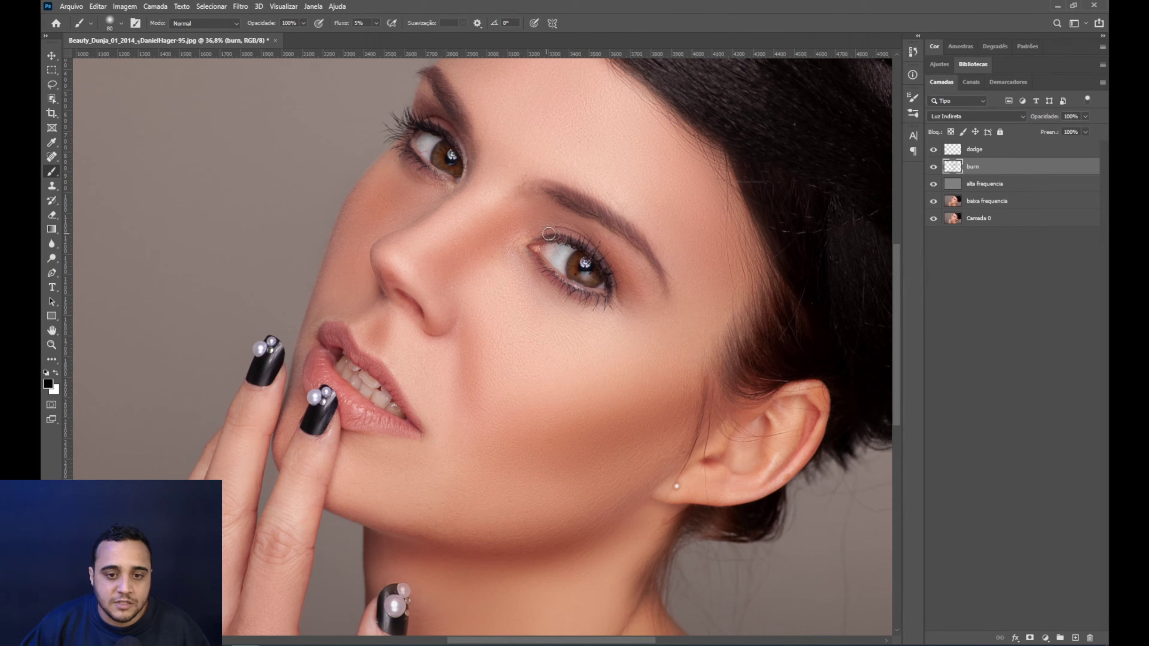
- Darken the skin between the eyebrows on the burn layer and compare the face with that layer hidden and shown
drag(515, 182, 525, 182)
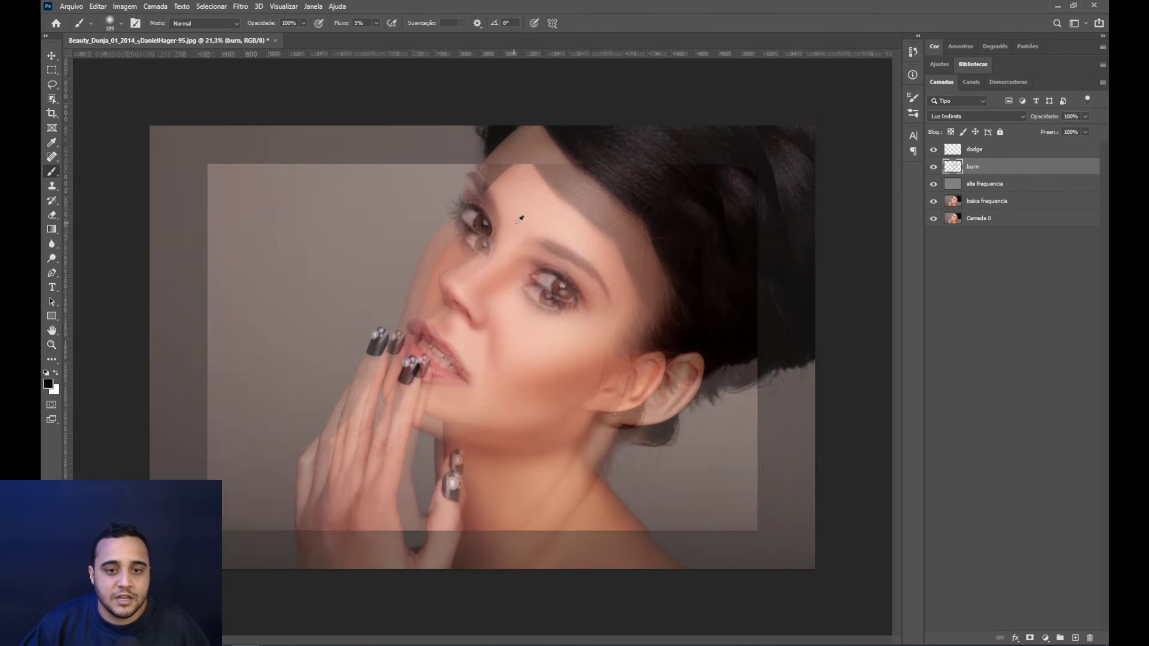
scroll(474, 170, down, 3)
scroll(663, 415, up, 2)
click(933, 167)
click(934, 167)
scroll(581, 261, up, 2)
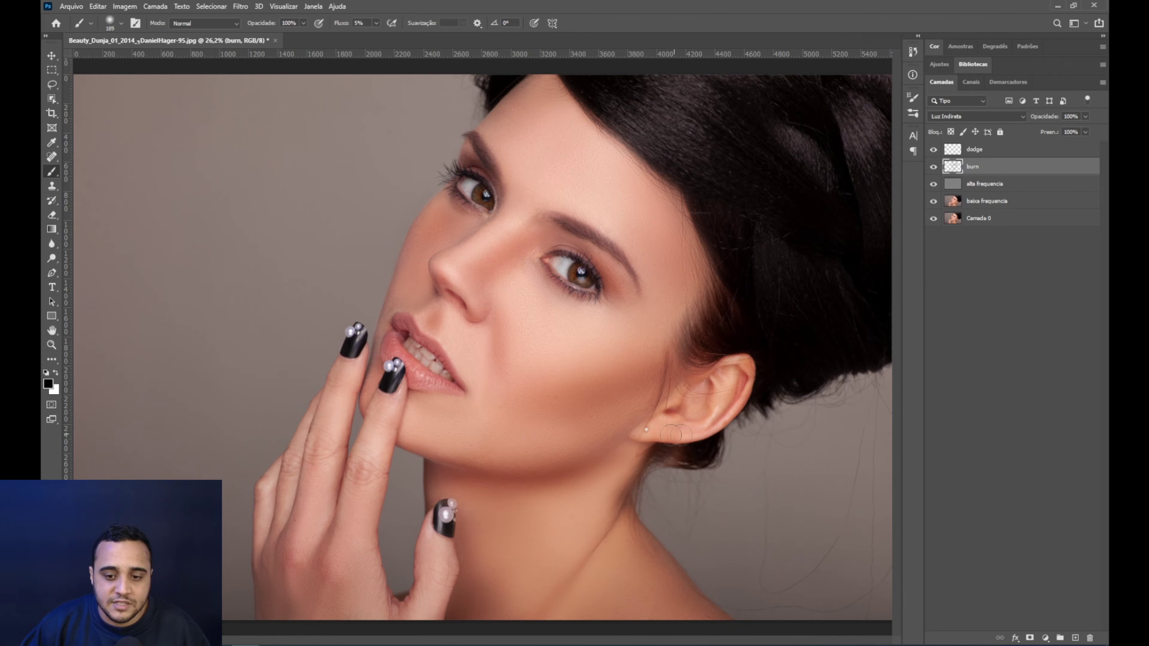
- Paint soft shading beside the upper nose bridge near the inner eye on the burn layer, using a 97 px brush
scroll(716, 411, down, 2)
scroll(462, 261, up, 3)
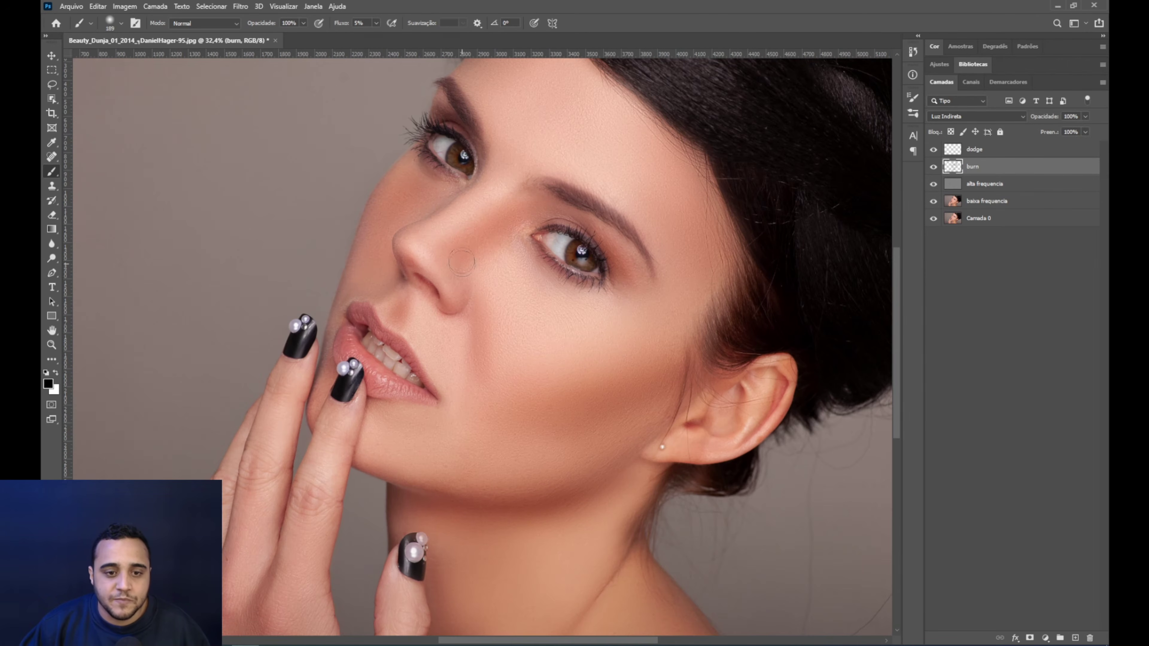
drag(464, 201, 478, 180)
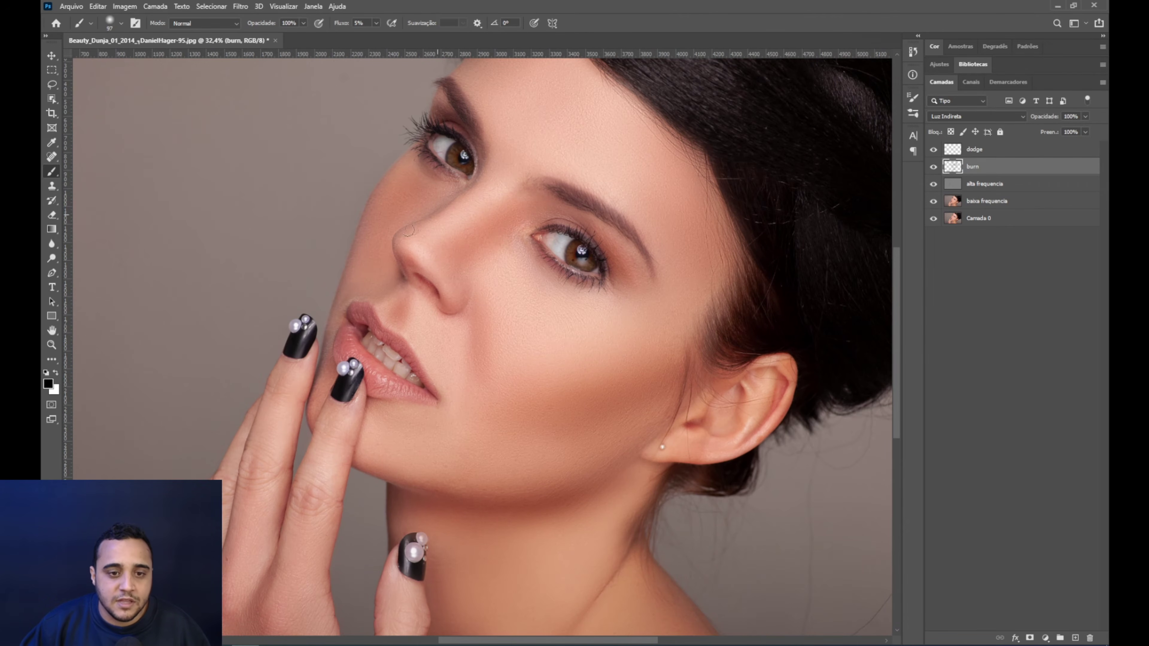
scroll(549, 270, down, 2)
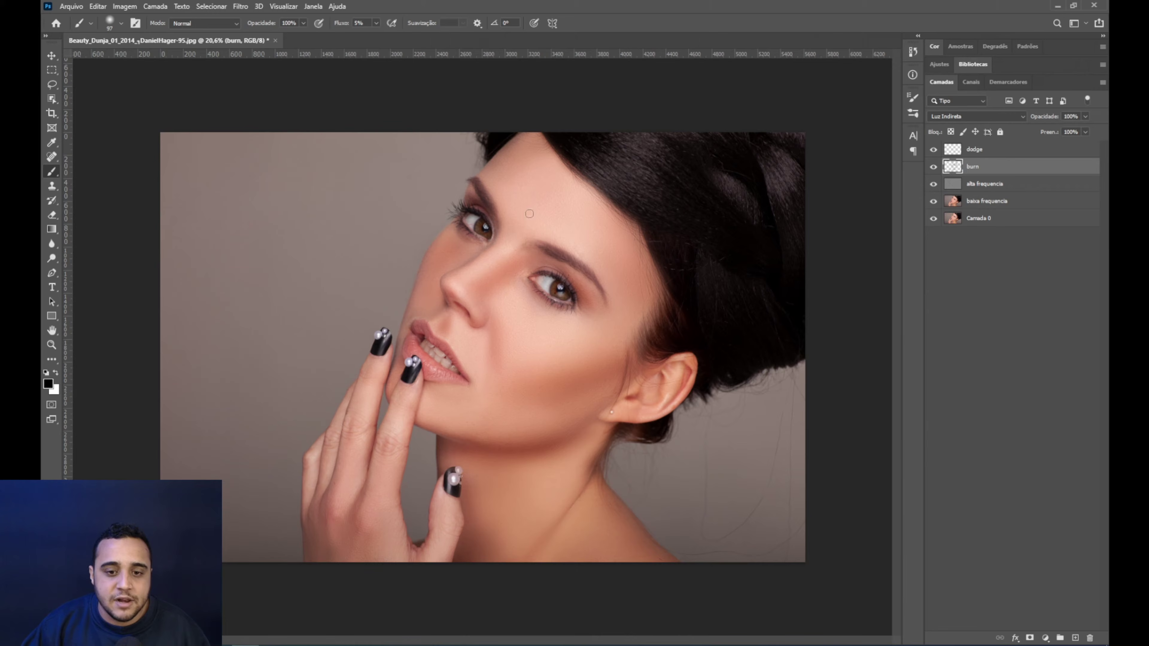
- Reduce the burn layer's opacity to 80% and compare the portrait with the layer hidden and shown
key(ctrl+plus)
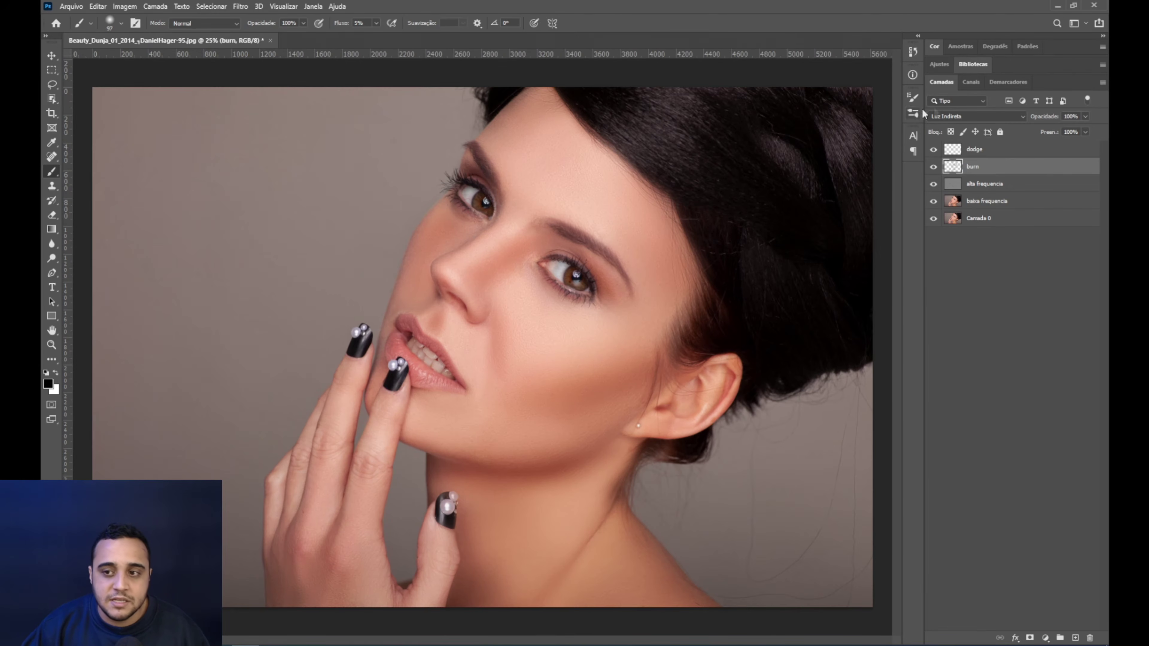
key(ctrl+minus)
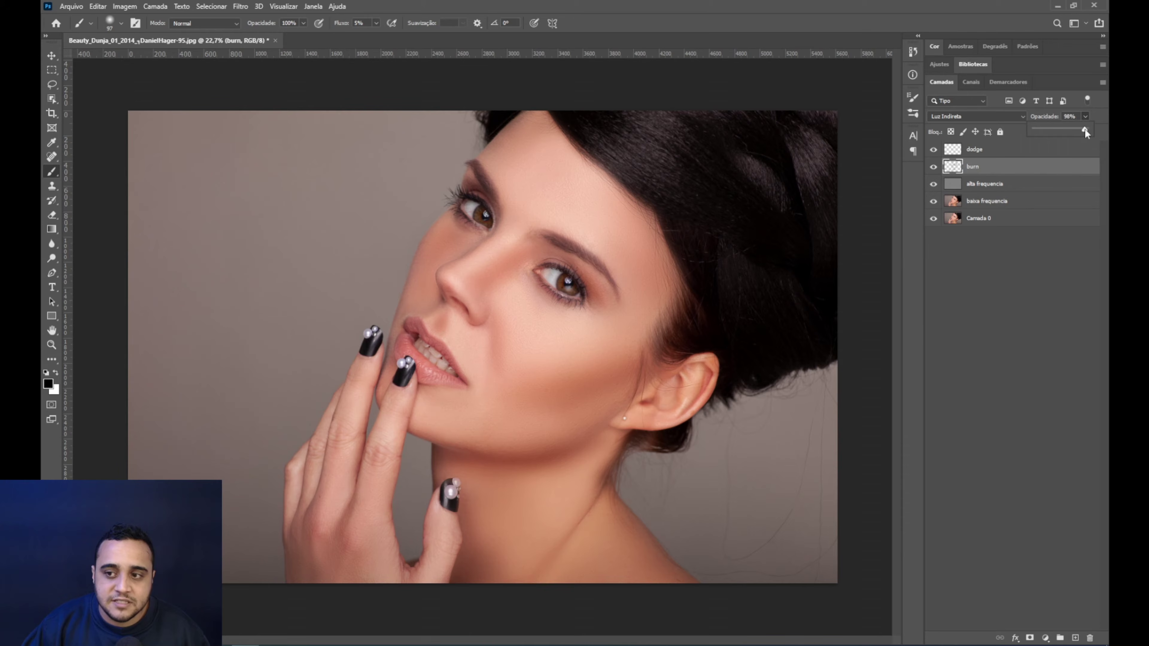
mouse_move(1073, 129)
mouse_down()
mouse_move(1056, 129)
mouse_move(1070, 128)
mouse_up()
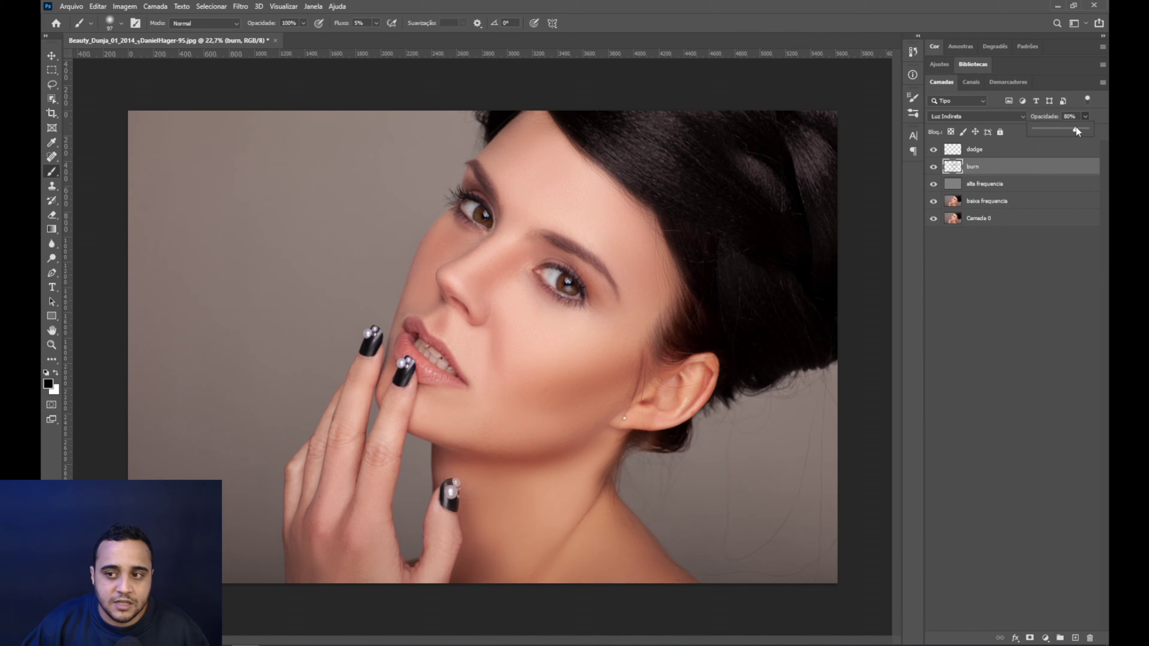
click(935, 168)
click(935, 168)
click(934, 169)
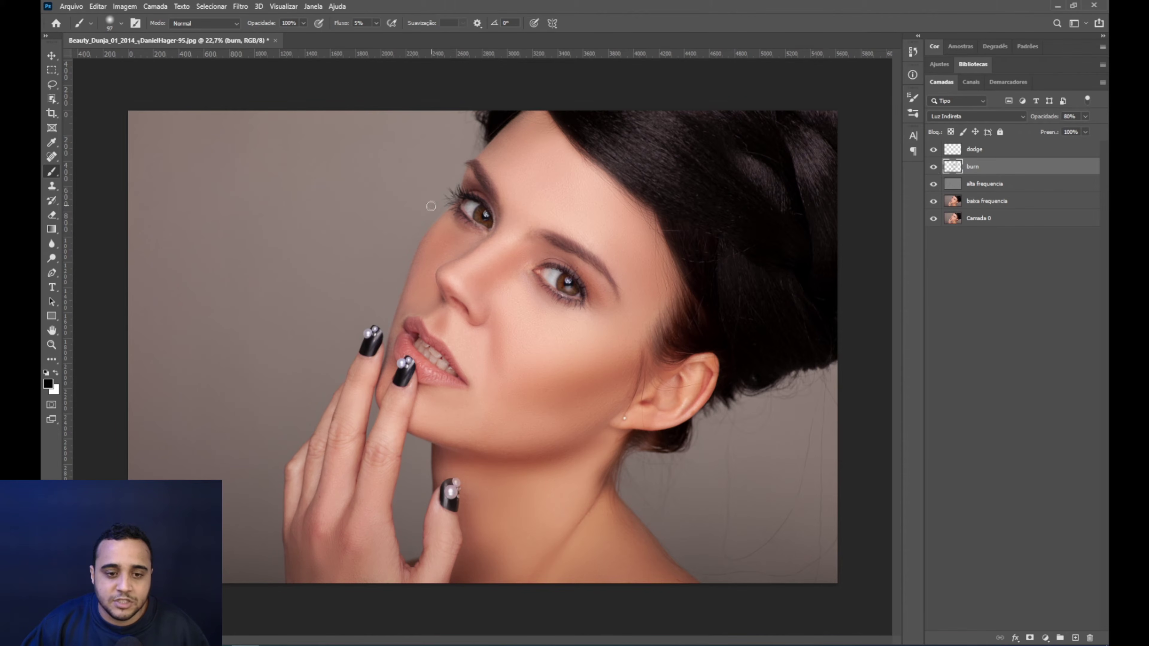
- Activate the dodge layer and prepare the Brush tool with white as the foreground colour
click(51, 55)
scroll(546, 255, up, 3)
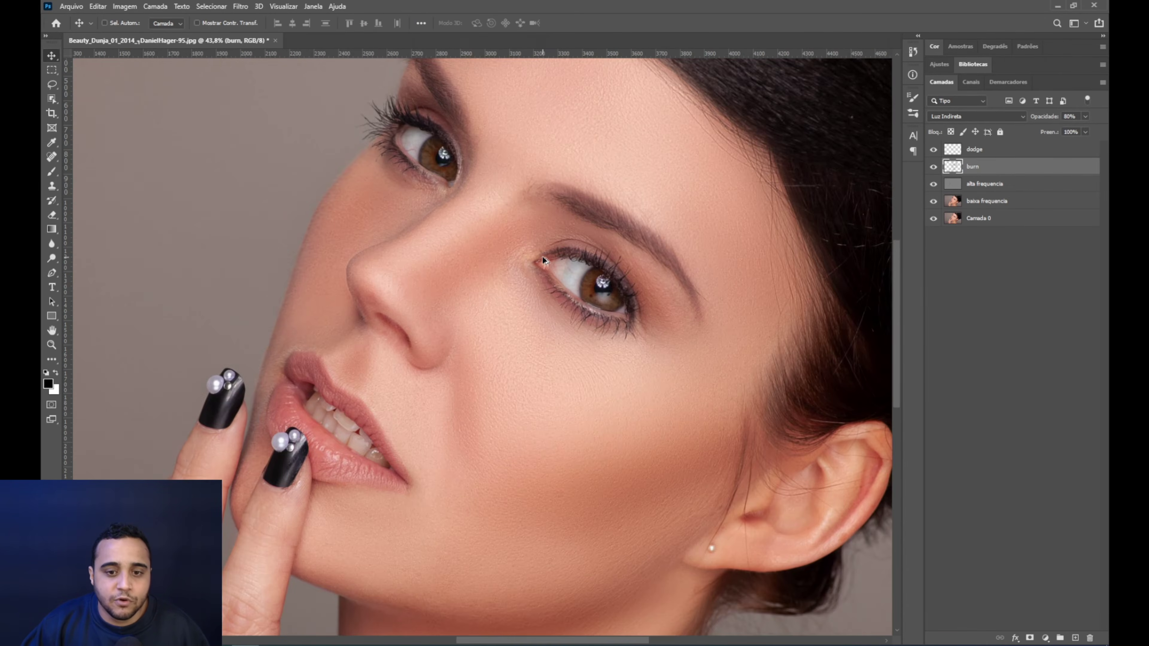
scroll(541, 255, down, 4)
scroll(535, 256, up, 1)
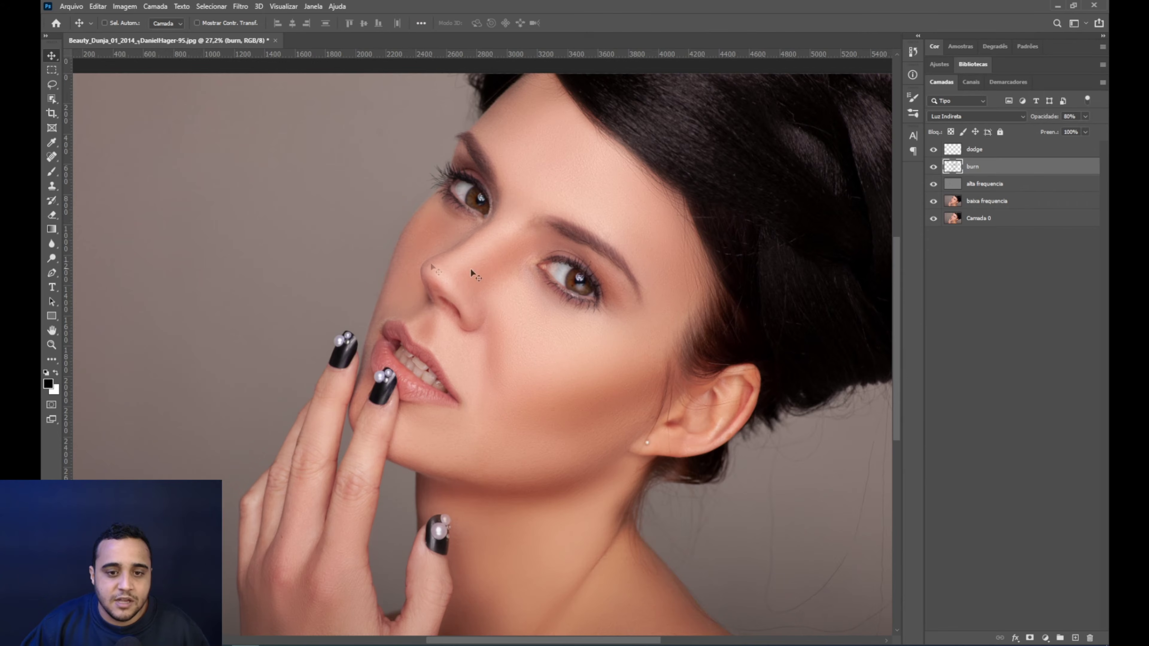
click(980, 152)
click(51, 171)
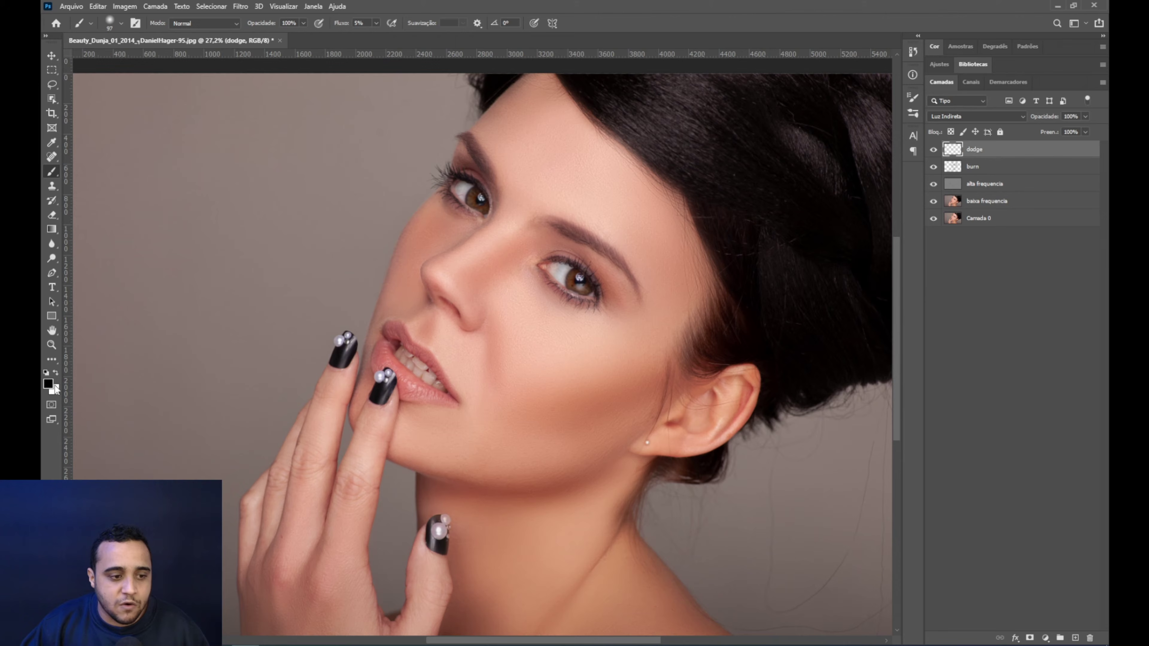
click(56, 374)
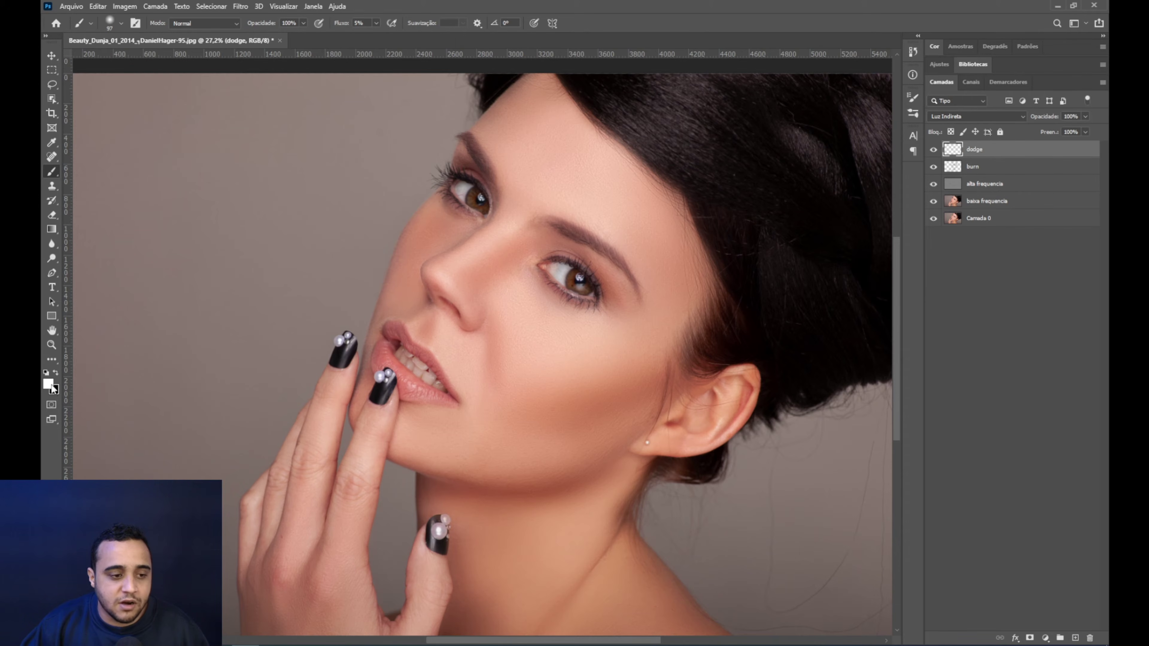
- Resize the brush to 117 px and lighten the highlight along the nose bridge on the dodge layer
scroll(491, 233, up, 2)
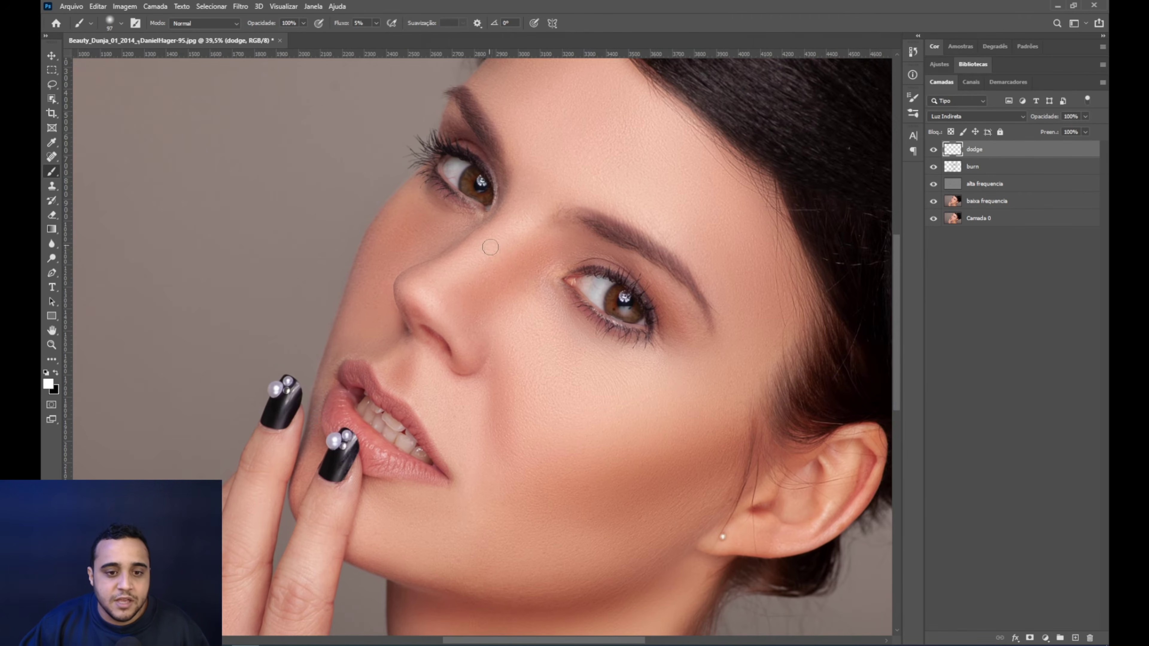
scroll(511, 274, up, 2)
alt+right_click(523, 259)
drag(533, 263, 561, 240)
key(bracketleft)
key(bracketleft)
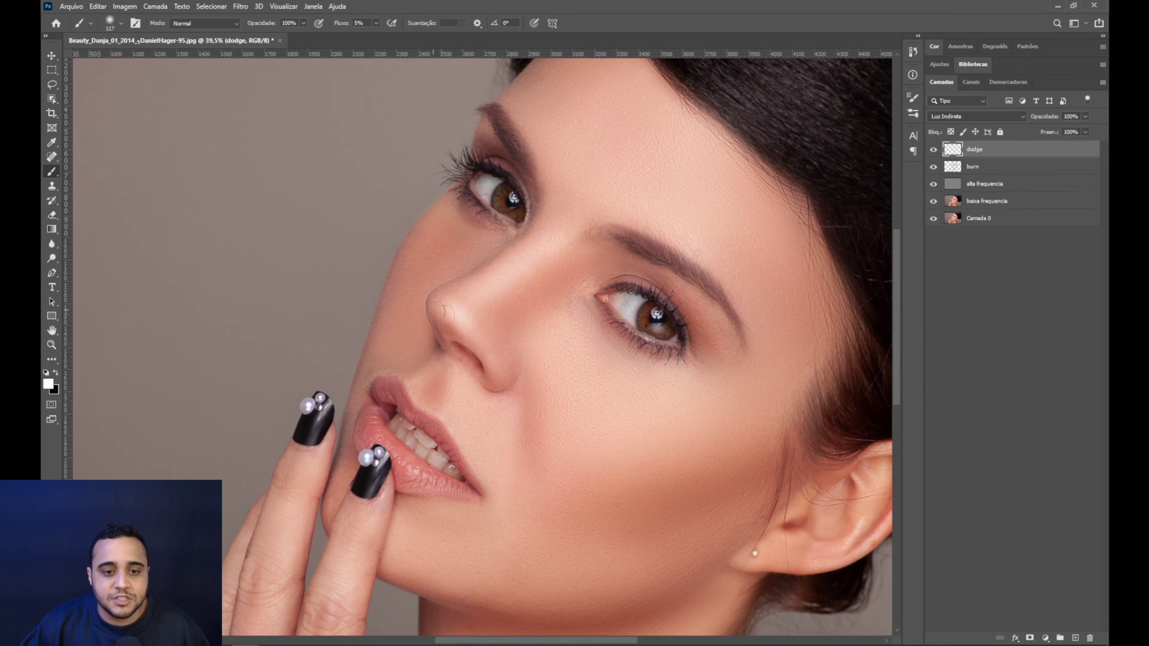
- Lighten the skin along the contour of the upper lip with an 81 px brush
drag(590, 300, 589, 216)
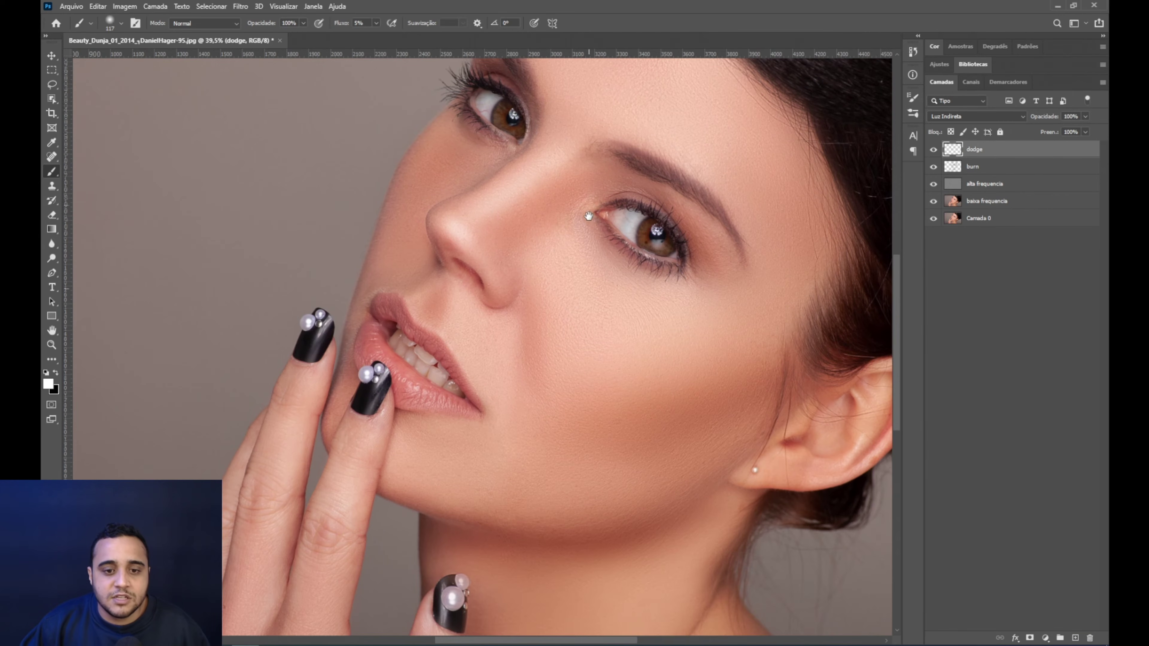
mouse_move(458, 307)
mouse_down()
mouse_move(441, 317)
mouse_move(444, 292)
mouse_move(446, 303)
mouse_move(417, 284)
mouse_up()
scroll(436, 310, up, 3)
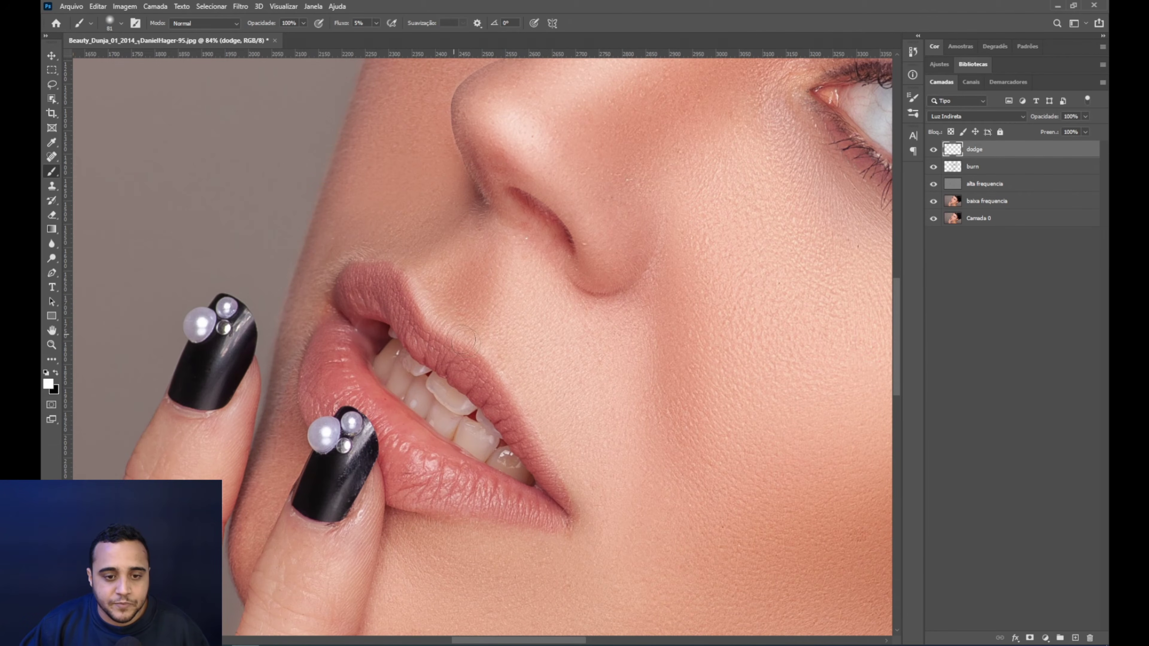
scroll(570, 458, down, 3)
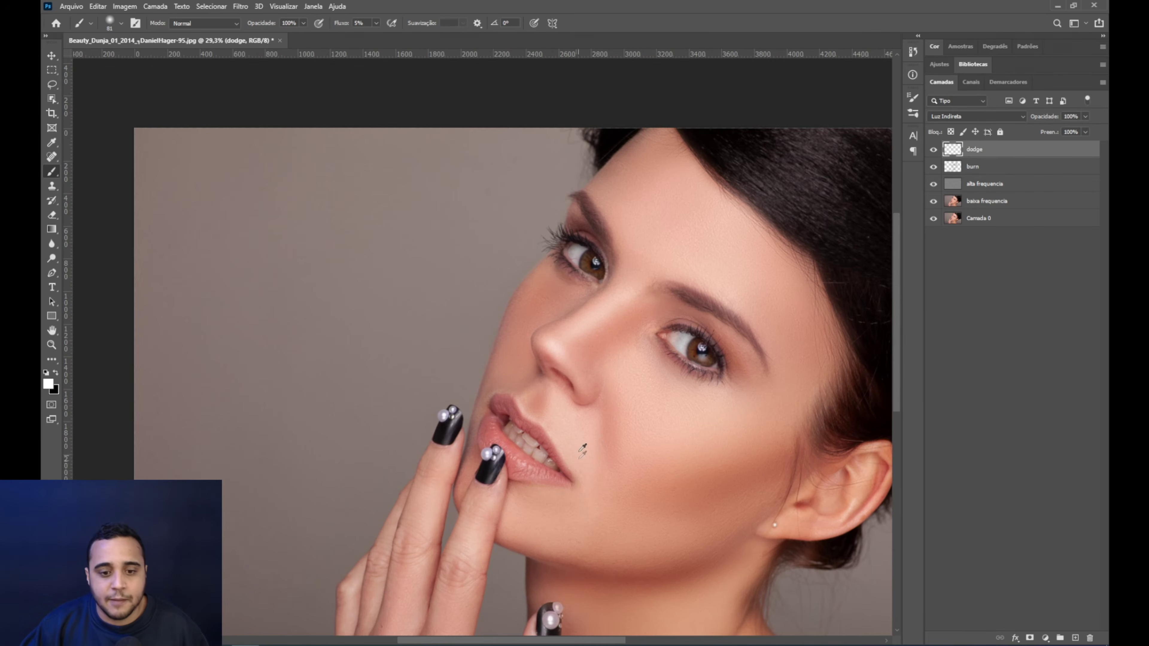
scroll(570, 452, up, 4)
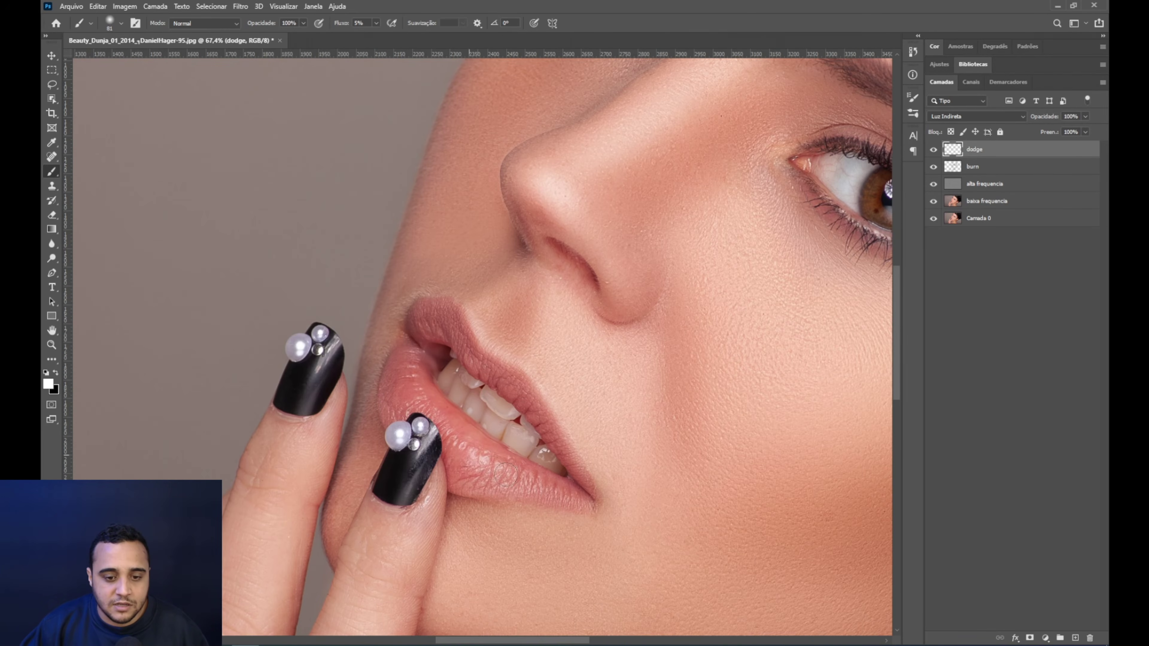
- Enlarge the brush and lighten the broad highlights on the cheekbone and forehead
scroll(487, 470, down, 5)
scroll(641, 448, up, 1)
drag(534, 360, 566, 361)
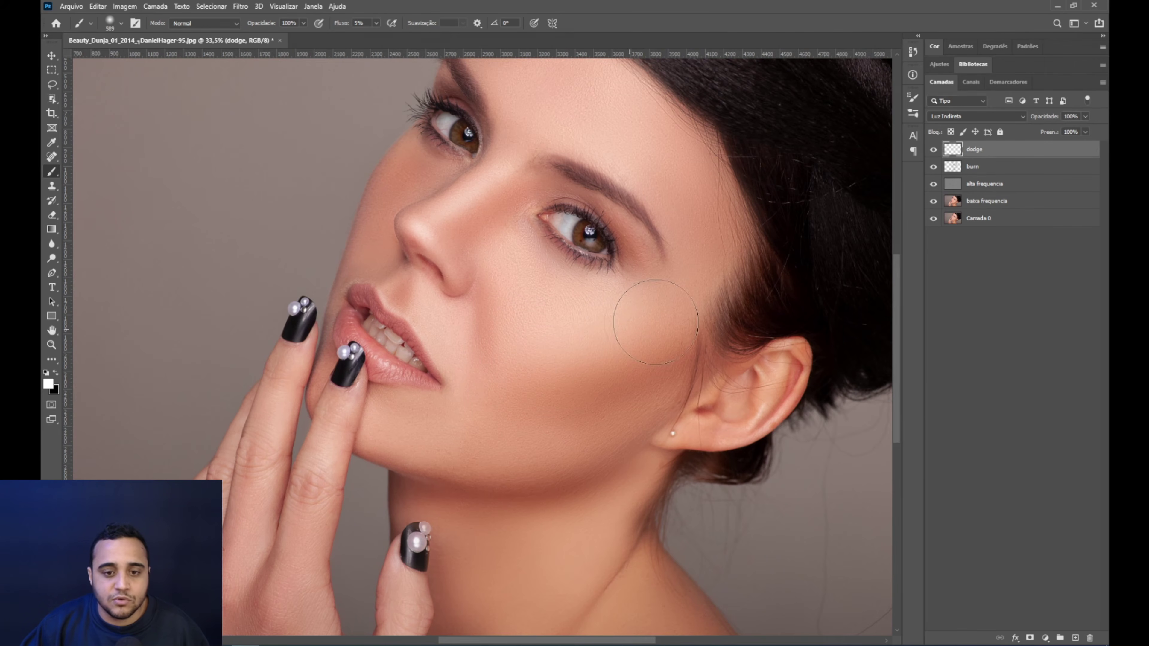
drag(595, 106, 605, 175)
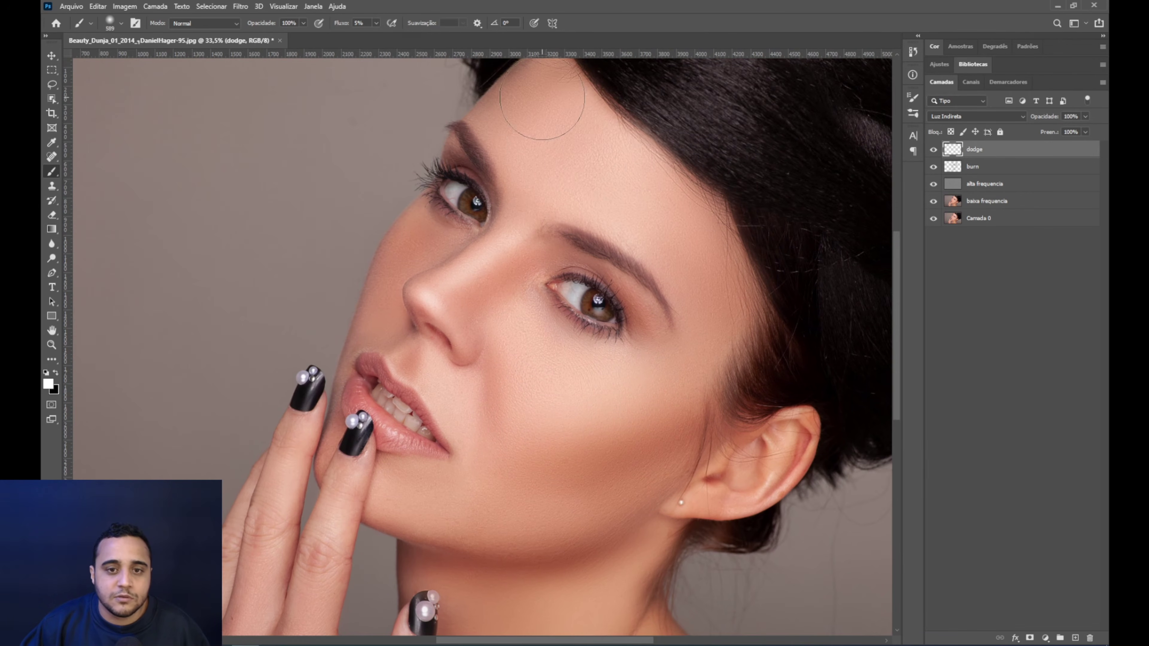
- Lighten the skin beneath the outer end of the eyebrow with a smaller brush
scroll(648, 272, up, 2)
mouse_move(615, 236)
mouse_down()
mouse_move(598, 235)
mouse_move(616, 235)
mouse_up()
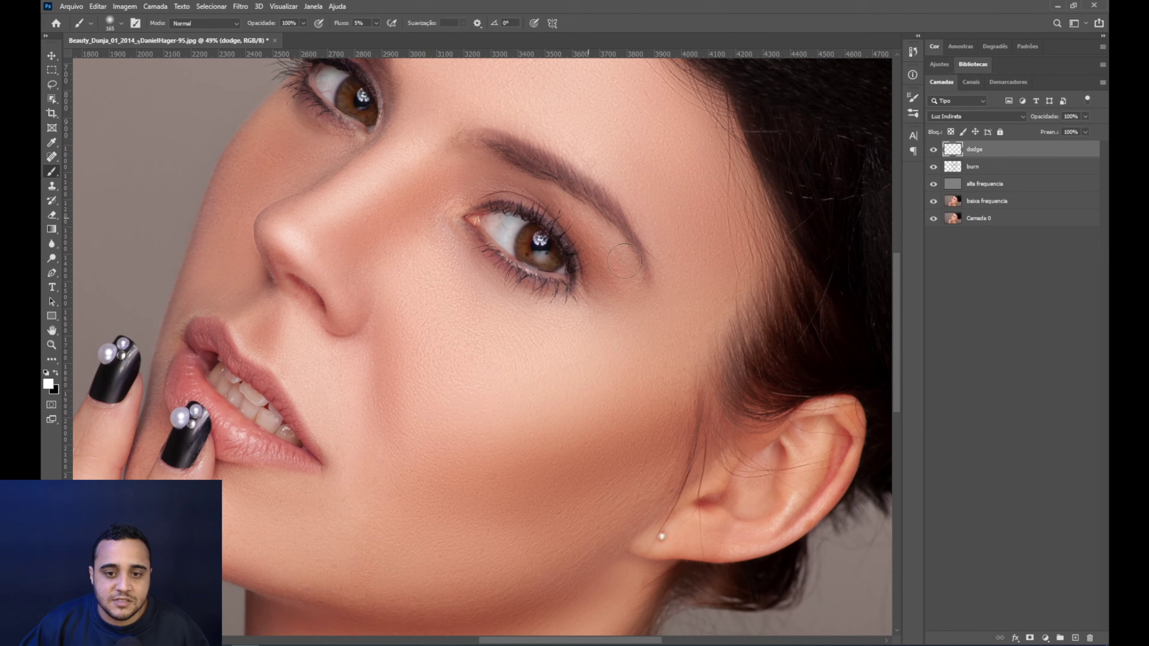
scroll(679, 300, down, 4)
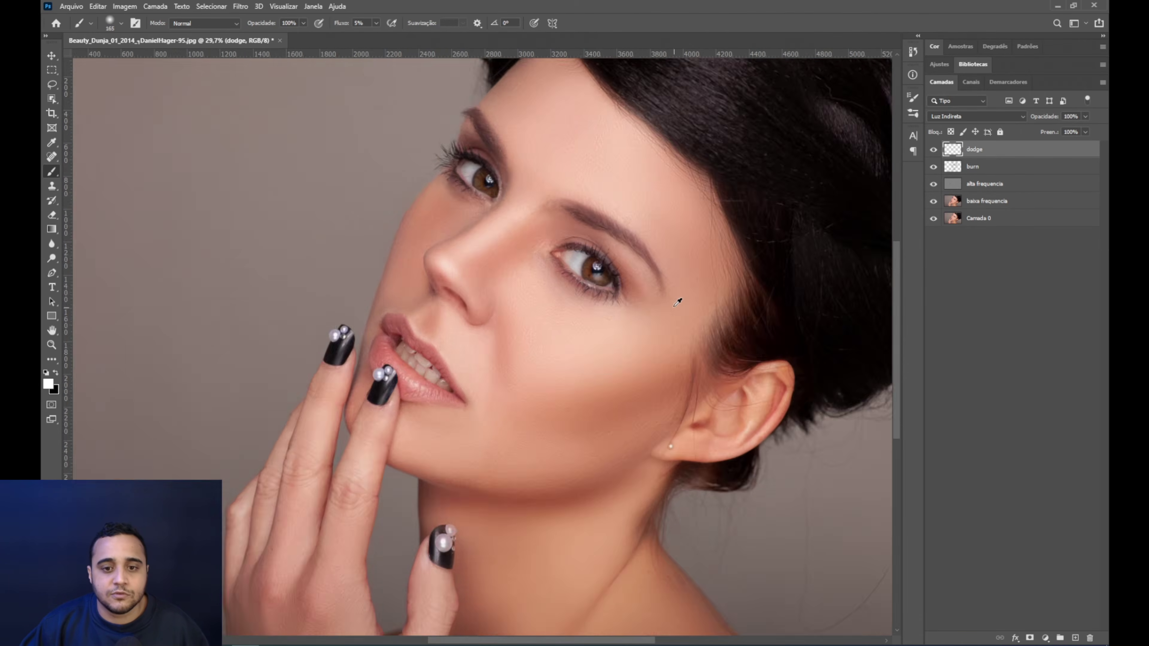
- Brighten the irises of both eyes on the dodge layer with a small brush
scroll(556, 164, up, 3)
drag(470, 174, 462, 176)
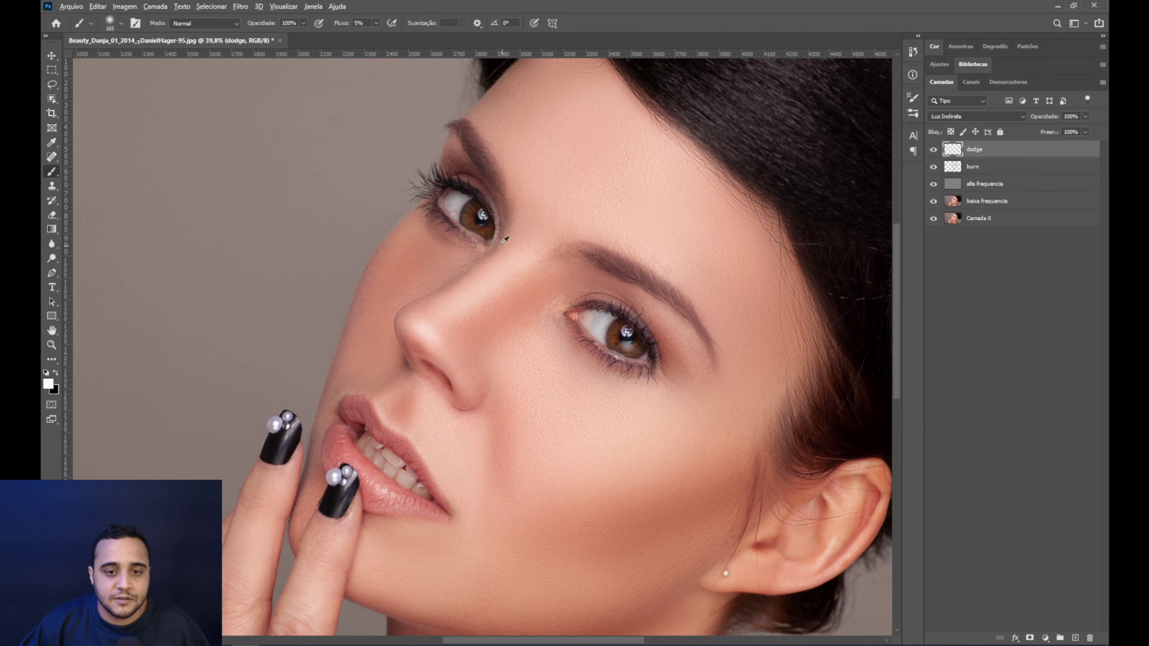
drag(622, 328, 607, 334)
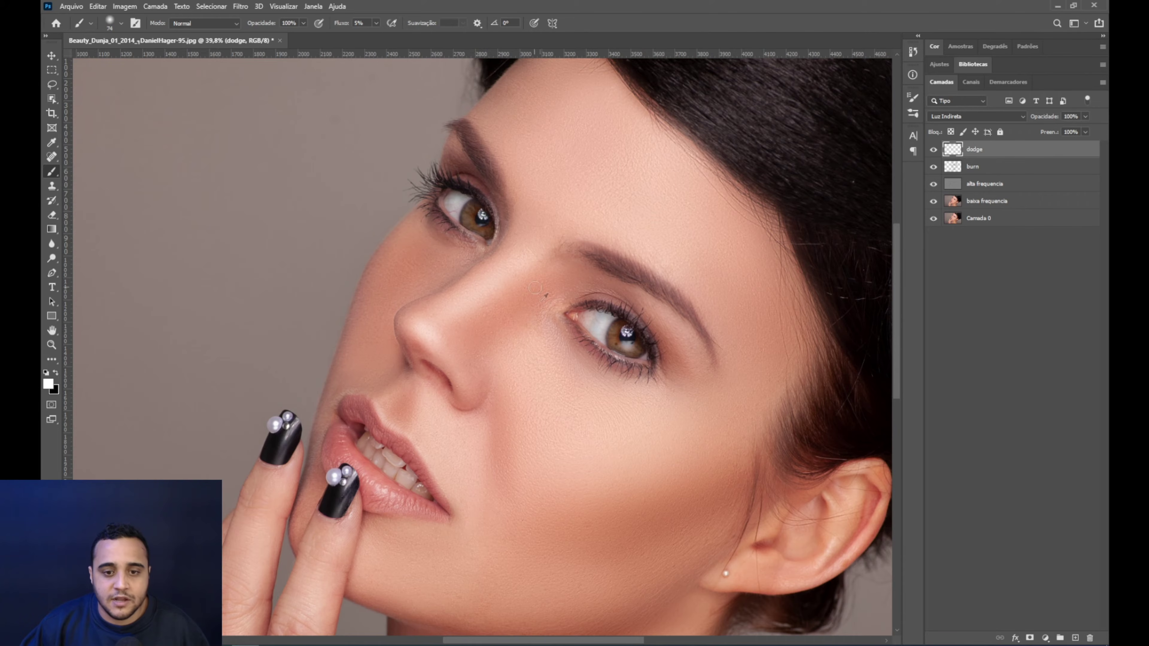
- Lighten the jawline with a soft 421 px brush and review the whole portrait
scroll(535, 288, down, 5)
scroll(573, 462, up, 4)
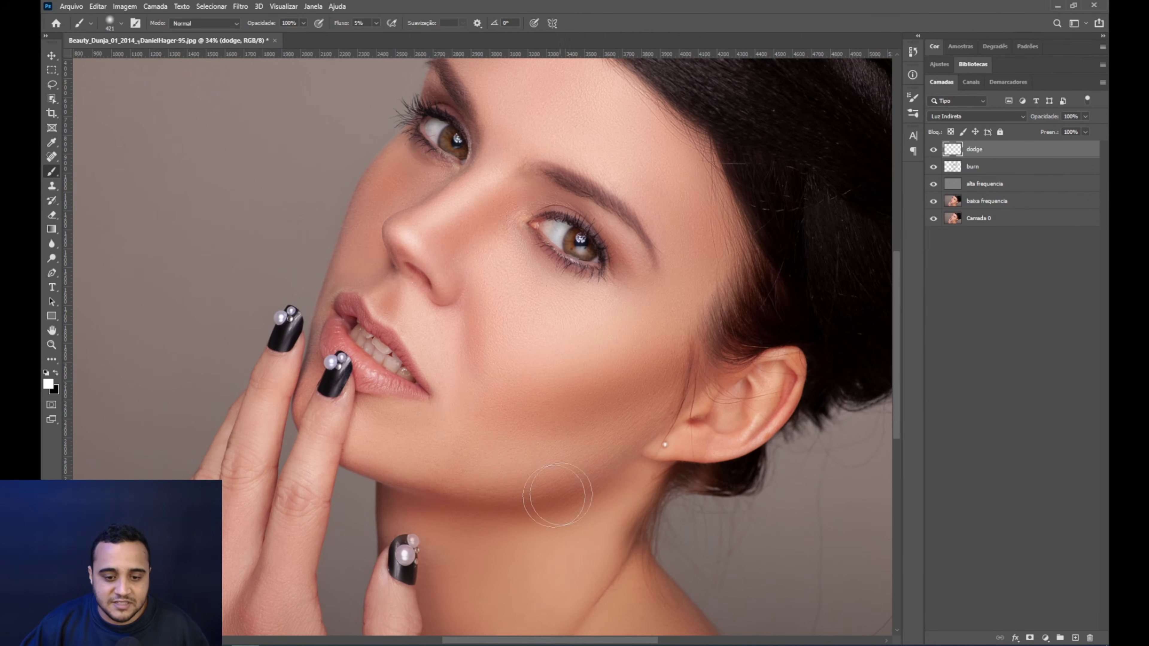
scroll(616, 381, down, 5)
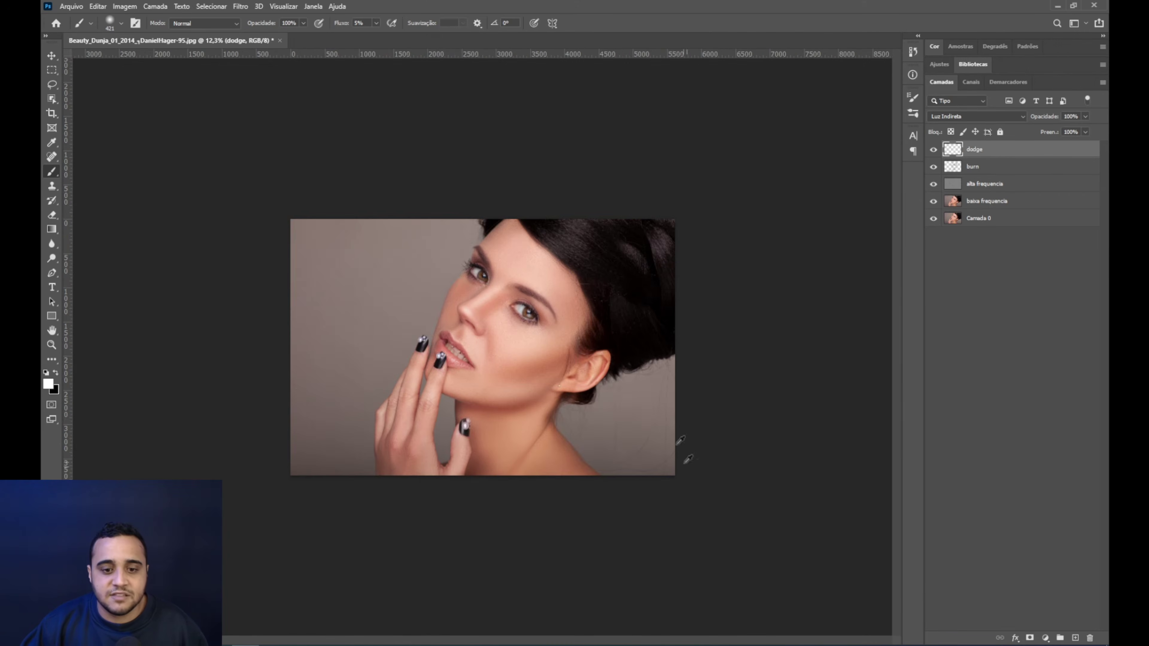
scroll(615, 380, up, 4)
scroll(638, 380, down, 2)
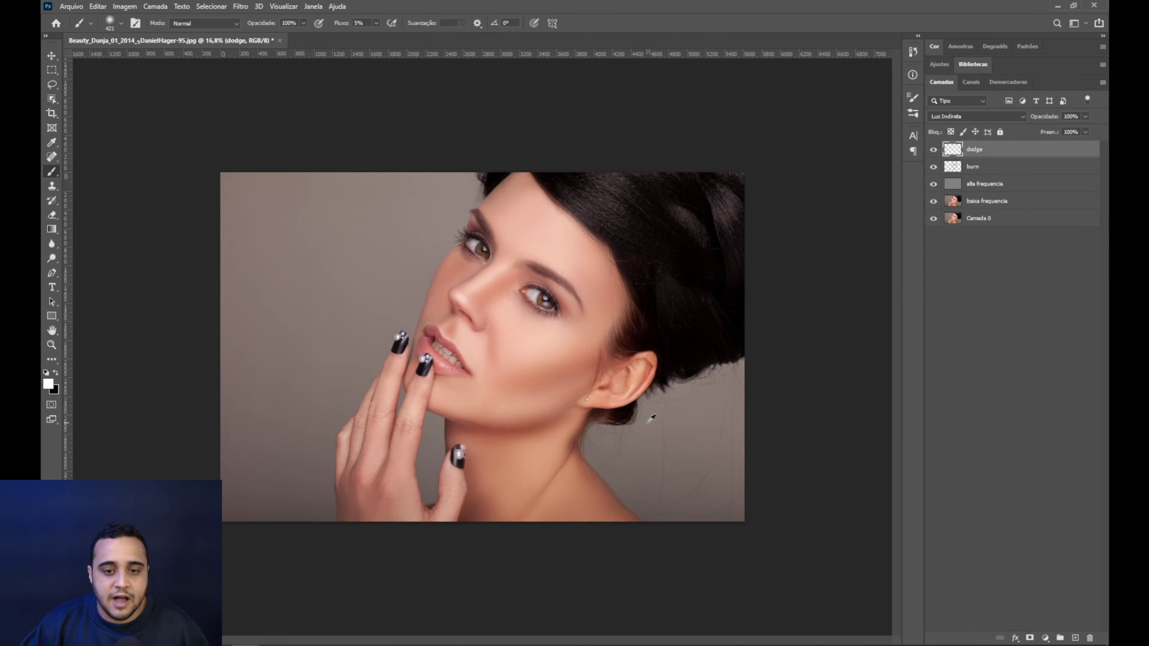
scroll(482, 349, down, 2)
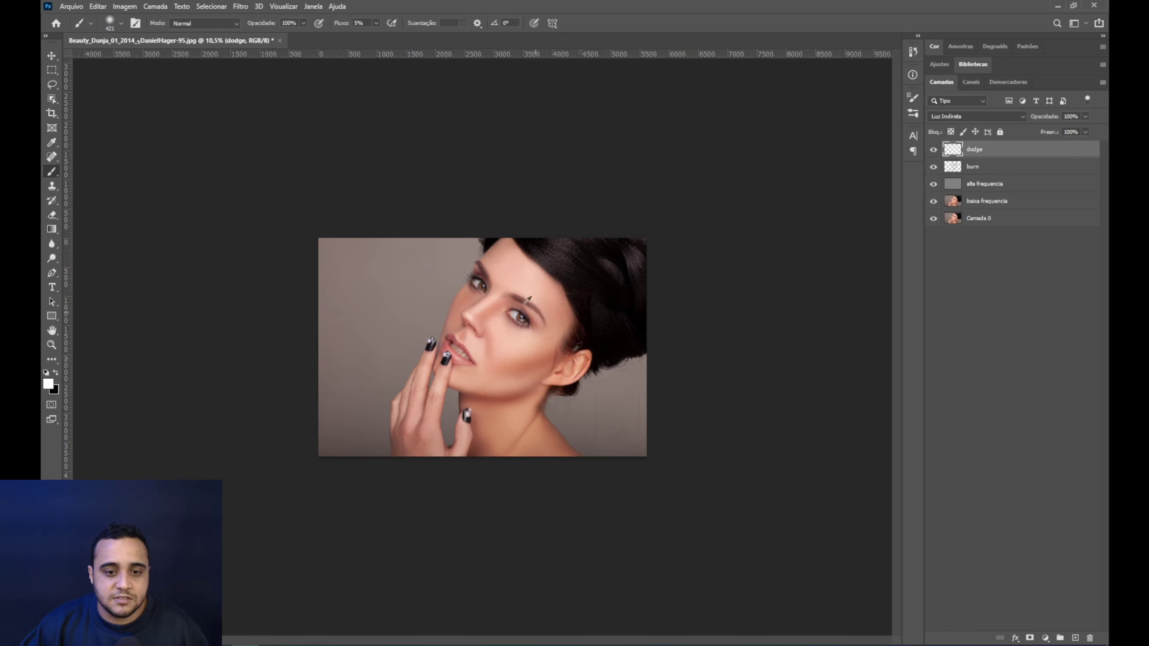
- Shrink the brush and lighten small highlights around the nose and nostril on the dodge layer
scroll(483, 349, up, 4)
alt+right_click(464, 264)
scroll(452, 251, up, 2)
alt+right_click(505, 225)
key(ctrl+0)
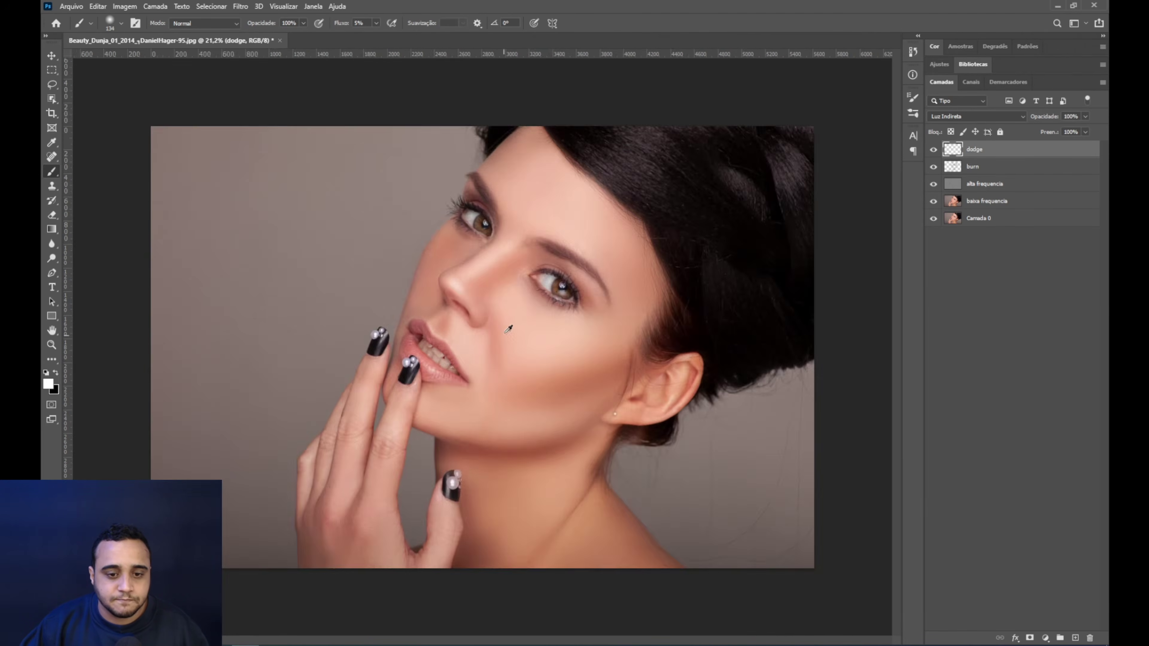
scroll(487, 300, up, 4)
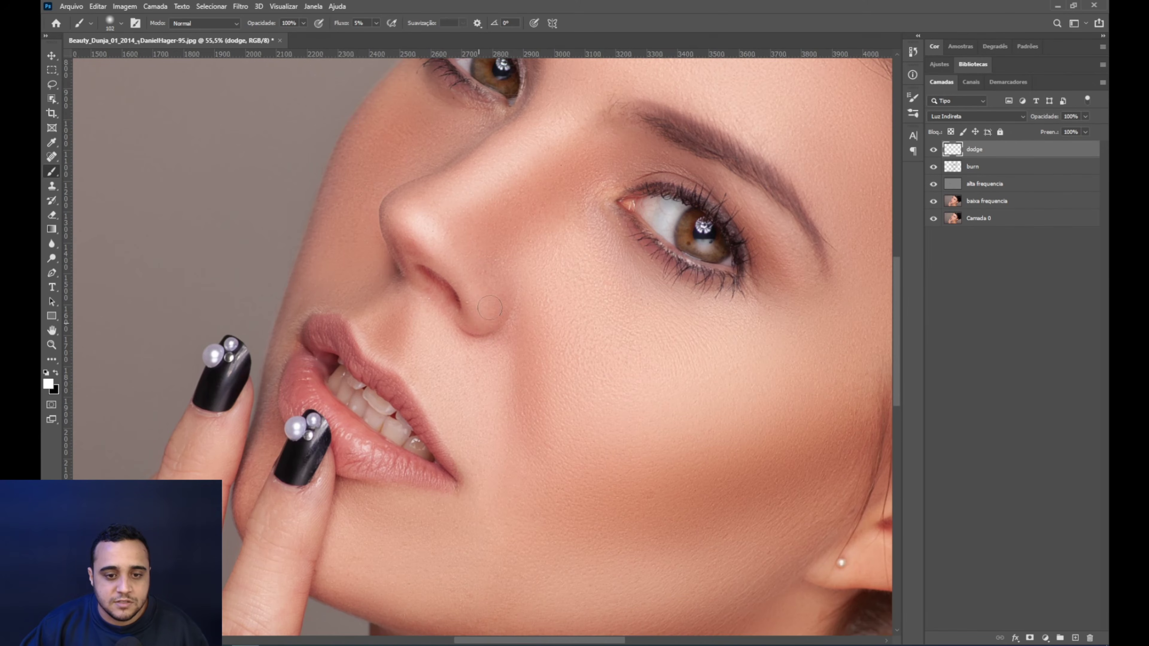
scroll(487, 292, down, 5)
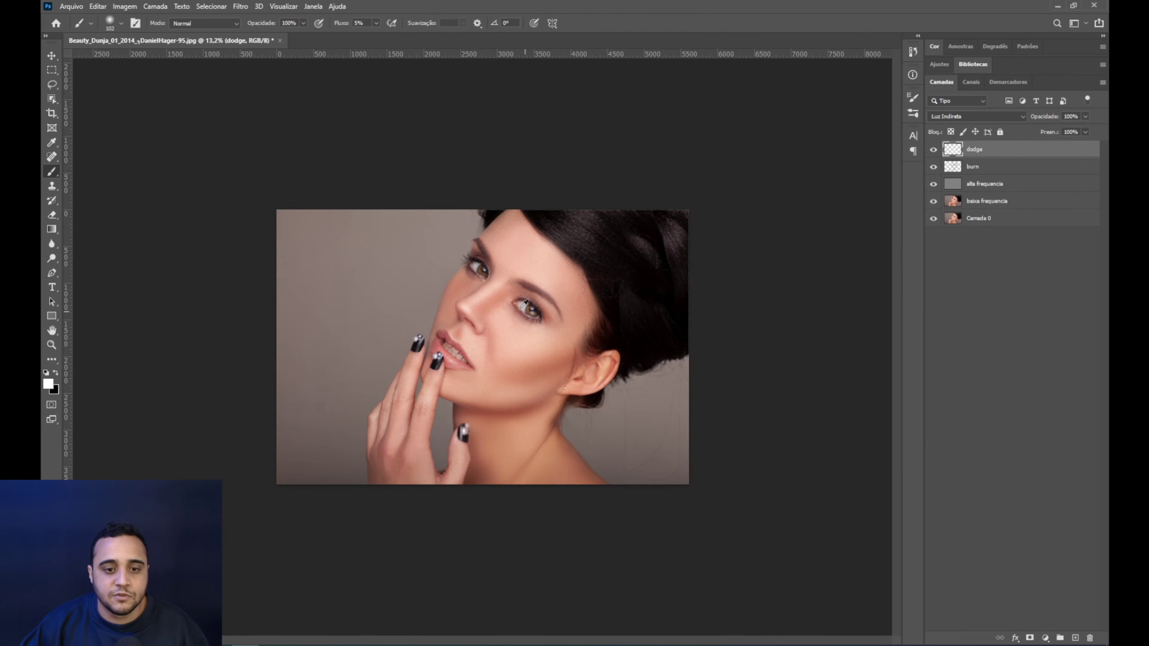
- Lighten the fingers, back of the hand, neck and ear on the dodge layer, adapting the soft brush's size to each area
scroll(427, 415, up, 2)
scroll(412, 443, up, 2)
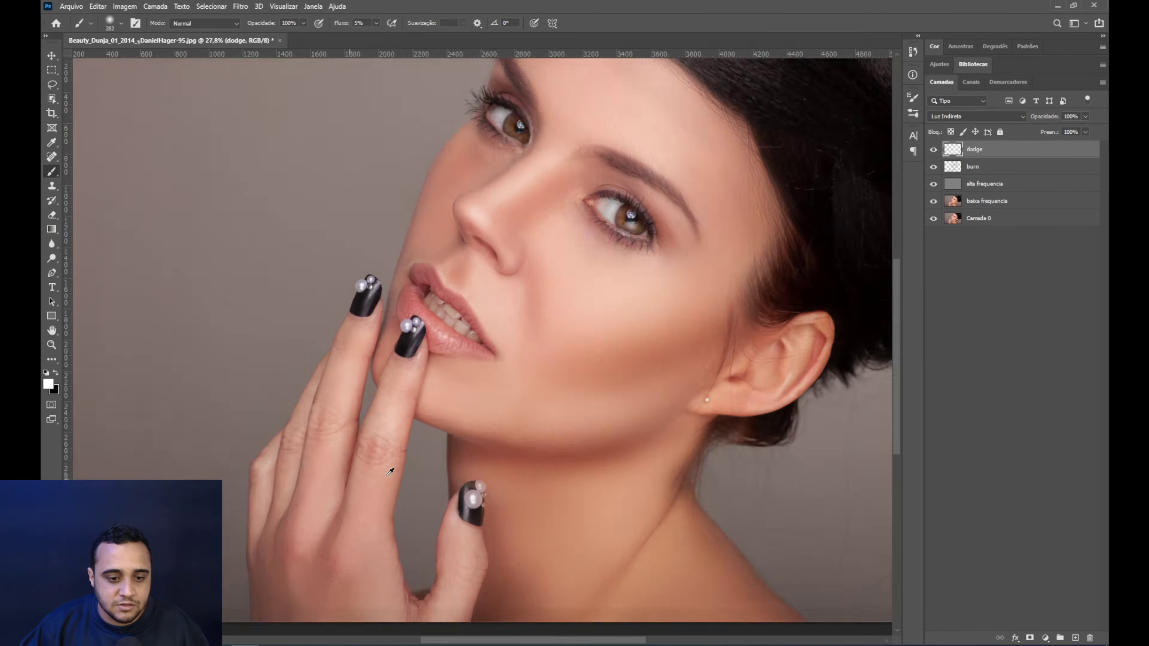
drag(381, 434, 362, 433)
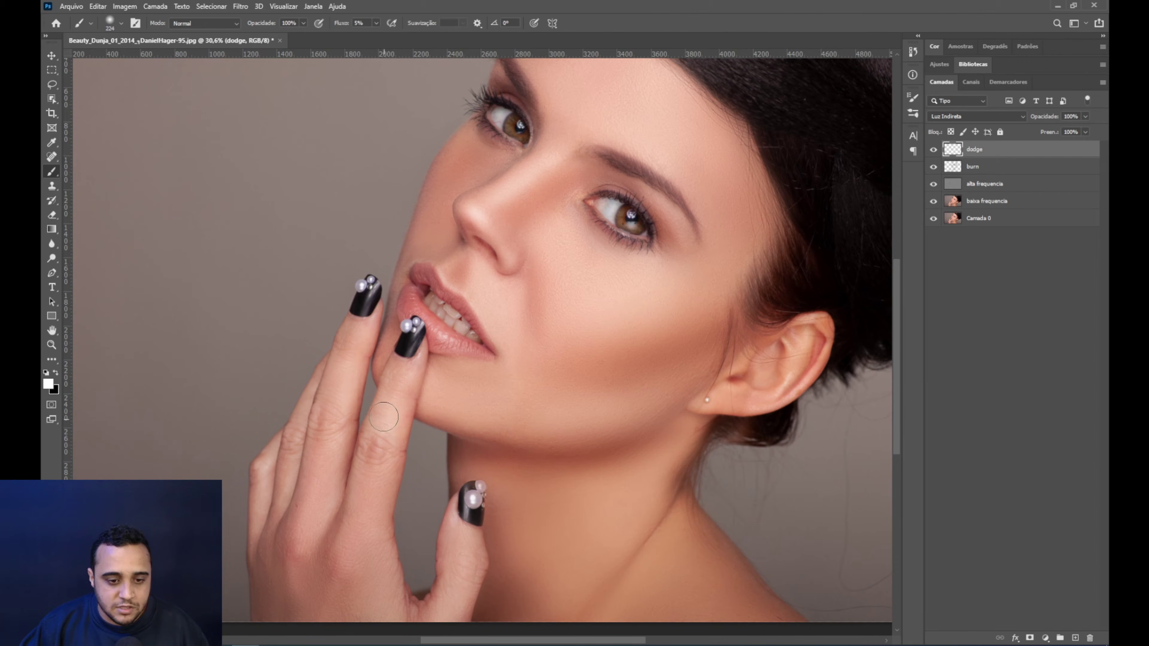
drag(358, 535, 357, 526)
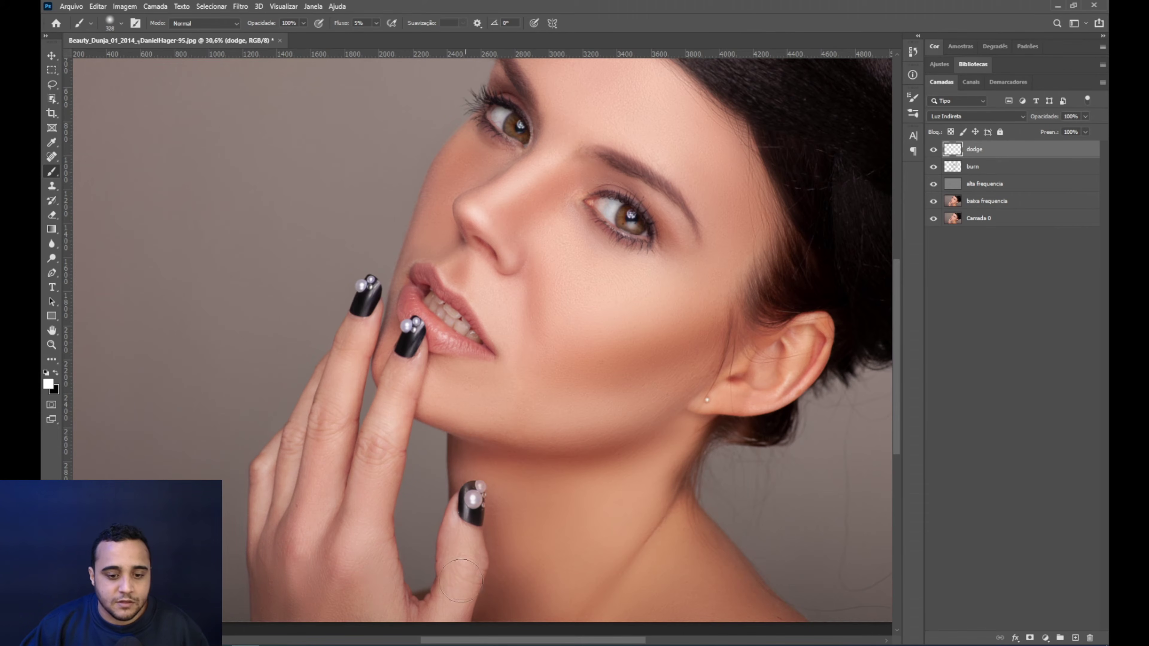
drag(591, 533, 601, 508)
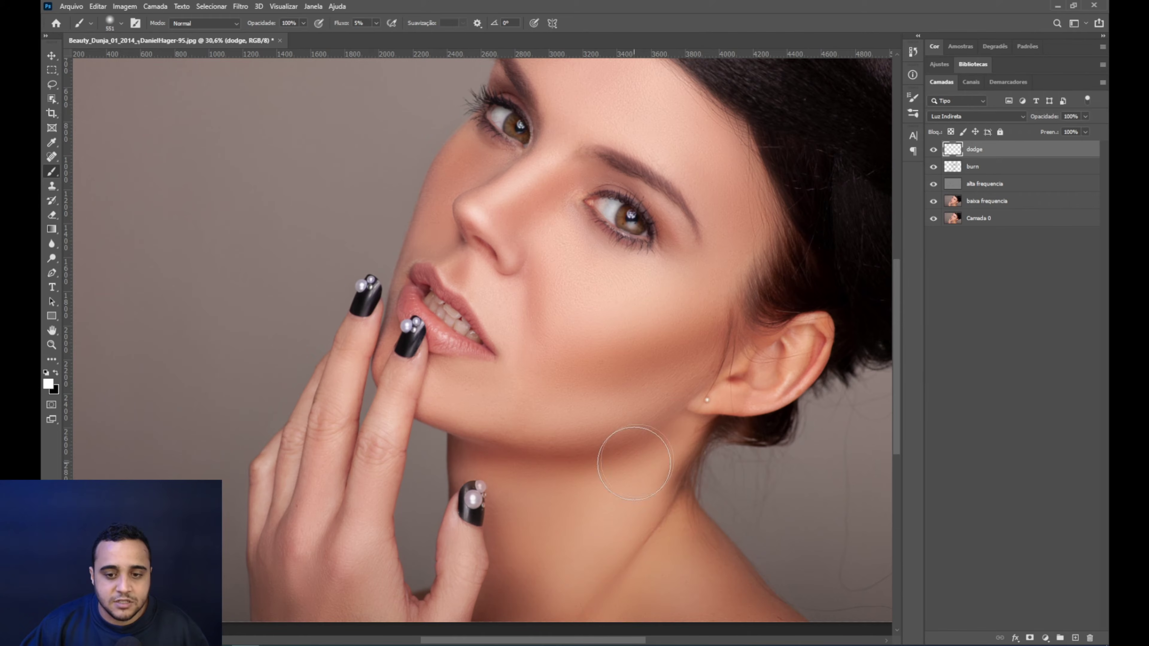
drag(725, 413, 710, 412)
- Enlarge the brush to 794 px and brighten the shine on the dark hair on the dodge layer
mouse_move(575, 159)
mouse_down()
mouse_move(561, 157)
mouse_move(607, 161)
mouse_up()
scroll(620, 177, down, 4)
scroll(610, 226, up, 4)
scroll(619, 204, down, 5)
drag(620, 206, 616, 193)
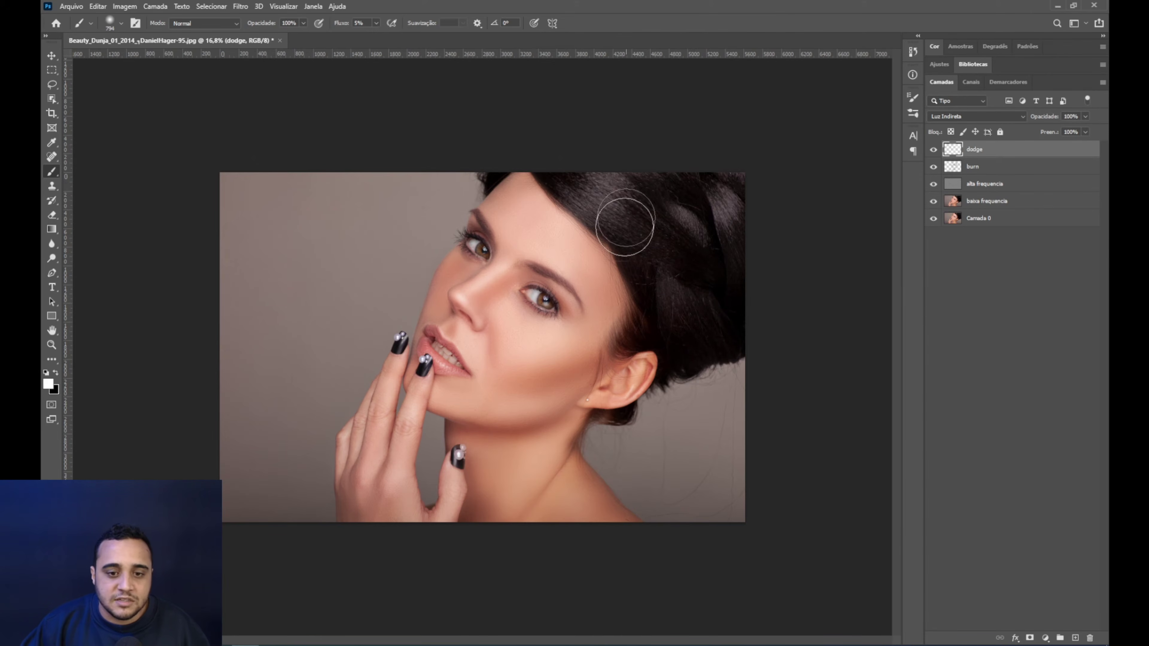
- Compare the portrait with the dodge layer hidden and shown
scroll(697, 233, up, 1)
click(933, 150)
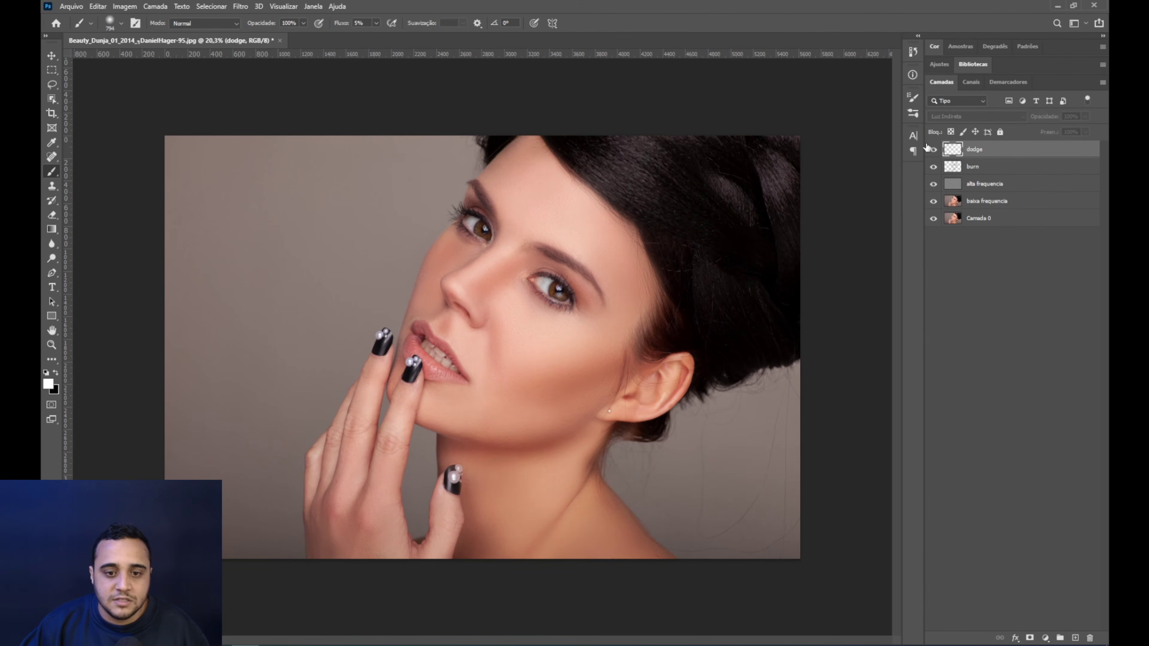
click(933, 150)
click(933, 150)
click(933, 150)
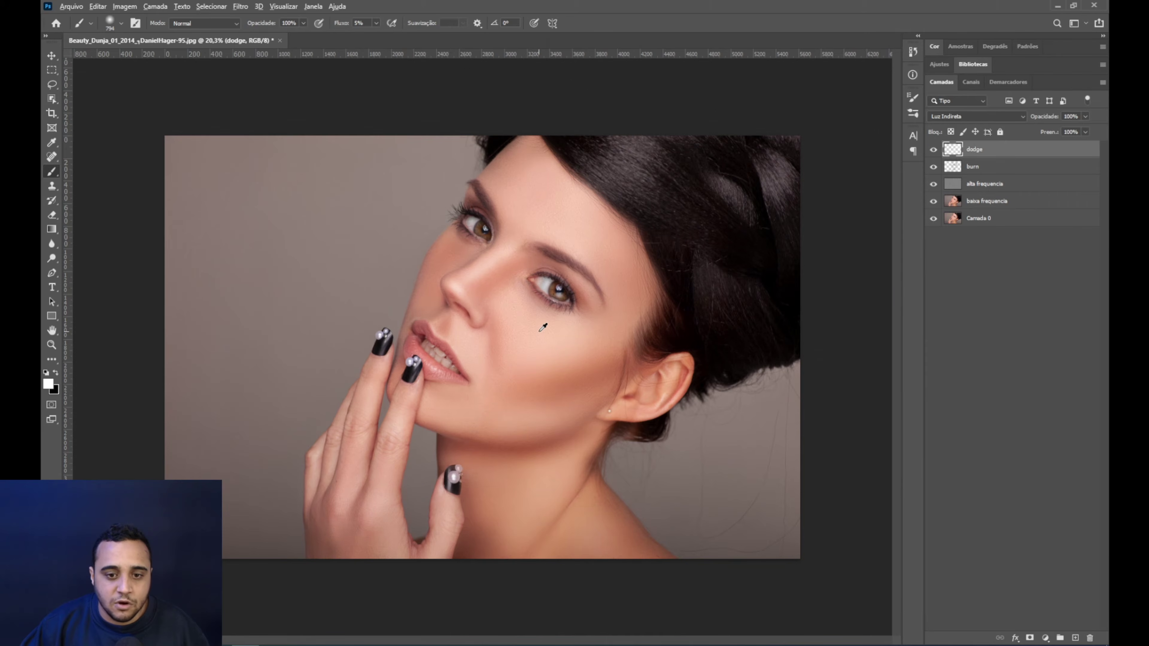
scroll(540, 332, up, 2)
drag(600, 329, 497, 318)
scroll(498, 318, down, 2)
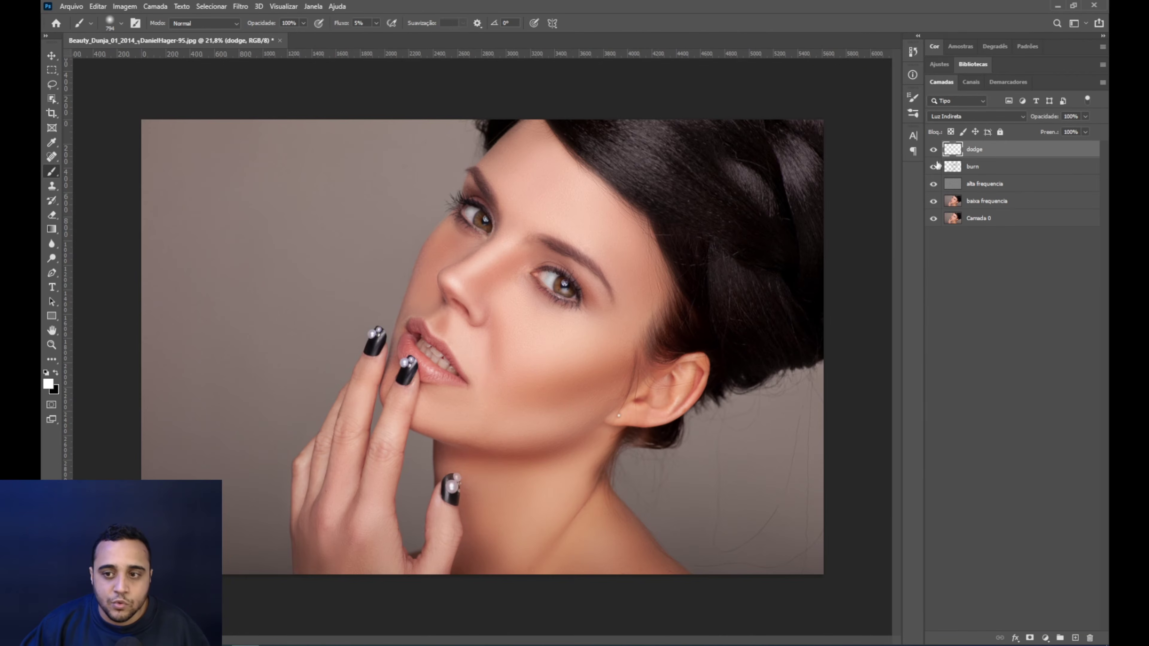
click(932, 150)
click(933, 150)
click(933, 150)
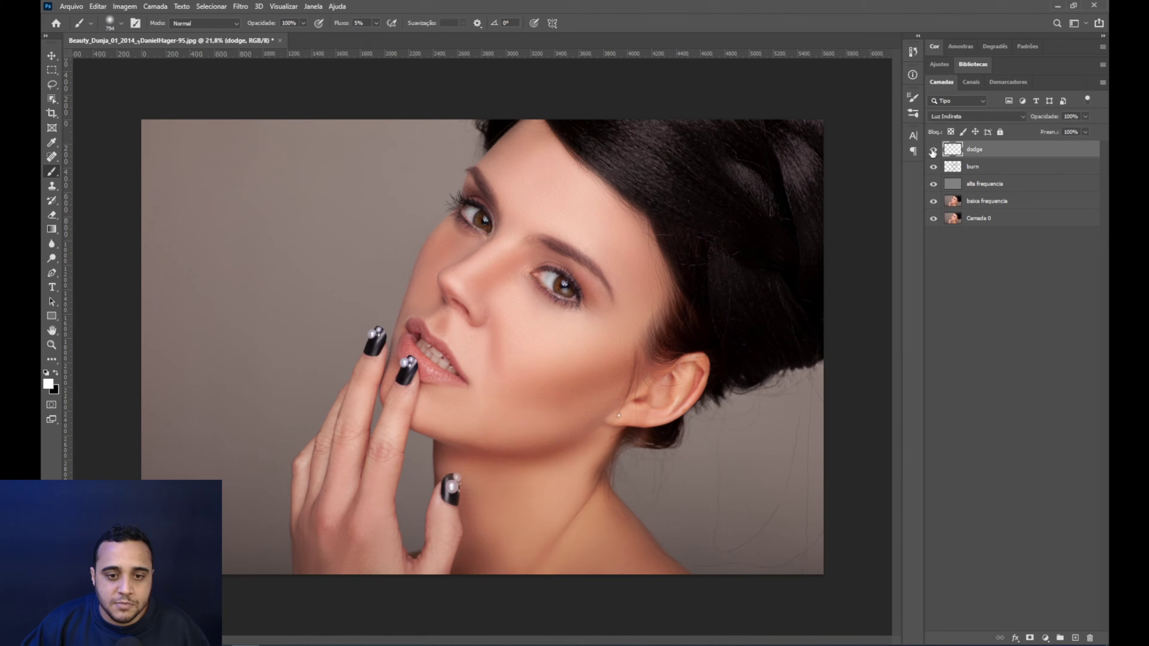
- Lower the dodge layer's opacity to 87% and compare the image with and without the layer
click(1086, 117)
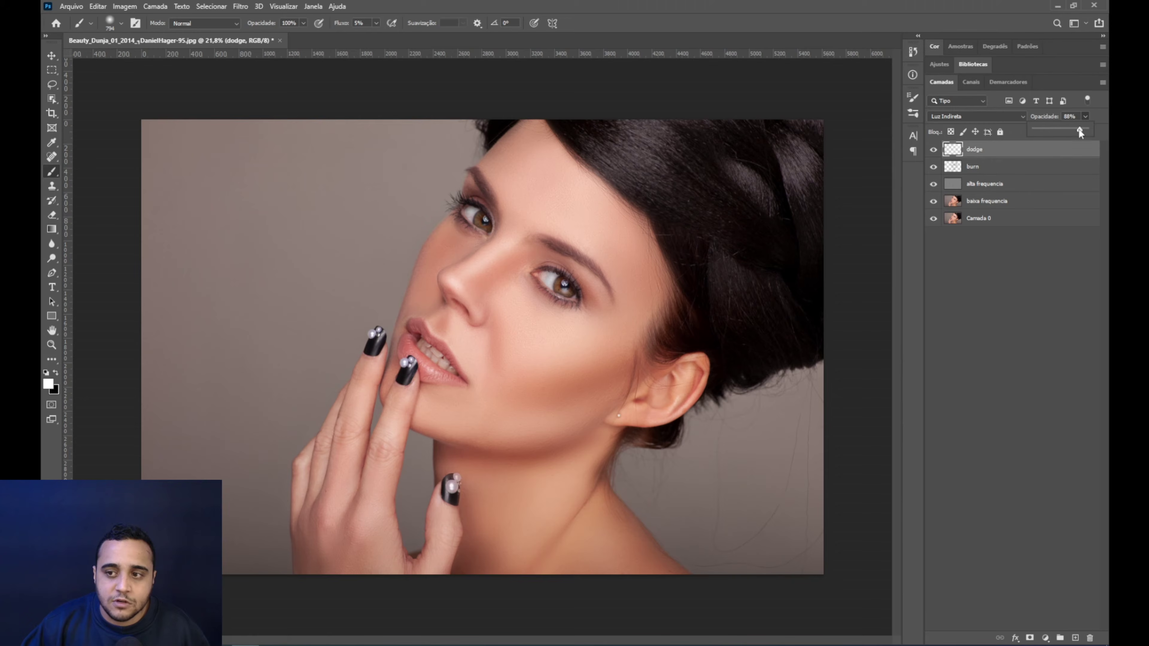
drag(1079, 128, 1080, 128)
click(934, 150)
click(933, 149)
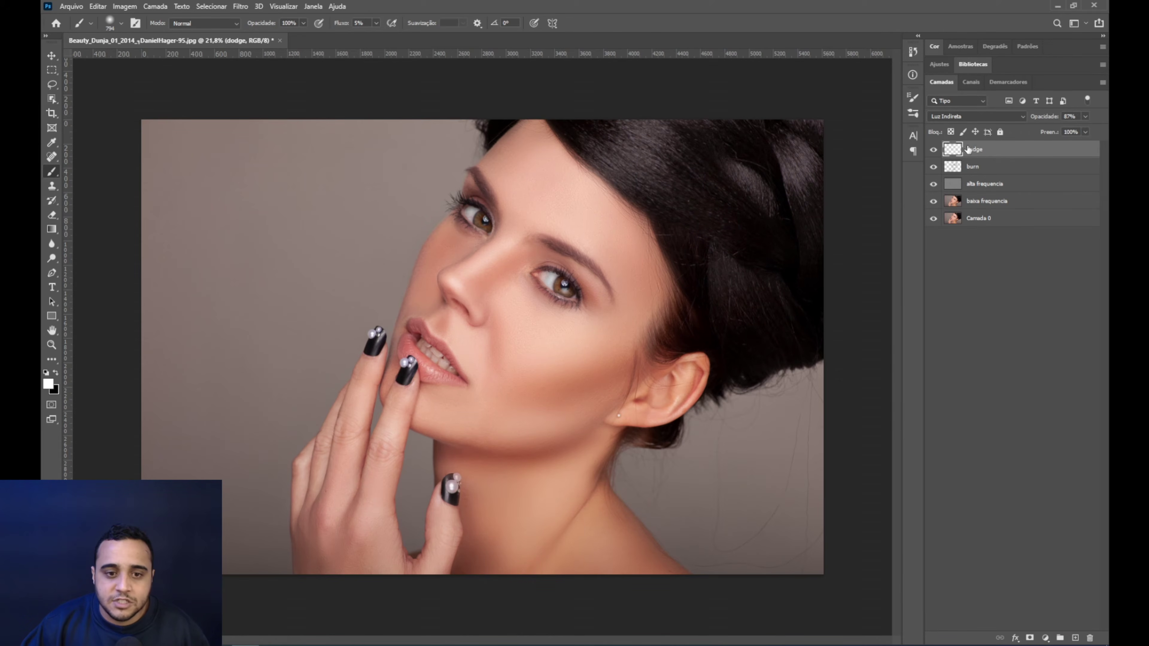
- Group the dodge and burn layers and name the group "d and b"
shift+click(980, 169)
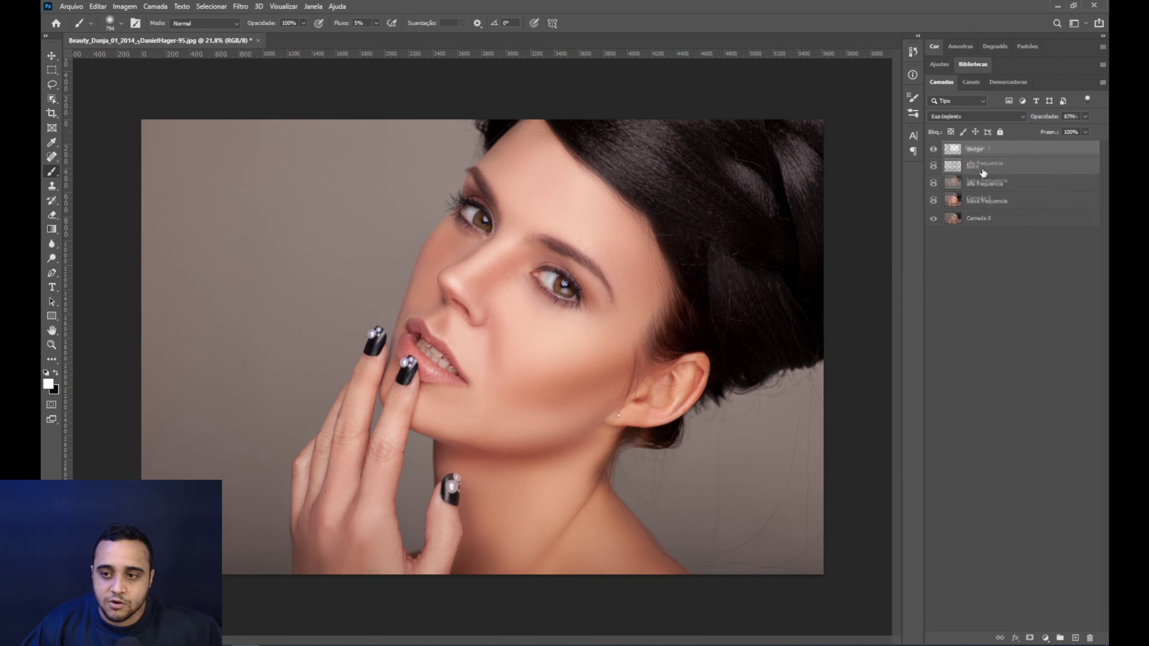
key(ctrl+g)
double_click(978, 148)
text(d and b)
key(Return)
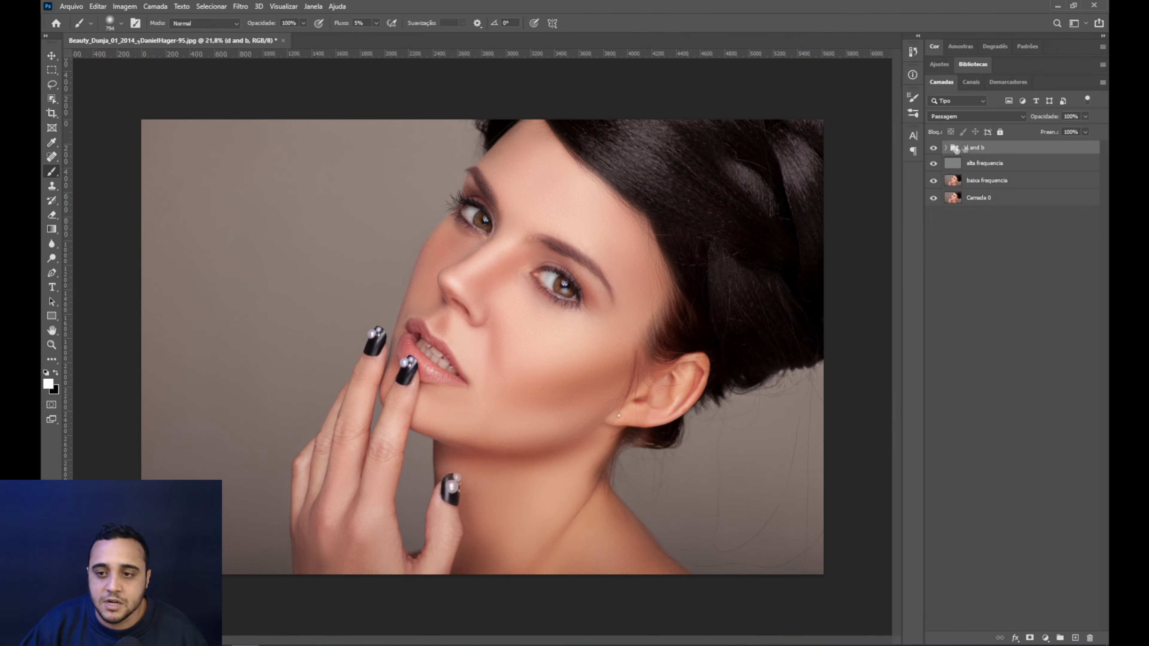
- Compare the portrait before and after the retouch by repeatedly hiding and showing the "d and b" group
click(934, 149)
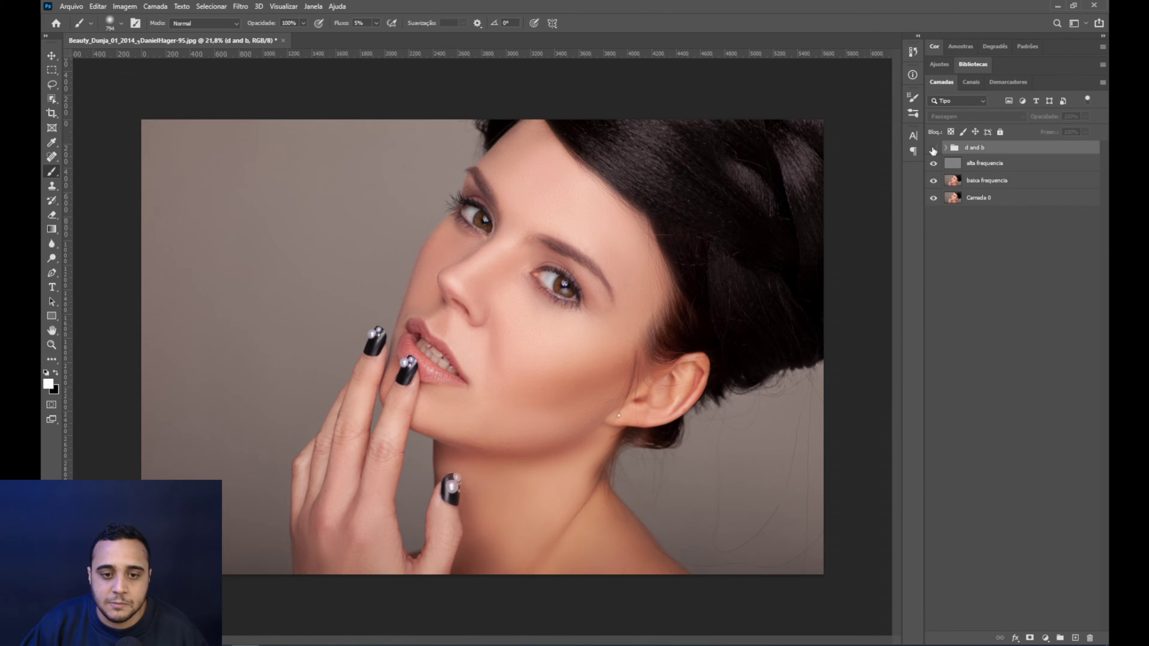
click(934, 148)
click(933, 149)
click(934, 148)
click(934, 148)
click(934, 149)
click(934, 148)
click(934, 148)
click(934, 148)
click(934, 148)
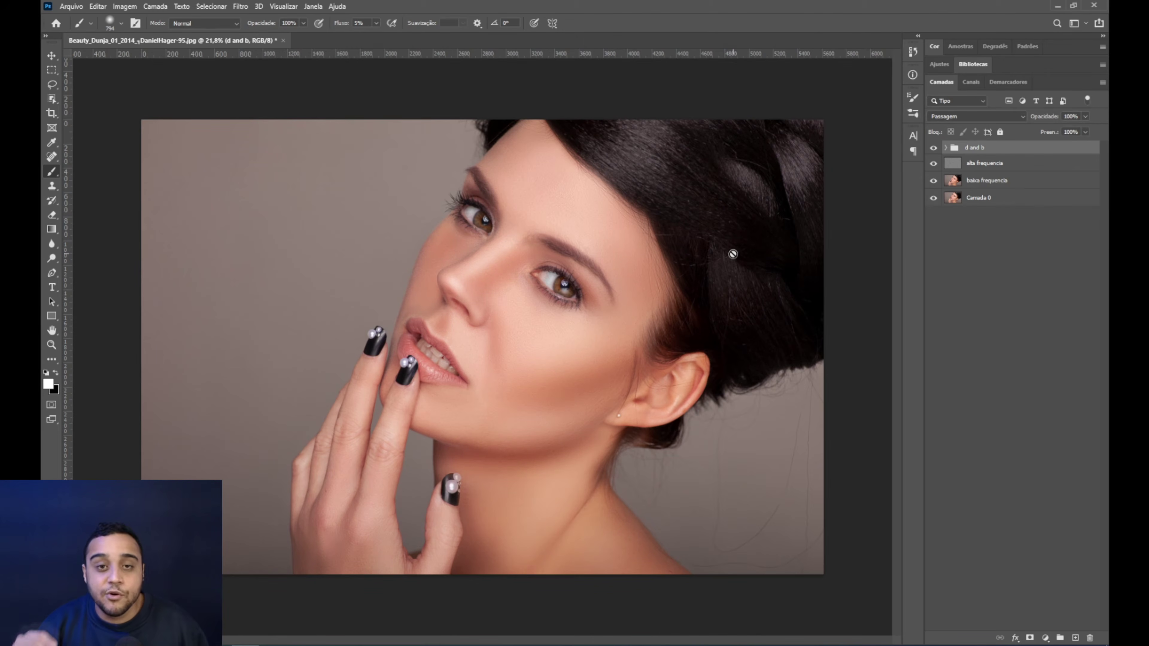
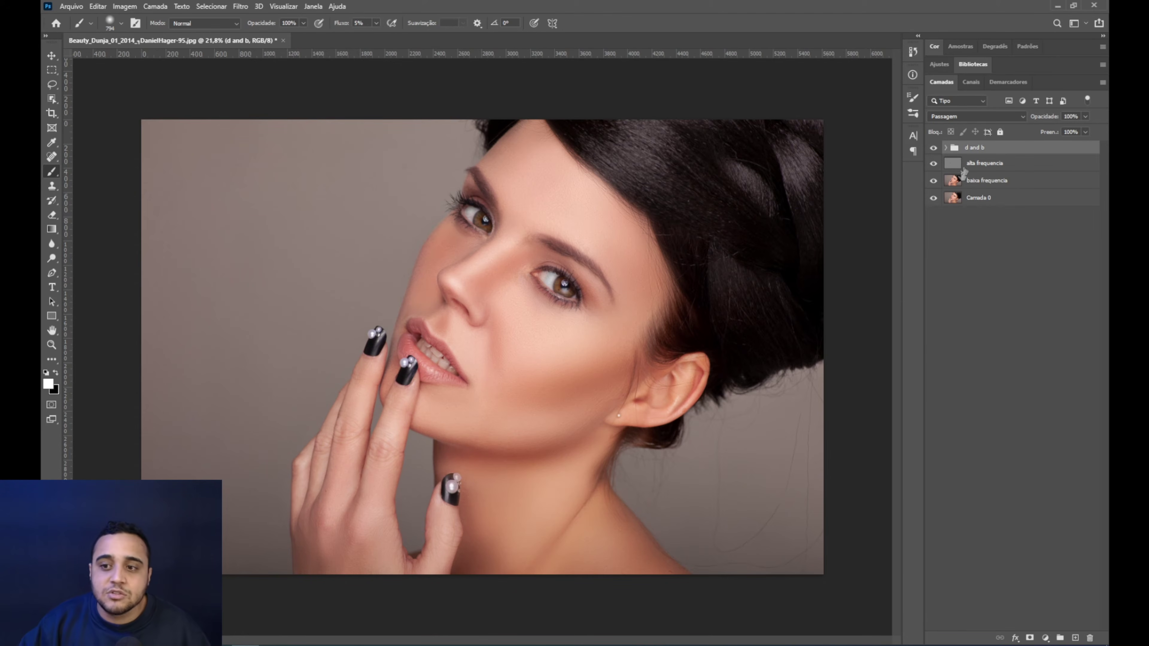
click(933, 149)
click(933, 149)
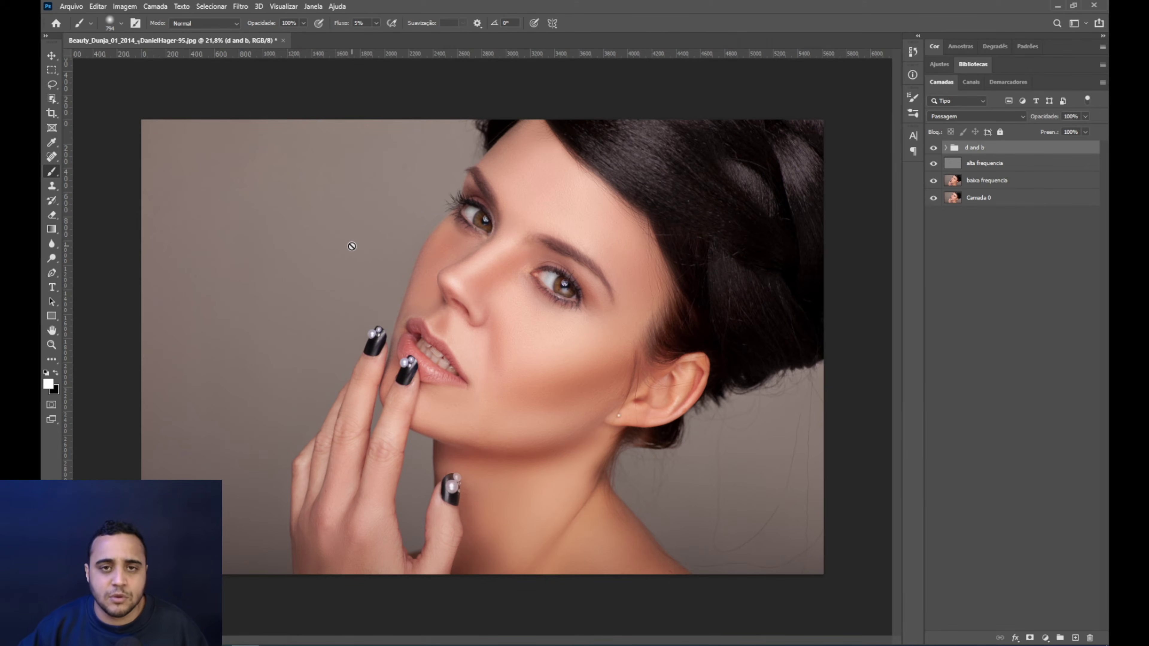
- Create an empty layer group above "d and b" and name it "dodge and burn pontual"
scroll(390, 189, up, 5)
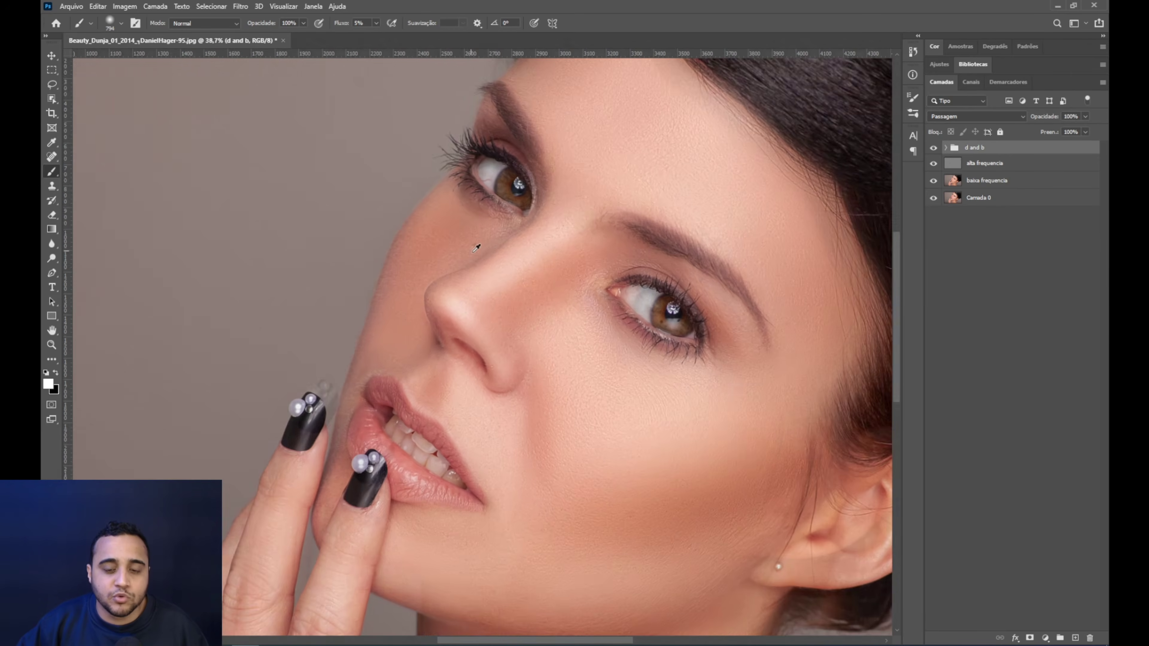
scroll(656, 327, right, 2)
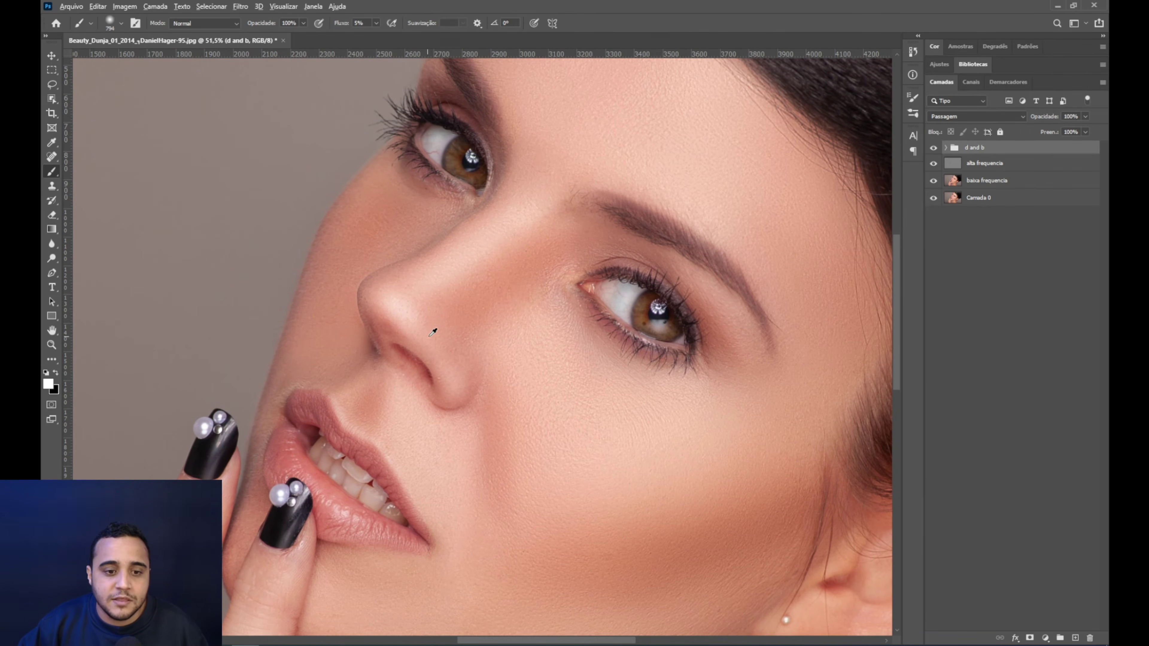
scroll(434, 333, up, 2)
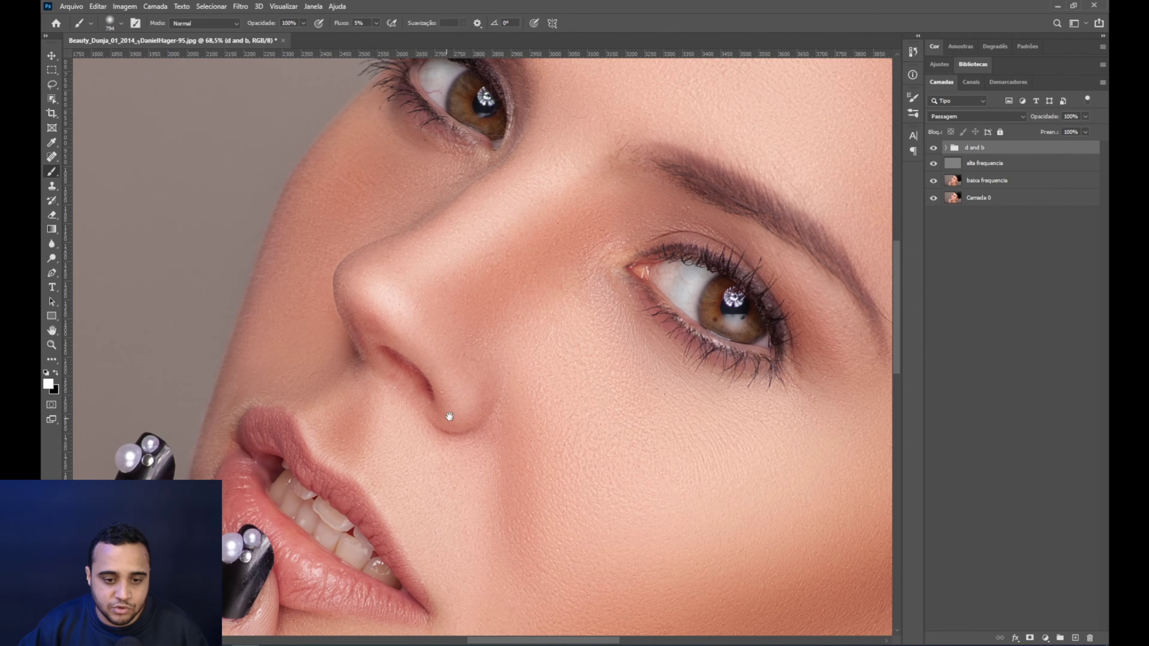
drag(449, 415, 502, 359)
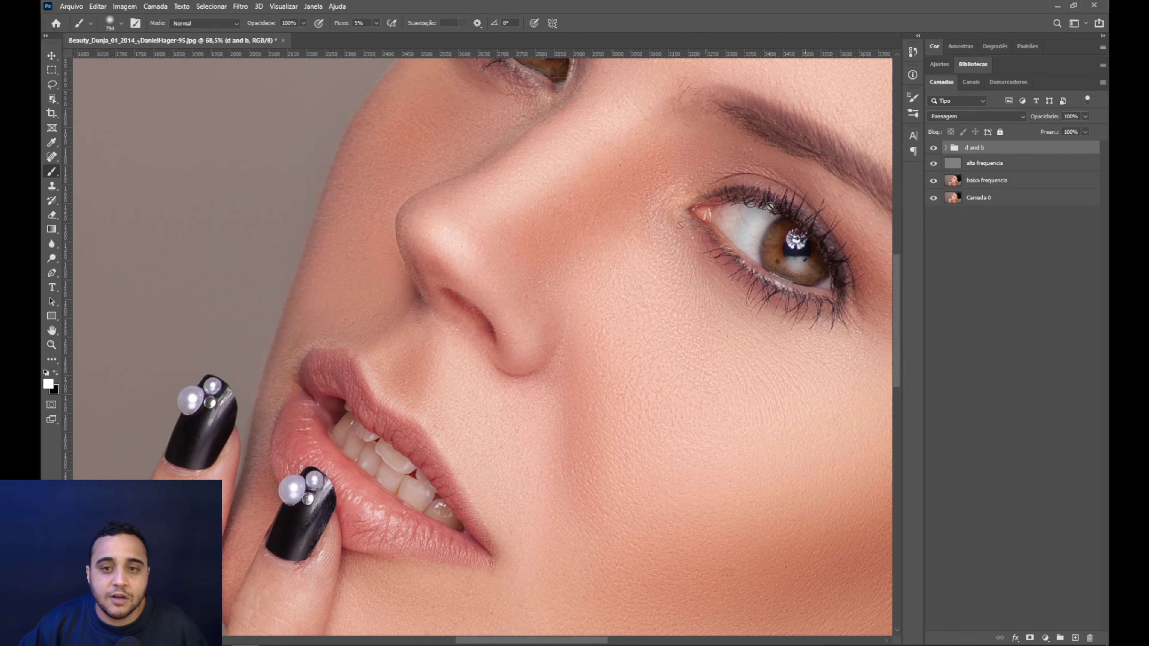
click(1060, 638)
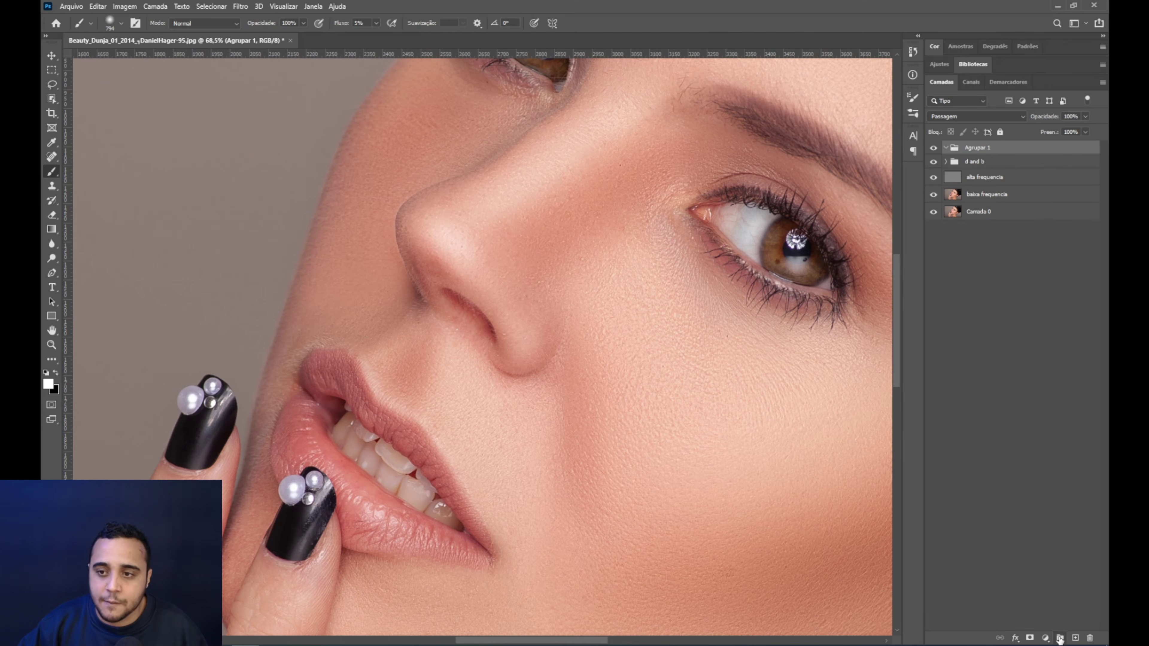
text(do)
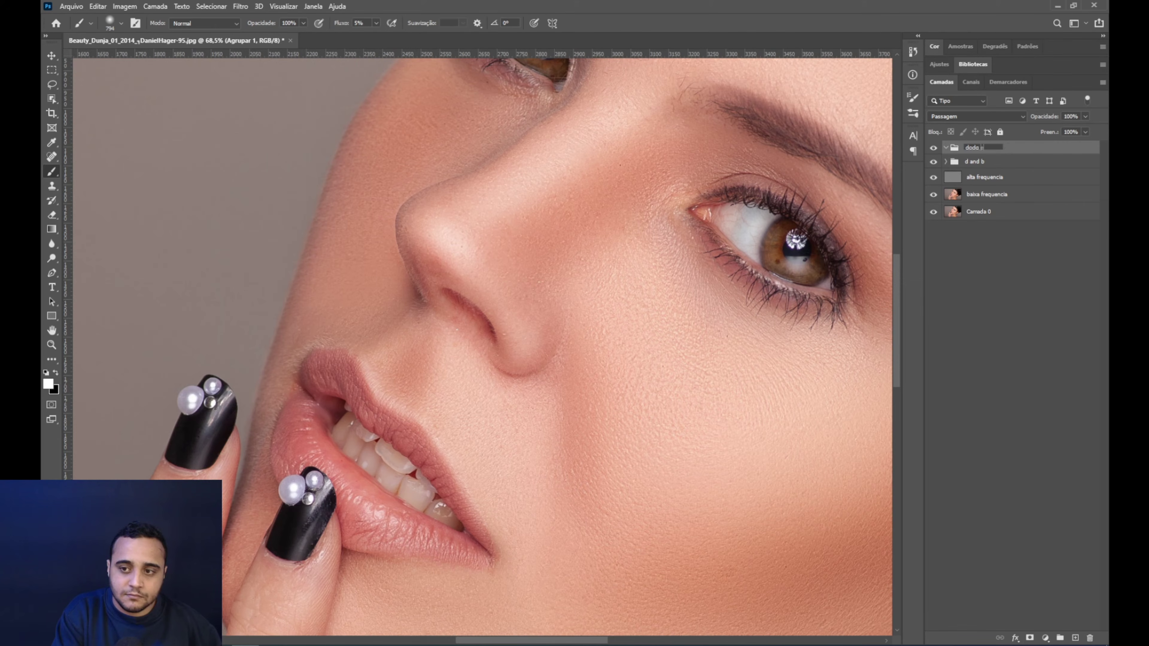
text(dge and burn)
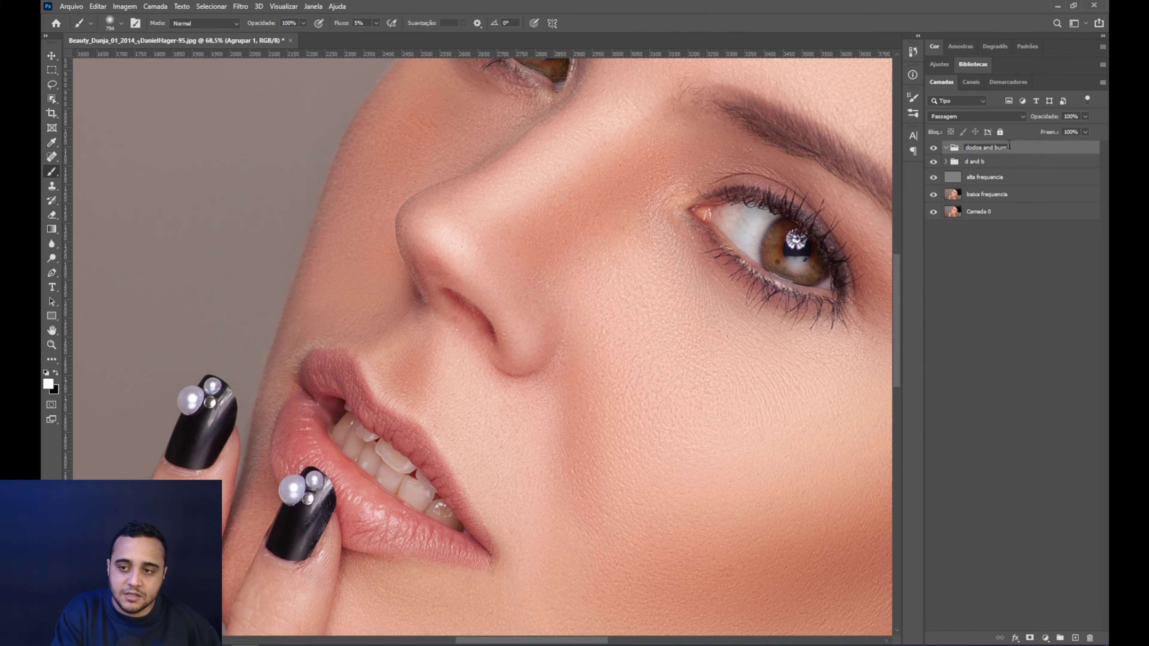
text( pontual)
key(Return)
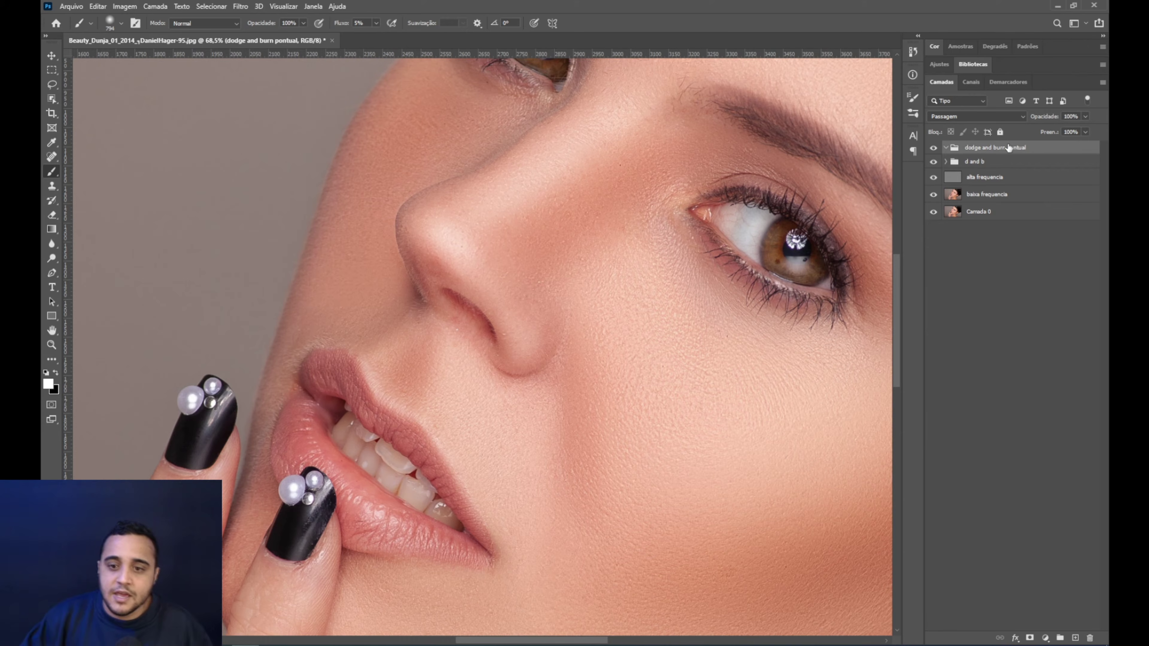
- Add two new layers inside the "dodge and burn pontual" group and set both to the Luz Indireta blend mode
drag(496, 236, 428, 239)
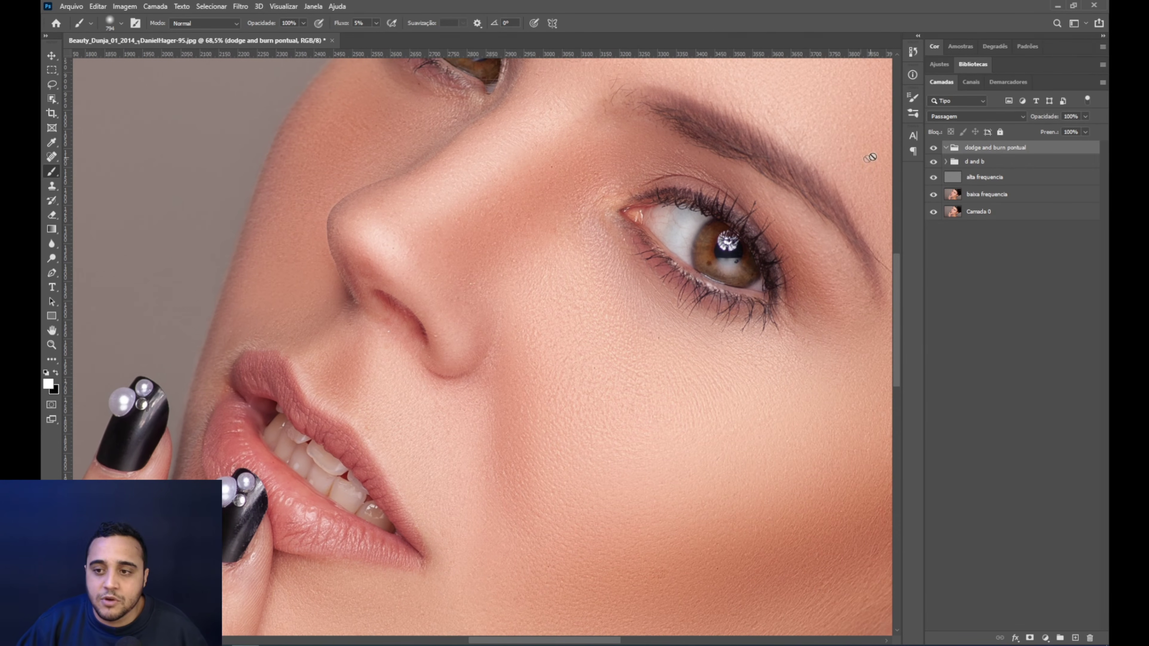
click(1076, 638)
click(1076, 638)
double_click(985, 180)
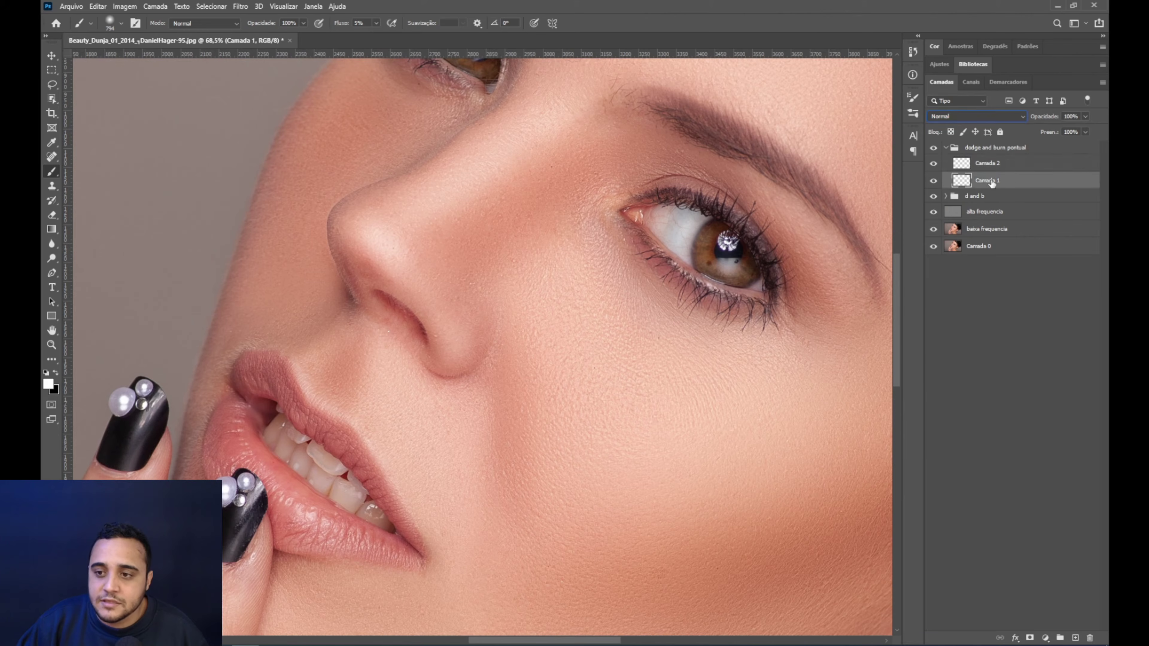
click(976, 116)
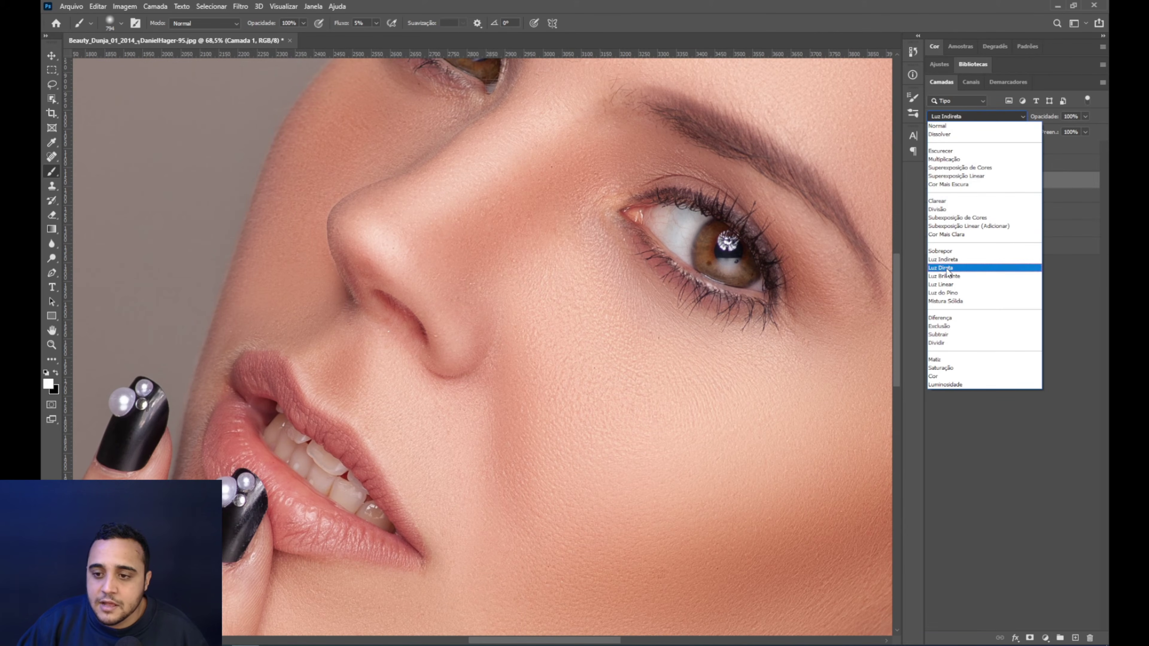
click(947, 271)
click(985, 166)
click(977, 116)
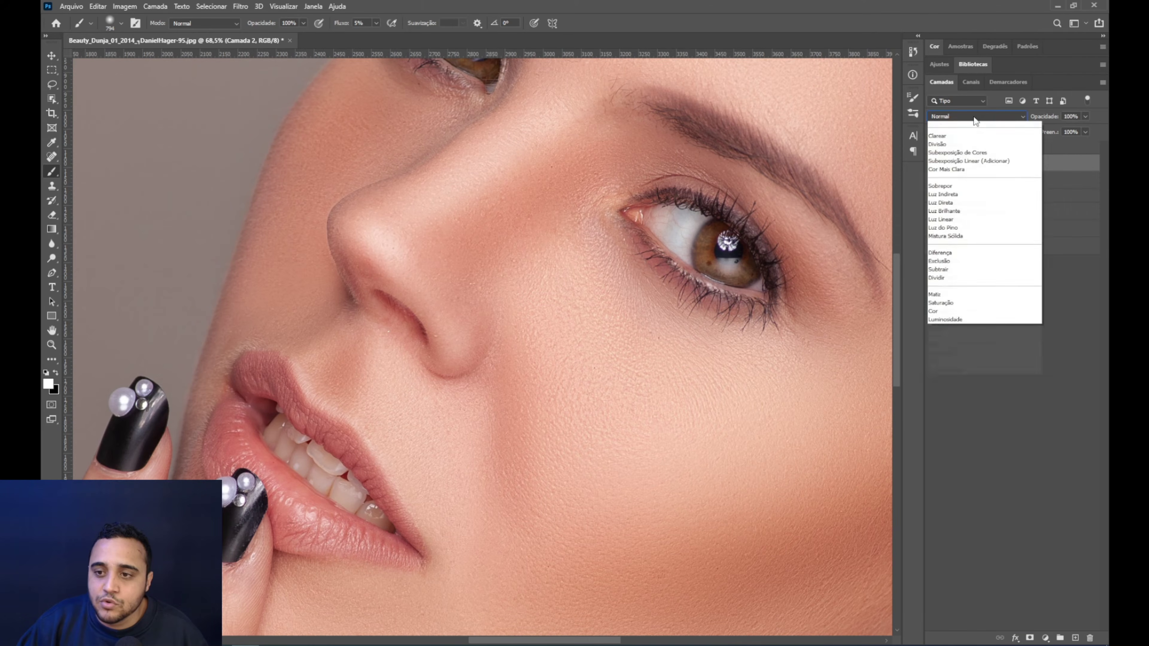
click(951, 261)
click(1000, 182)
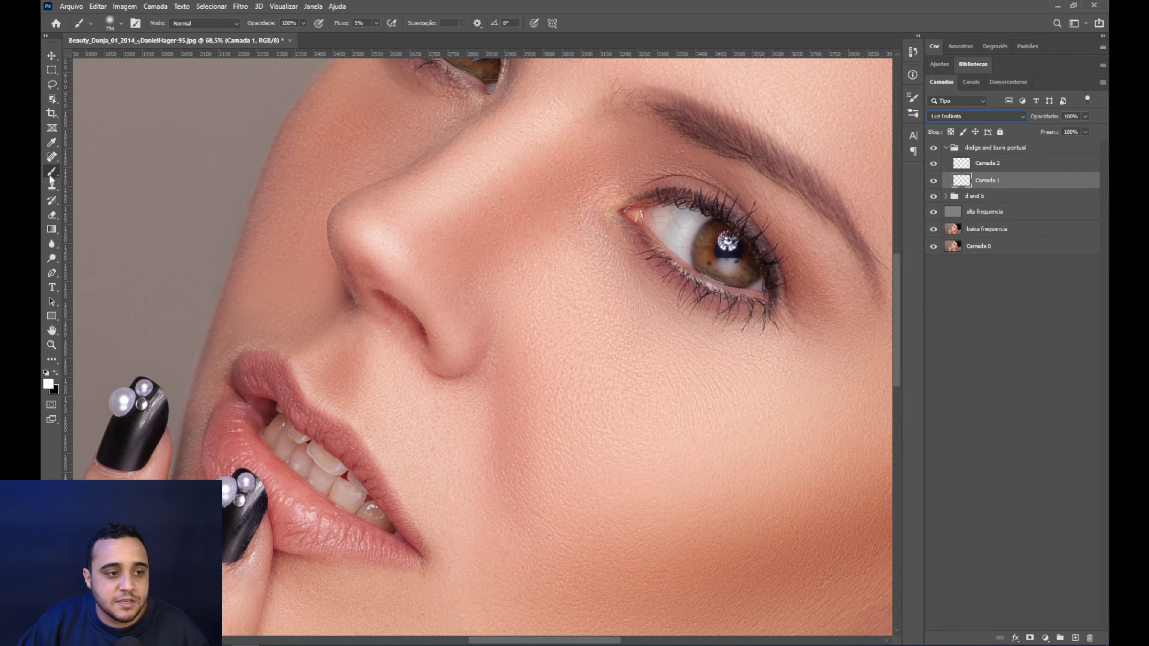
- Switch the foreground colour to black and darken the nostril edges and nose contour on Camada 1 with a small brush
click(55, 373)
drag(520, 364, 437, 362)
scroll(521, 253, left, 1)
scroll(451, 311, up, 1)
drag(448, 319, 412, 324)
scroll(498, 308, left, 1)
drag(524, 300, 518, 304)
mouse_move(457, 278)
mouse_down()
mouse_move(491, 301)
mouse_move(462, 281)
mouse_move(475, 292)
mouse_up()
drag(514, 346, 502, 319)
drag(543, 381, 539, 382)
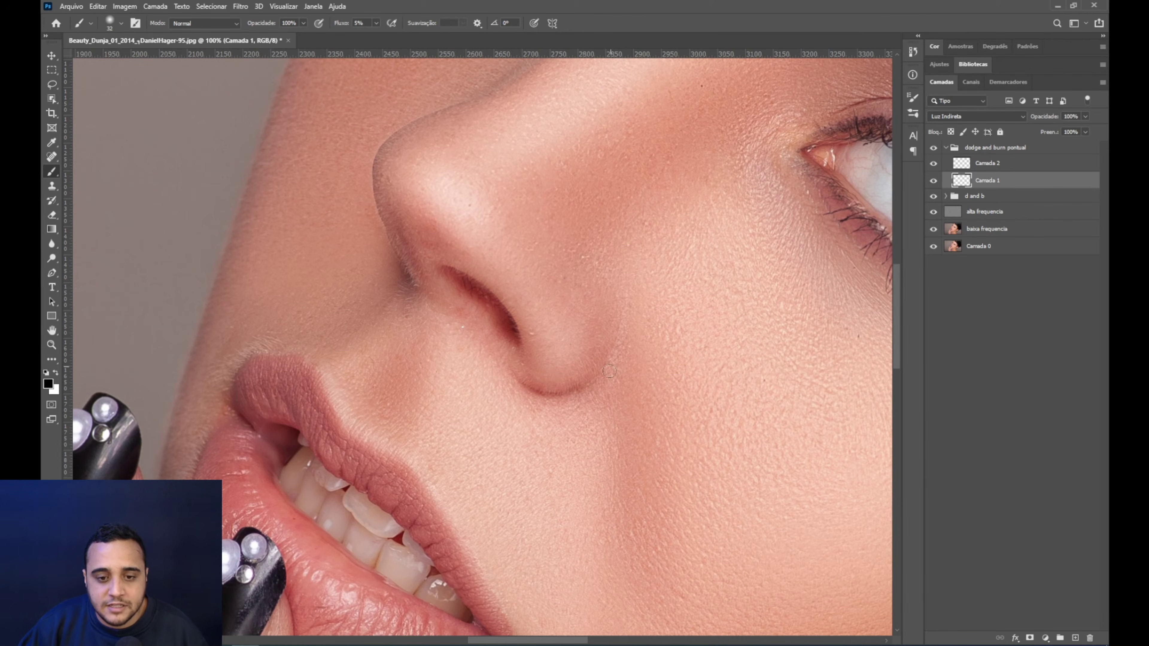
drag(589, 387, 597, 381)
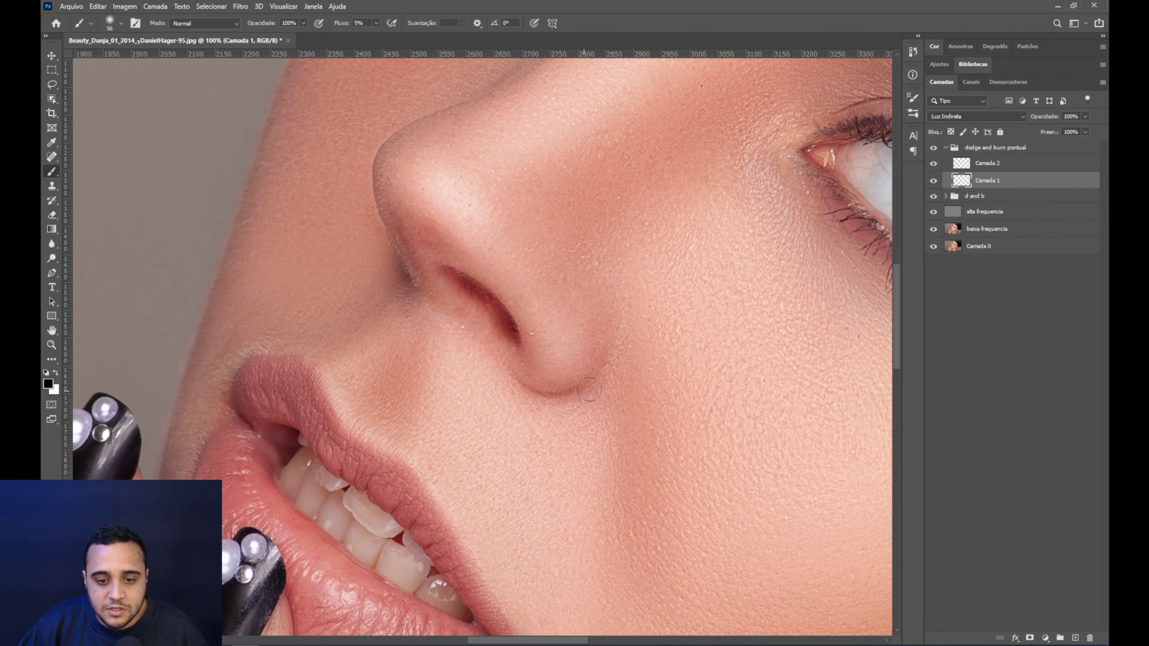
drag(398, 269, 389, 210)
- Darken bright spots on the skin between the nose and upper lip on Camada 1
drag(403, 291, 506, 229)
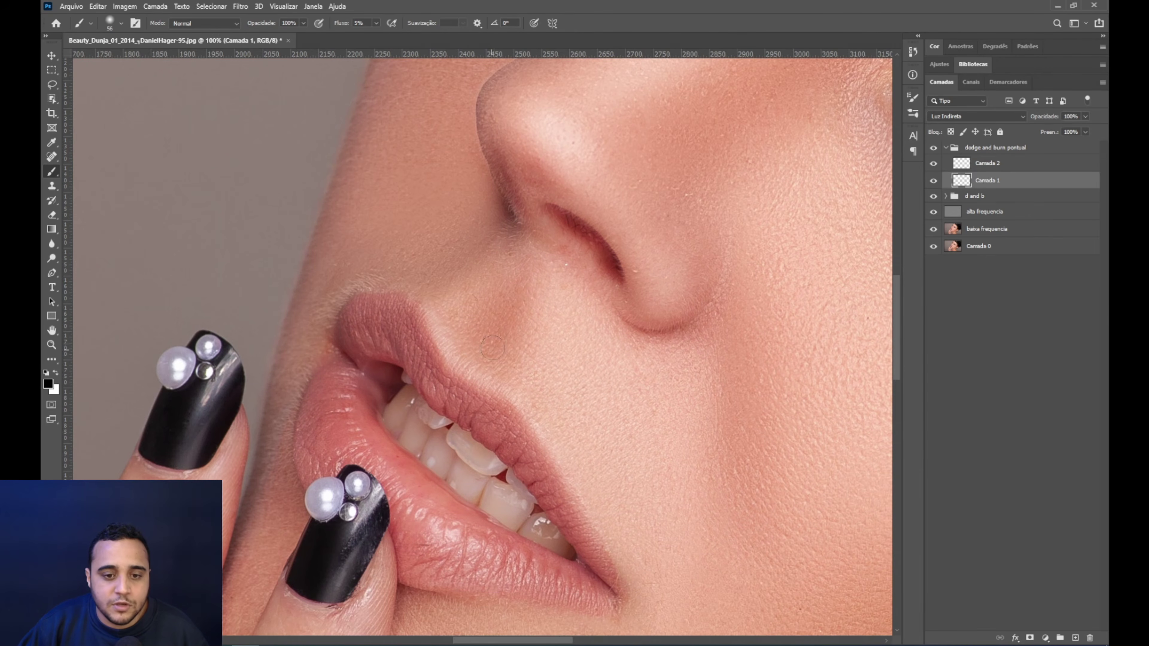
mouse_move(491, 360)
mouse_down()
mouse_move(523, 367)
mouse_move(512, 312)
mouse_up()
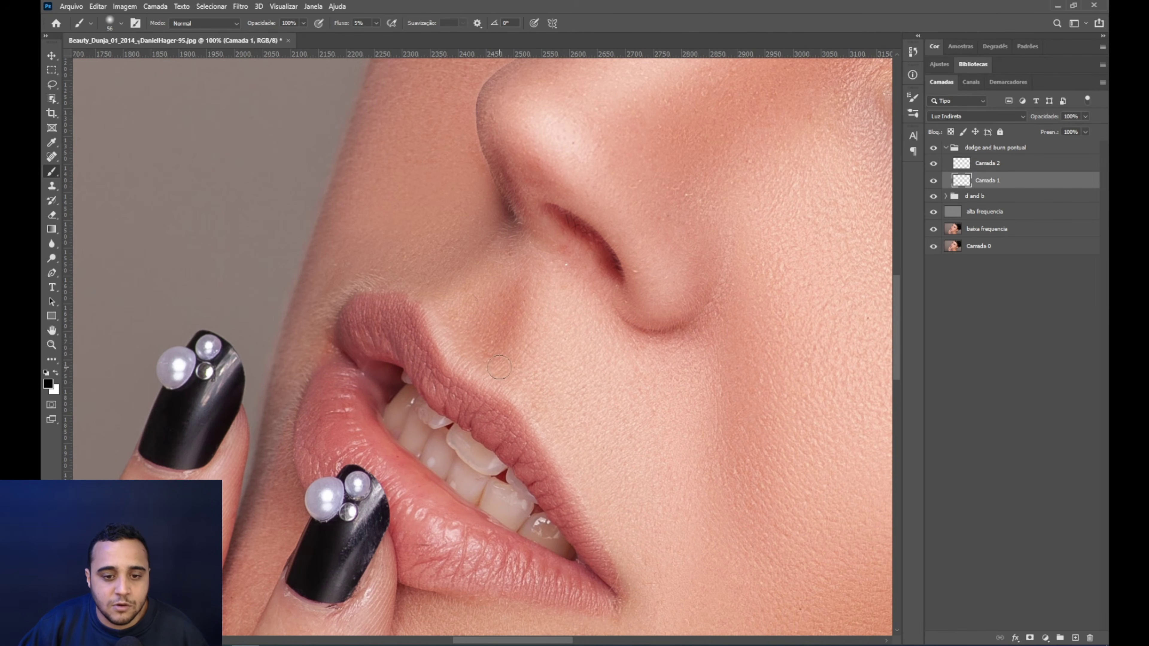
drag(499, 367, 496, 293)
mouse_move(420, 304)
mouse_down()
mouse_move(380, 260)
mouse_move(423, 279)
mouse_move(485, 363)
mouse_up()
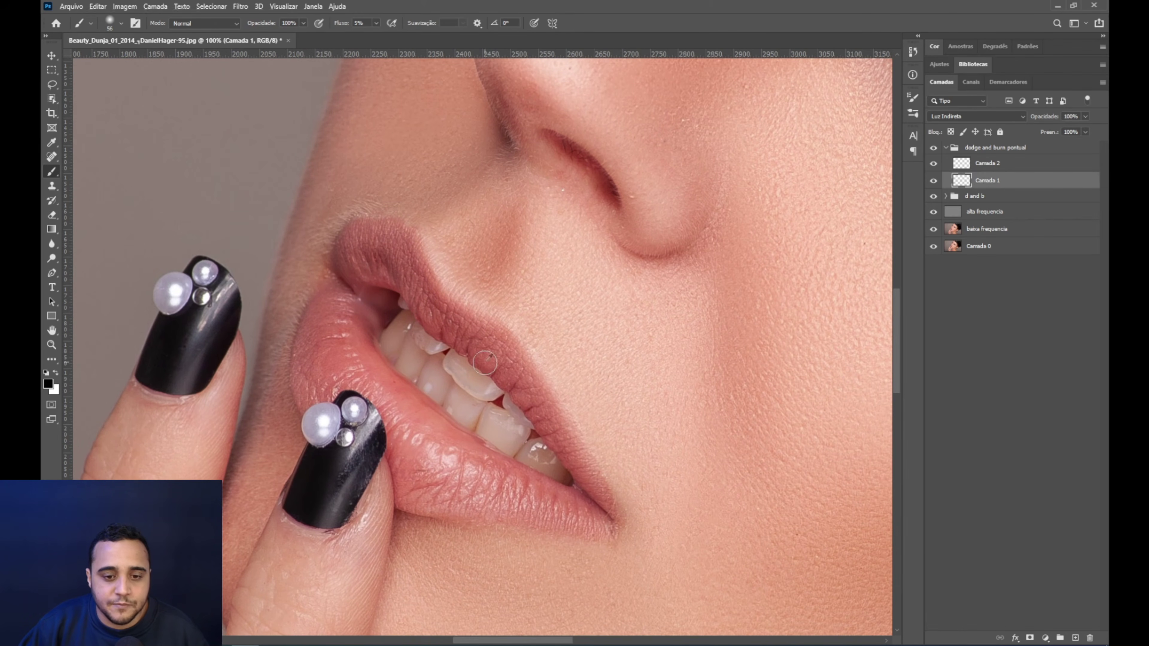
- Darken the upper and lower lip contours on Camada 1, and compare the portrait with that layer hidden and shown
mouse_move(527, 402)
mouse_down()
mouse_move(579, 498)
mouse_move(542, 493)
mouse_up()
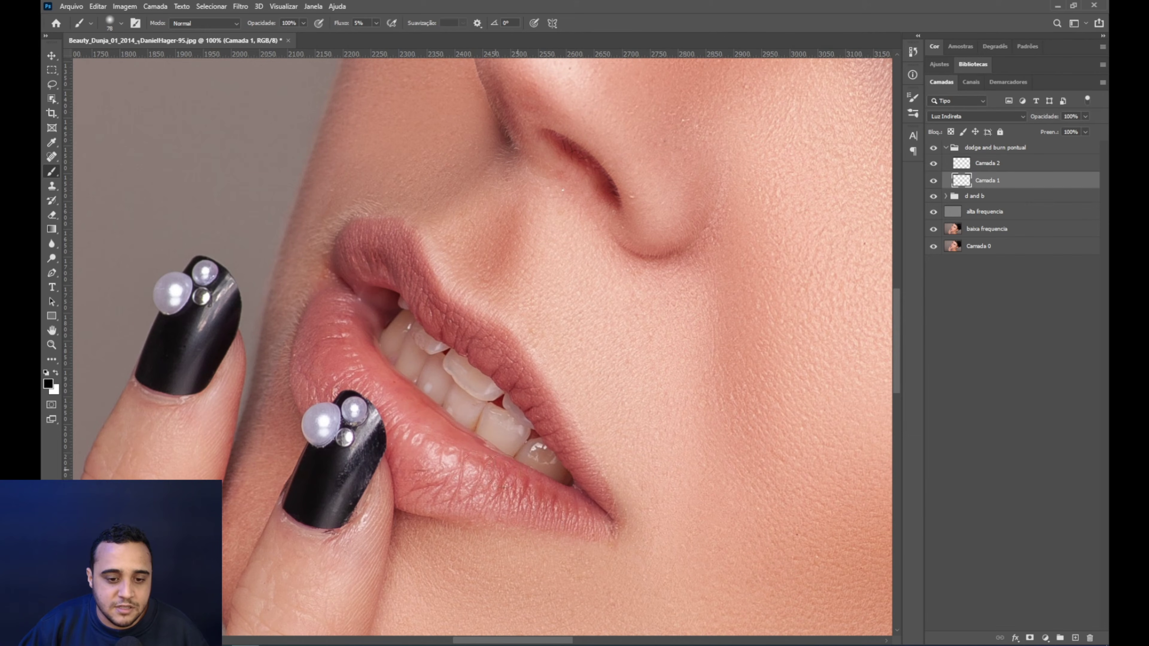
drag(441, 488, 553, 506)
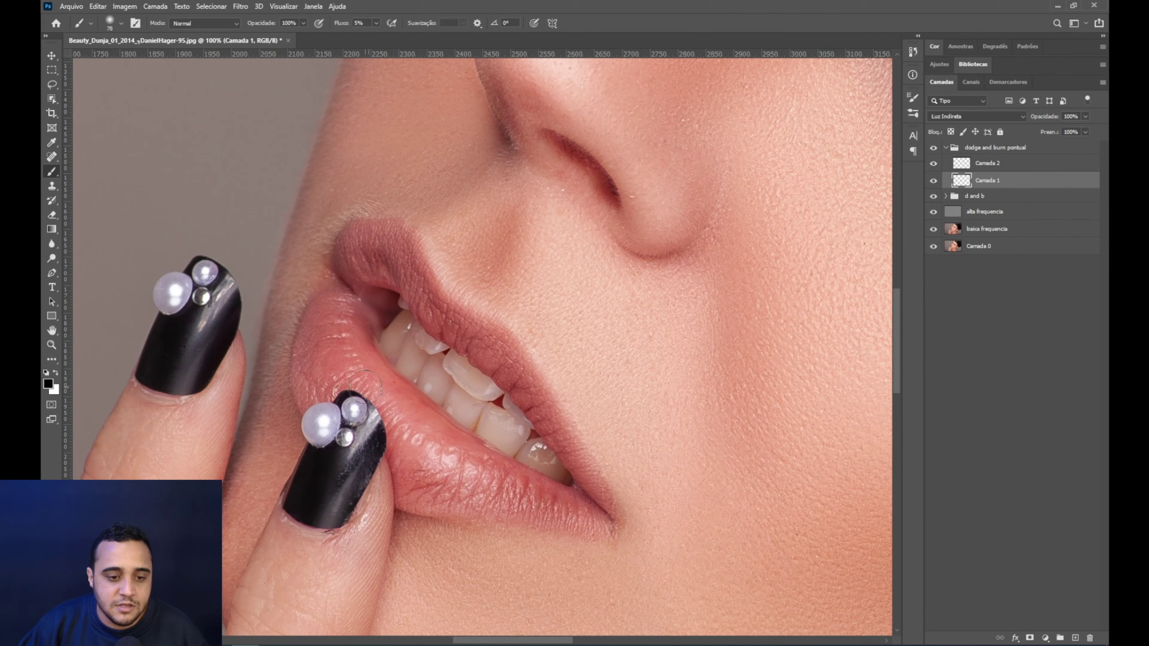
mouse_move(346, 335)
mouse_down()
mouse_move(364, 333)
mouse_move(360, 308)
mouse_move(332, 312)
mouse_move(319, 395)
mouse_move(381, 413)
mouse_up()
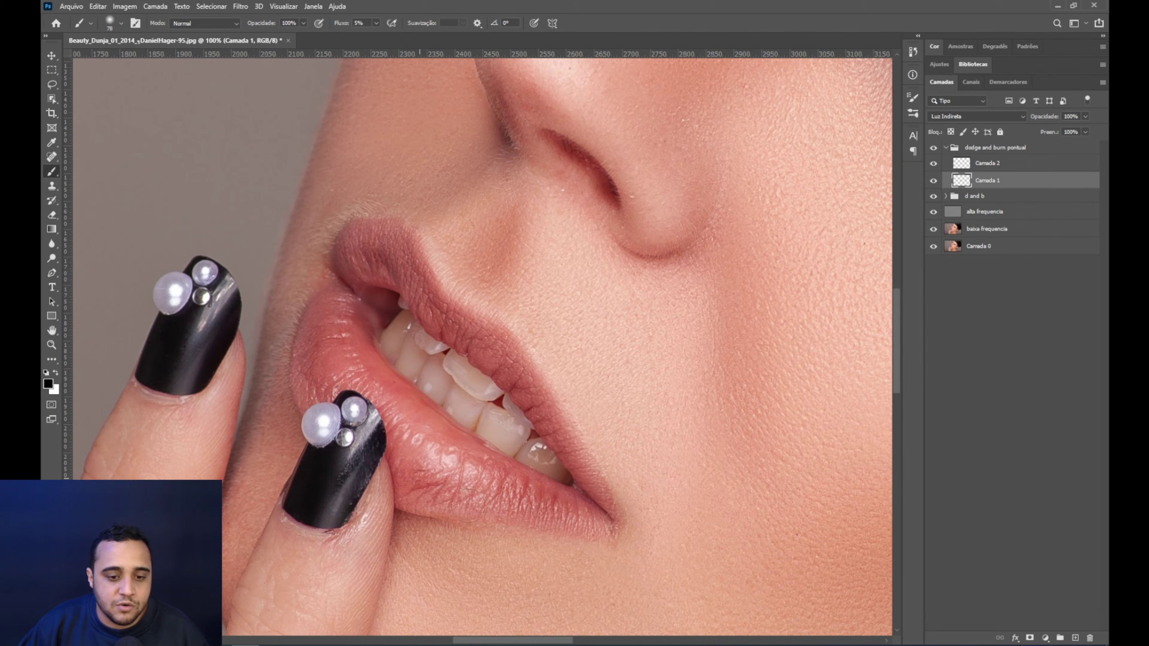
scroll(542, 481, down, 5)
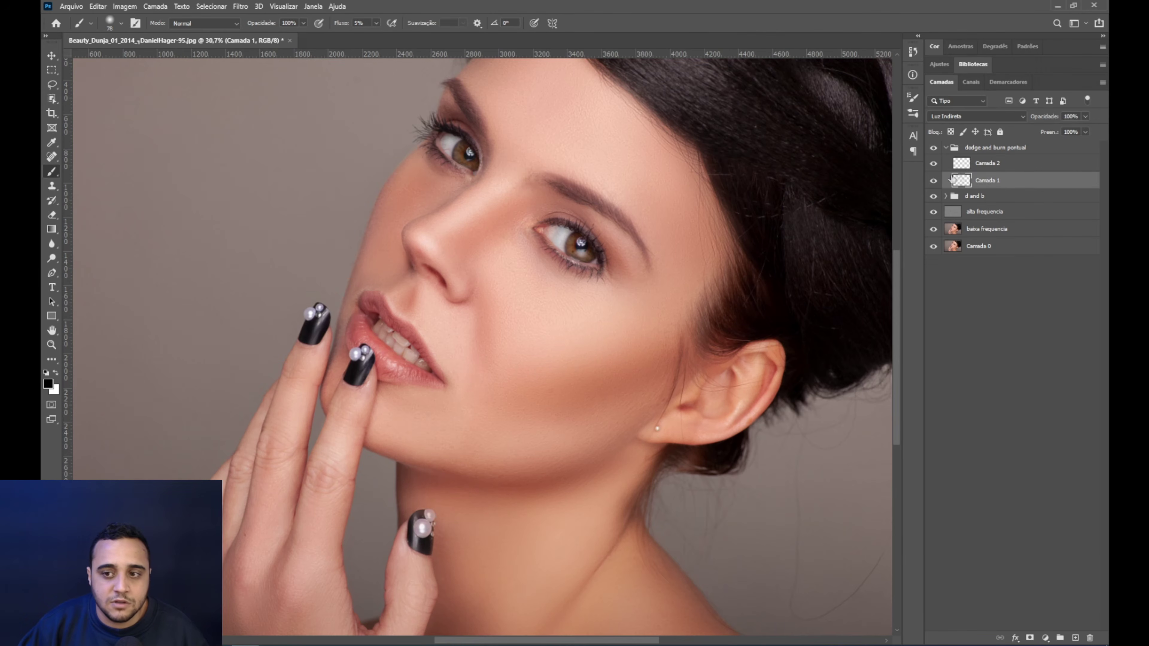
click(933, 181)
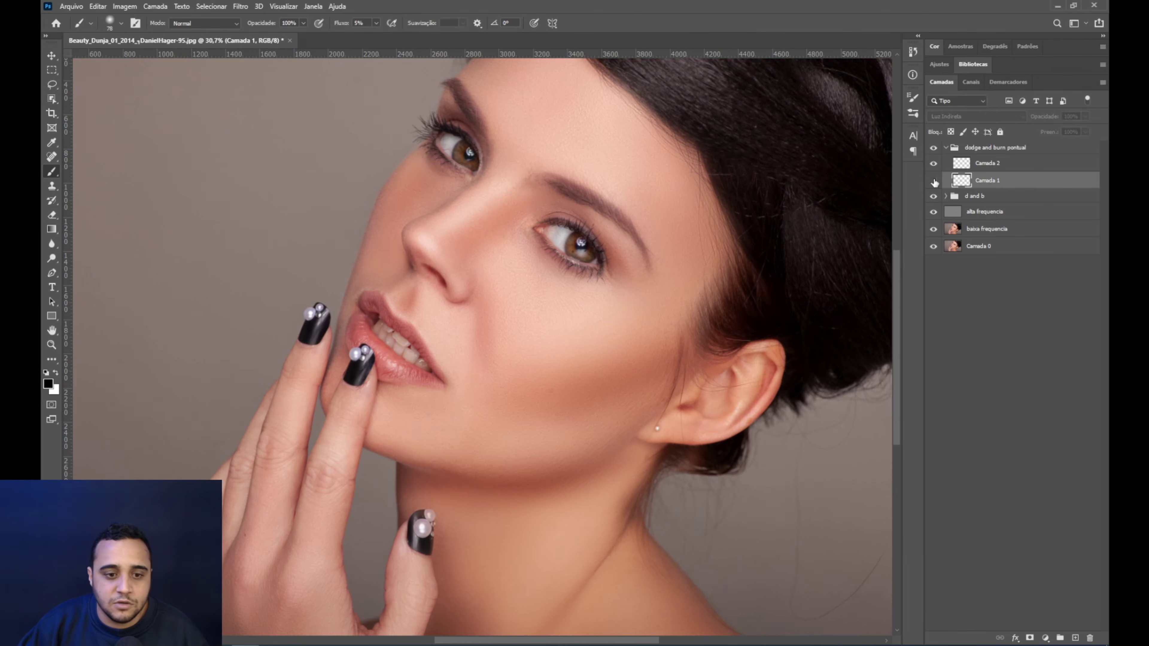
click(933, 180)
- Darken the lash lines around the eye nearer the camera on Camada 1, using a small brush
scroll(403, 231, up, 6)
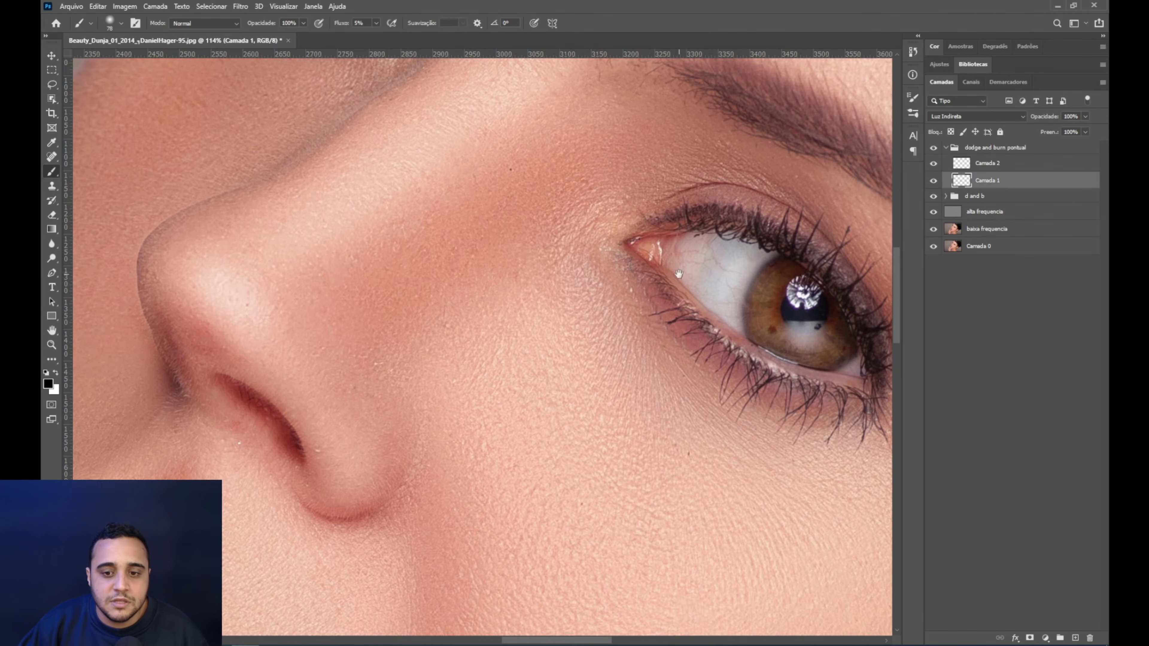
drag(607, 258, 496, 301)
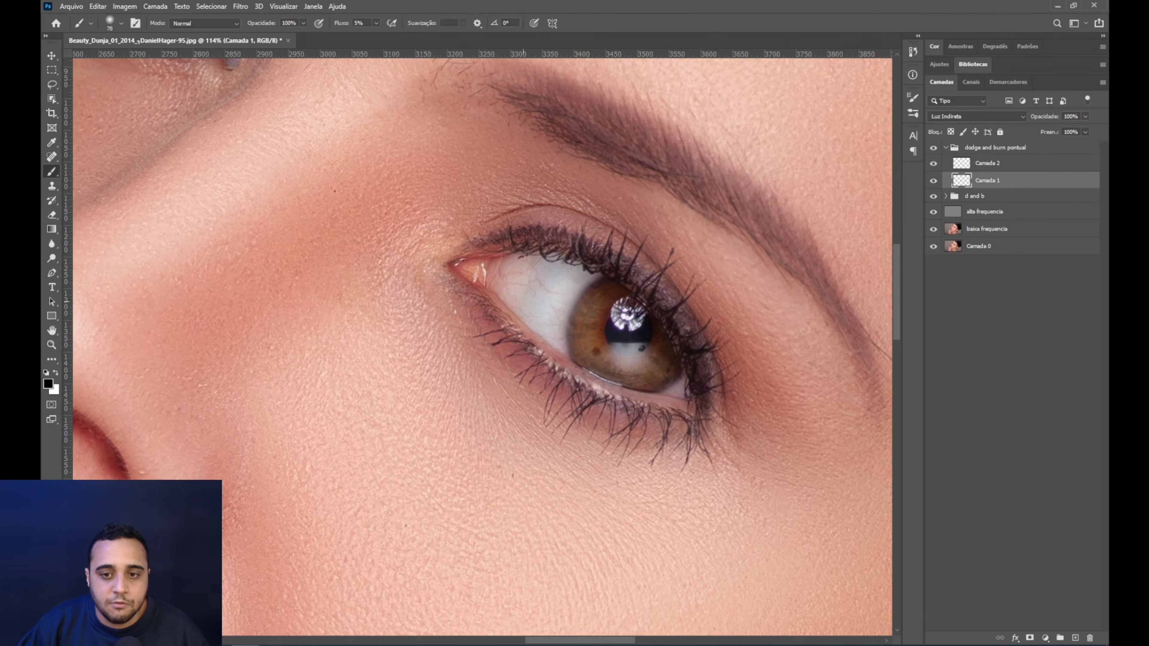
scroll(578, 276, up, 1)
alt+right_click(578, 276)
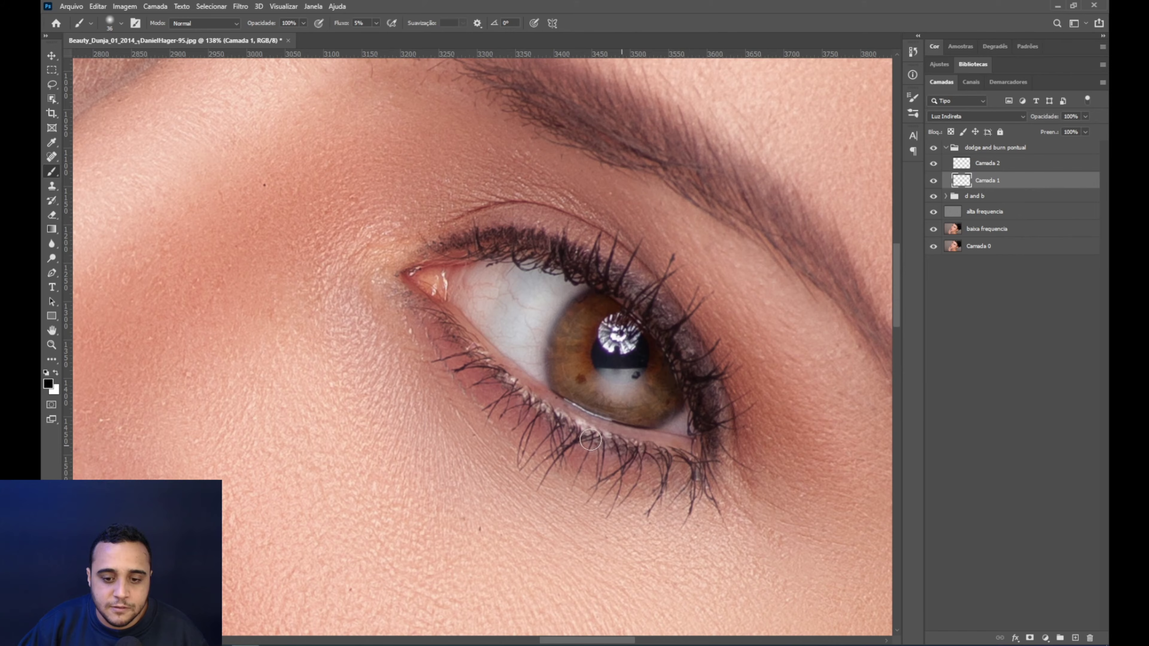
key(bracketleft)
key(bracketleft)
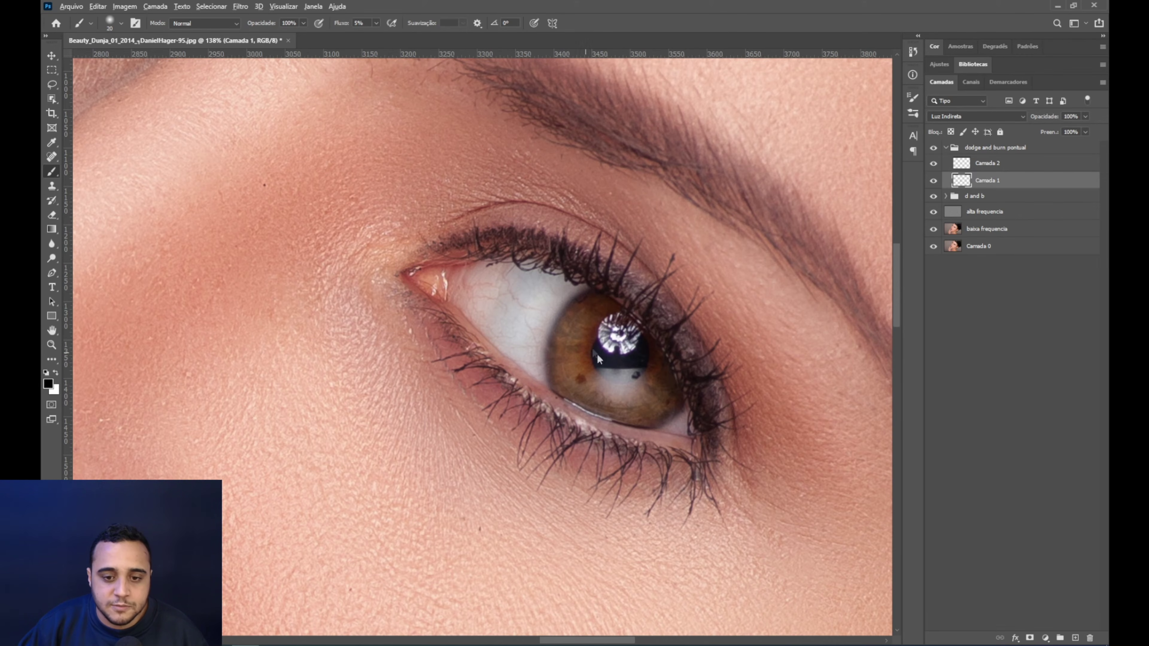
key(bracketright)
key(bracketright)
key(bracketright)
key(bracketright)
key(bracketright)
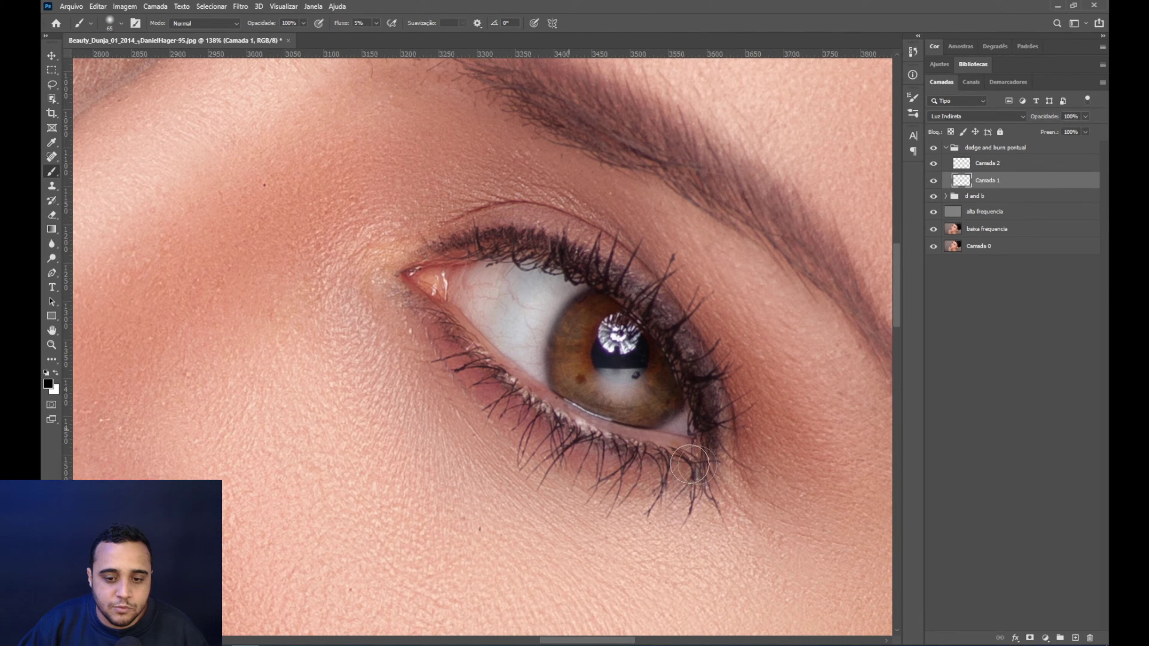
- Darken the lash line and eyelid contour of the far eye on Camada 1
mouse_move(252, 105)
mouse_down()
mouse_move(692, 329)
mouse_move(778, 430)
mouse_up()
alt+right_click(598, 200)
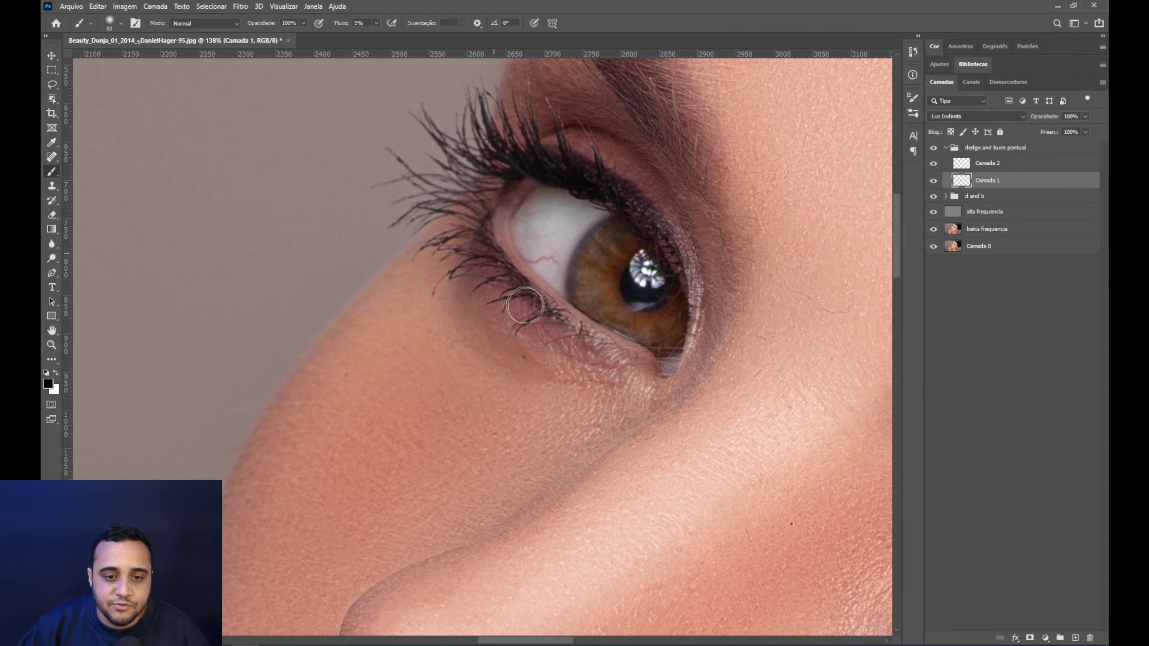
key(bracketleft)
drag(634, 224, 581, 284)
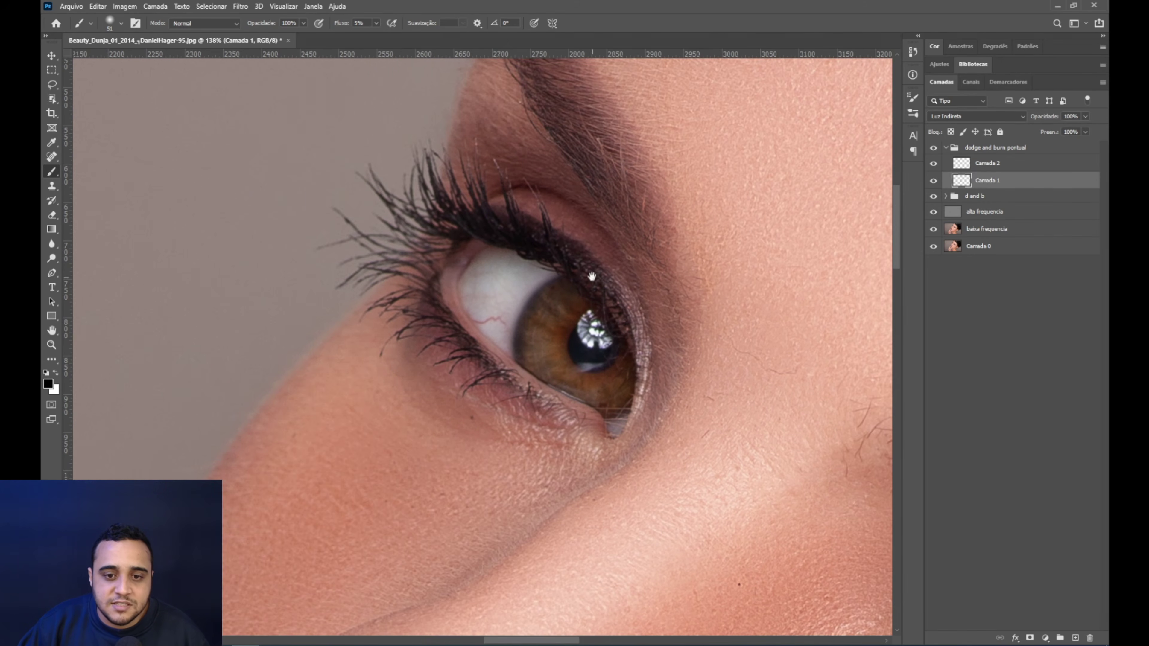
drag(587, 165, 619, 237)
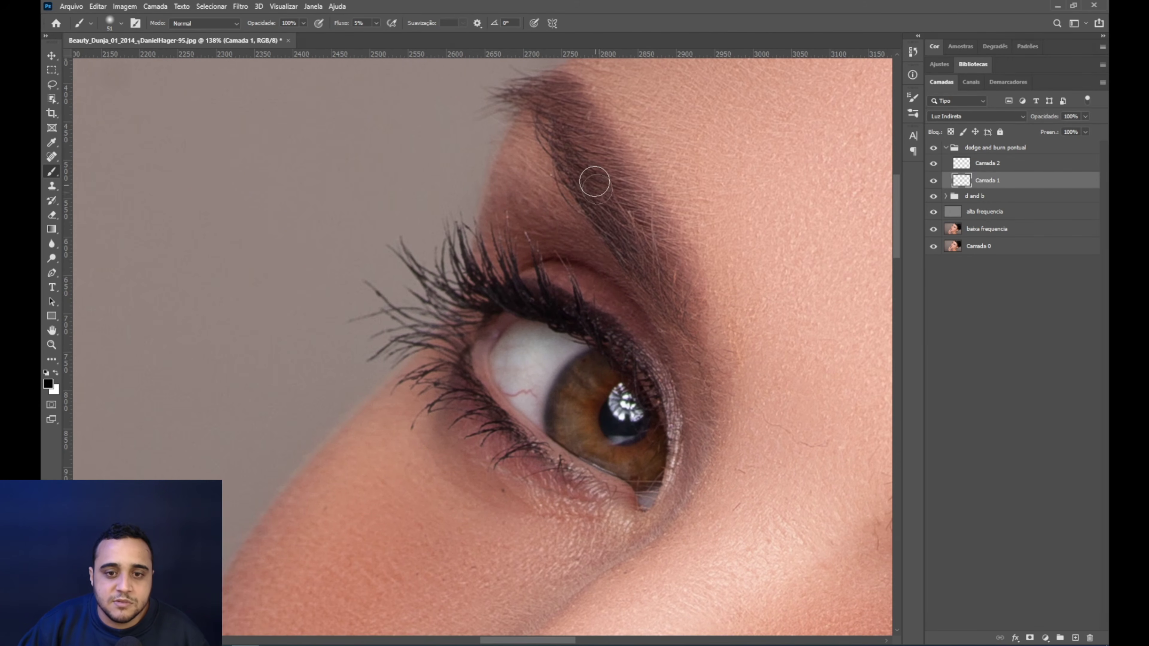
- Darken the hairs of the eyebrow above the nearer eye on Camada 1 with a smaller brush
mouse_move(699, 319)
mouse_down()
mouse_move(508, 210)
mouse_move(531, 234)
mouse_up()
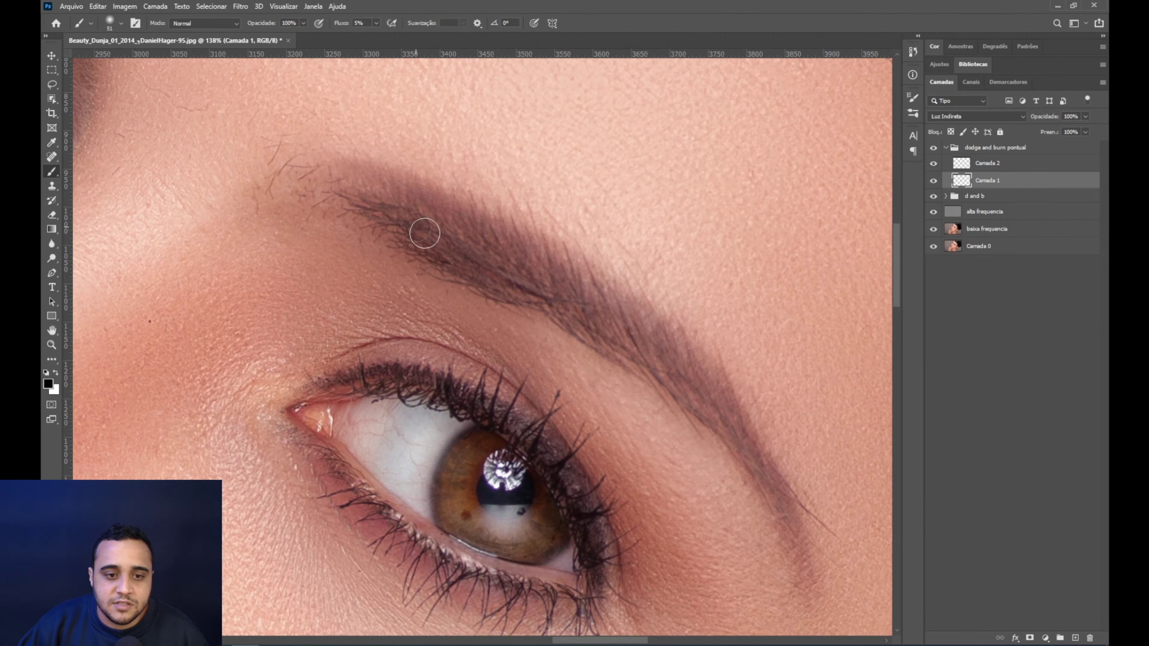
key(bracketleft)
key(bracketleft)
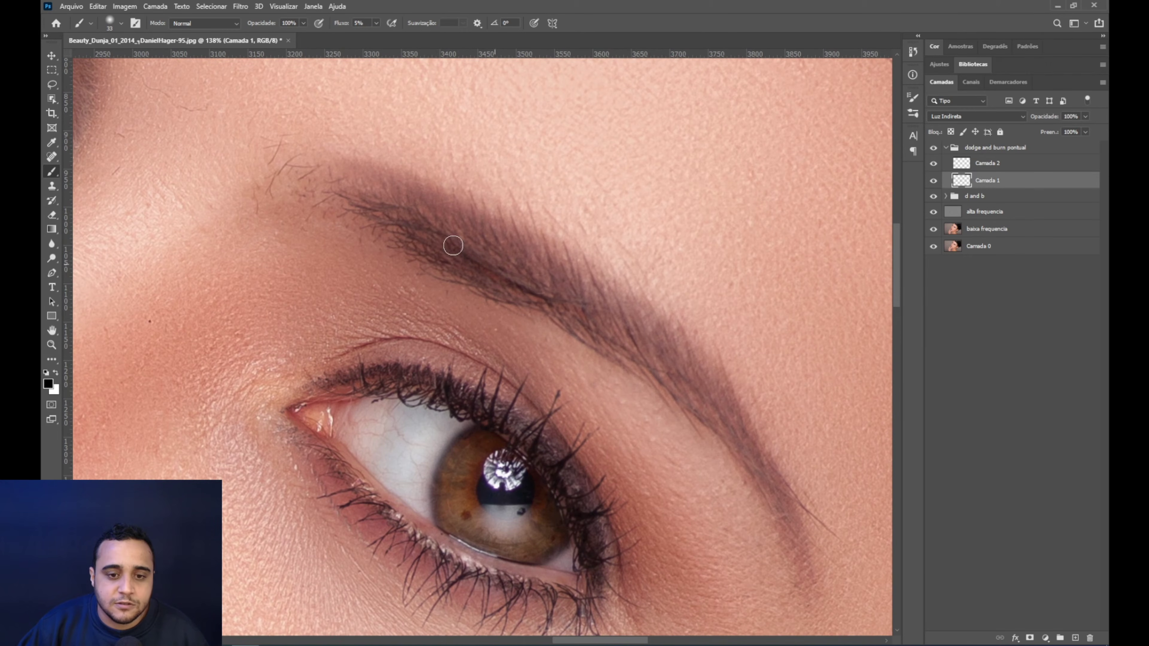
drag(630, 324, 527, 262)
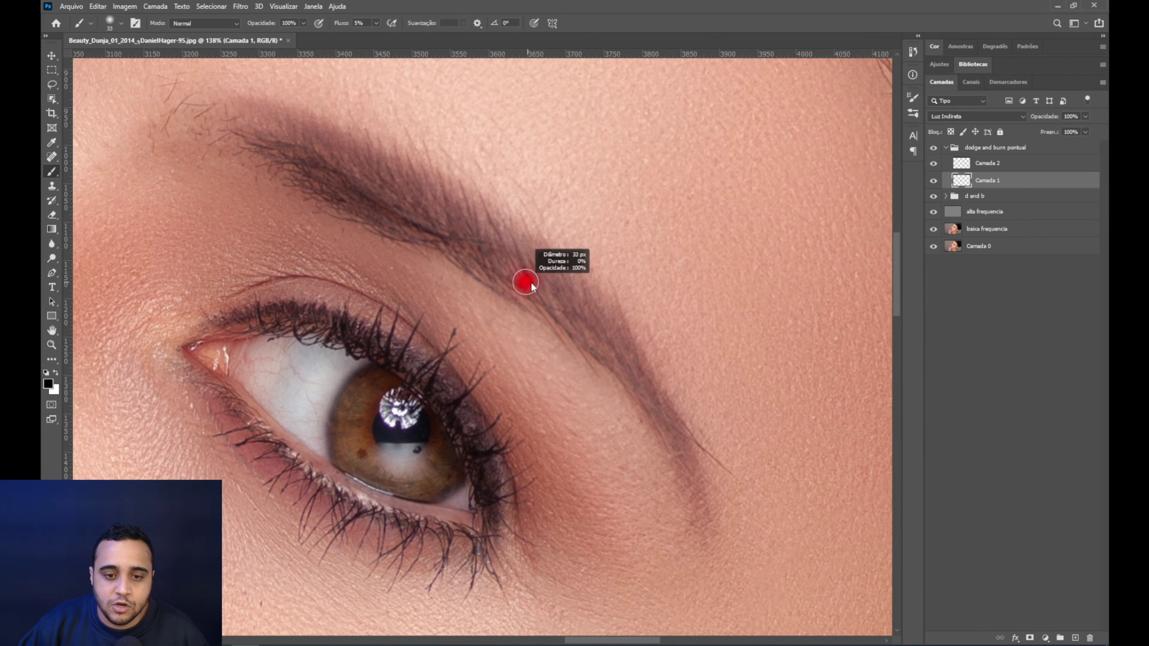
- Deepen the eyeshadow around the nearer eye's outer corner with a larger brush, and compare the portrait with and without Camada 1
drag(486, 353, 608, 264)
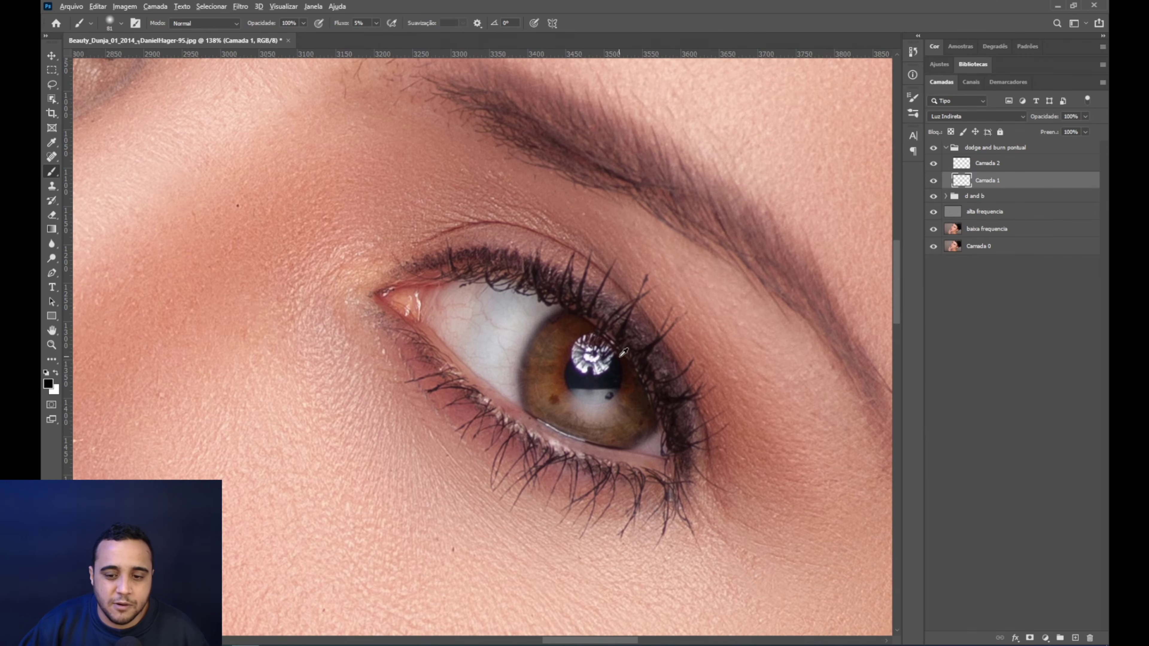
scroll(566, 353, down, 2)
scroll(565, 353, up, 1)
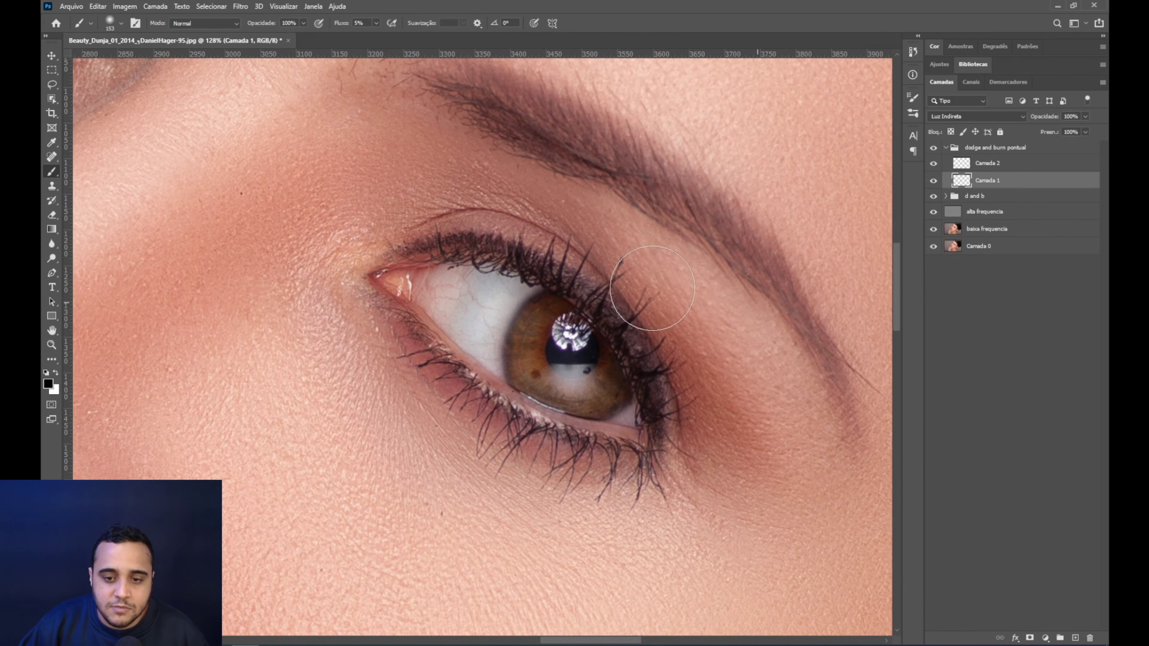
drag(502, 282, 619, 345)
scroll(619, 345, down, 5)
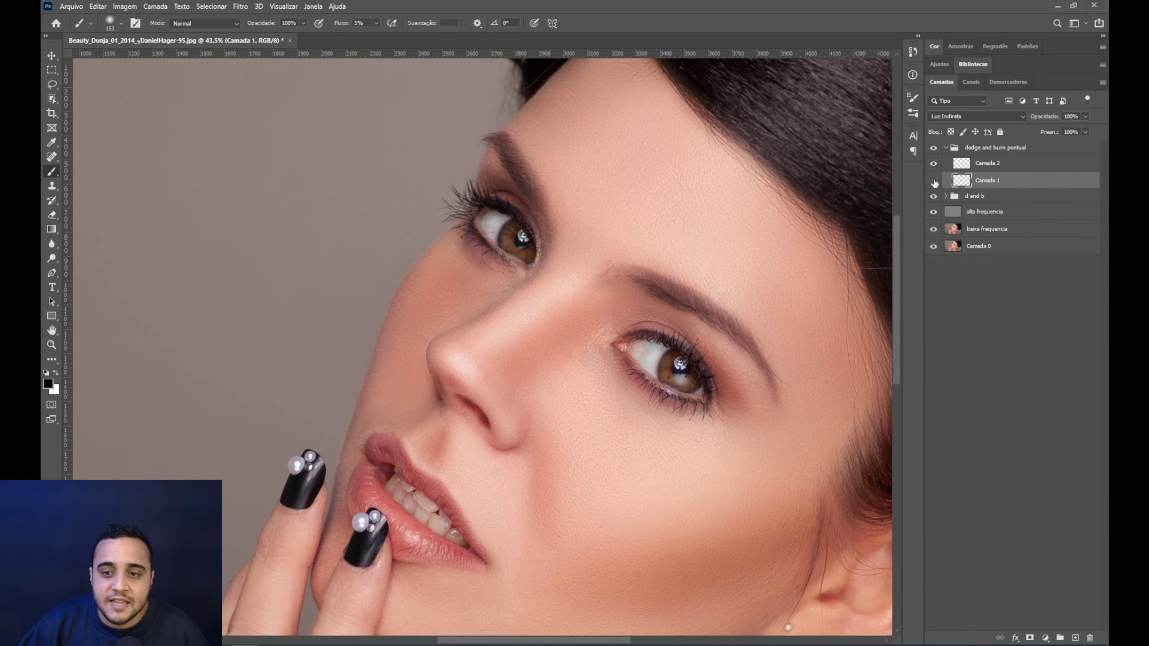
click(934, 182)
click(933, 181)
scroll(543, 310, down, 3)
scroll(497, 288, up, 1)
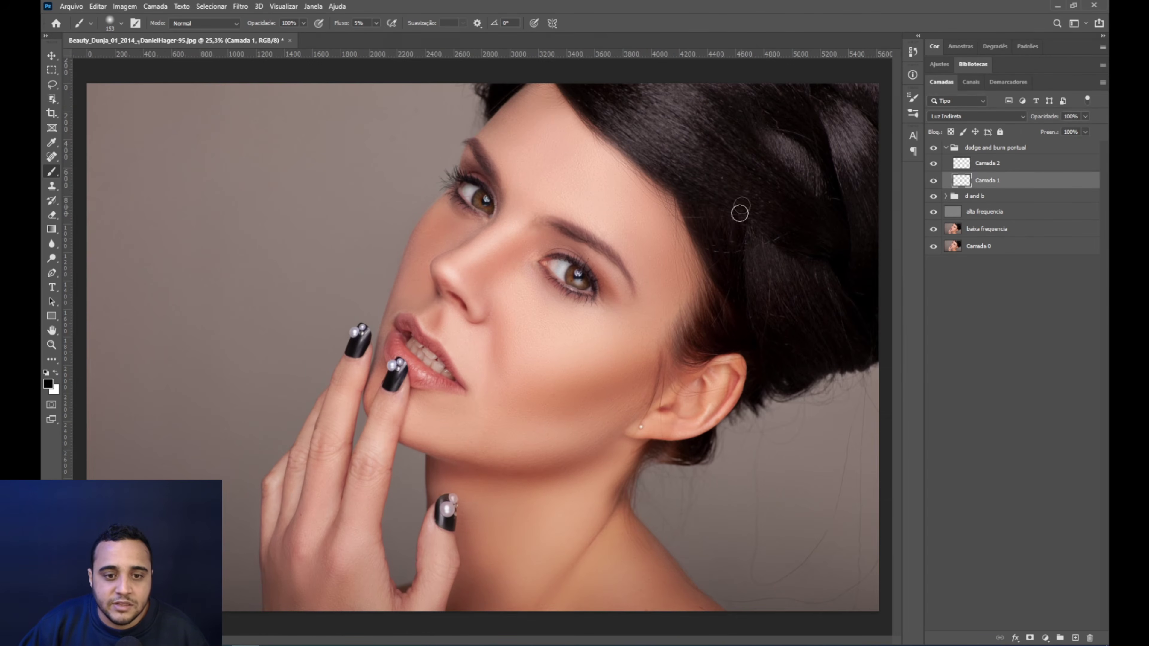
- Select Camada 2, switch the foreground colour to white, and lighten the teeth with a small brush
scroll(414, 352, up, 5)
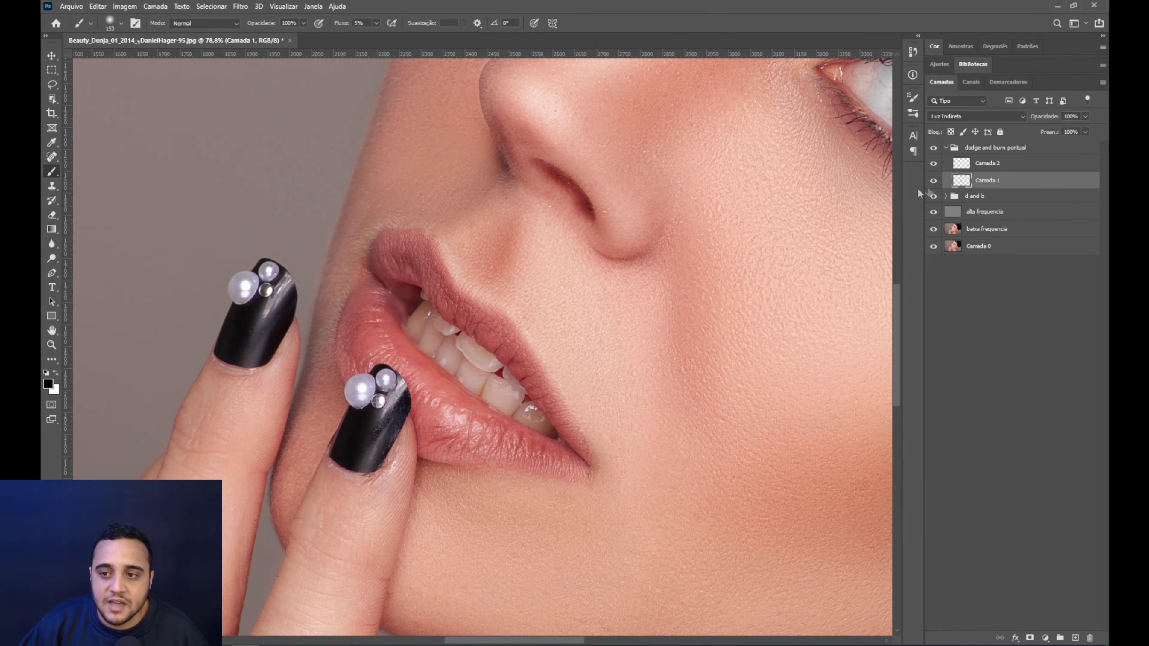
click(987, 164)
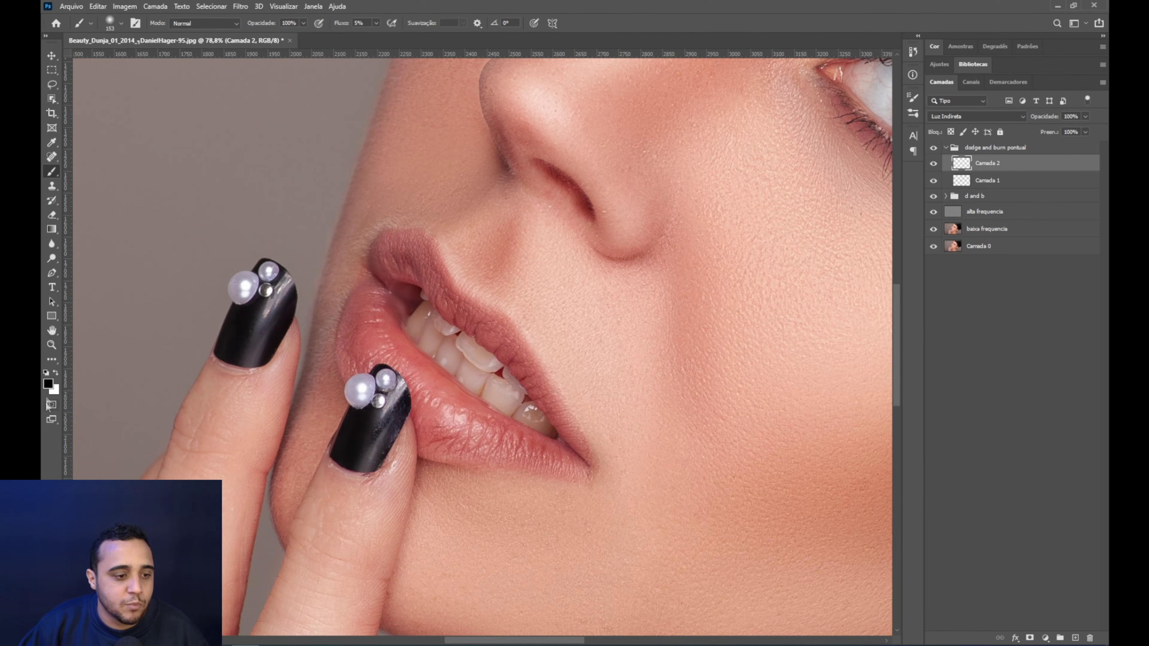
click(56, 372)
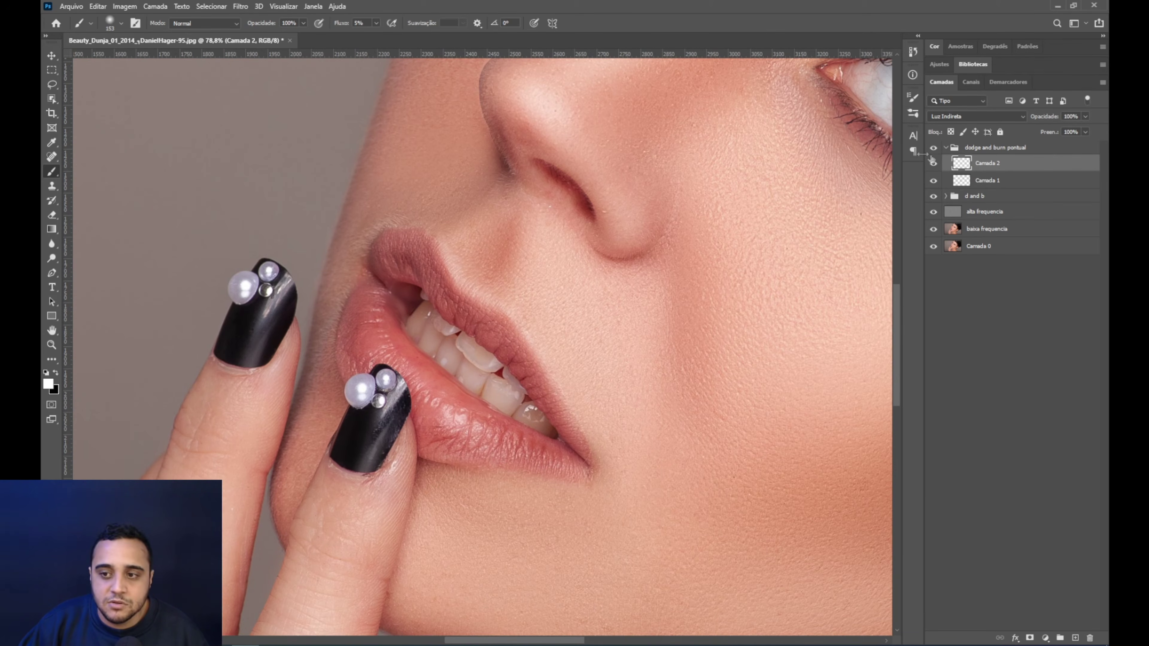
drag(470, 319, 498, 335)
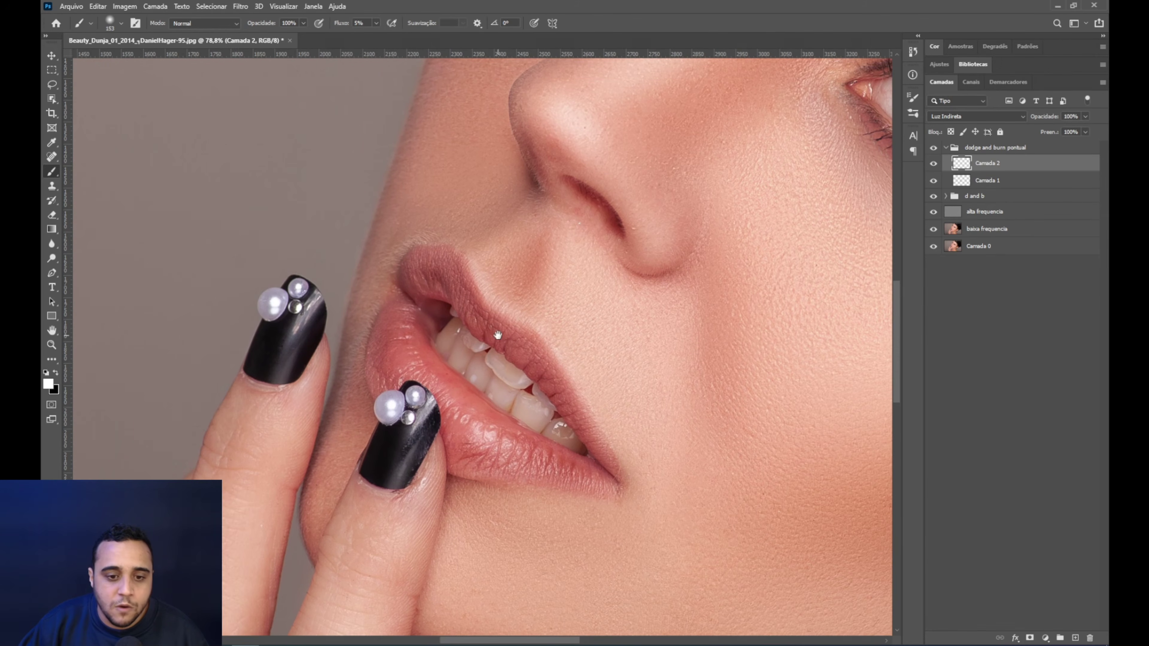
scroll(498, 365, up, 5)
mouse_move(516, 378)
mouse_down()
mouse_move(492, 377)
mouse_move(499, 359)
mouse_up()
mouse_move(546, 429)
mouse_down()
mouse_move(580, 461)
mouse_move(569, 439)
mouse_move(603, 471)
mouse_up()
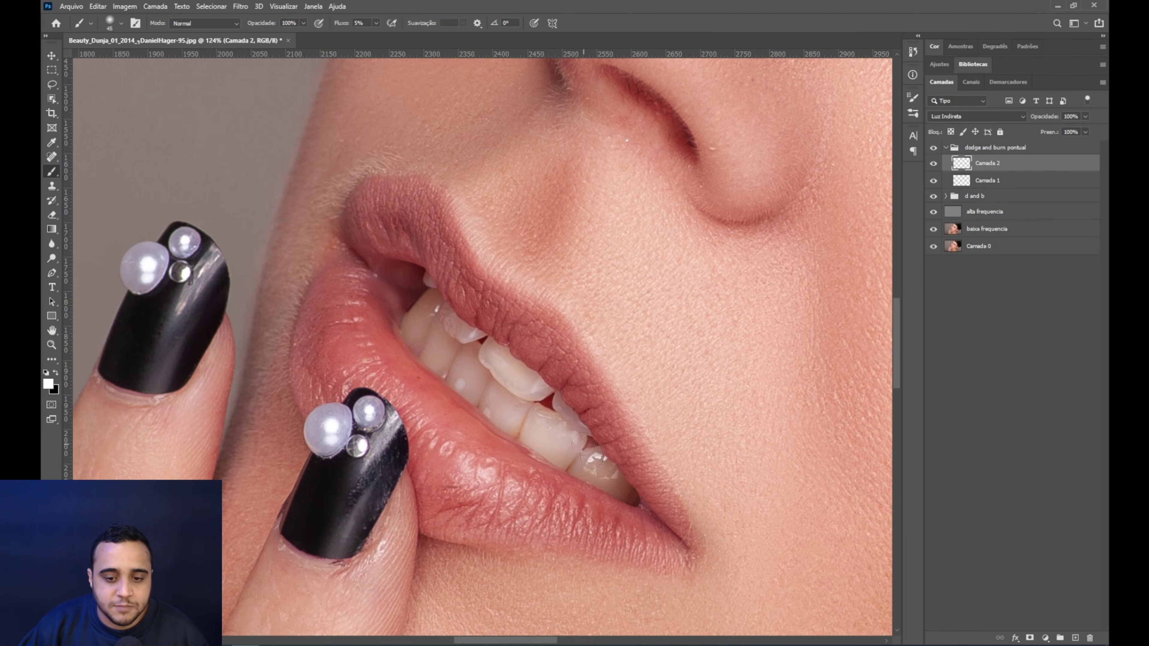
drag(457, 342, 475, 342)
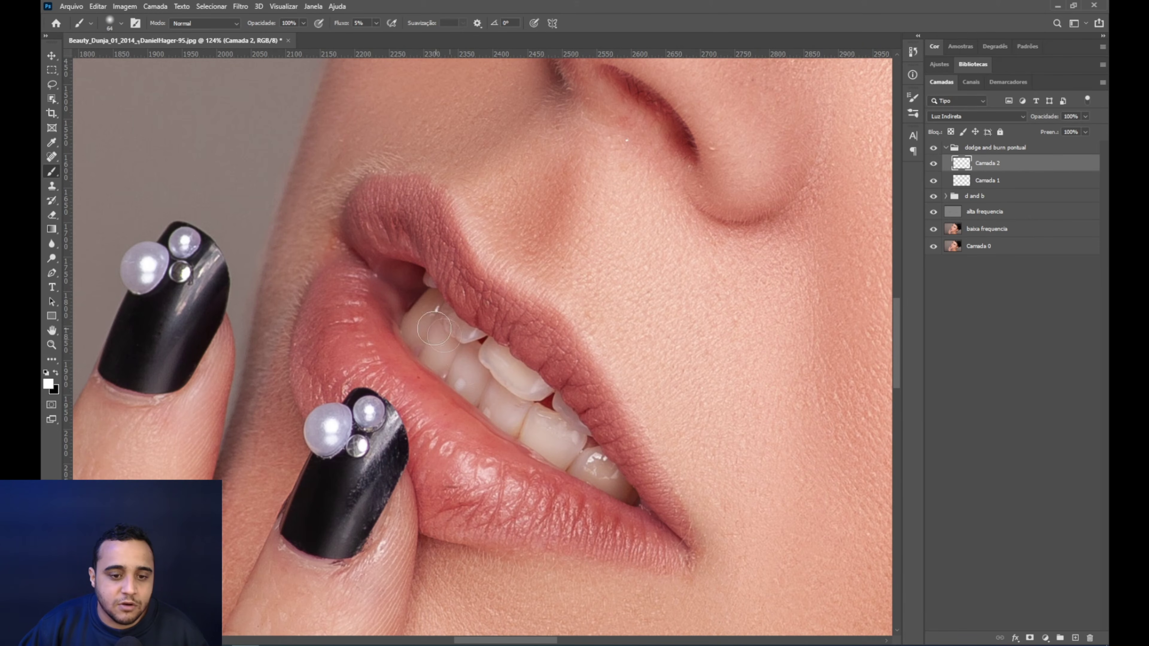
drag(432, 301, 443, 333)
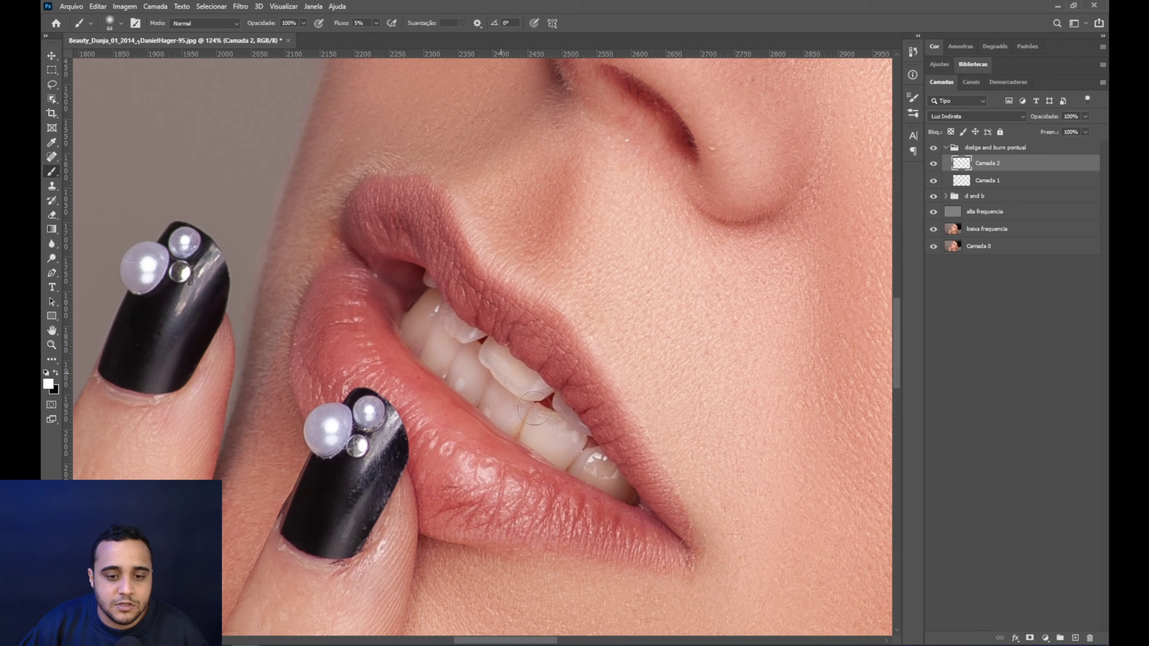
- Lighten the highlights along the lower lip on Camada 2
drag(449, 442, 450, 441)
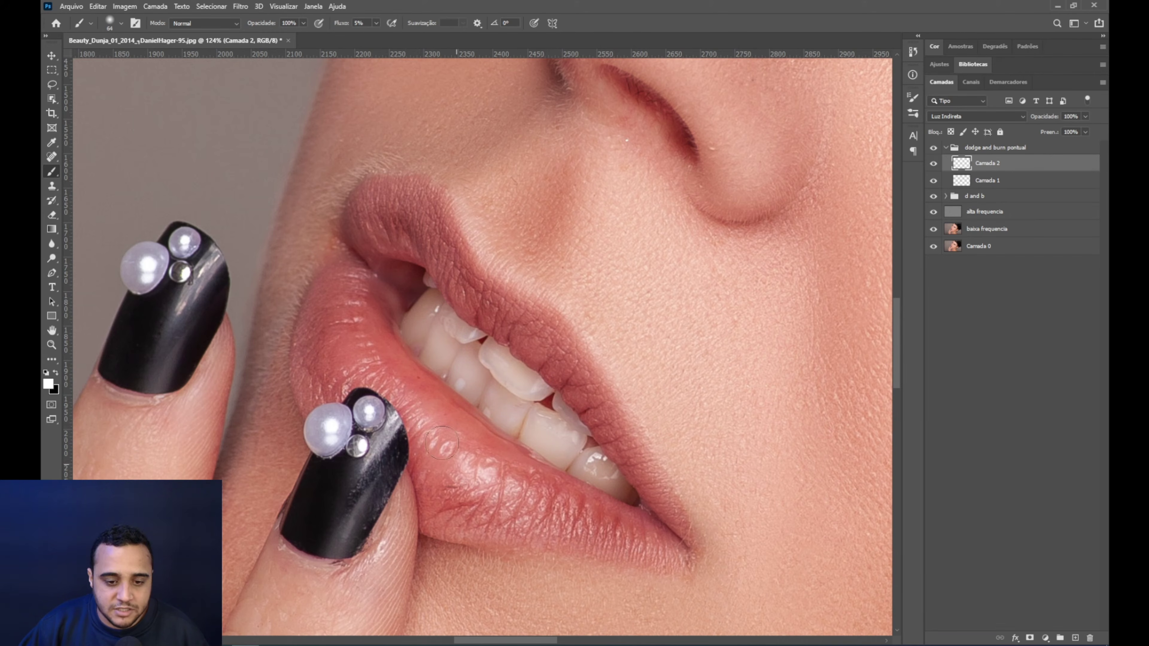
drag(494, 478, 531, 493)
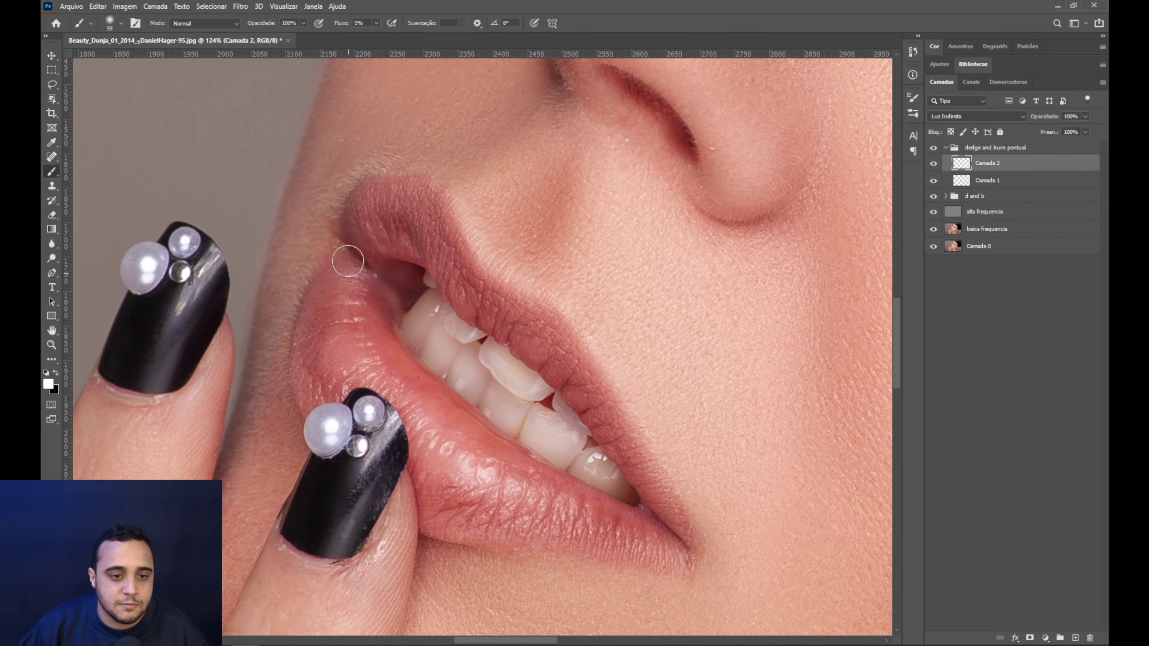
key(bracketright)
key(bracketright)
key(bracketright)
key(bracketright)
key(bracketright)
- Lighten the highlight on the nose tip on Camada 2 with a larger soft brush
scroll(542, 153, up, 4)
scroll(589, 284, right, 3)
key(bracketleft)
key(bracketleft)
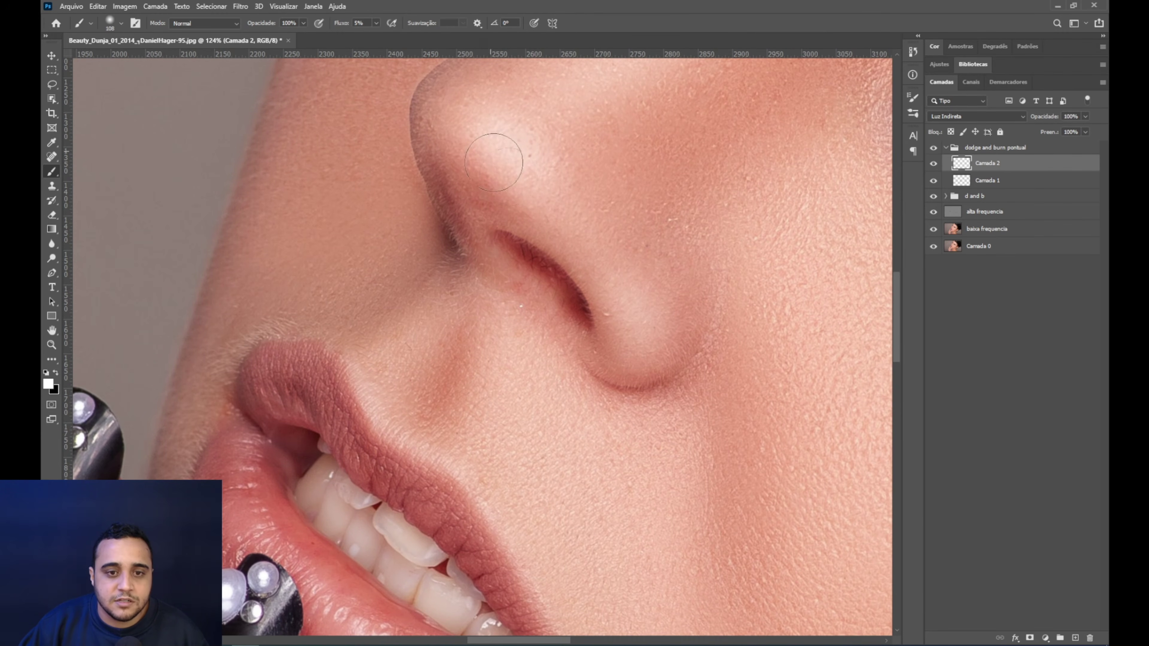
scroll(525, 156, down, 6)
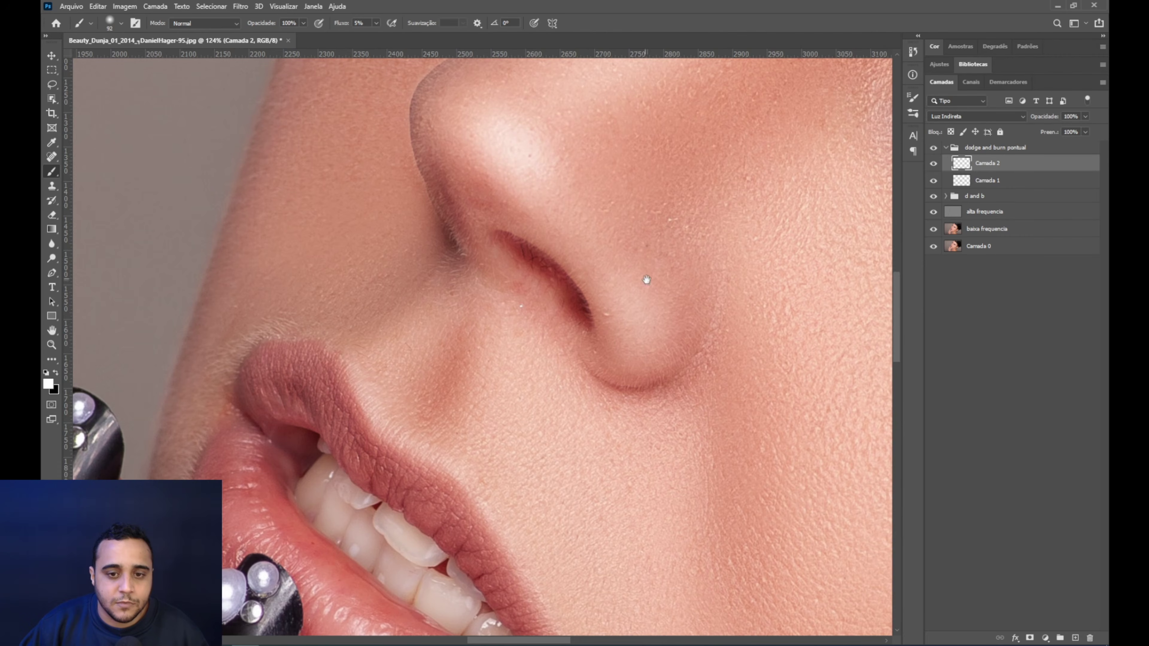
- Lighten the white and iris of the nearer eye on Camada 2 with a small soft brush
scroll(677, 194, up, 8)
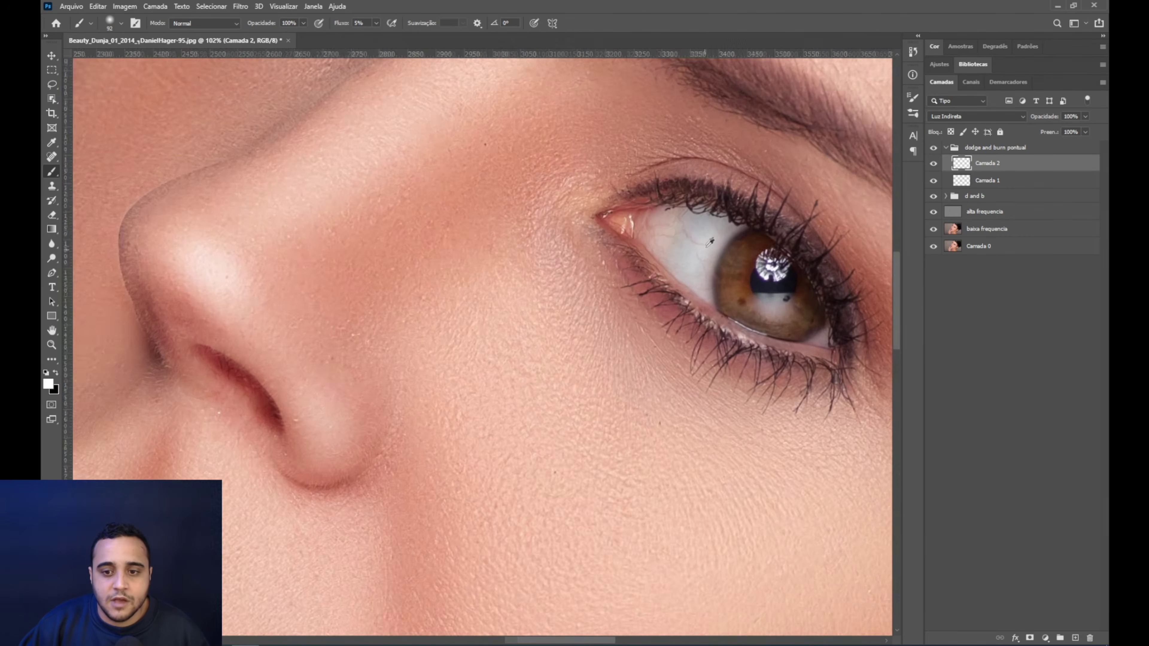
alt+right_click(621, 330)
drag(620, 326, 647, 355)
mouse_move(551, 335)
mouse_down()
mouse_move(566, 344)
mouse_move(549, 290)
mouse_move(563, 339)
mouse_up()
mouse_move(656, 380)
mouse_down()
mouse_move(683, 368)
mouse_move(670, 344)
mouse_move(631, 386)
mouse_move(551, 289)
mouse_move(628, 289)
mouse_up()
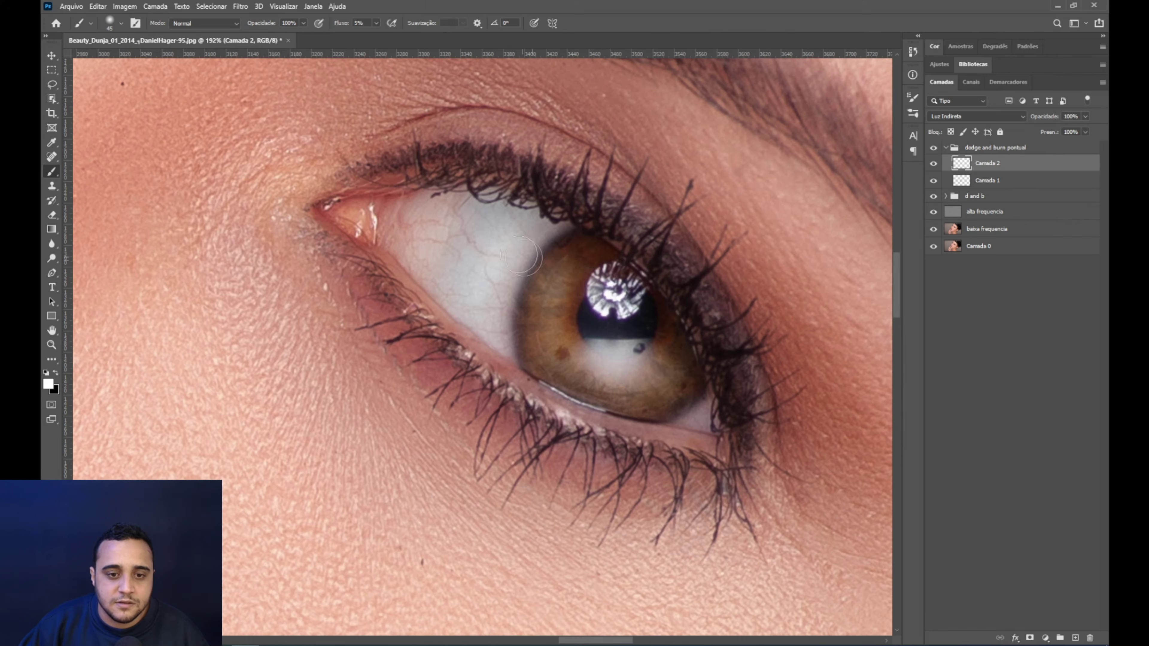
mouse_move(436, 222)
mouse_down()
mouse_move(466, 222)
mouse_move(363, 230)
mouse_up()
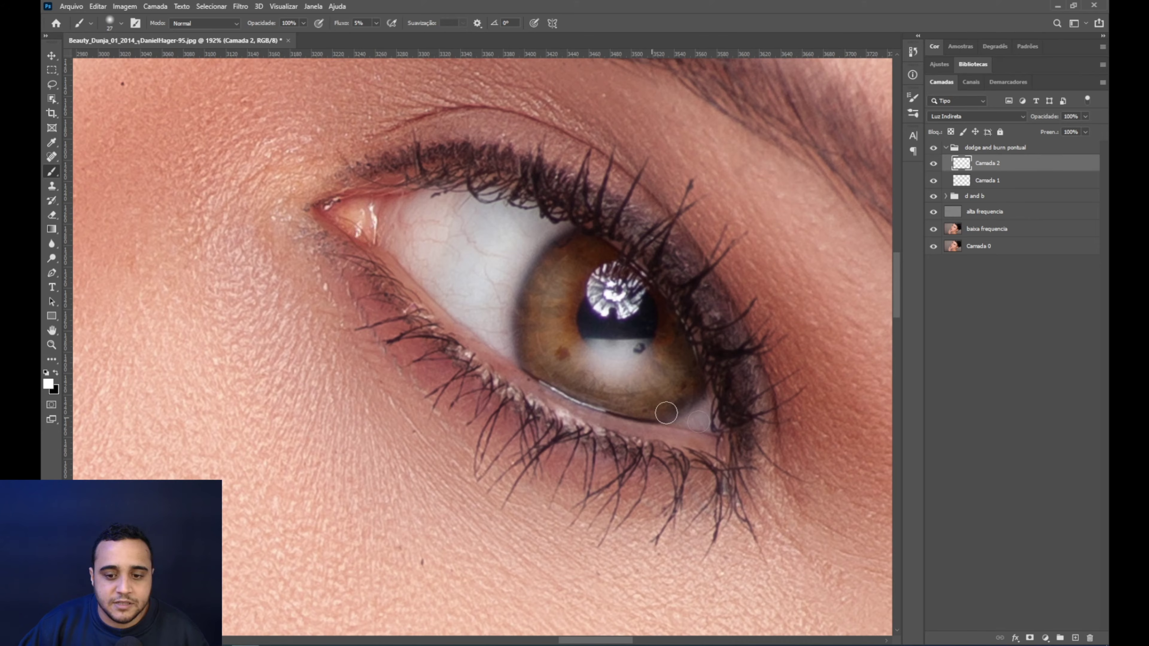
- Lighten the white and iris of the farther eye on Camada 2, enlarging the brush for the iris
mouse_move(667, 256)
mouse_down()
mouse_move(437, 221)
mouse_move(295, 277)
mouse_move(506, 326)
mouse_move(540, 345)
mouse_up()
mouse_move(680, 390)
mouse_down()
mouse_move(678, 295)
mouse_move(652, 329)
mouse_up()
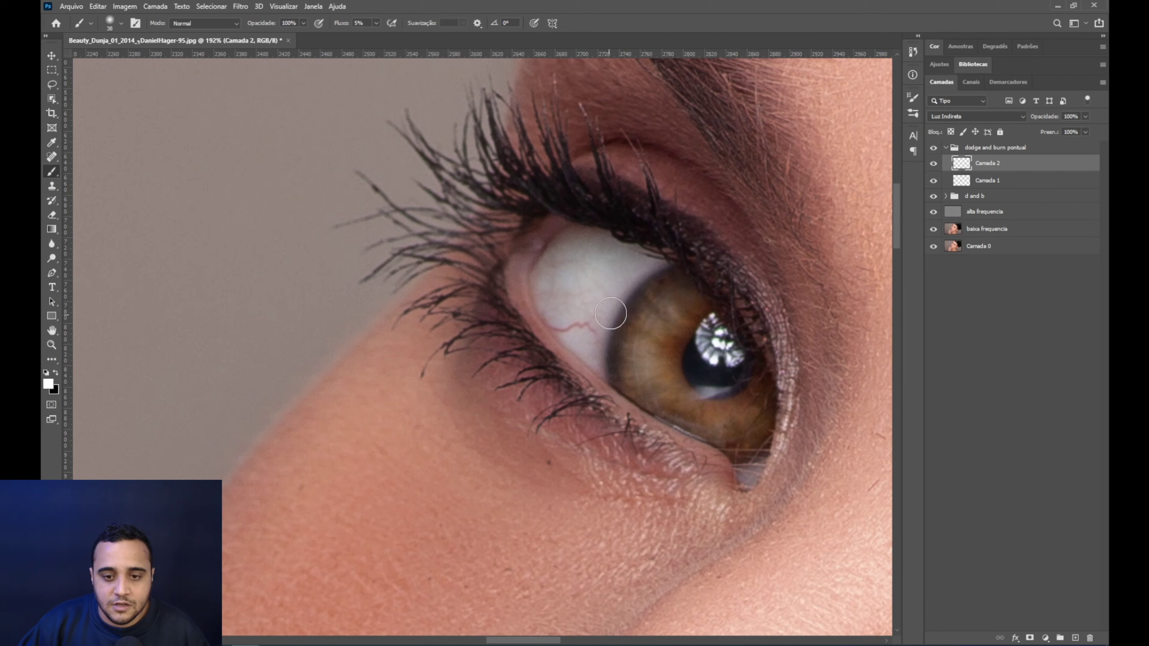
drag(719, 344, 731, 344)
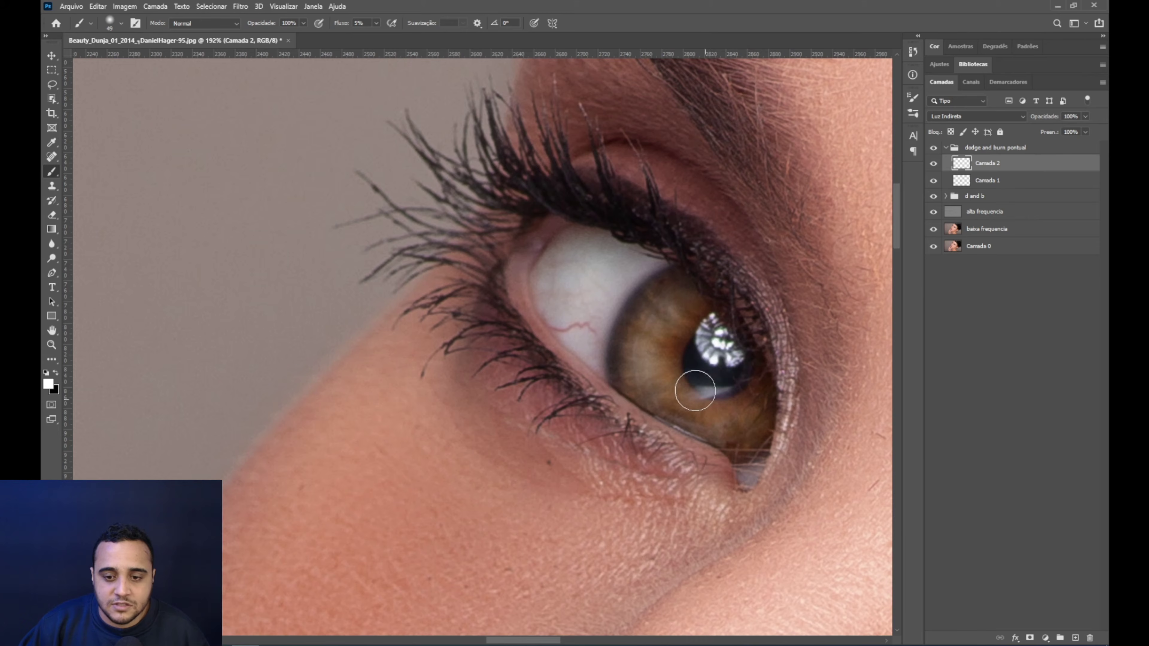
drag(635, 270, 651, 270)
drag(631, 317, 615, 317)
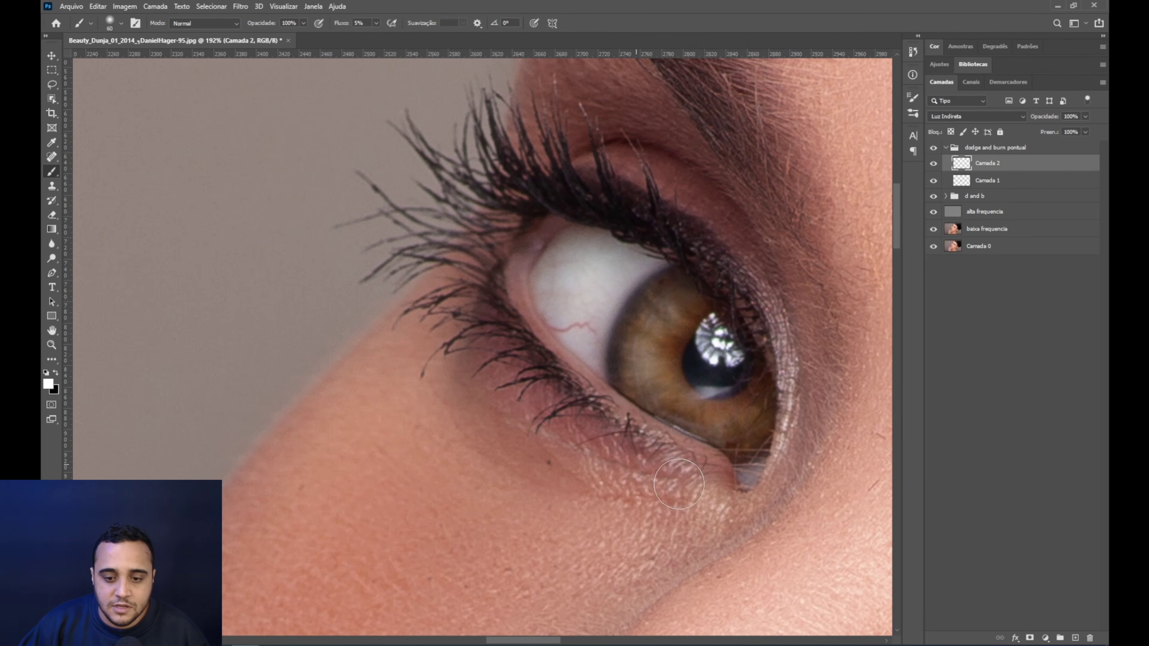
- Lighten the inner corner of the nearer eye on Camada 2 with a smaller brush
scroll(729, 482, down, 5)
scroll(728, 482, down, 2)
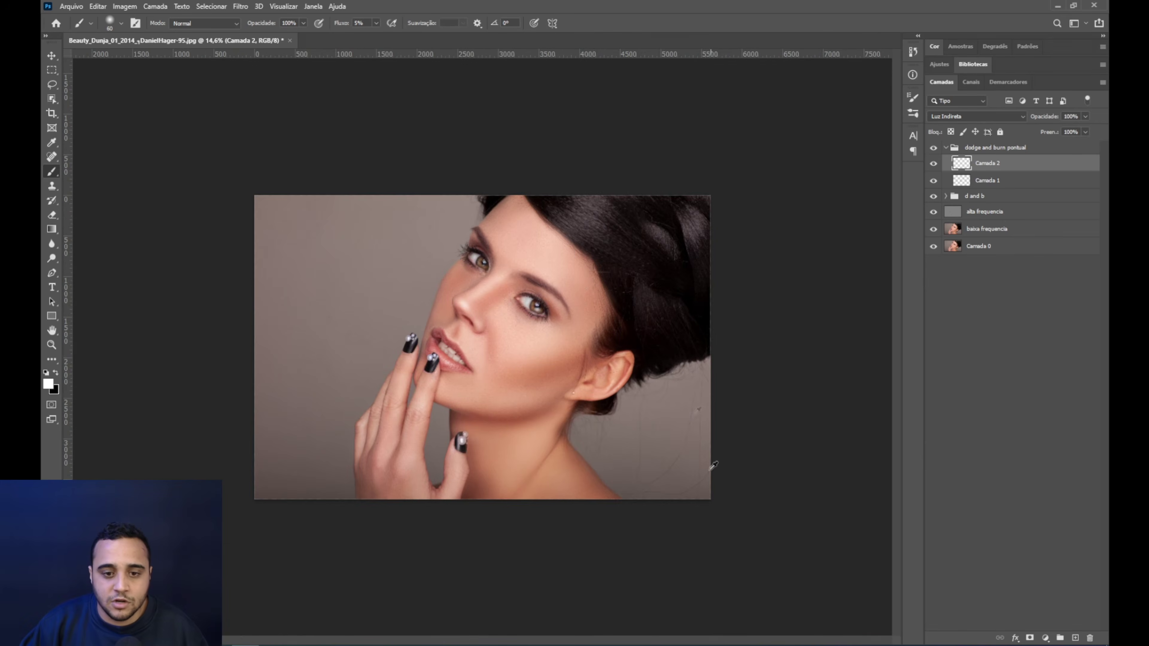
scroll(710, 477, up, 7)
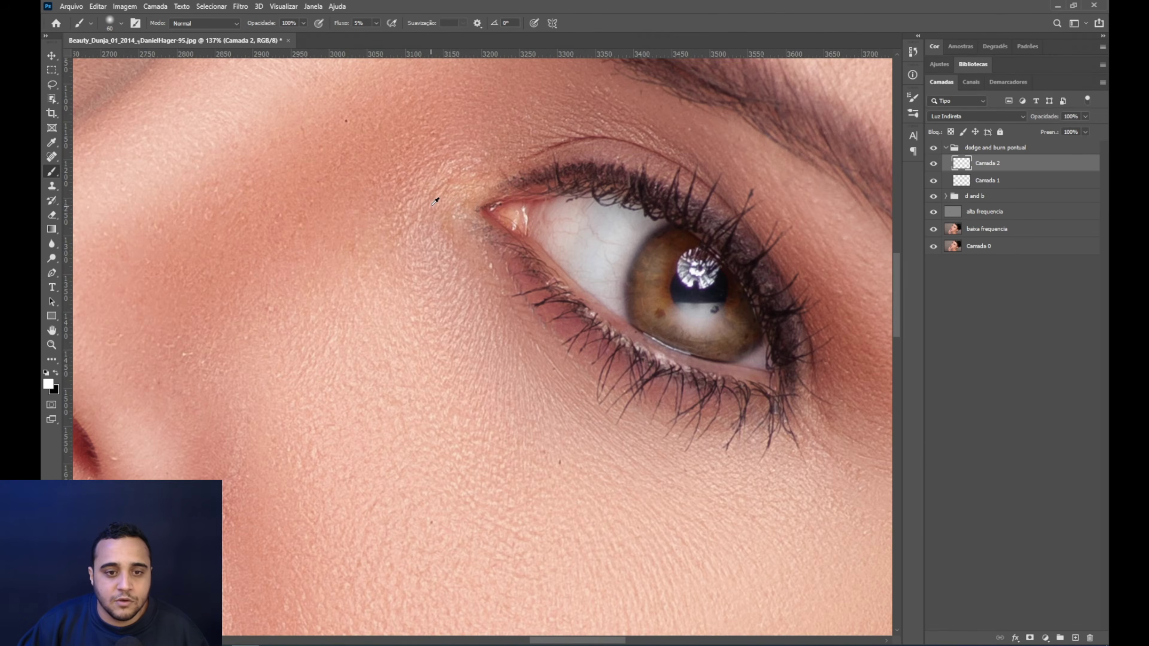
scroll(481, 204, up, 2)
drag(484, 186, 475, 185)
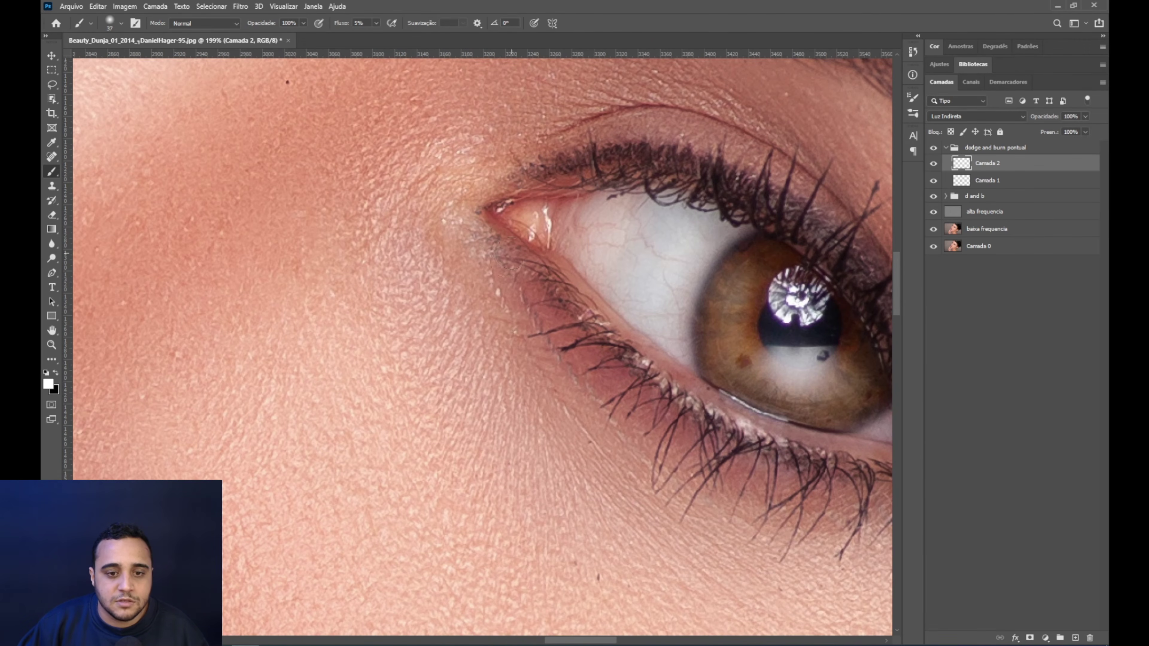
drag(540, 206, 530, 206)
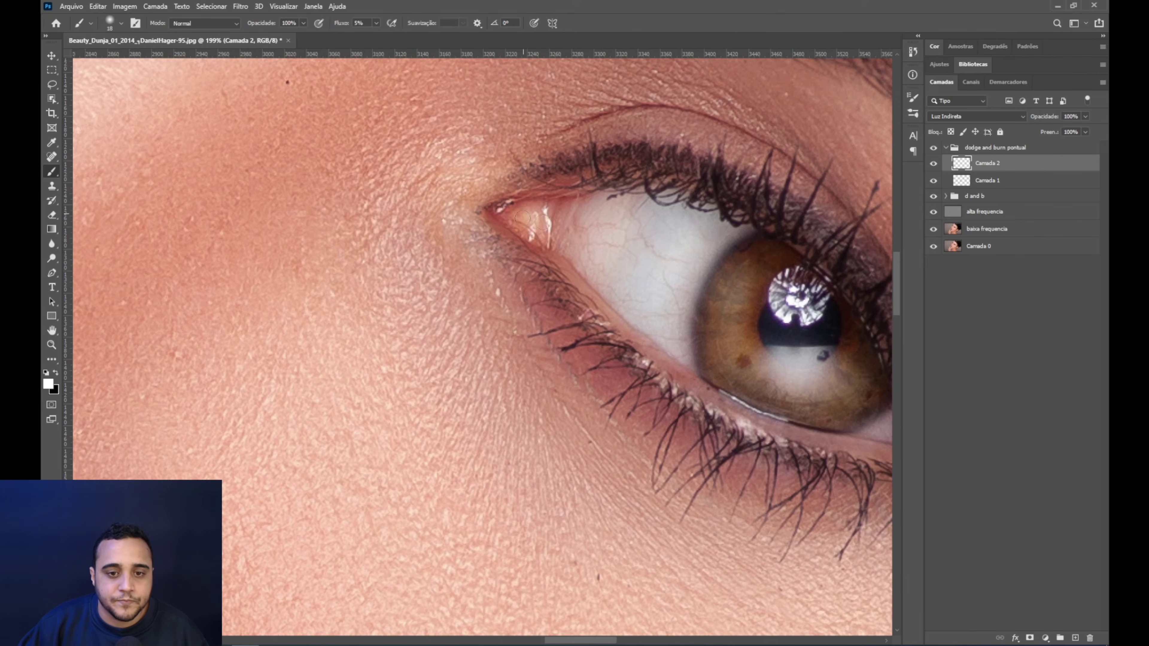
- Compare the whole portrait with and without the lightening on Camada 2
scroll(572, 304, down, 4)
scroll(572, 304, down, 5)
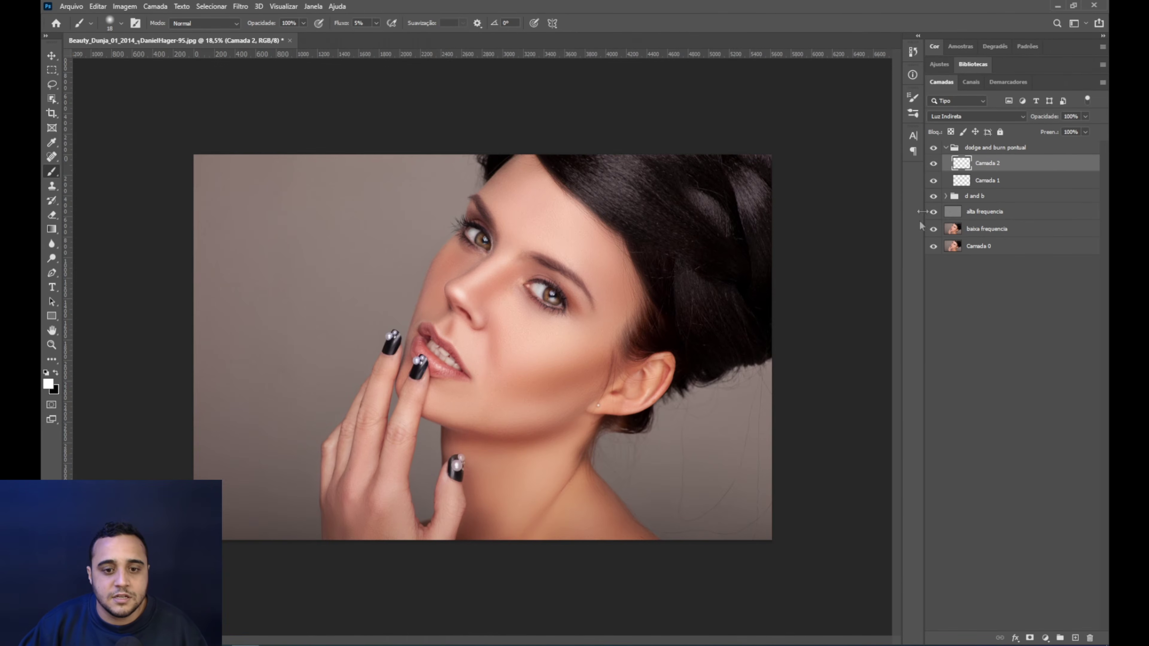
click(935, 164)
click(933, 164)
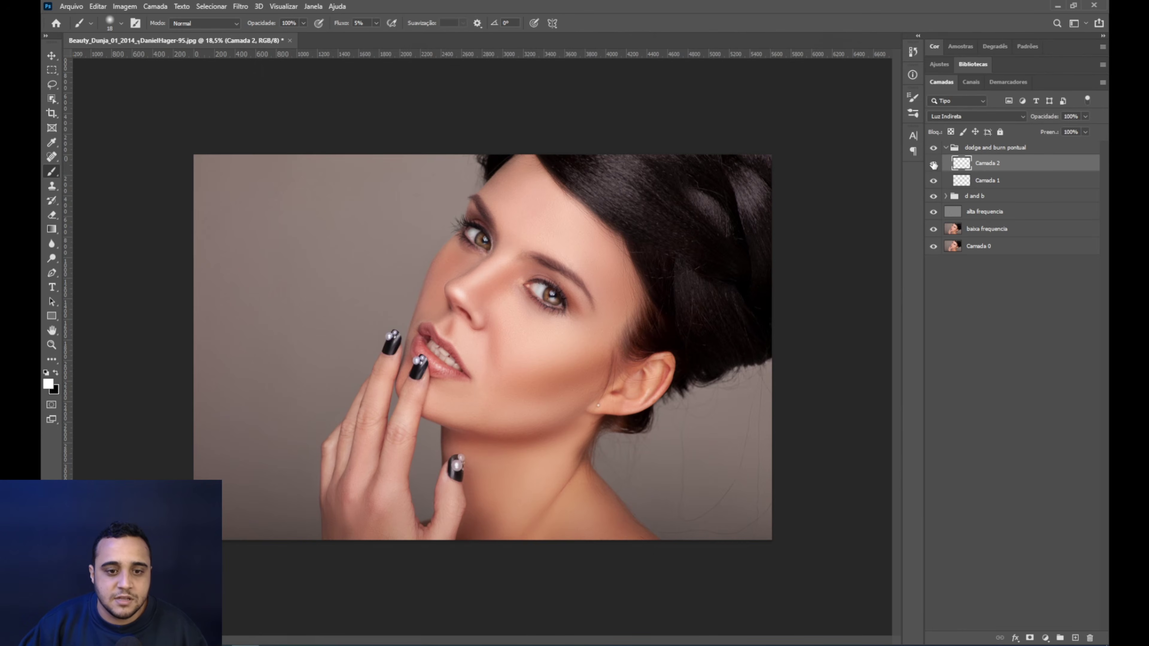
scroll(505, 333, up, 3)
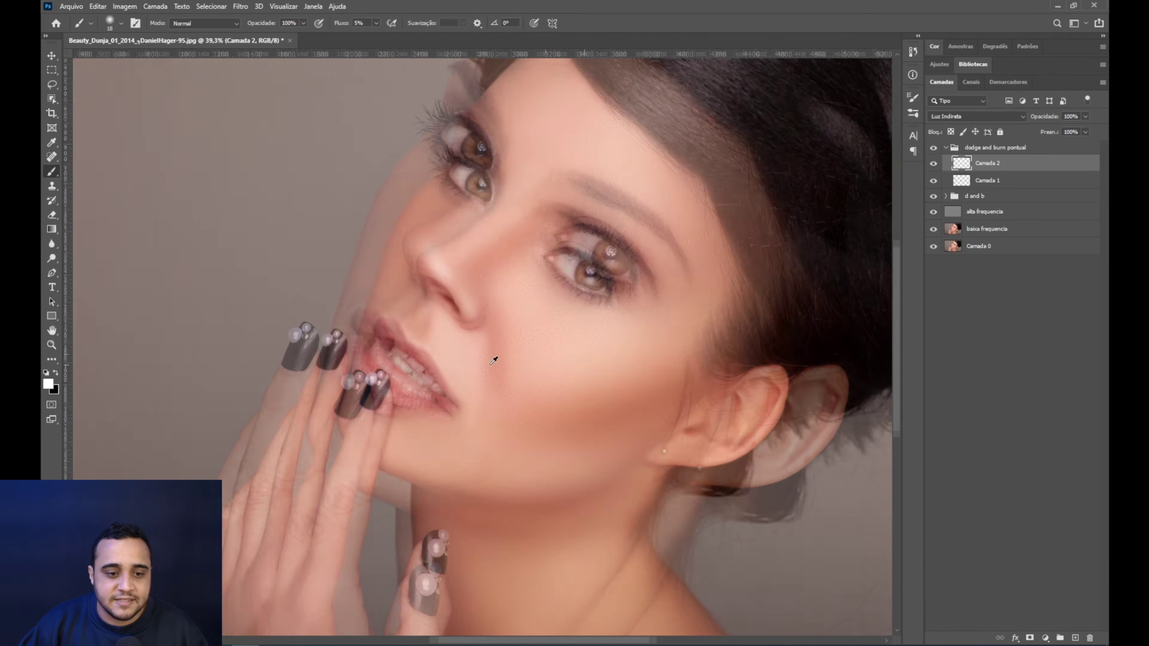
scroll(487, 353, down, 2)
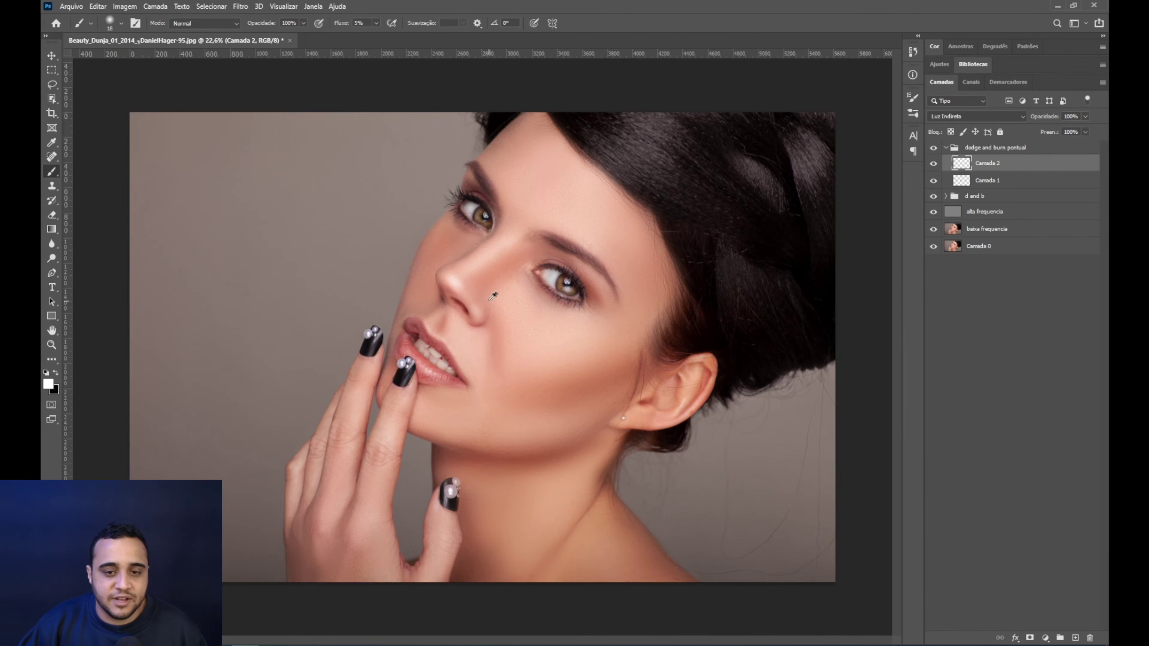
- Collapse the dodge and burn pontual group and compare the portrait with and without it at several magnifications
click(946, 148)
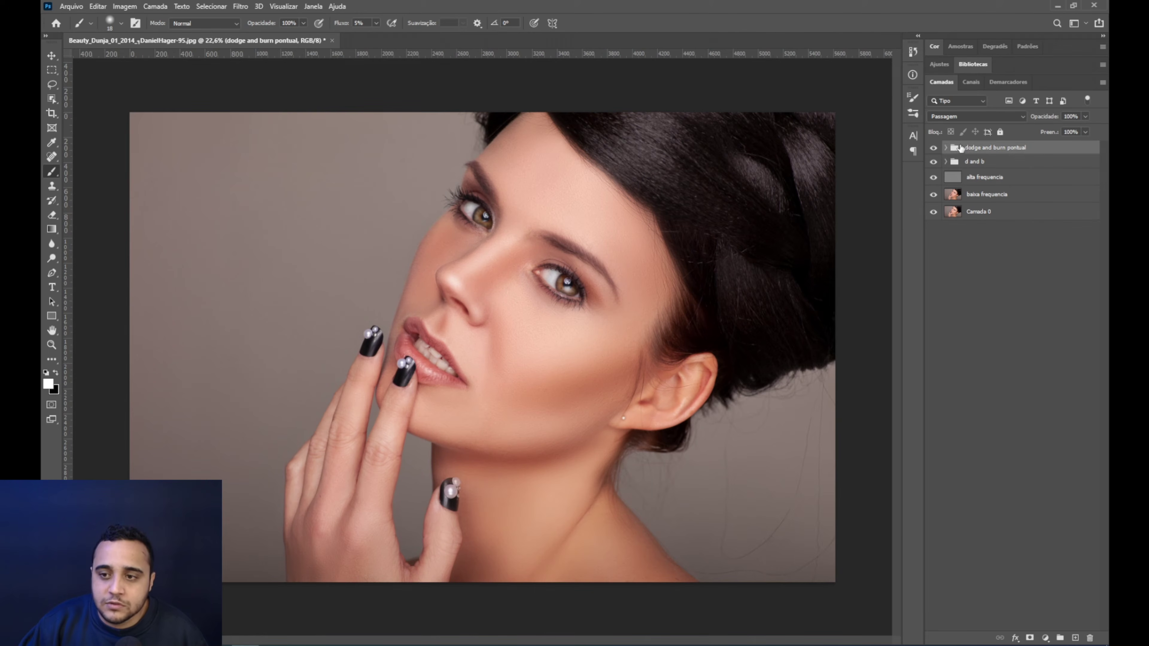
click(934, 148)
click(934, 148)
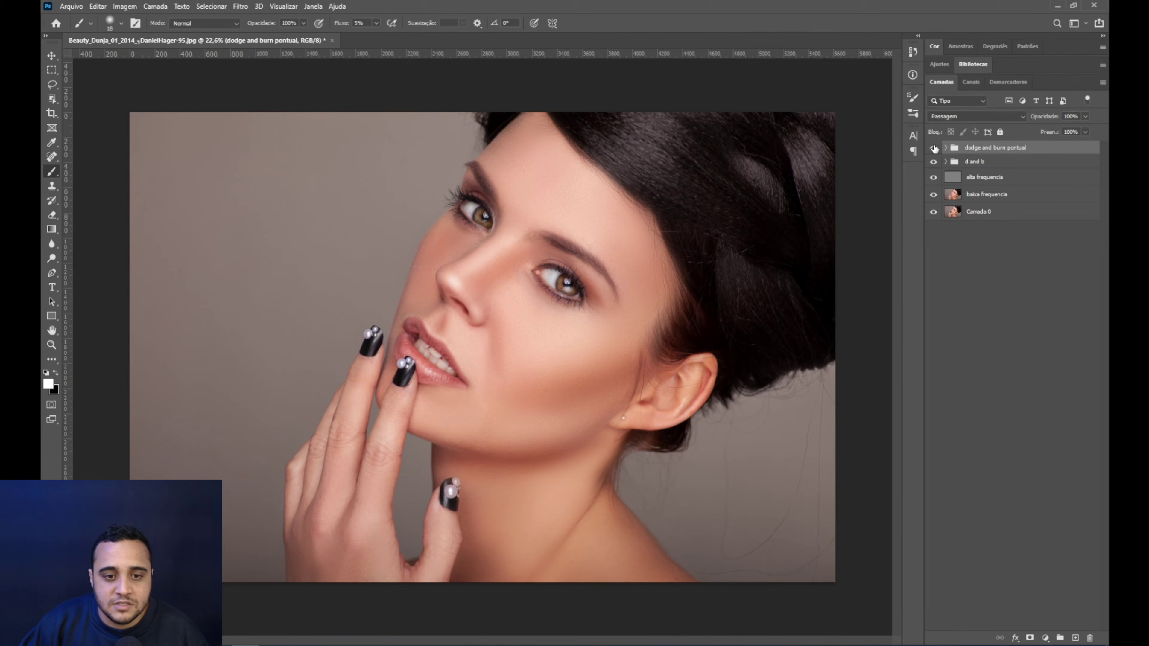
click(934, 148)
click(934, 148)
scroll(444, 311, up, 2)
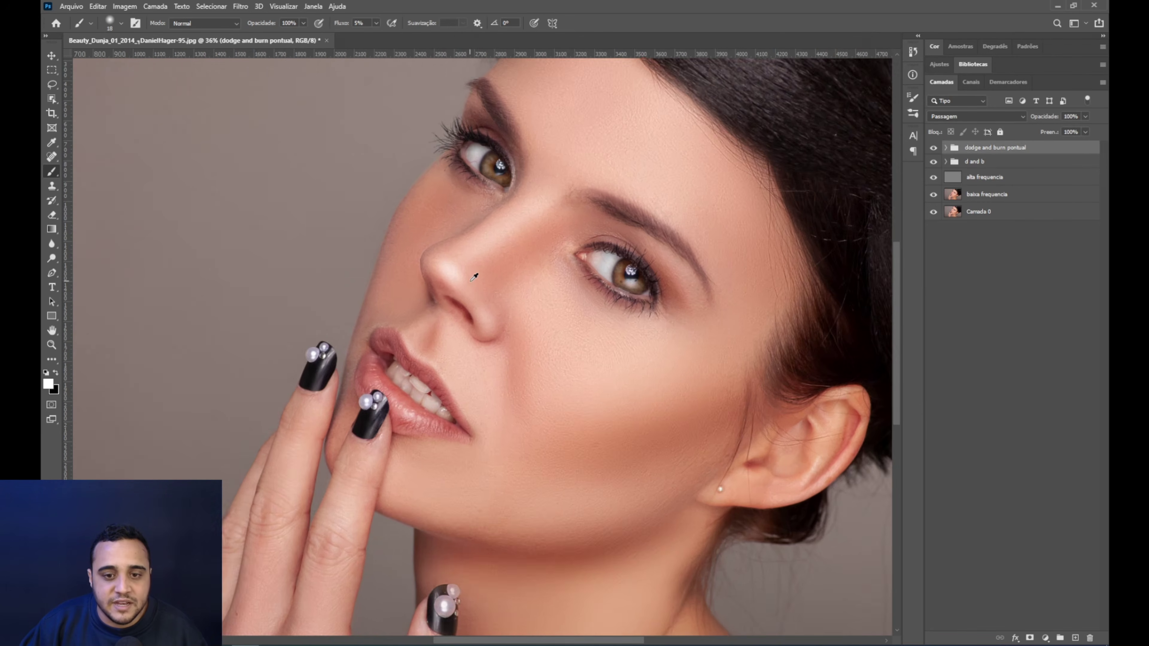
click(934, 148)
click(933, 148)
click(933, 148)
click(934, 148)
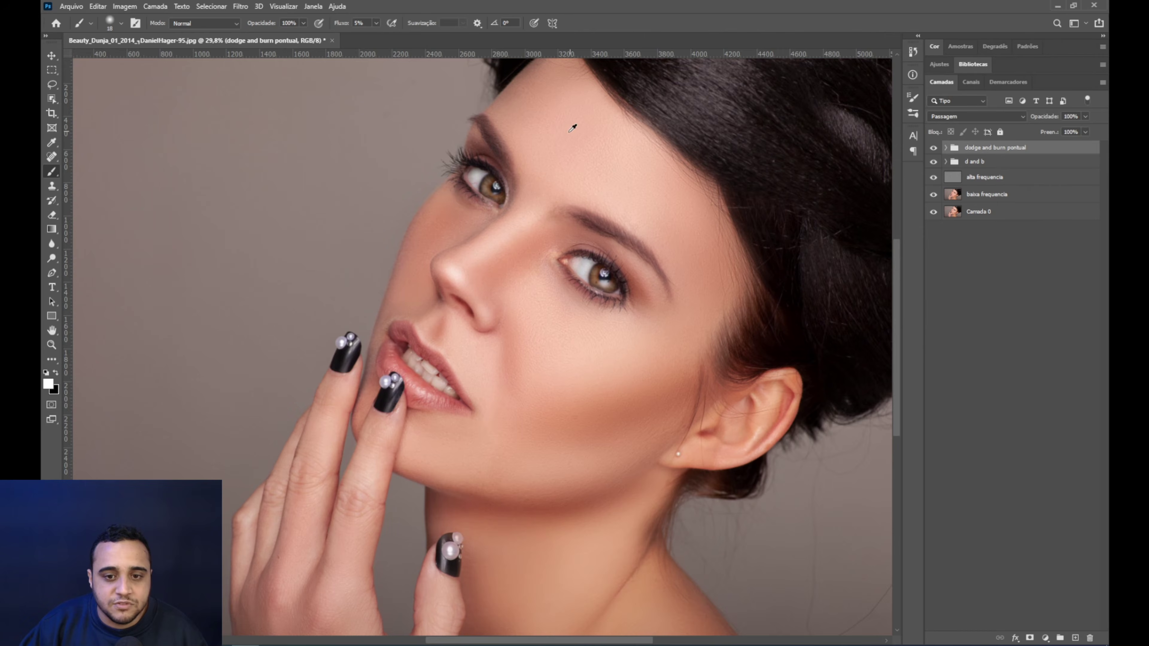
scroll(552, 267, up, 2)
scroll(541, 294, down, 2)
scroll(540, 294, down, 2)
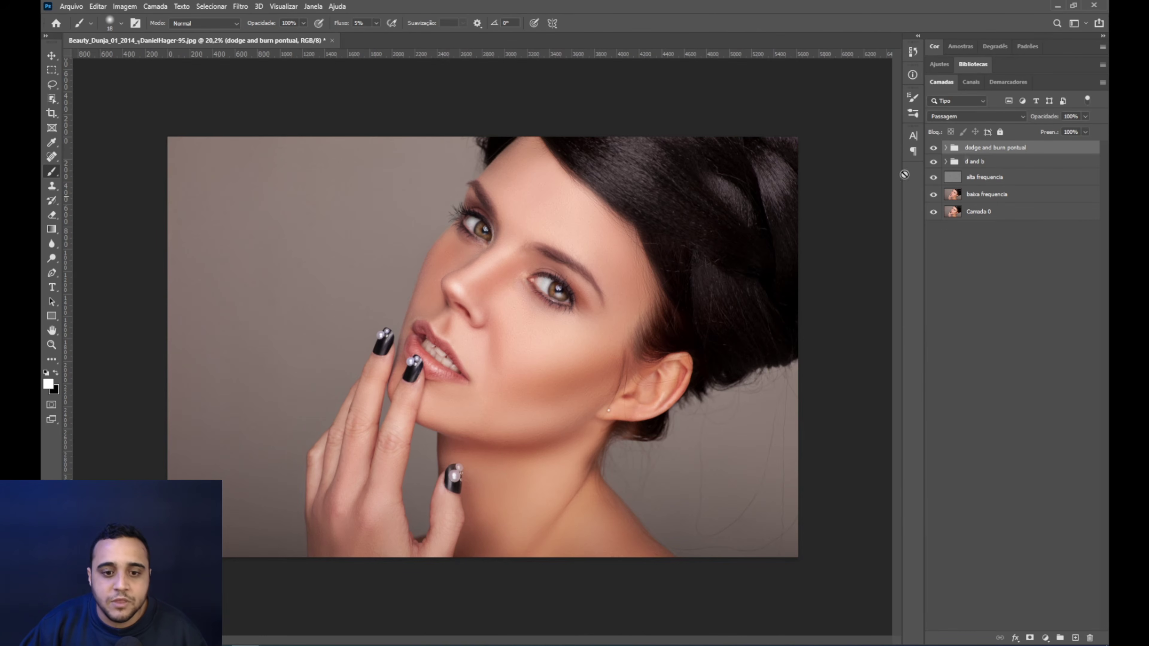
click(934, 148)
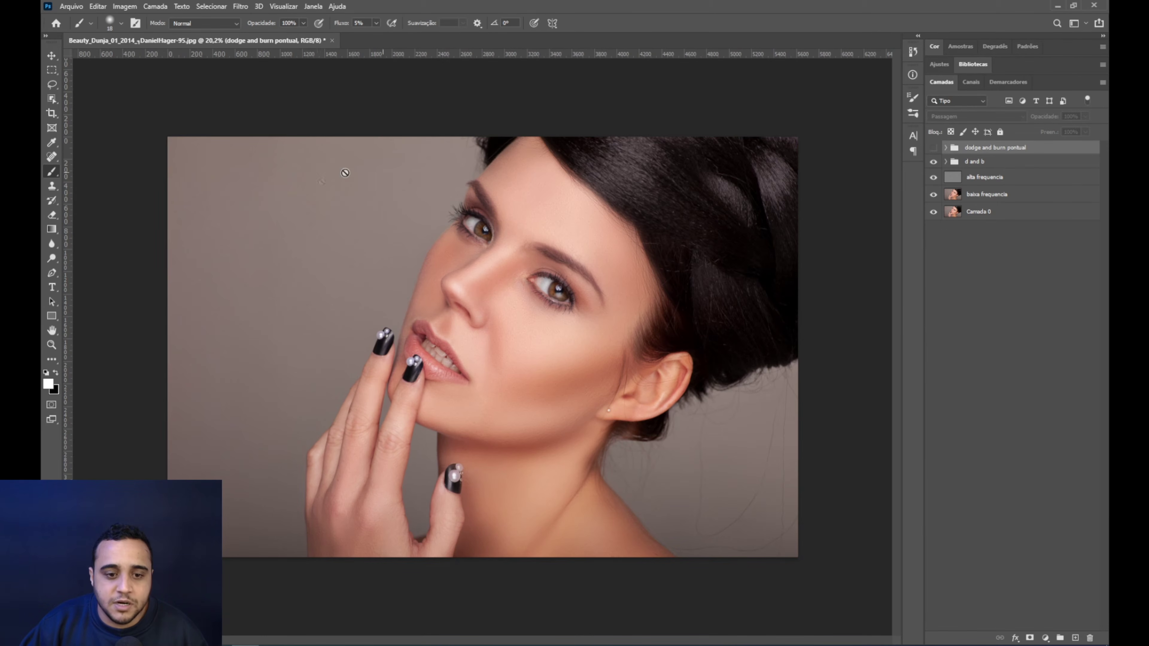
scroll(449, 369, up, 1)
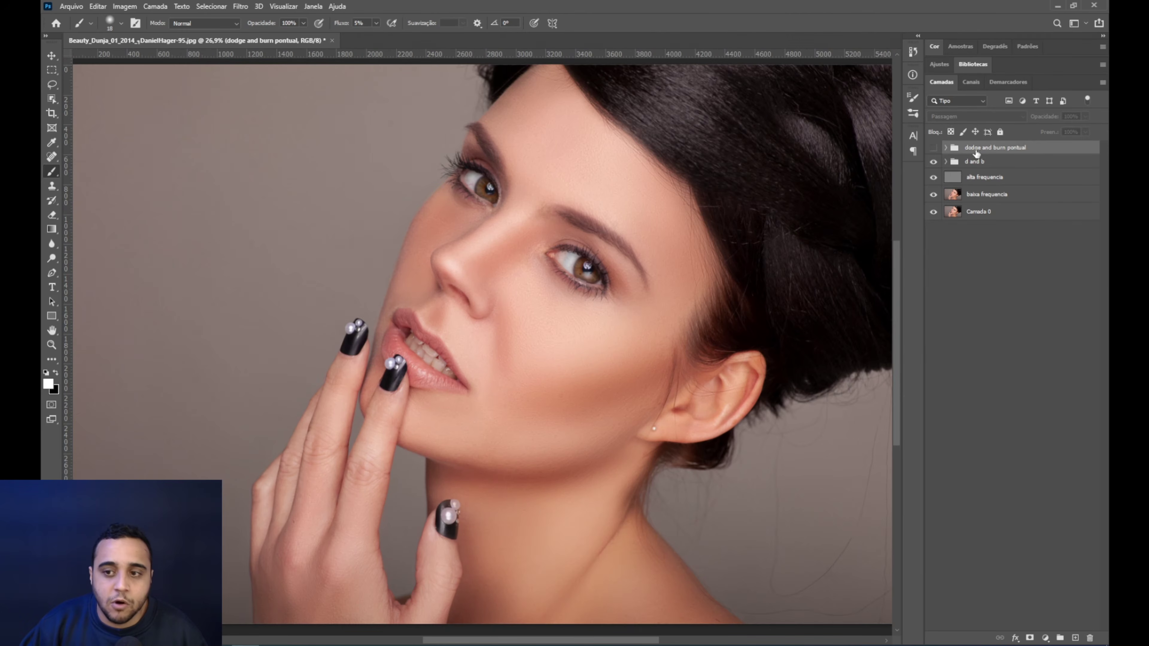
click(933, 149)
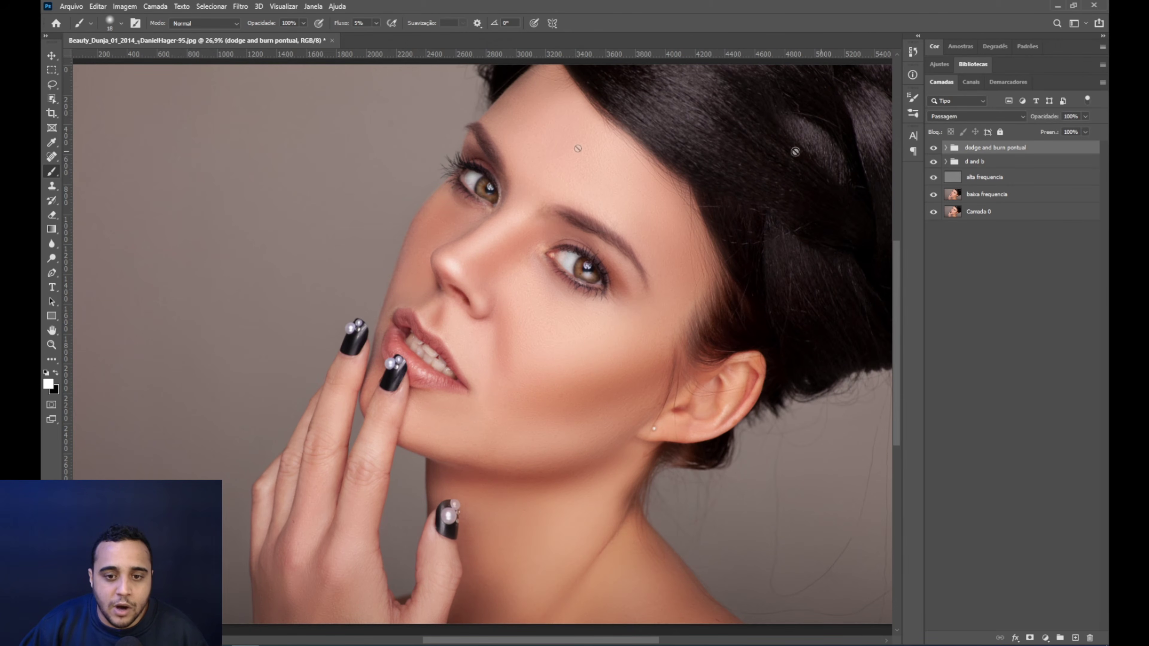
scroll(535, 321, down, 2)
scroll(647, 225, up, 2)
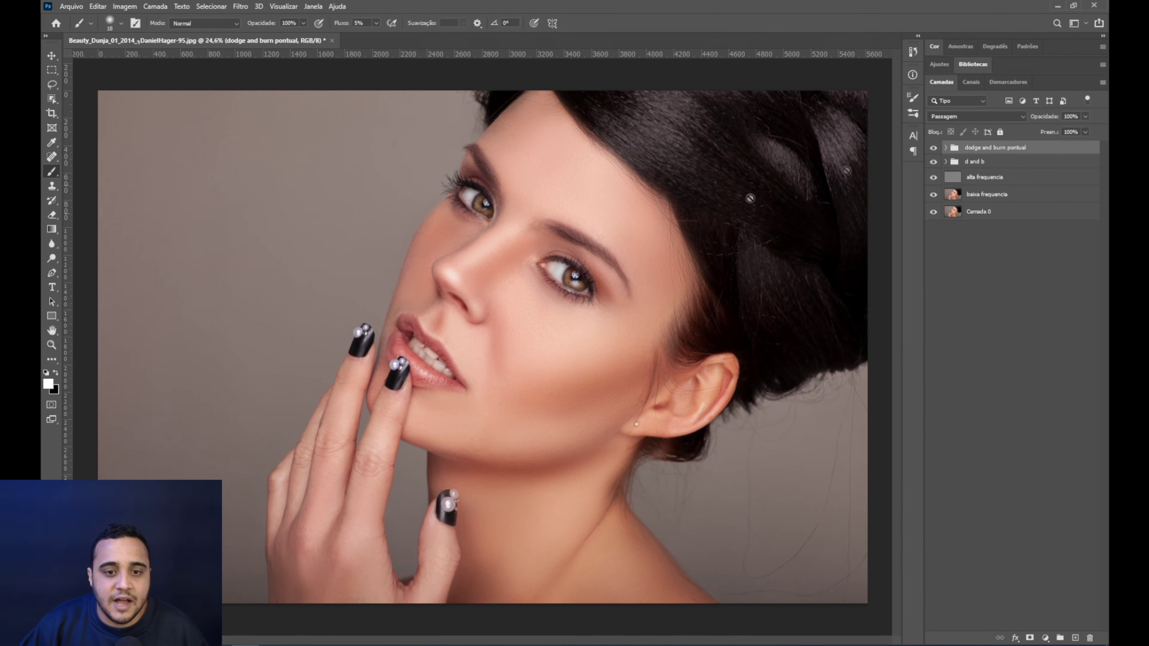
- Set the dodge and burn pontual group's opacity to 88% and compare the portrait with and without the group
click(1086, 118)
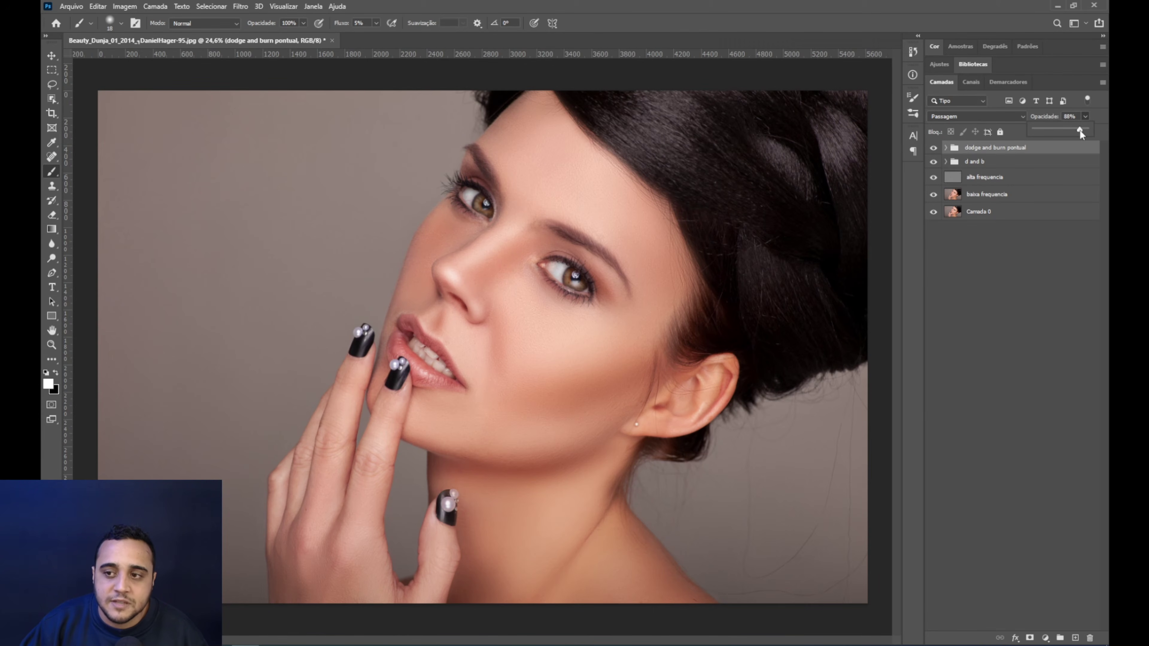
click(933, 148)
click(932, 149)
- Stamp all visible layers into a new layer at the top of the stack and duplicate that merged layer
click(51, 55)
key(ctrl+minus)
key(ctrl+minus)
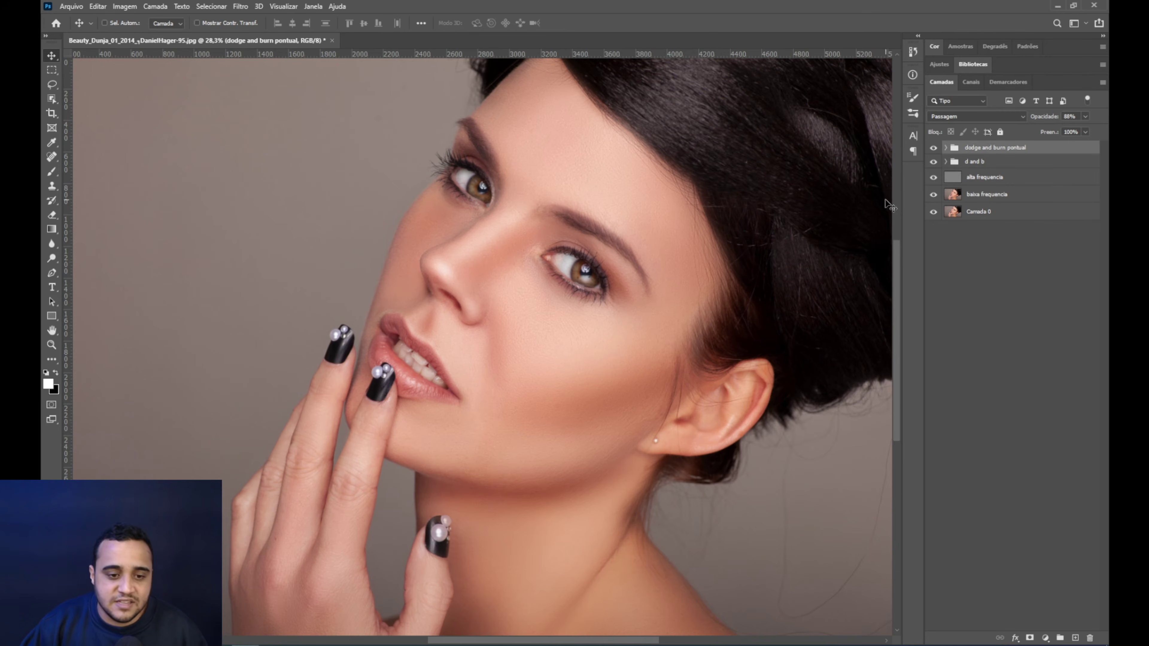
key(ctrl)
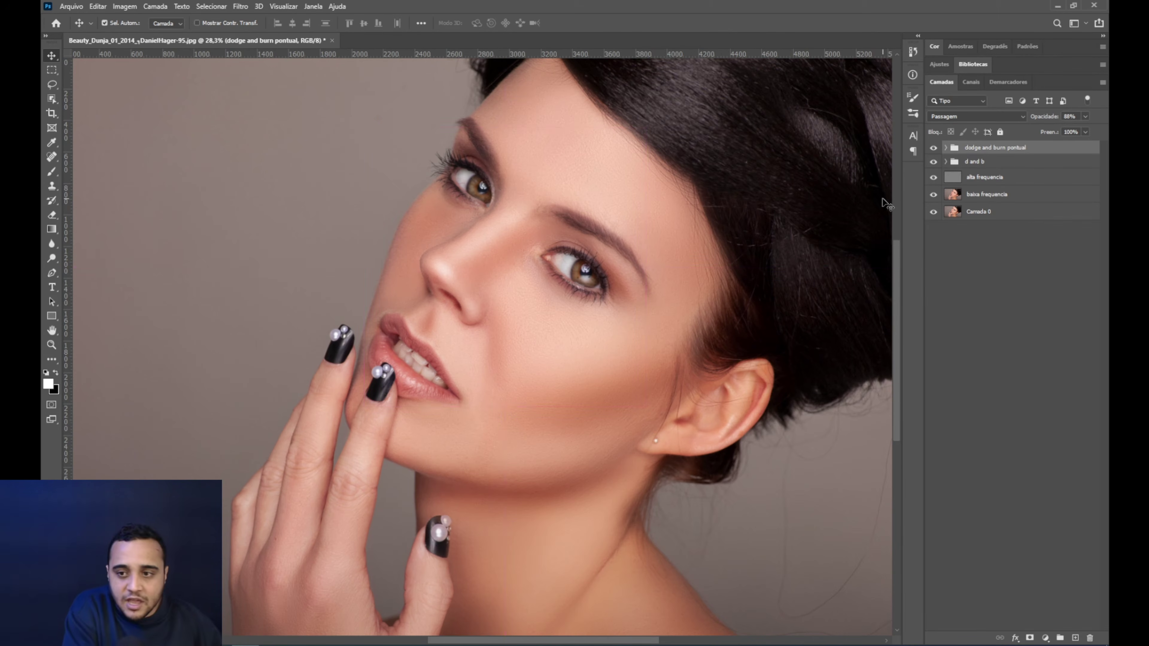
key(ctrl+shift+alt+e)
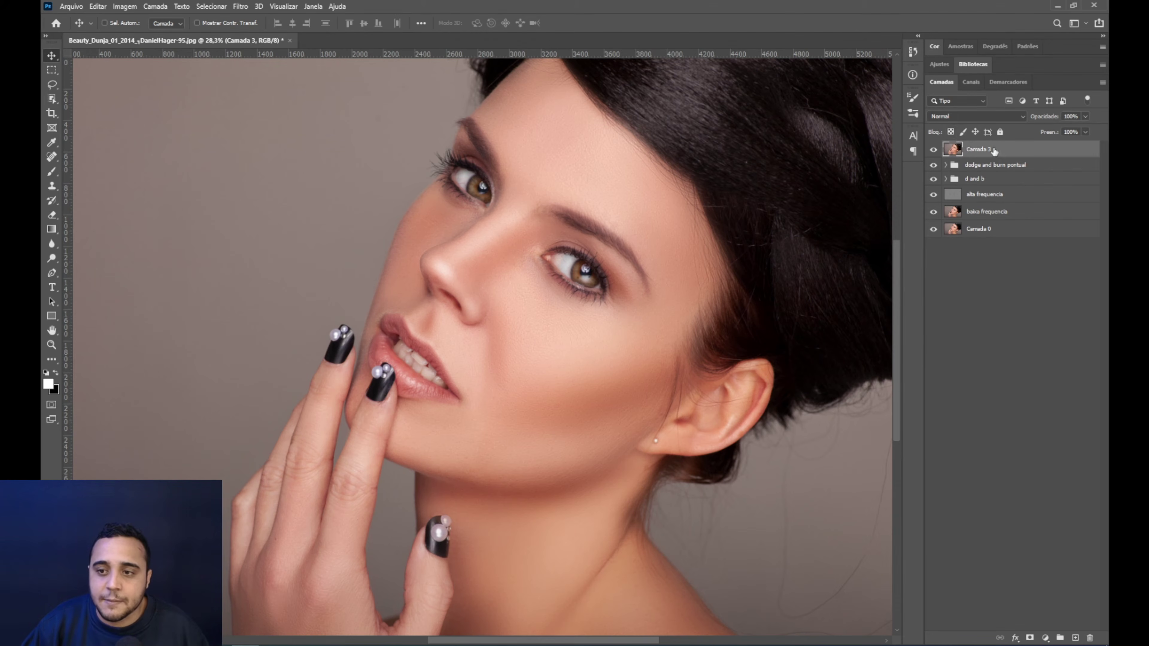
key(ctrl+j)
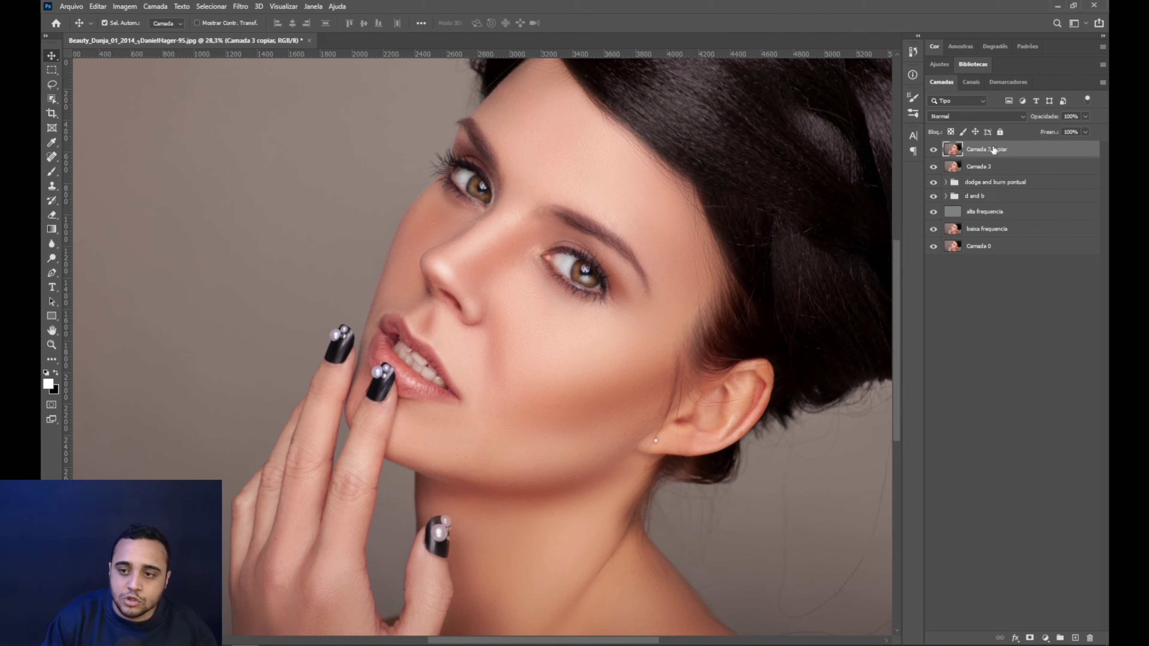
- Open the Camera Raw filter on the duplicated merged layer and set Textura to +7
click(240, 9)
click(264, 86)
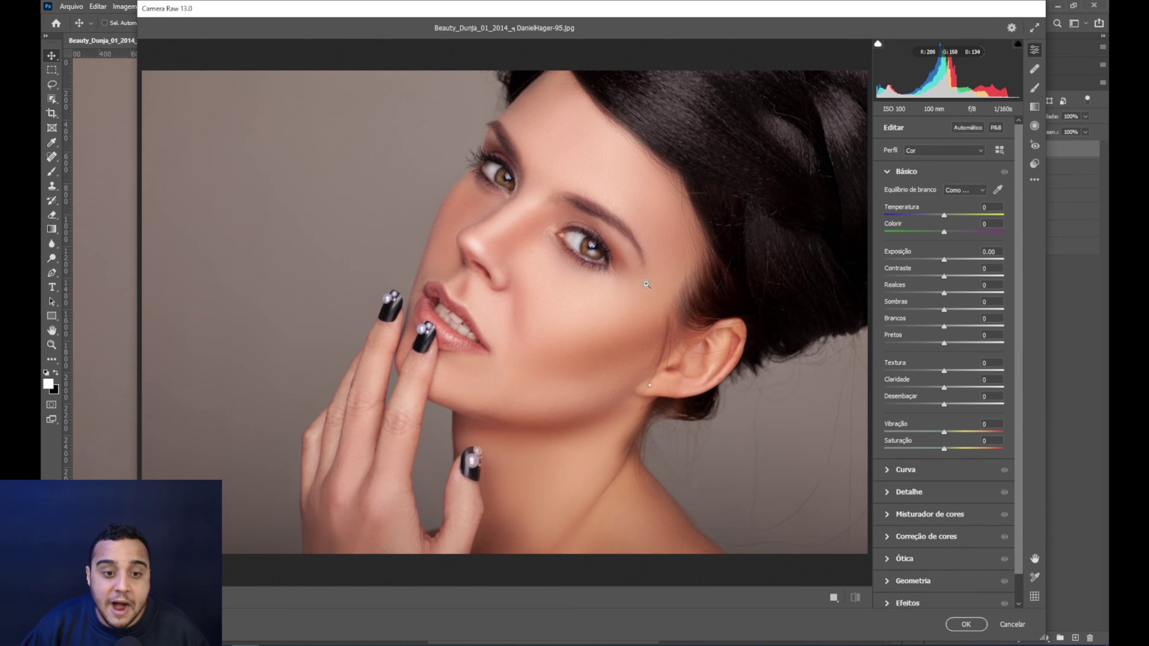
drag(646, 284, 606, 295)
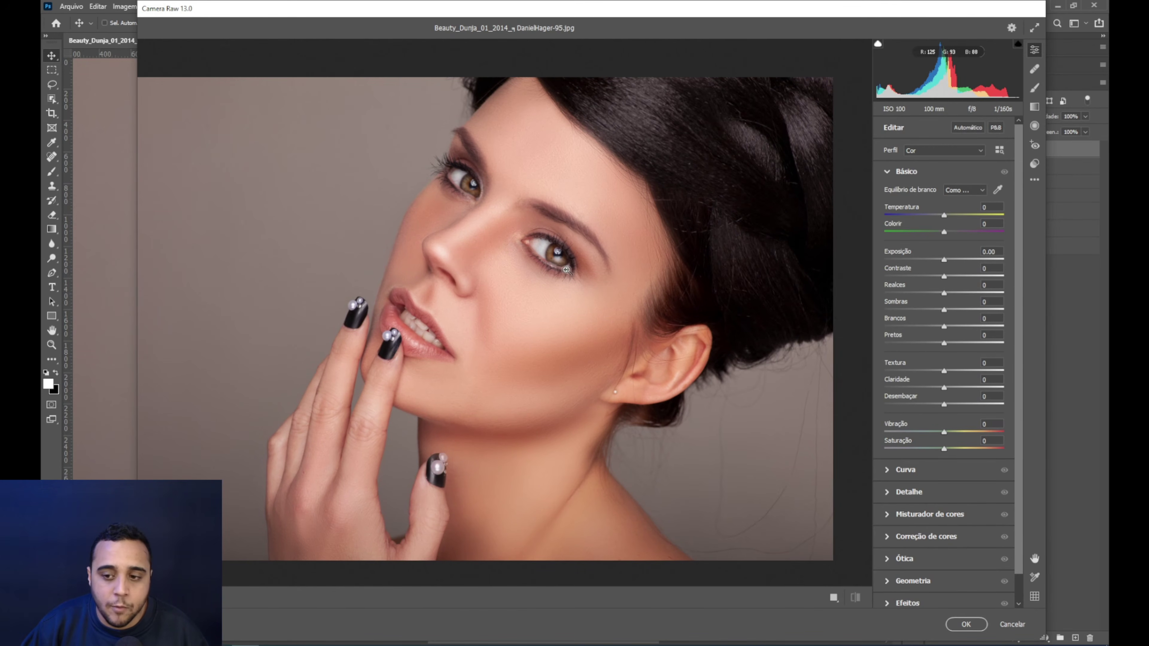
drag(523, 268, 579, 275)
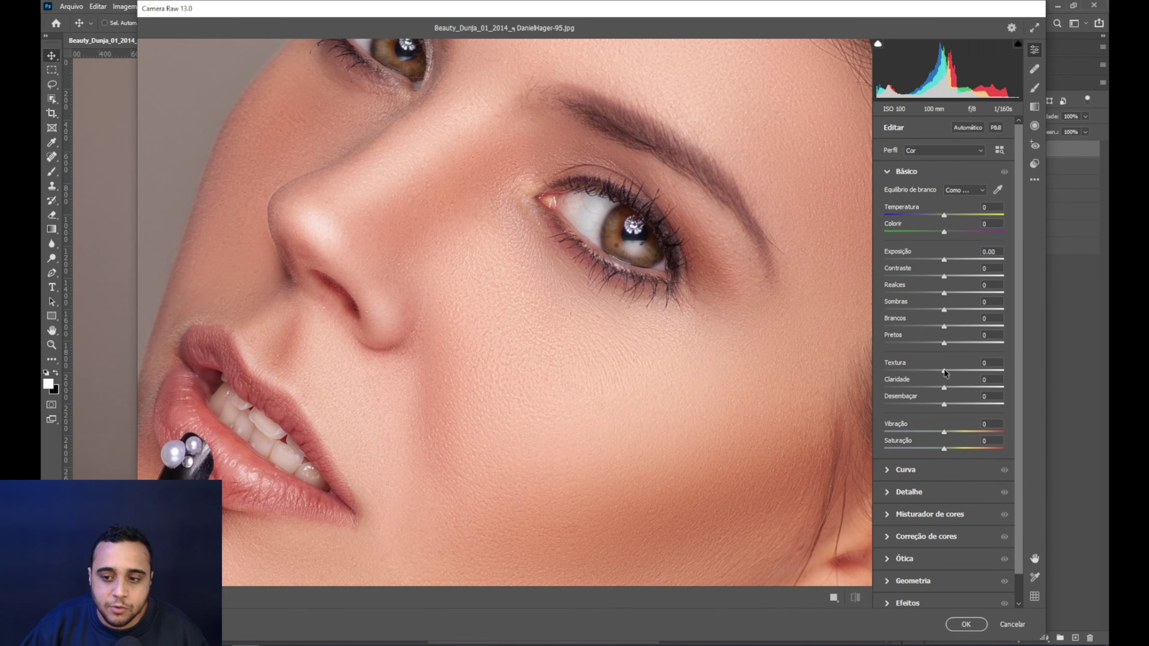
drag(959, 372, 983, 372)
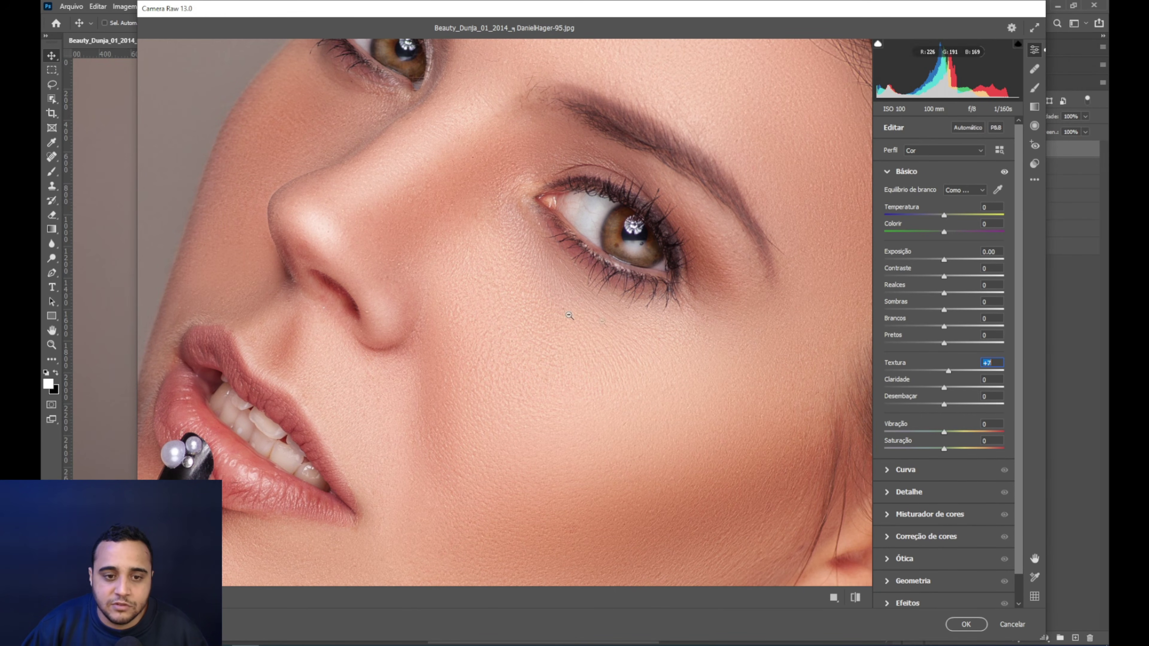
- Sharpen the image with Nitidez 48, Raio 1.2 and Detalhe 6, and compare the sharpening's effect on the nearer eye
click(887, 495)
drag(886, 245, 902, 248)
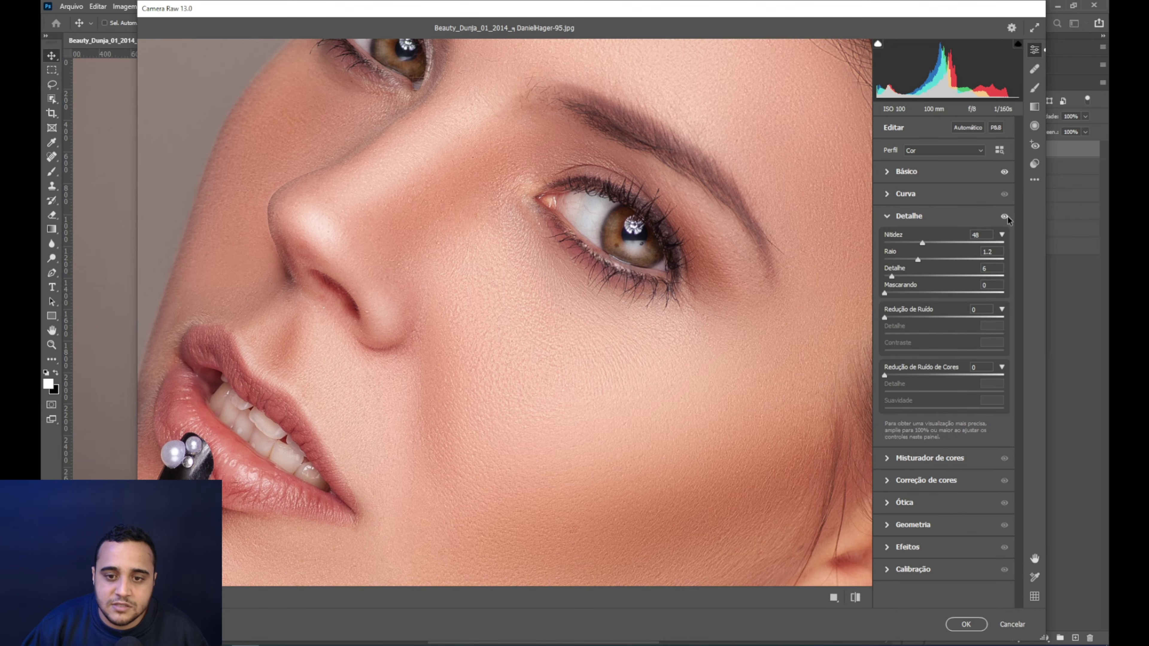
click(645, 219)
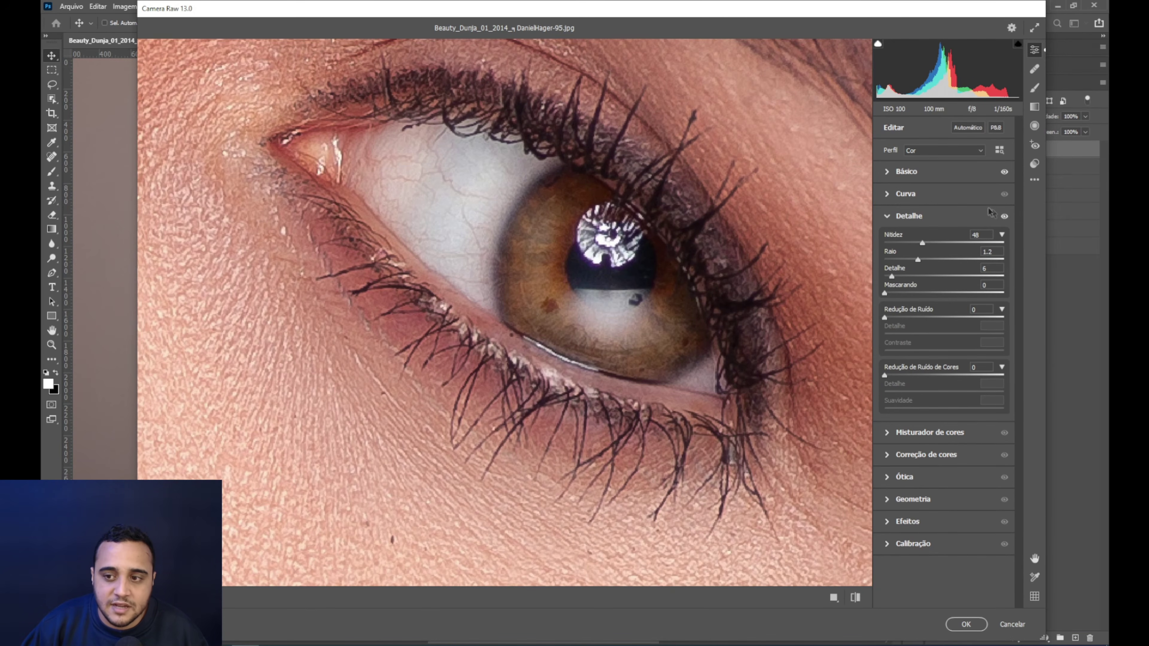
click(1005, 217)
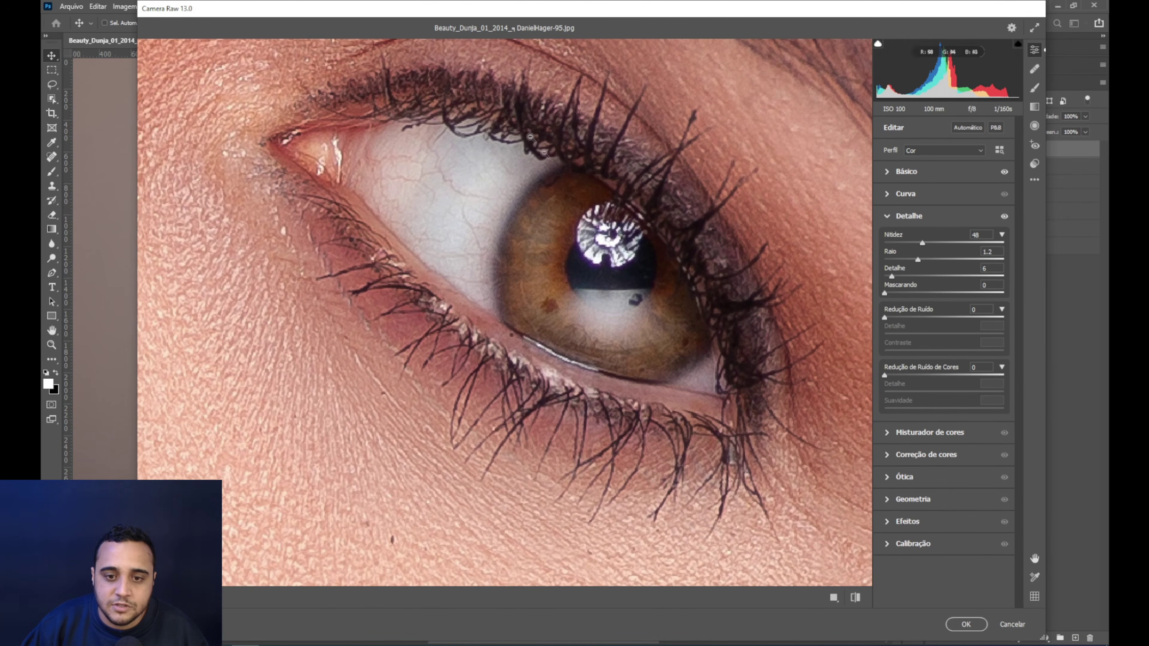
- Compare the nearer eye with and without the Detalhe sharpening and return to a view of the whole face
click(1005, 217)
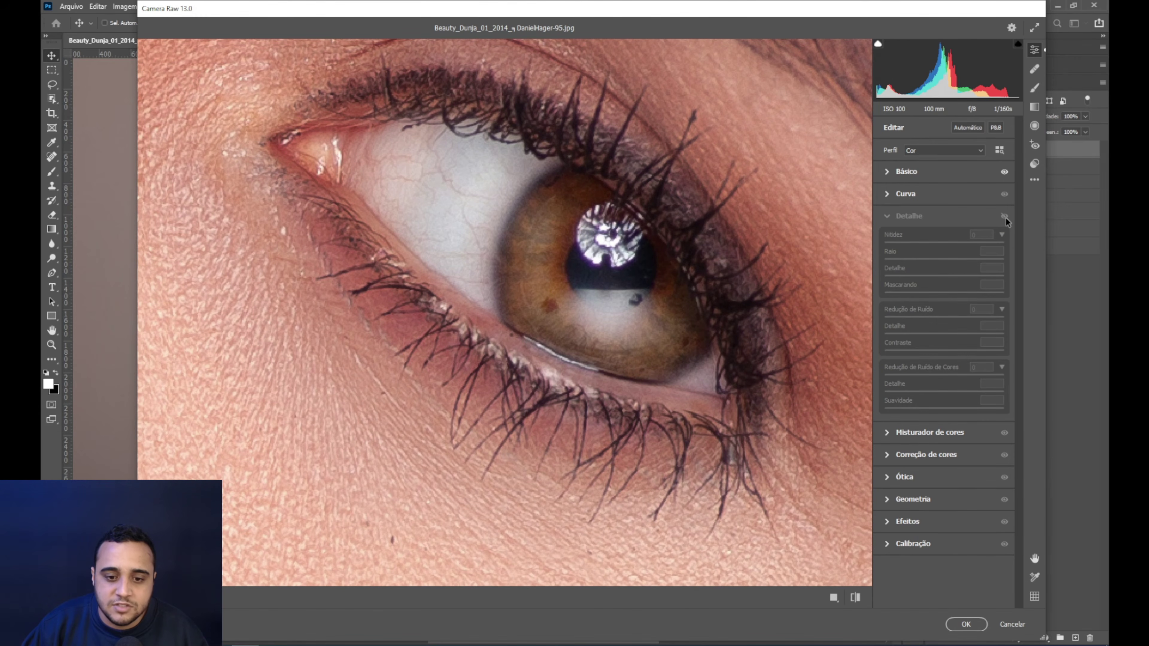
click(1005, 218)
click(1005, 218)
click(1005, 218)
scroll(559, 344, down, 3)
drag(464, 327, 326, 340)
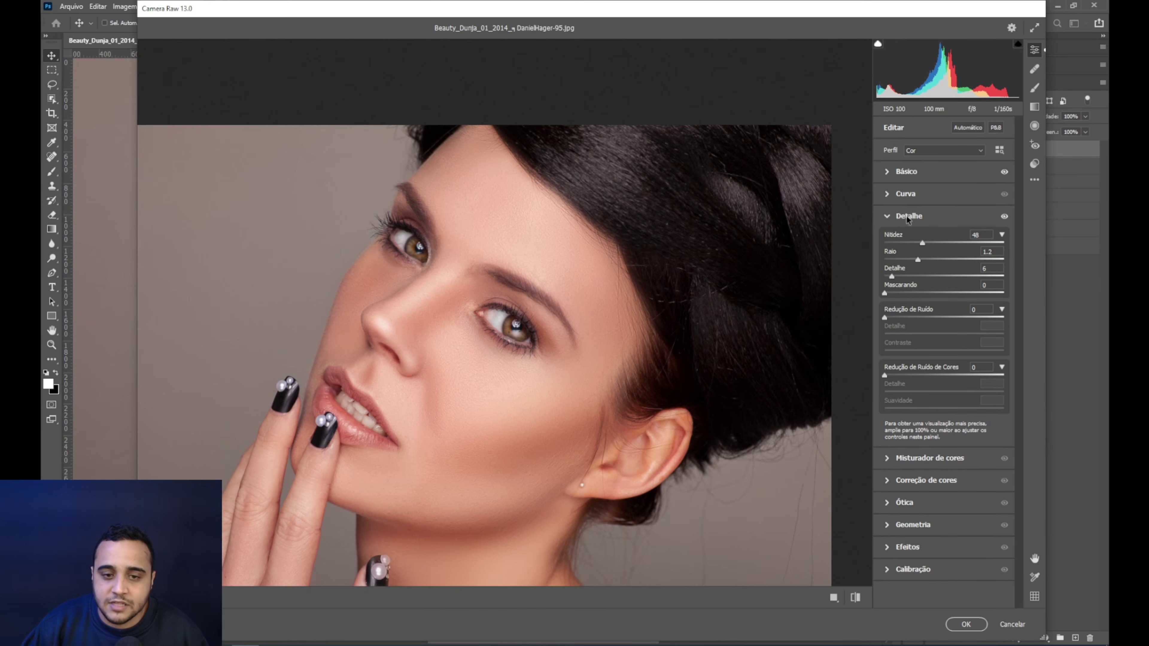
- Set Claridade to +4 in the Básico adjustments, check the face, and apply the Camera Raw filter to the duplicated merged layer
click(887, 217)
click(892, 174)
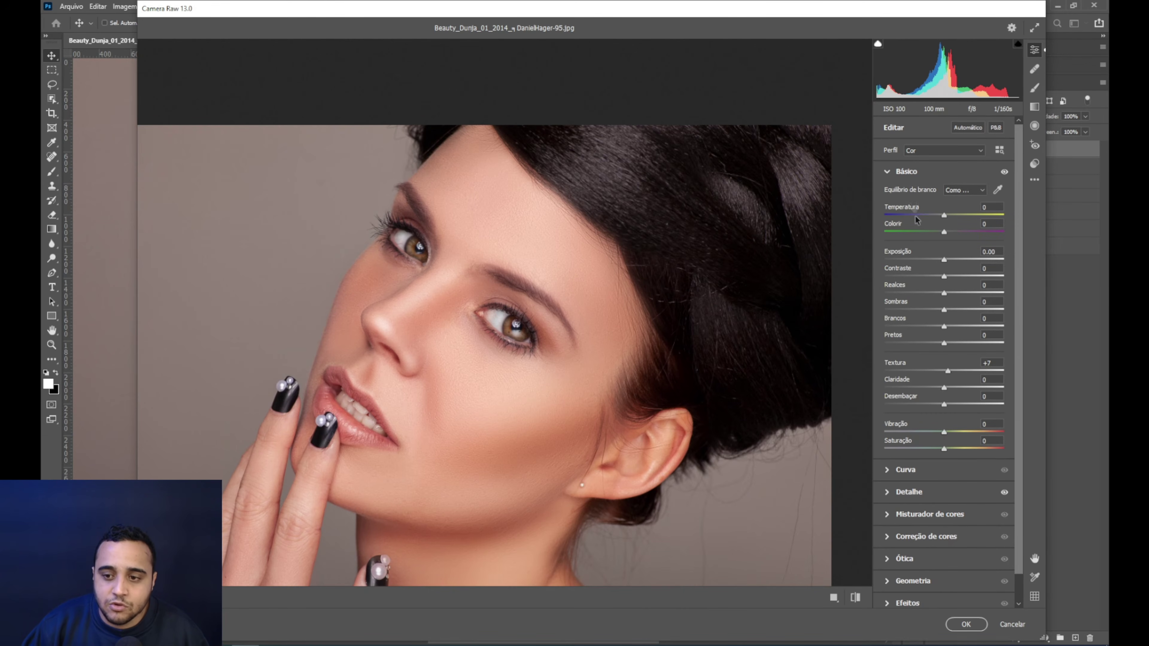
drag(945, 371, 949, 376)
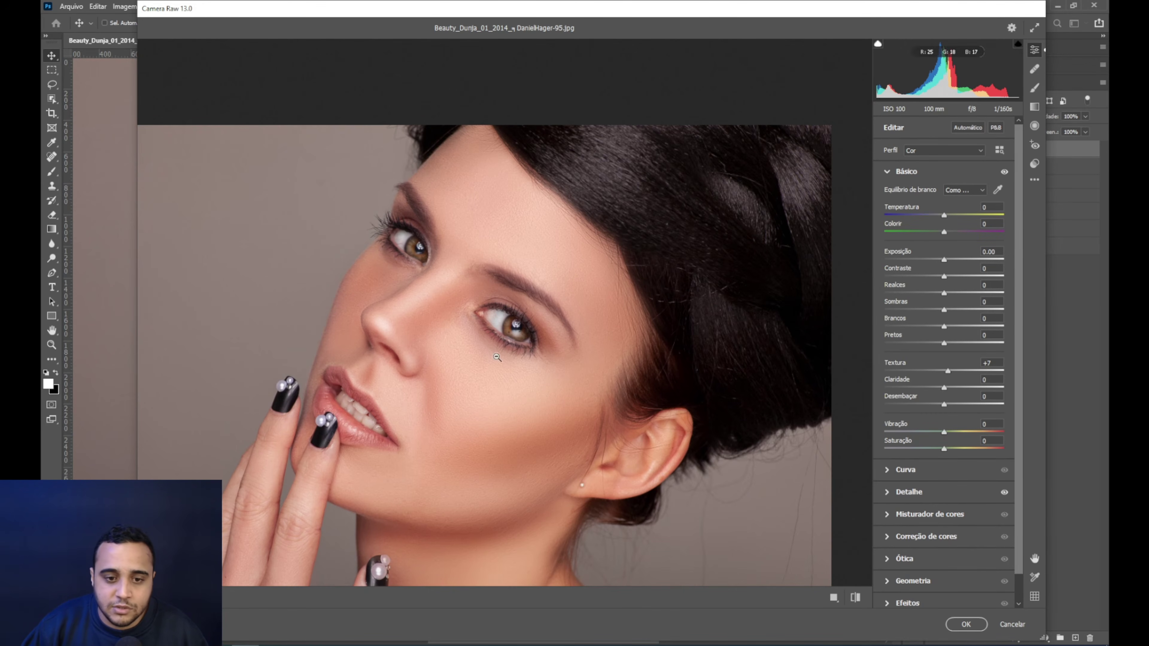
key(ctrl+plus)
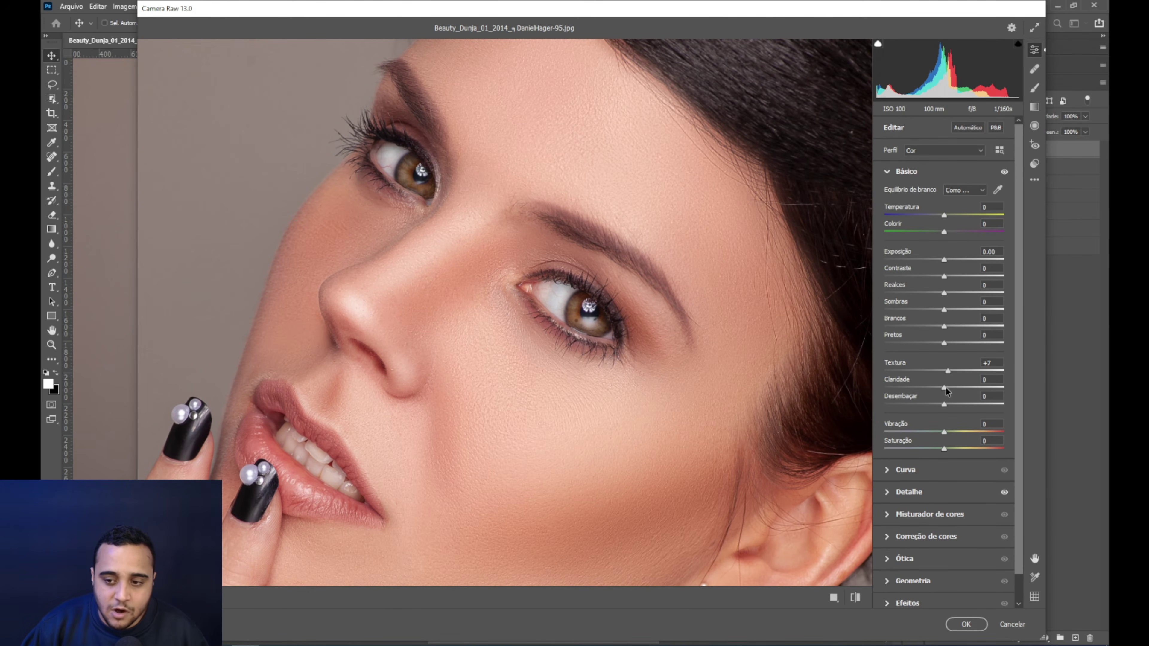
drag(947, 389, 950, 389)
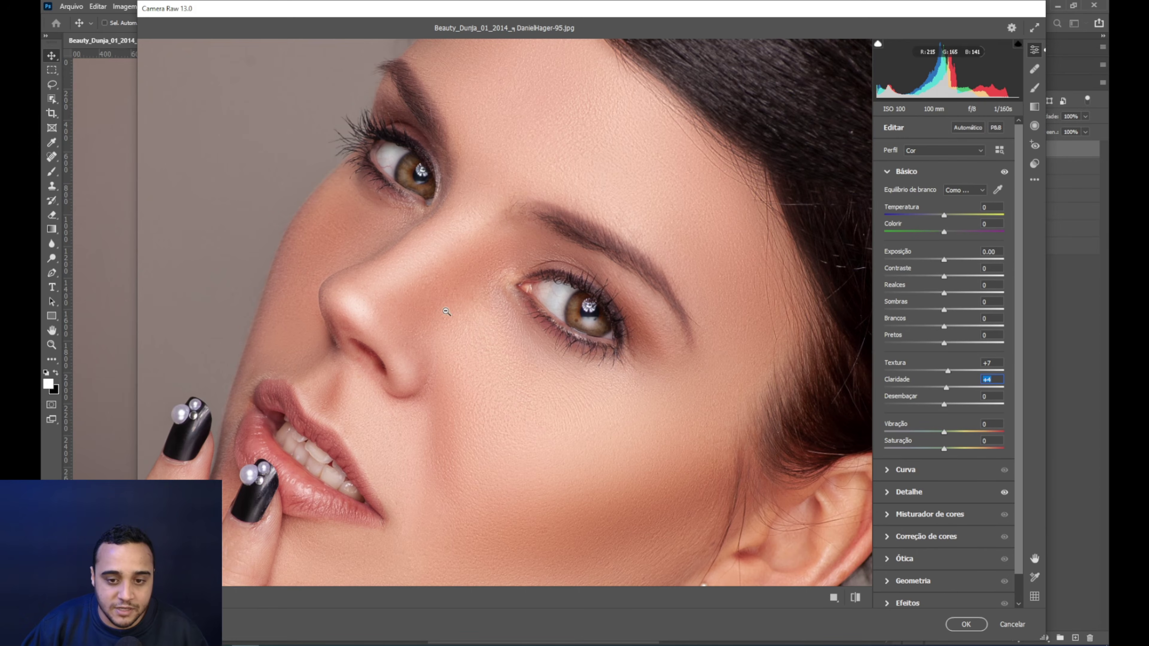
click(445, 314)
click(336, 310)
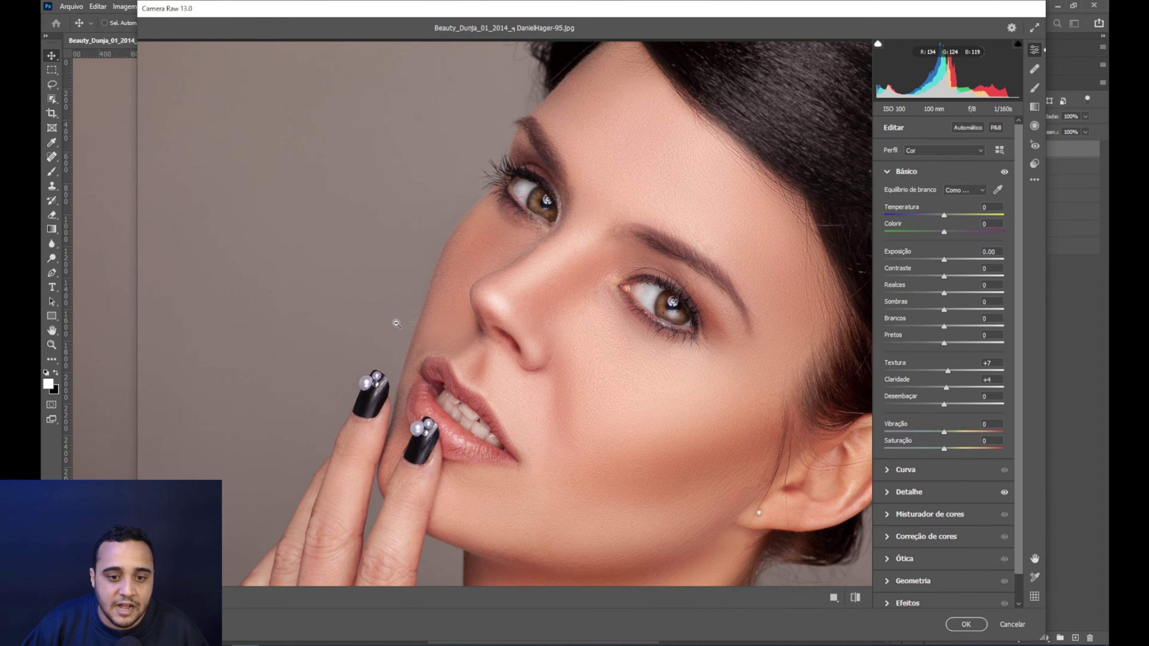
alt+click(562, 246)
click(604, 366)
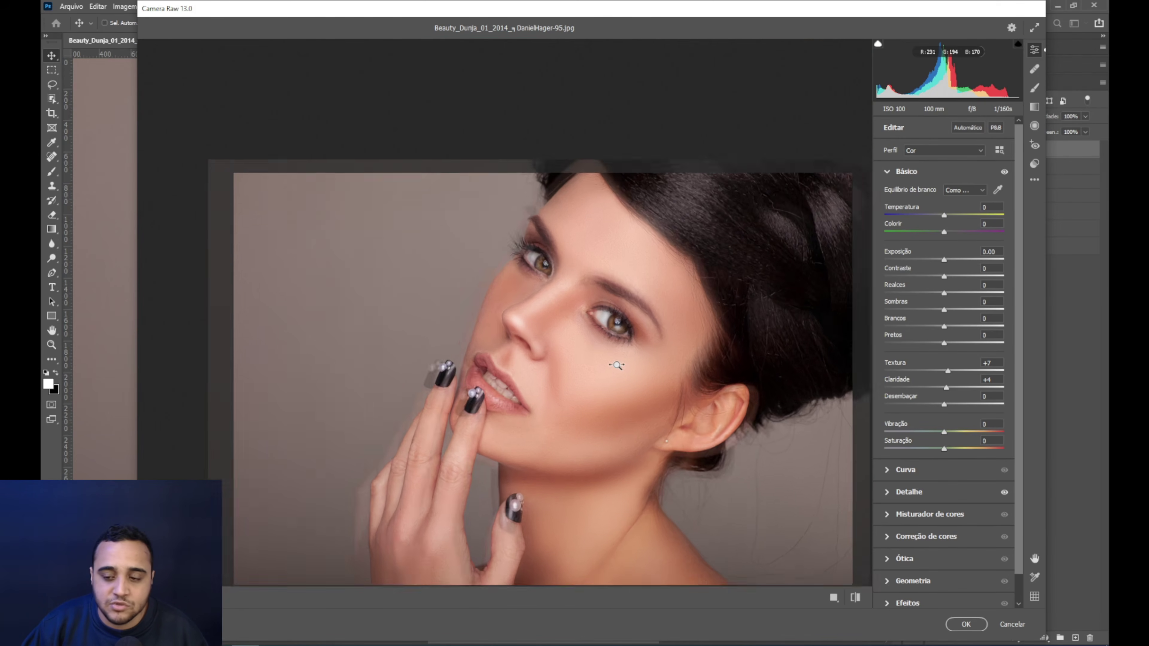
click(966, 625)
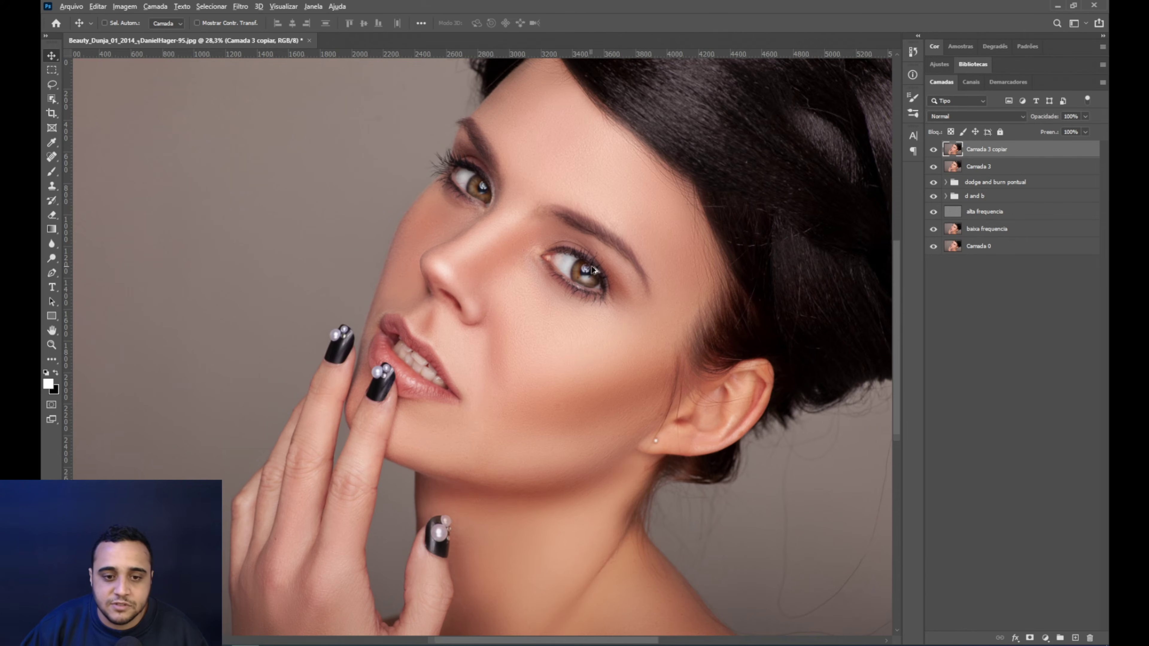
- Examine the filtered portrait as a whole and closer on the face to judge the skin finish
scroll(592, 270, up, 2)
key(ctrl+0)
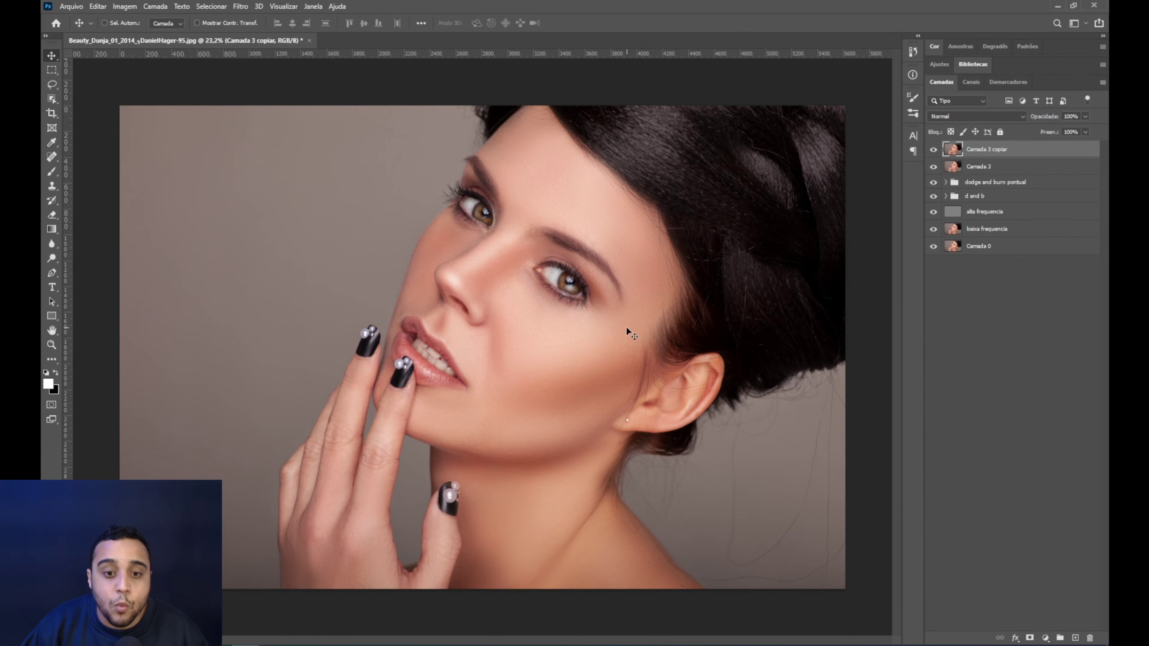
scroll(622, 328, up, 1)
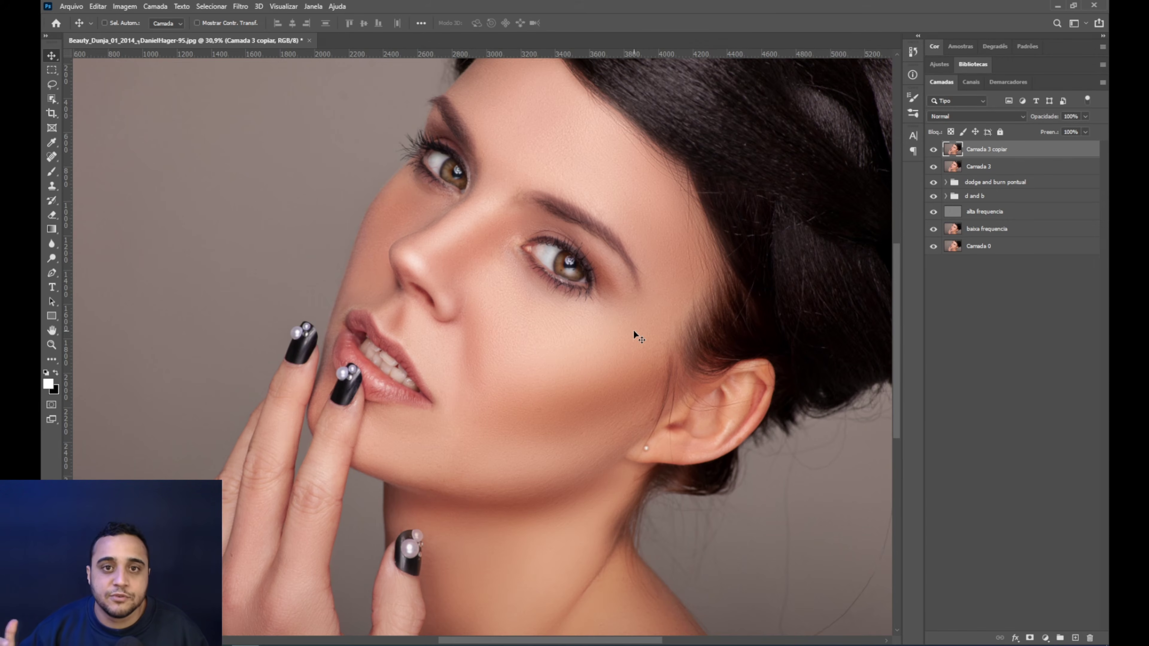
scroll(634, 329, down, 2)
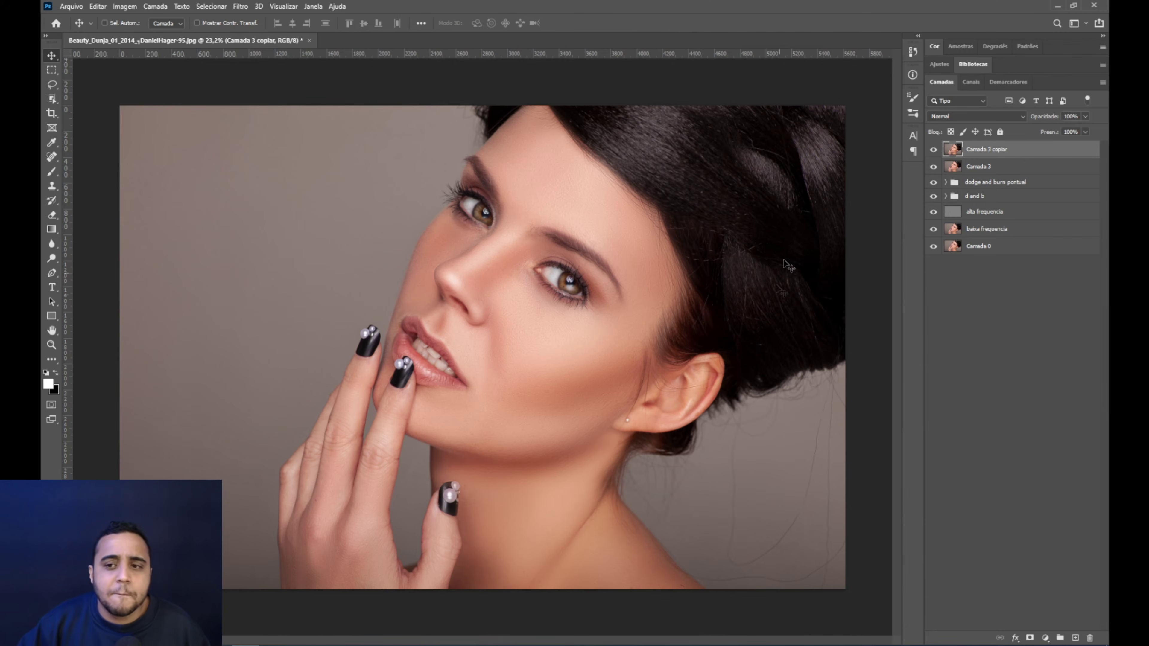
scroll(709, 448, up, 1)
scroll(711, 445, down, 1)
scroll(658, 434, up, 1)
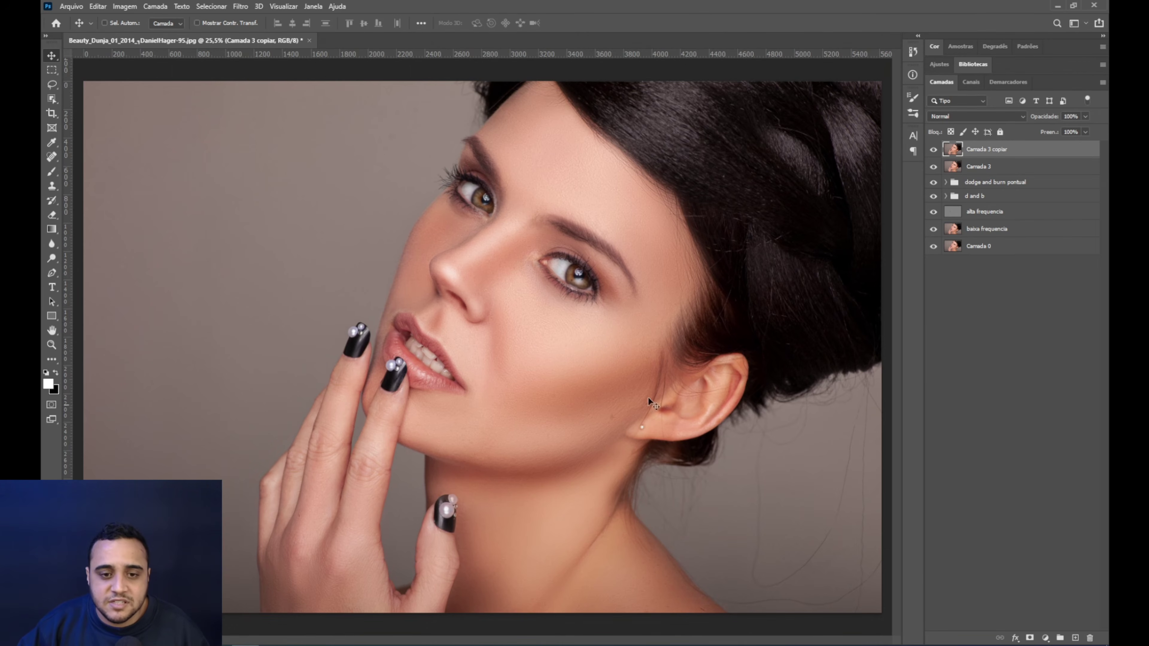
scroll(662, 412, up, 2)
scroll(658, 419, down, 2)
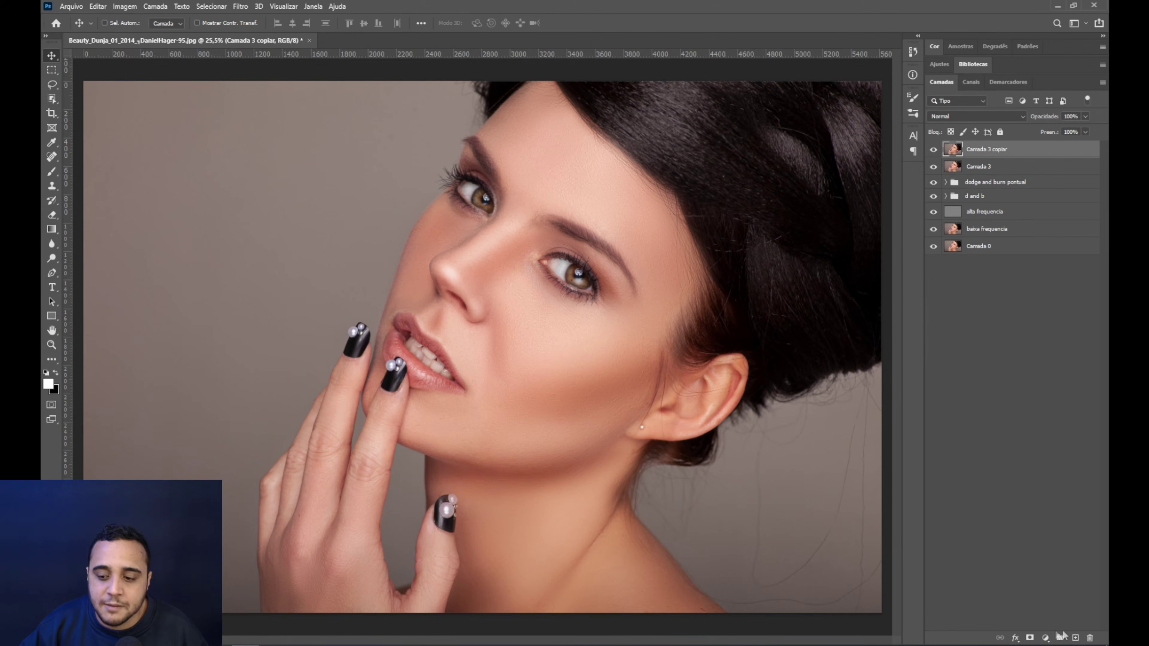
- Add a Matiz/Saturação adjustment layer above the filtered layer and reduce the saturation of Amarelos to -85
click(1045, 637)
click(1054, 531)
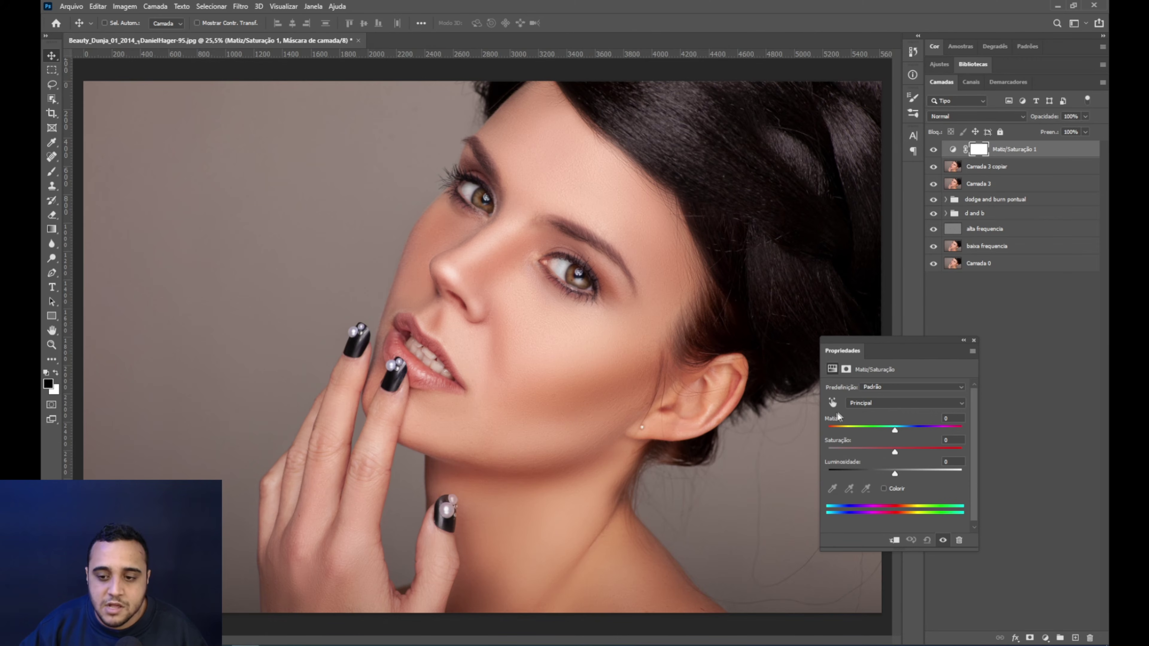
click(860, 404)
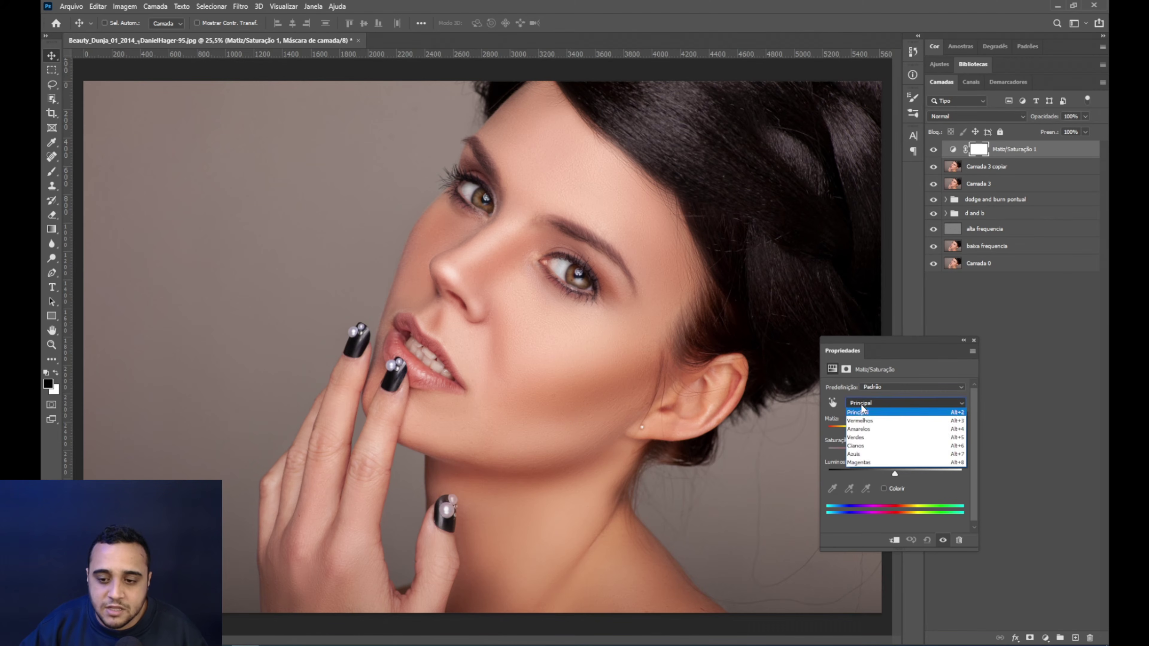
click(864, 430)
drag(896, 454, 818, 458)
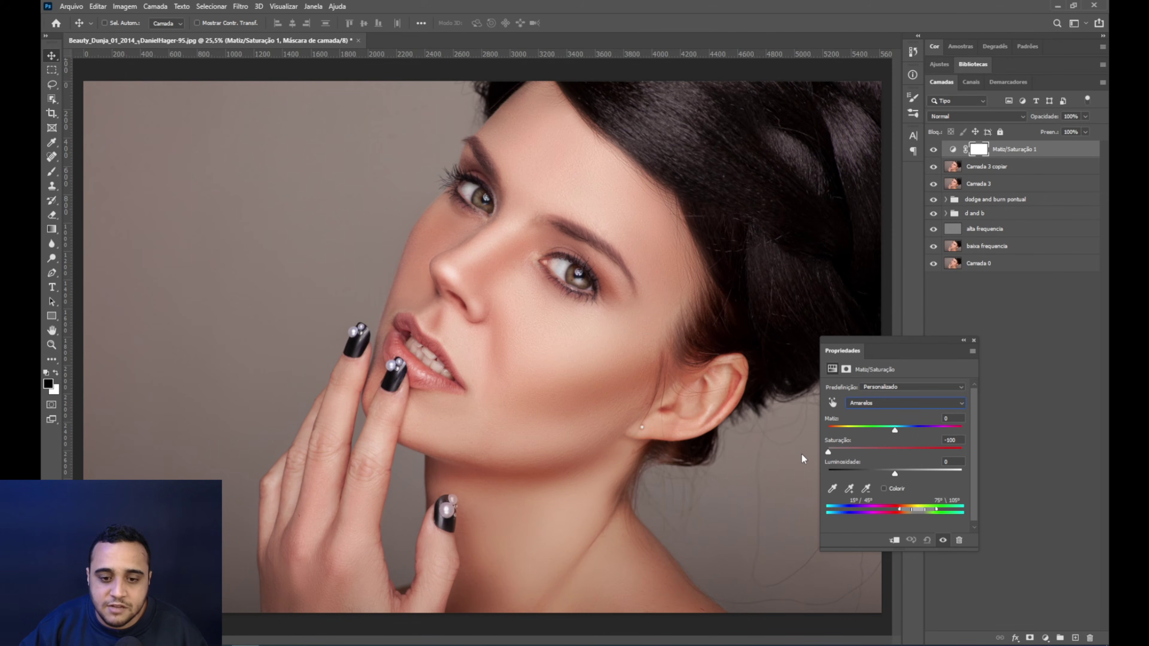
drag(838, 450, 889, 453)
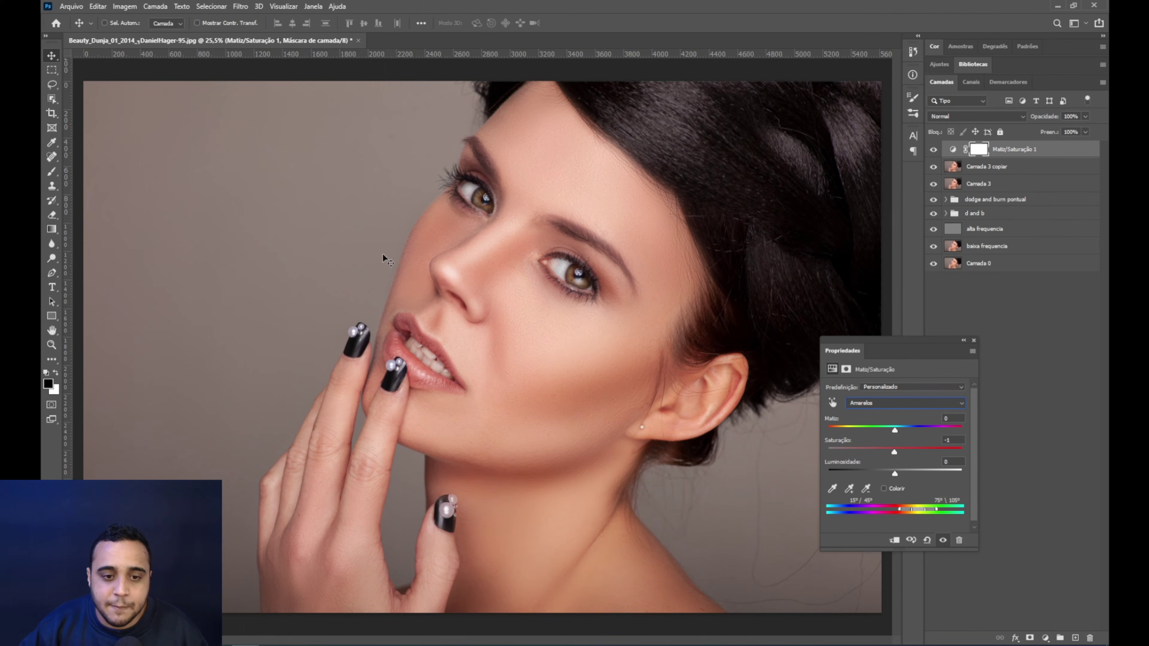
drag(895, 452, 853, 450)
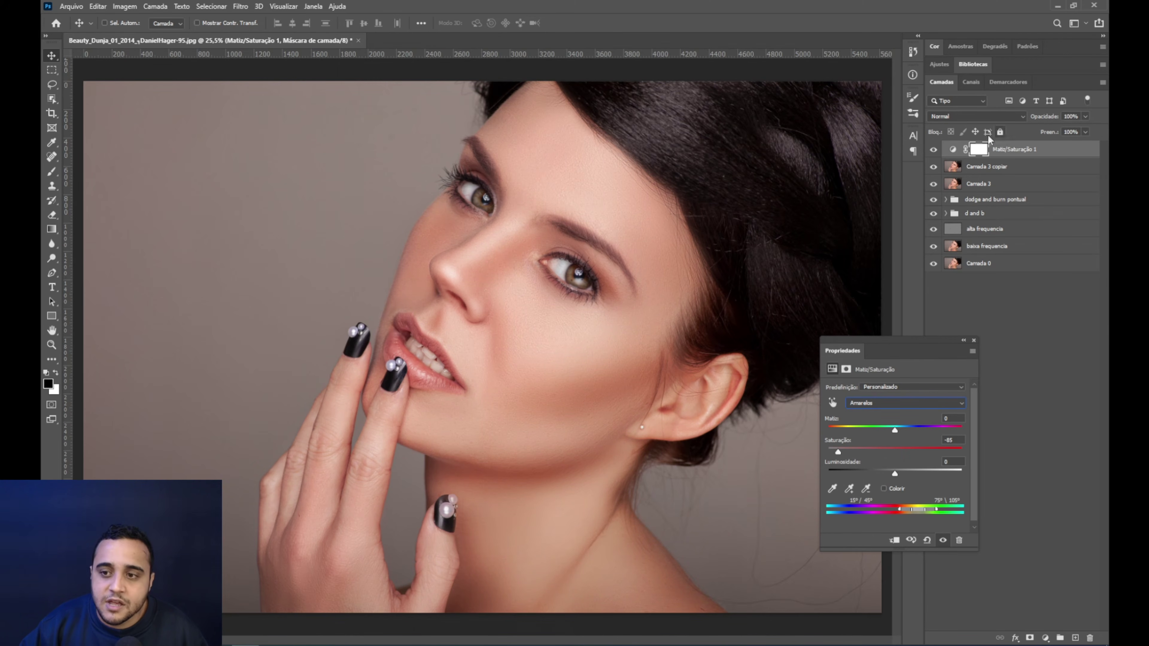
- Invert the Matiz/Saturação layer's mask to black and prepare an enlarged white brush with 100% flow
click(982, 151)
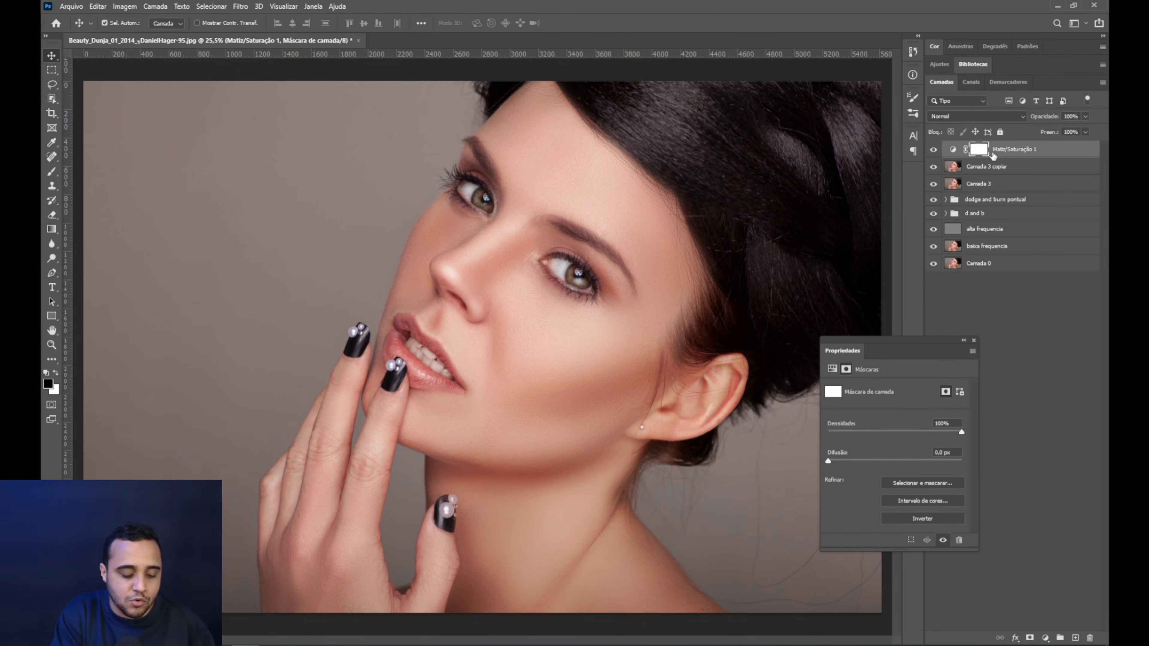
key(ctrl+i)
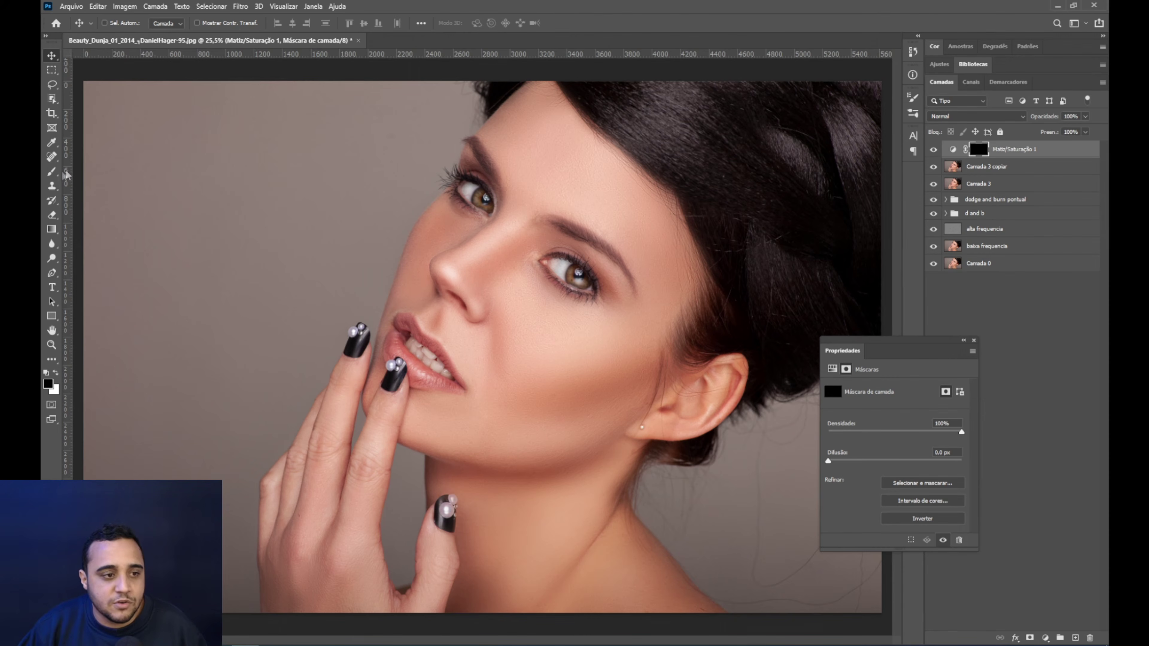
click(52, 171)
click(56, 372)
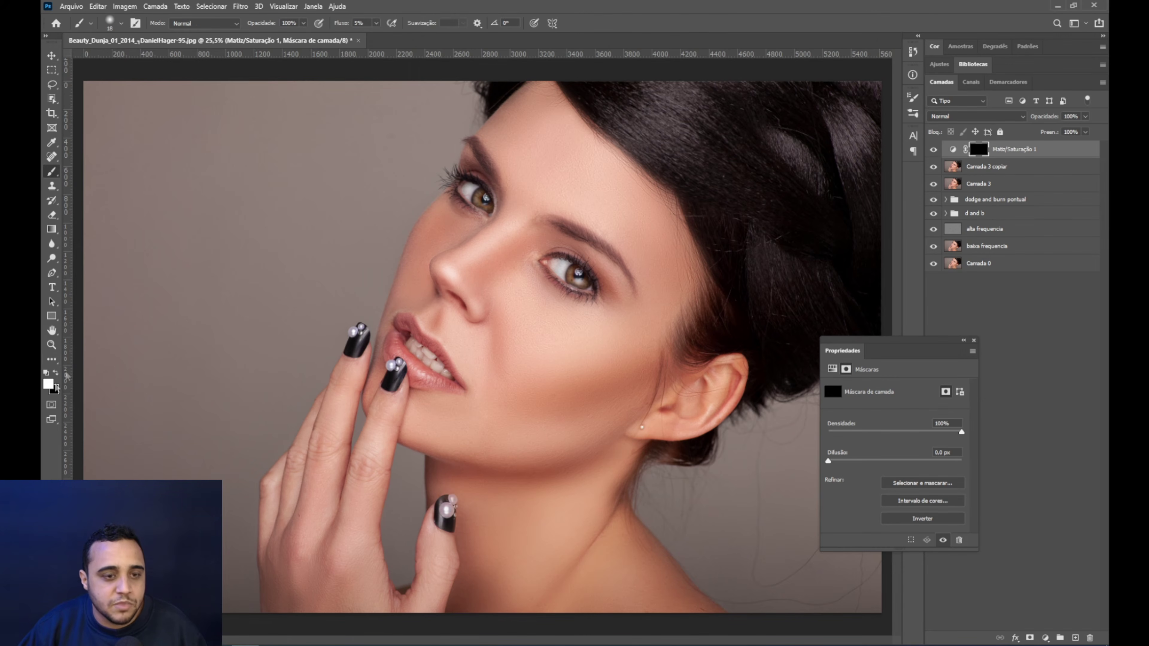
click(376, 23)
drag(377, 35, 480, 22)
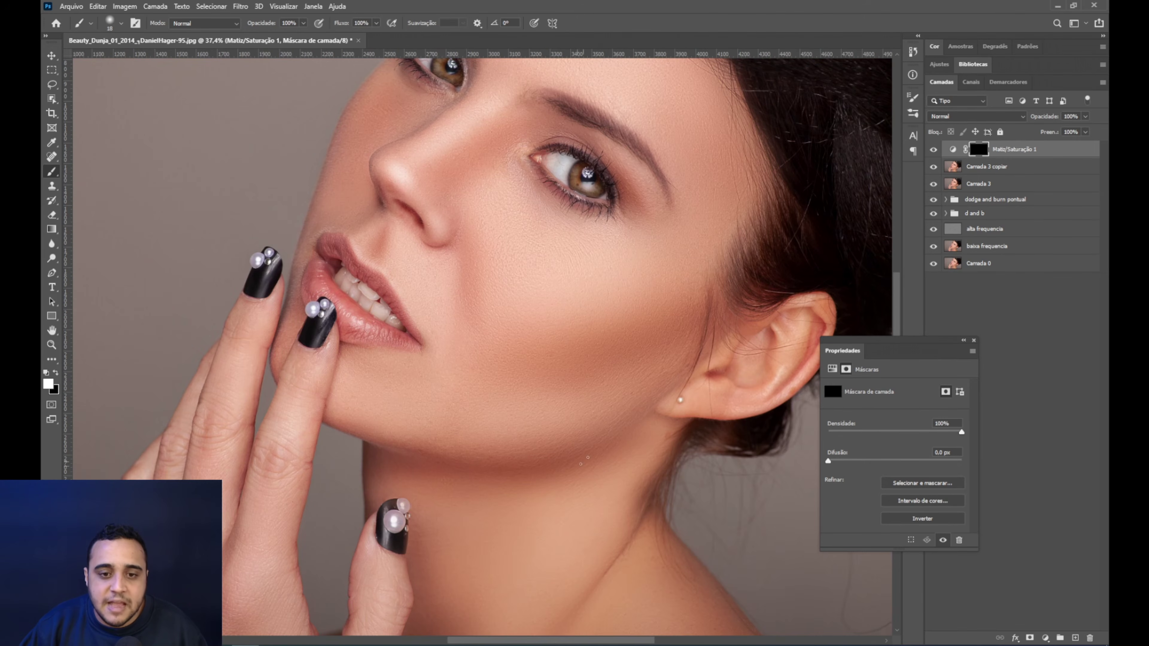
alt+right_click(595, 405)
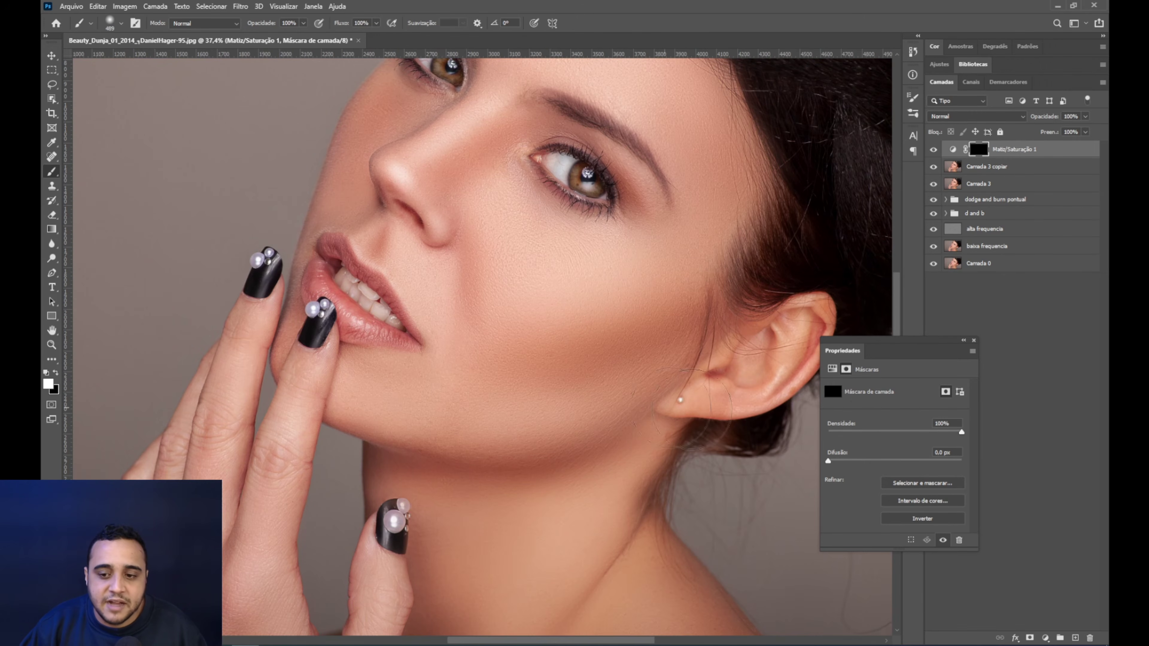
- Paint white on the Matiz/Saturação mask over the cheek, jaw, neck, shoulder and ear to desaturate the yellowish skin there
click(974, 340)
key(ctrl+0)
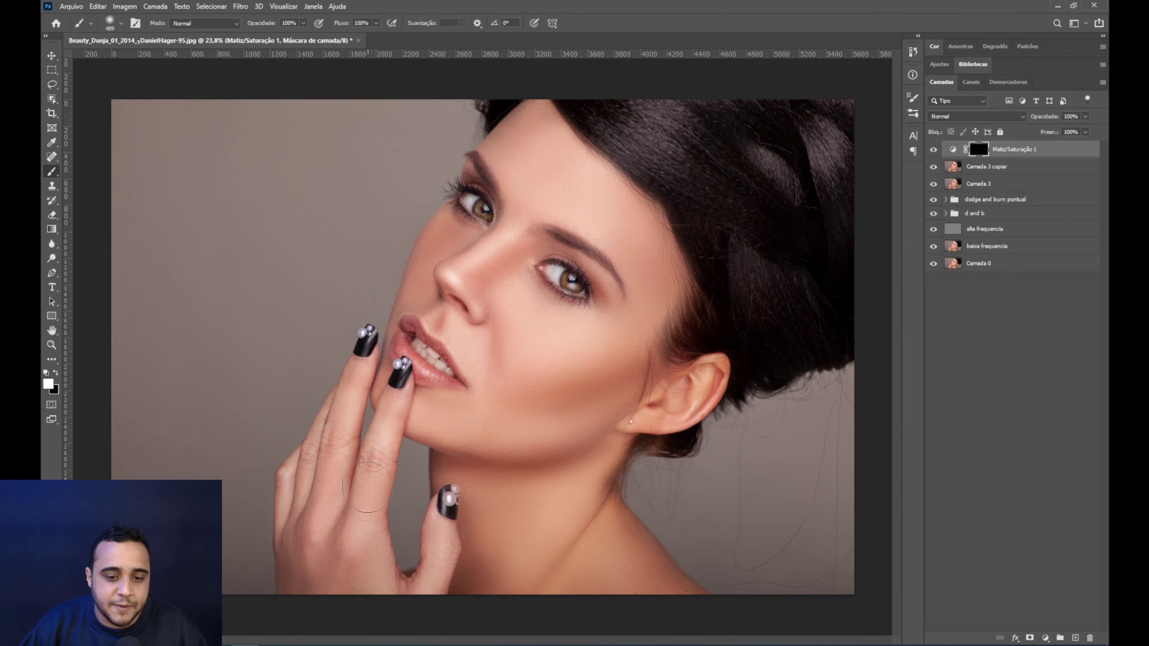
scroll(584, 412, up, 2)
drag(583, 429, 616, 432)
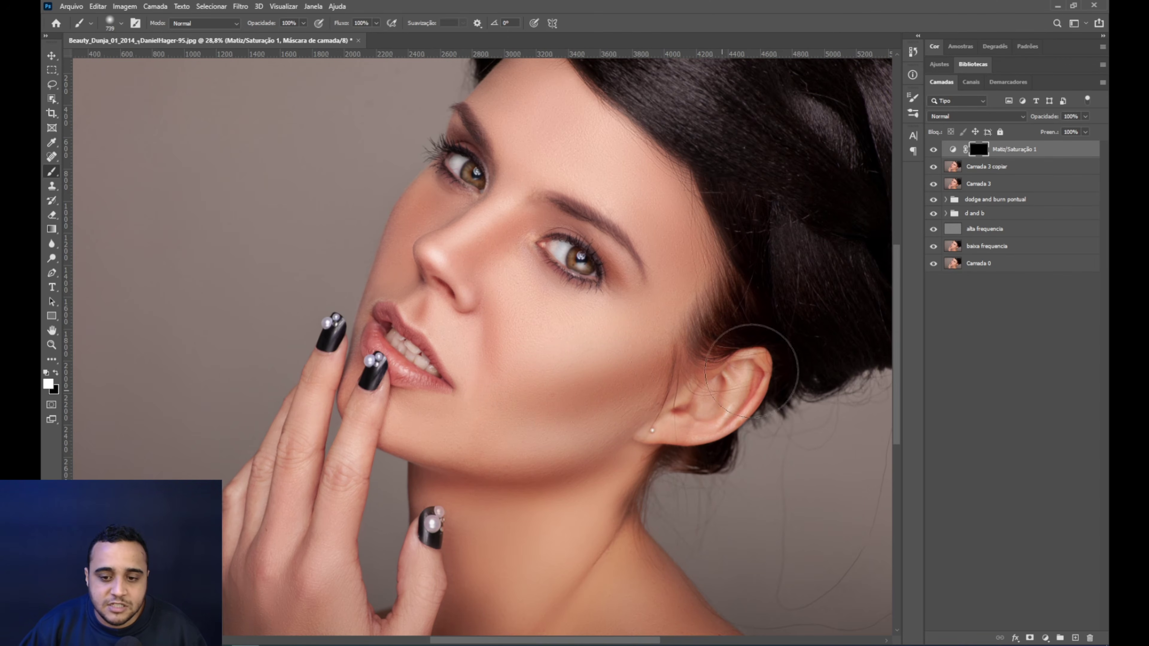
drag(566, 381, 507, 394)
drag(596, 471, 543, 385)
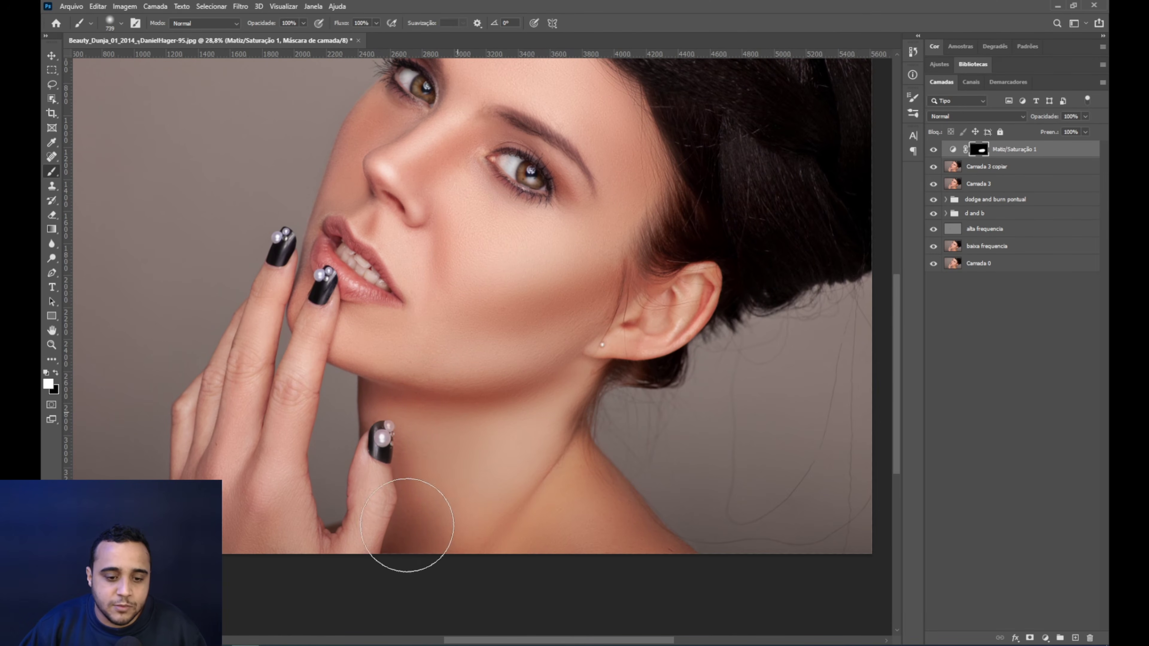
drag(583, 382, 688, 285)
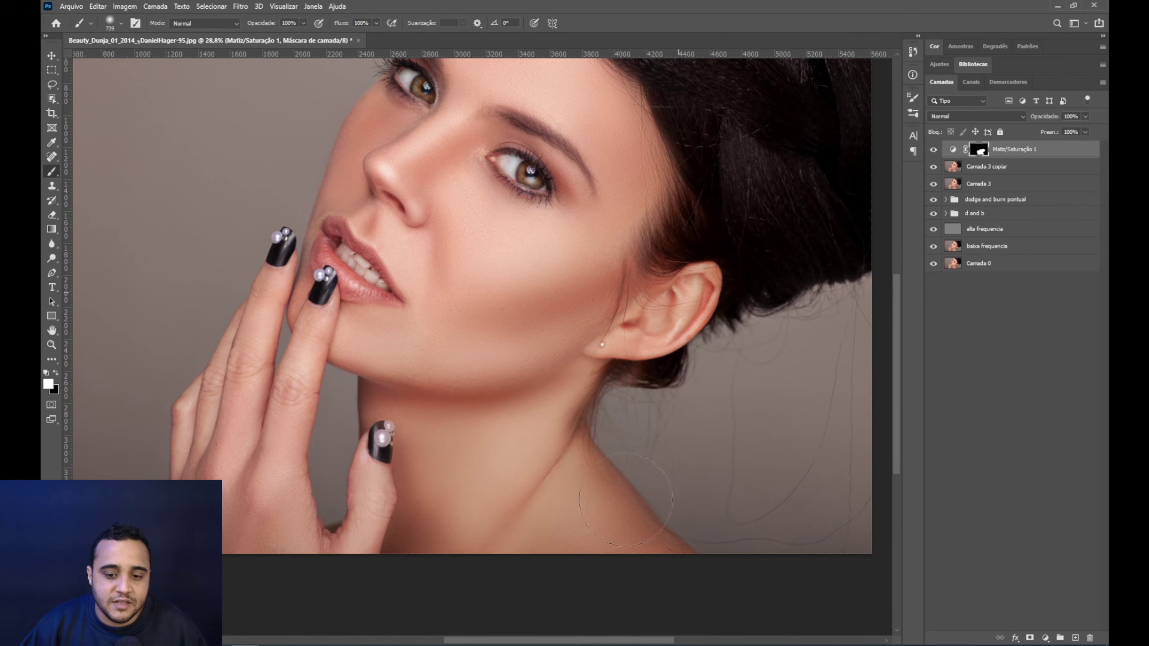
- Compare the portrait with and without the masked Matiz/Saturação layer, closer on the skin and at full view
click(934, 150)
click(933, 151)
scroll(531, 329, down, 3)
scroll(488, 339, up, 1)
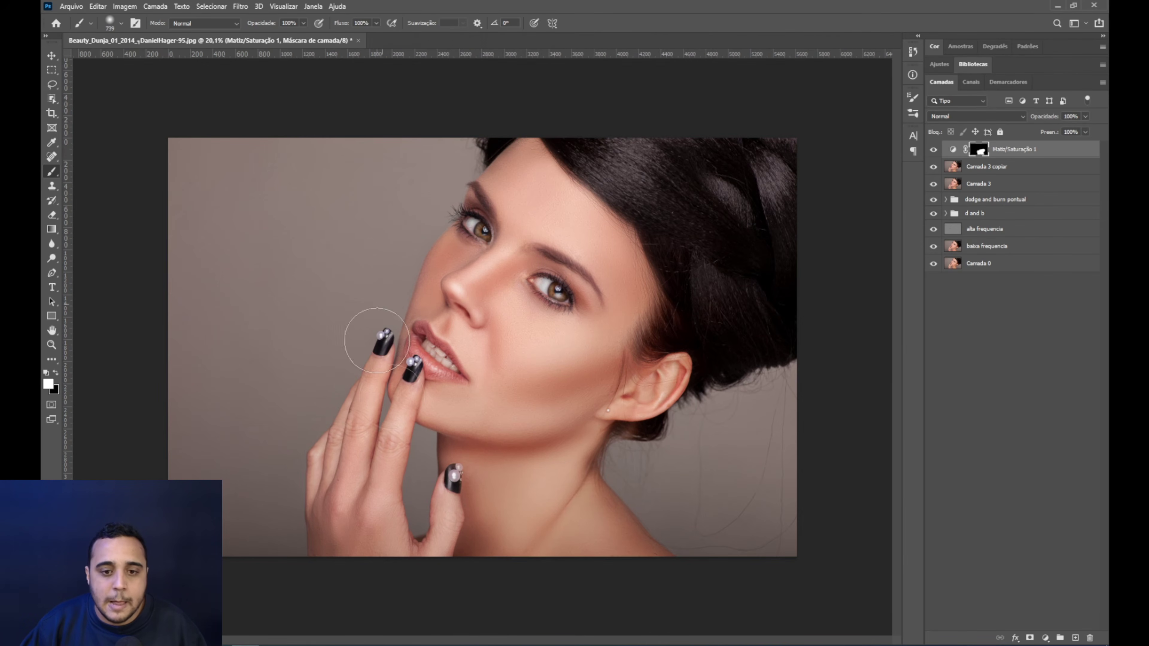
scroll(591, 516, up, 1)
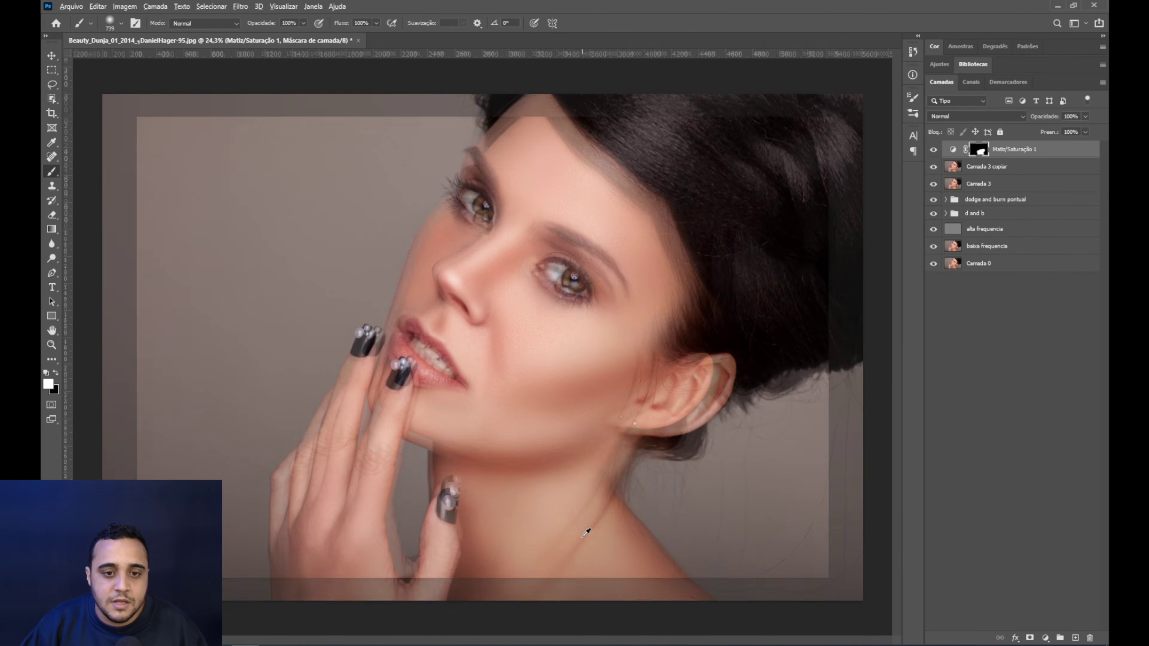
scroll(587, 532, down, 1)
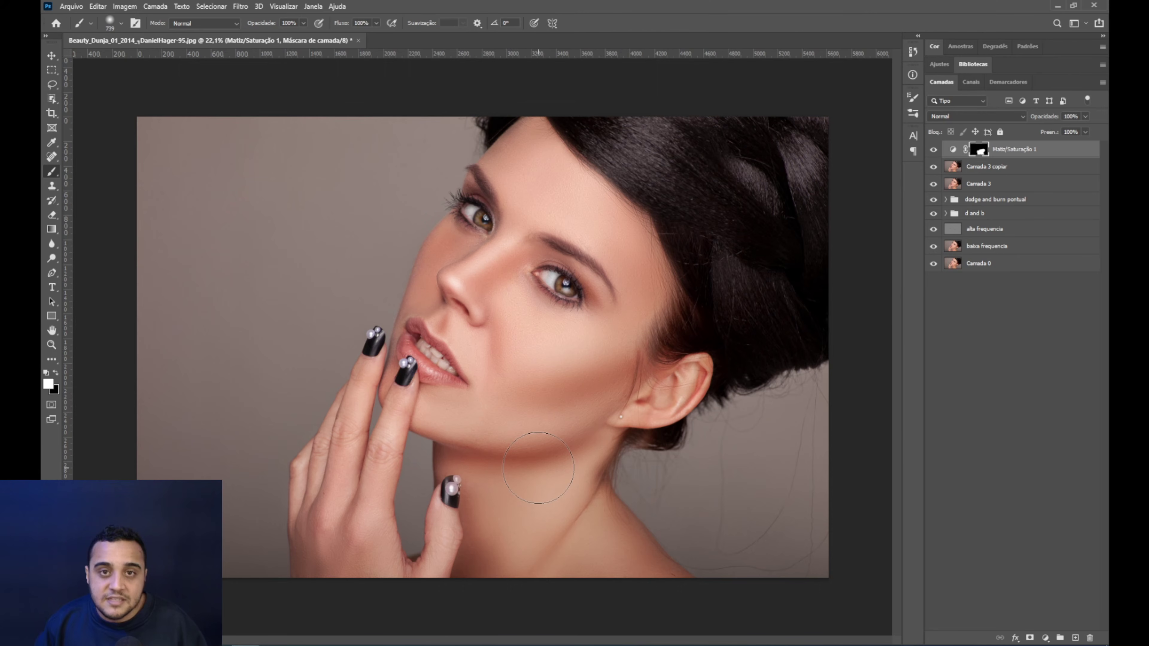
click(934, 149)
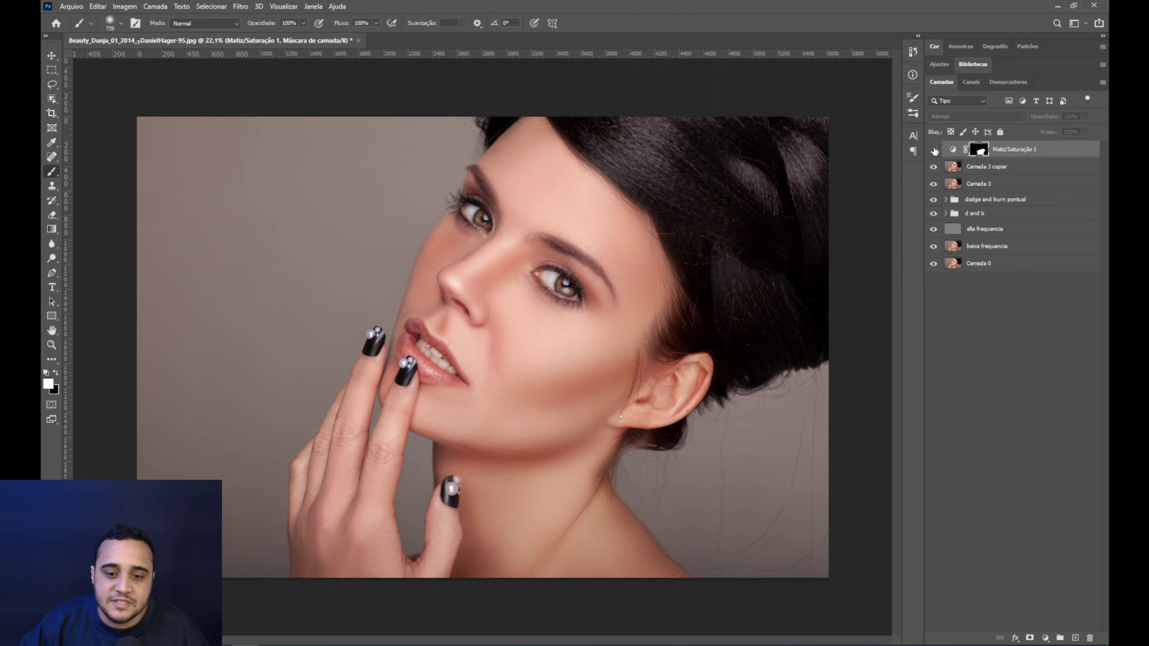
click(933, 150)
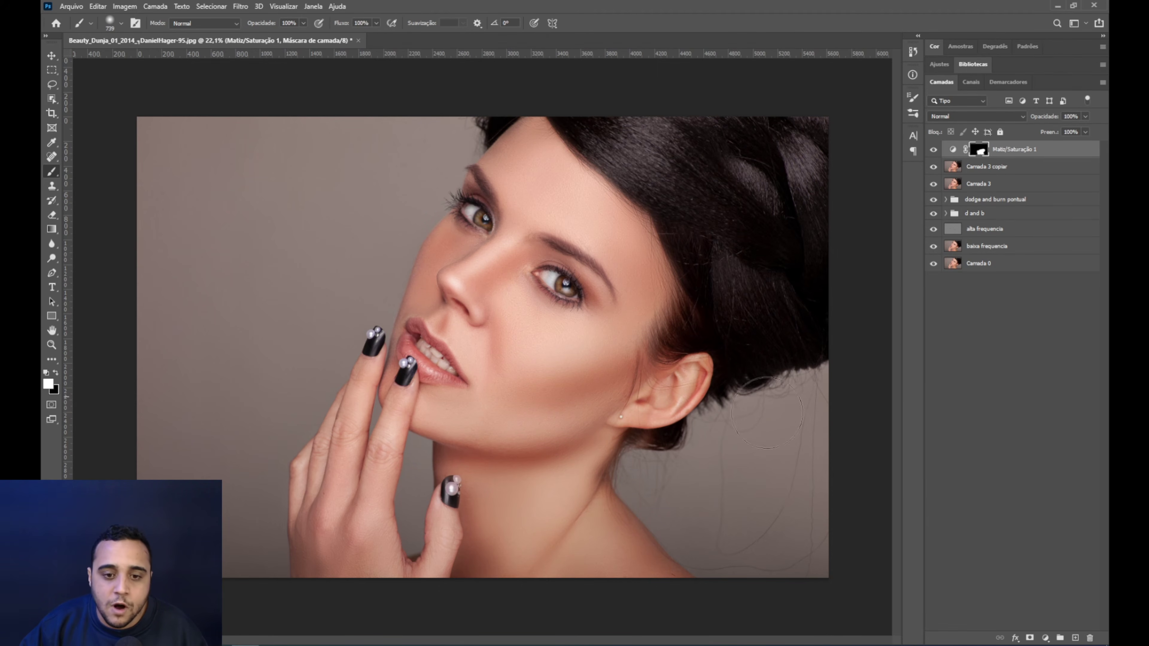
- Add a Cor Seletiva adjustment layer at the top of the stack with Vermelhos as the color range
click(1046, 638)
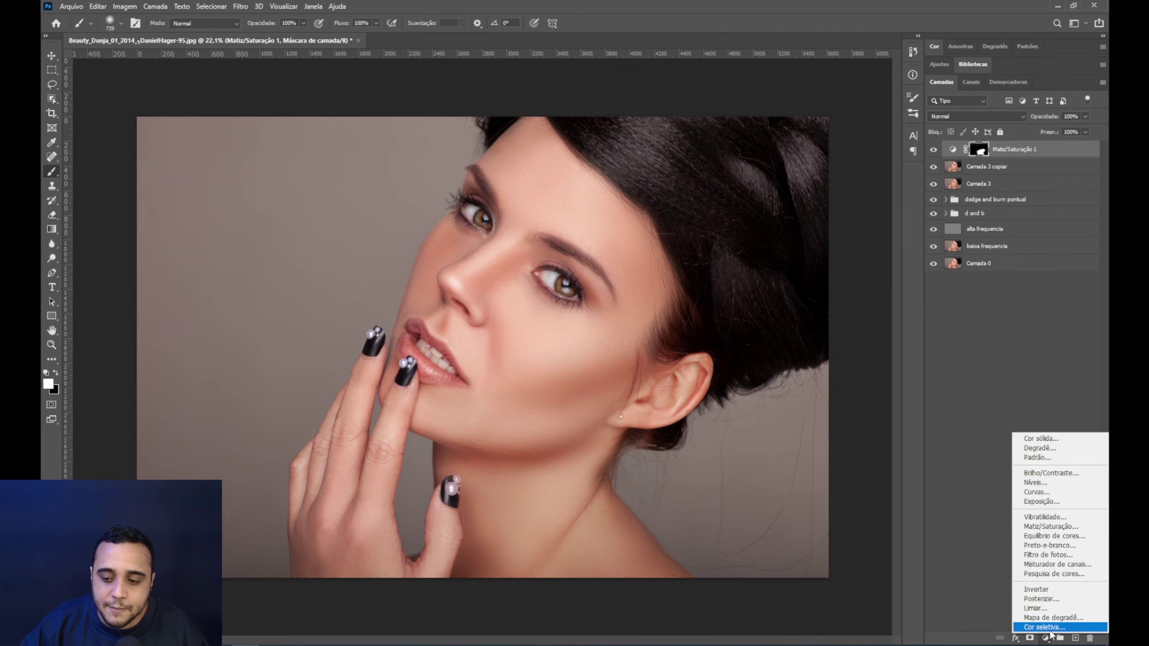
click(1036, 634)
click(878, 400)
click(879, 402)
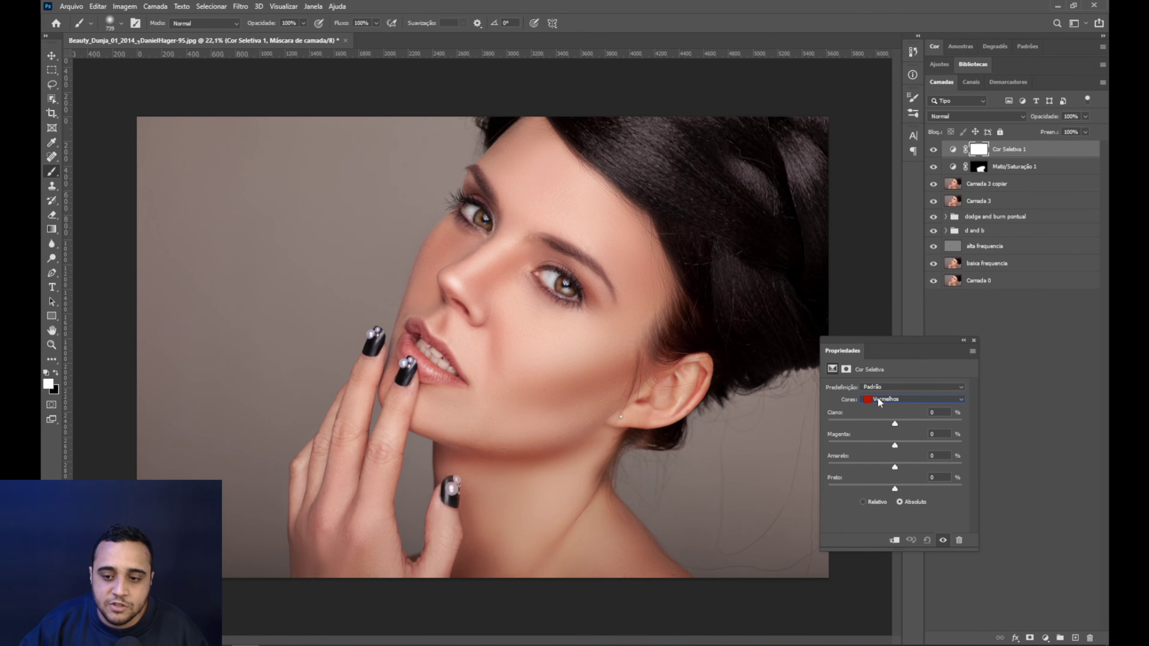
- Set the Vermelhos range of Cor Seletiva to Ciano -2, Amarelo +4 and Preto +7, and compare the portrait with and without the layer
drag(895, 466, 903, 466)
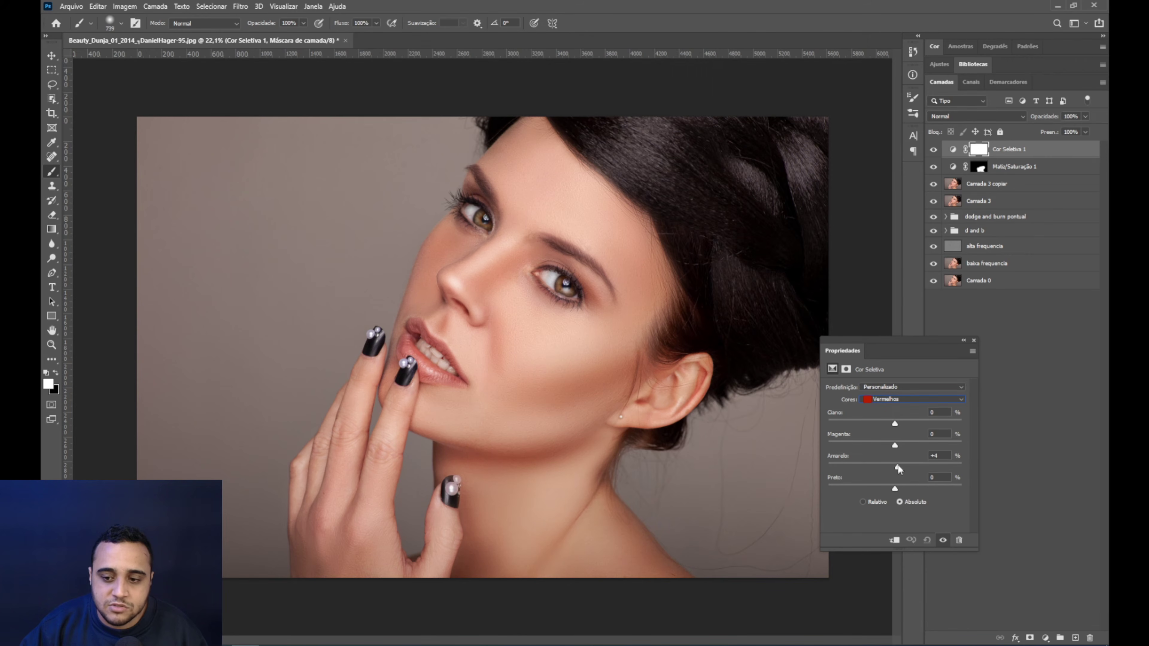
drag(896, 421, 888, 424)
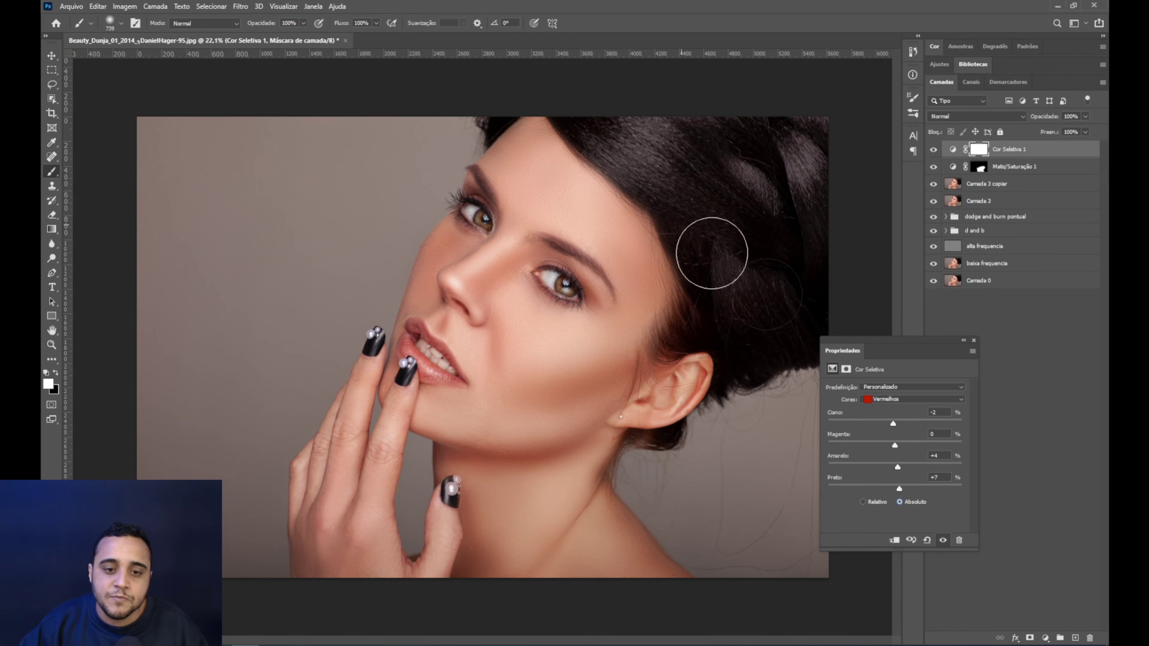
click(935, 150)
click(934, 150)
scroll(559, 344, down, 2)
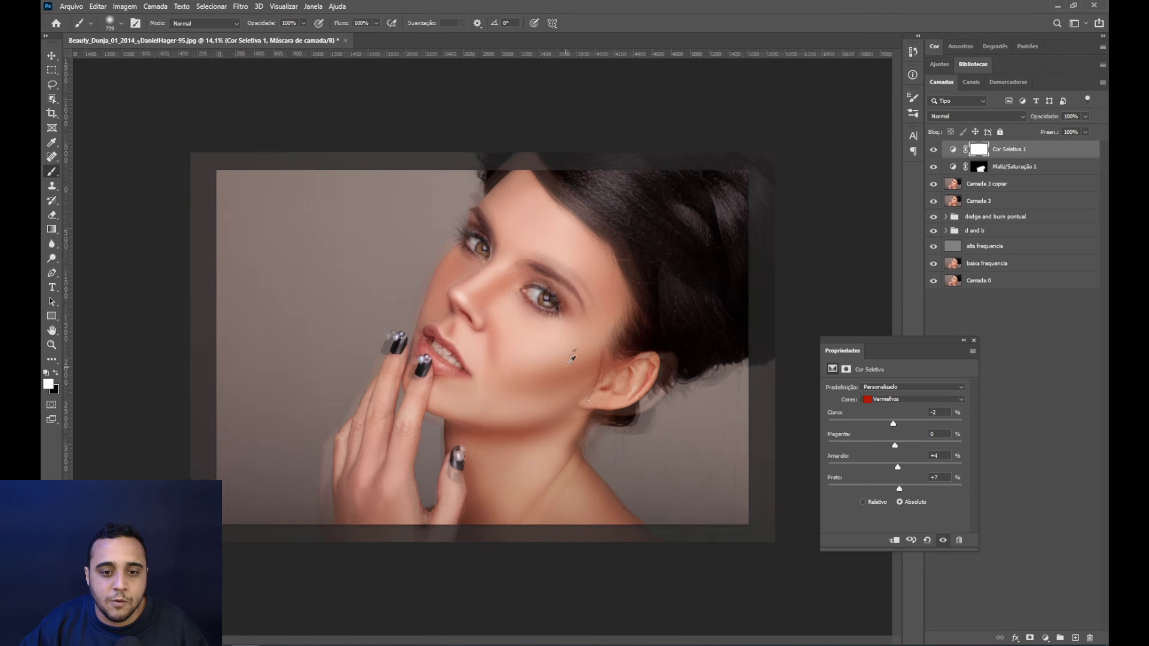
scroll(569, 362, up, 3)
scroll(563, 359, down, 1)
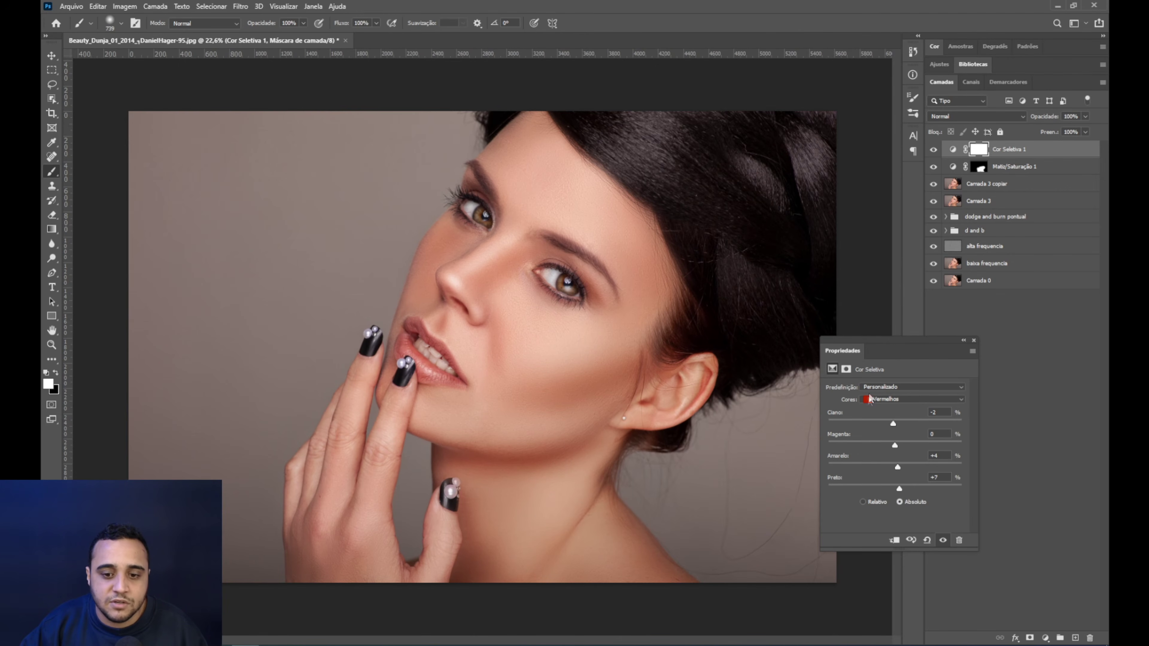
- Set Ciano to +3 for the Pretos range of Cor Seletiva and compare the dark hair with and without the layer
click(884, 399)
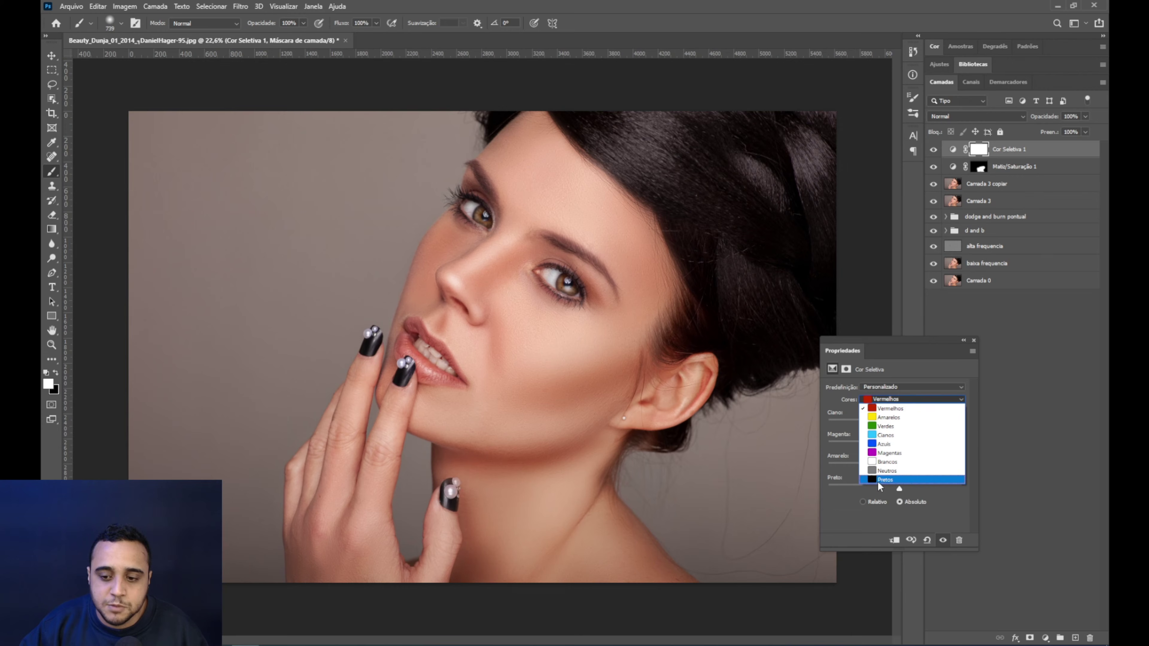
click(901, 475)
click(900, 424)
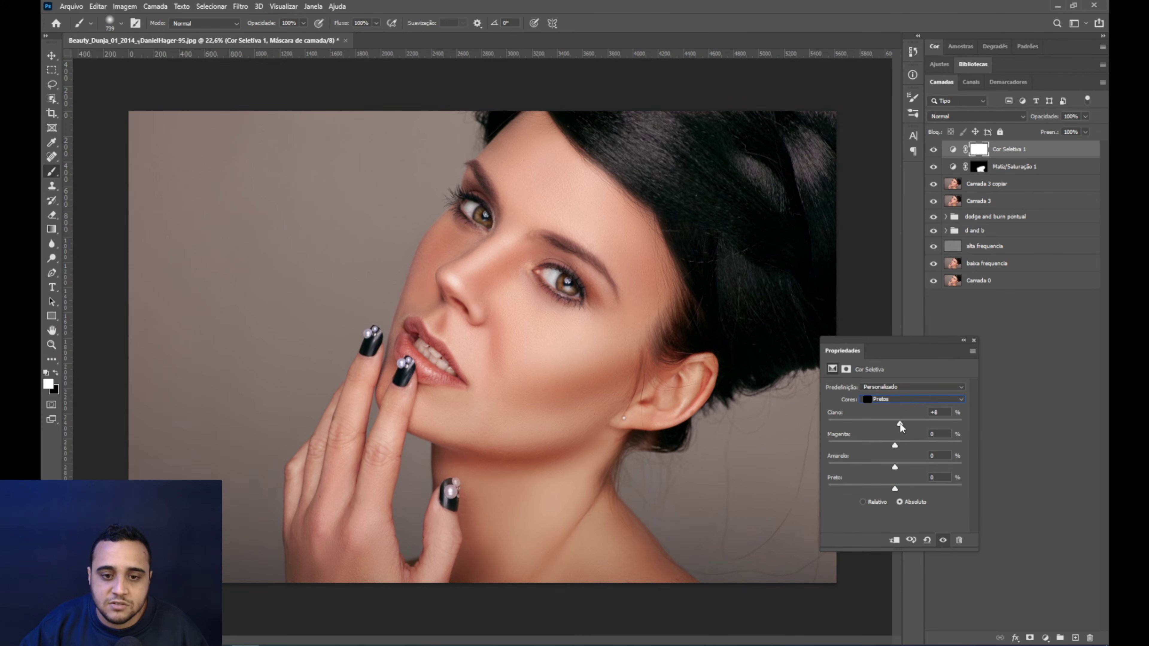
drag(901, 425, 896, 424)
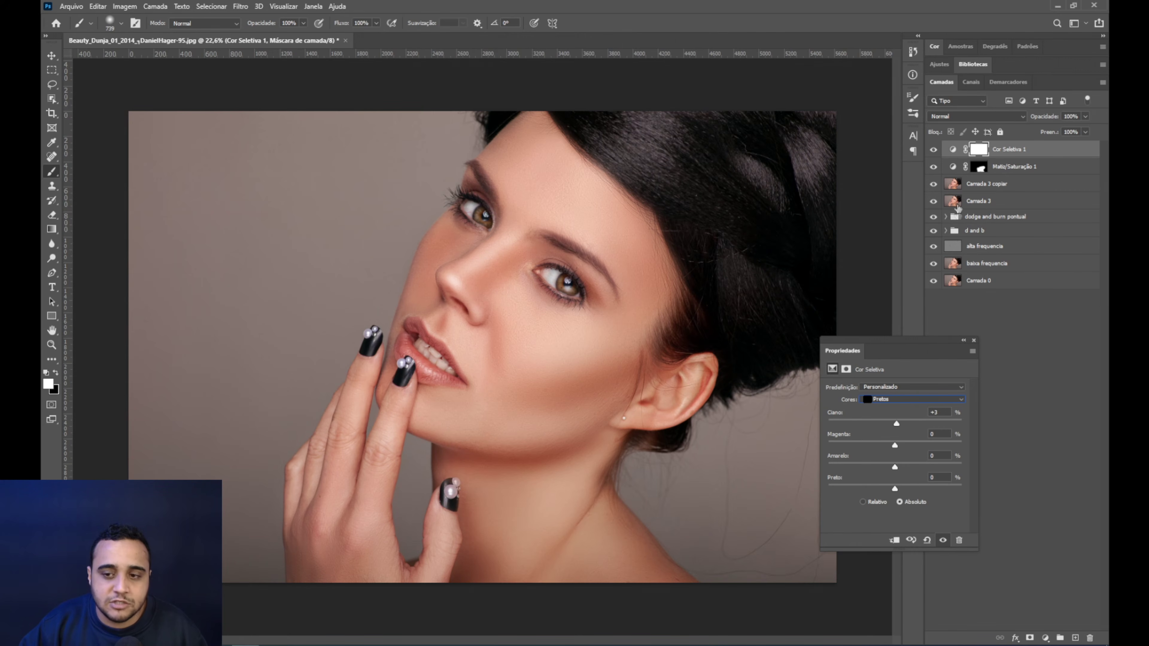
click(933, 151)
click(934, 151)
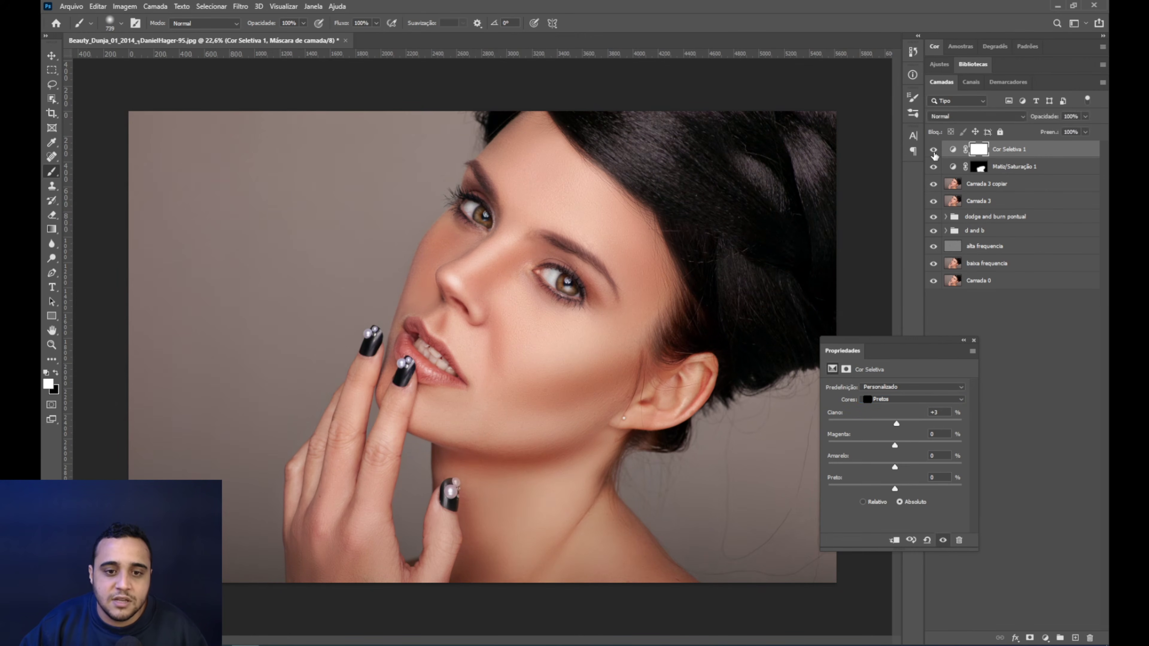
- Close the adjustment properties and compare the retouched portrait without the Matiz/Saturação layer and against the original Camada 0 alone
click(975, 342)
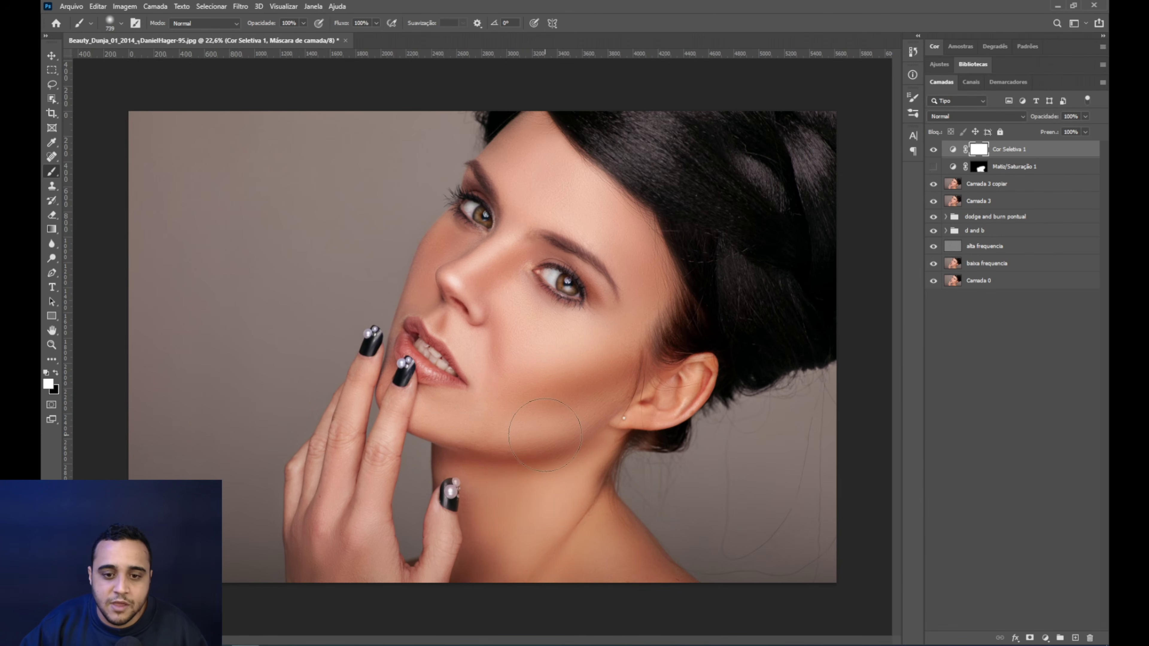
click(934, 167)
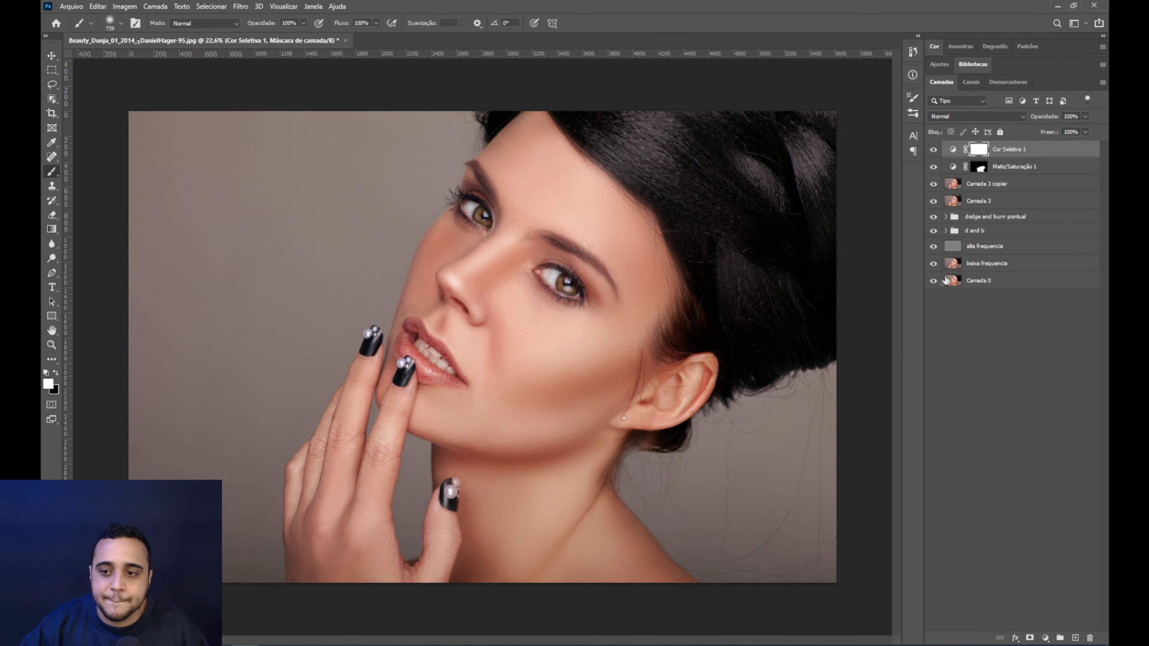
alt+click(934, 281)
alt+click(934, 281)
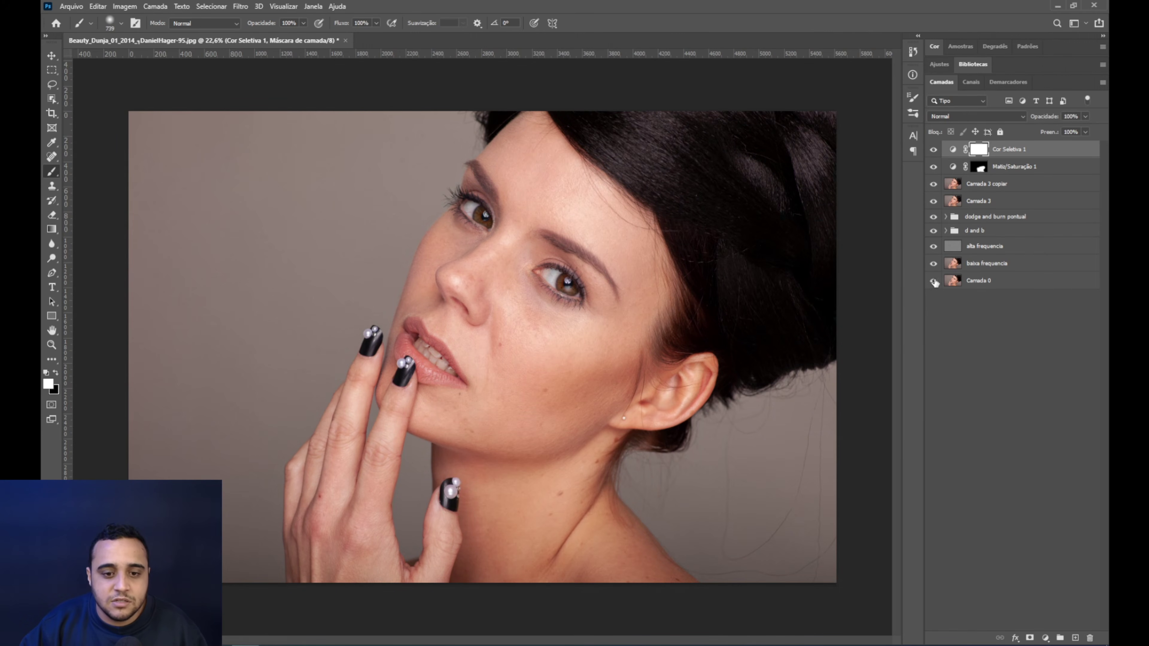
alt+click(934, 281)
alt+click(933, 281)
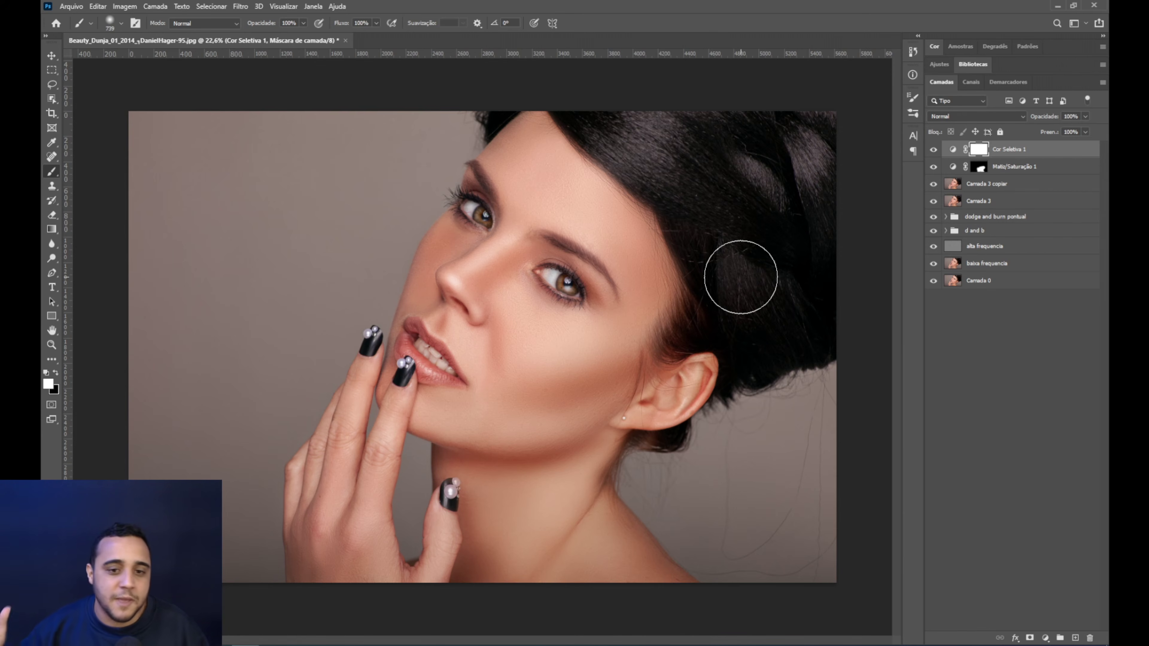
scroll(495, 309, up, 1)
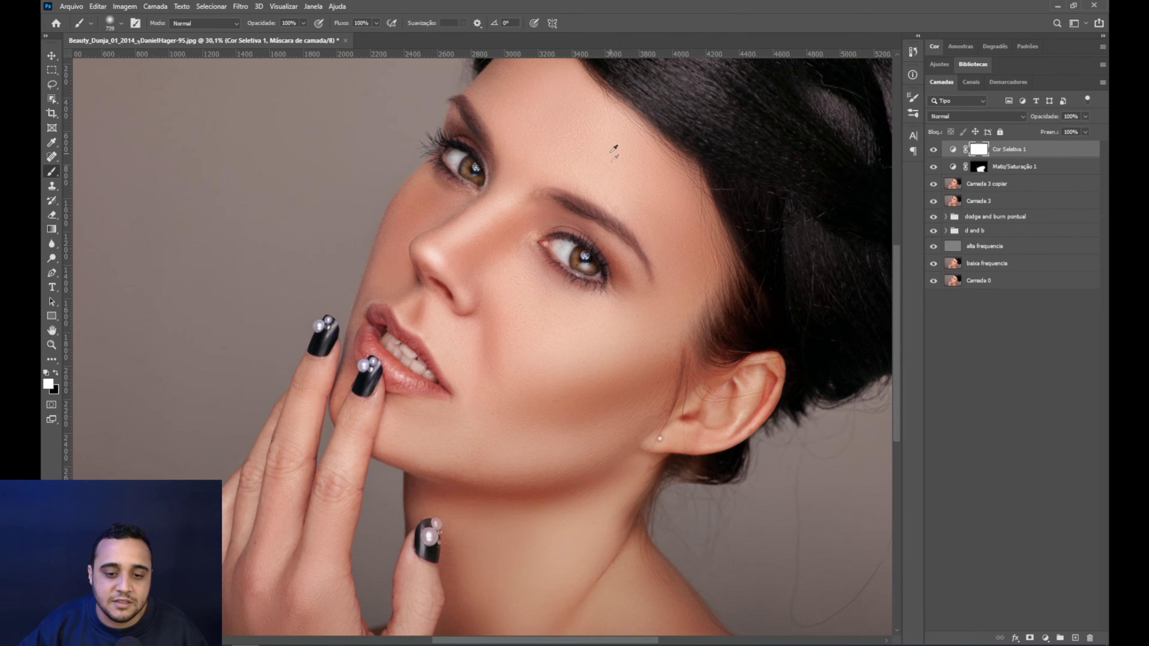
scroll(591, 482, down, 2)
scroll(592, 482, up, 1)
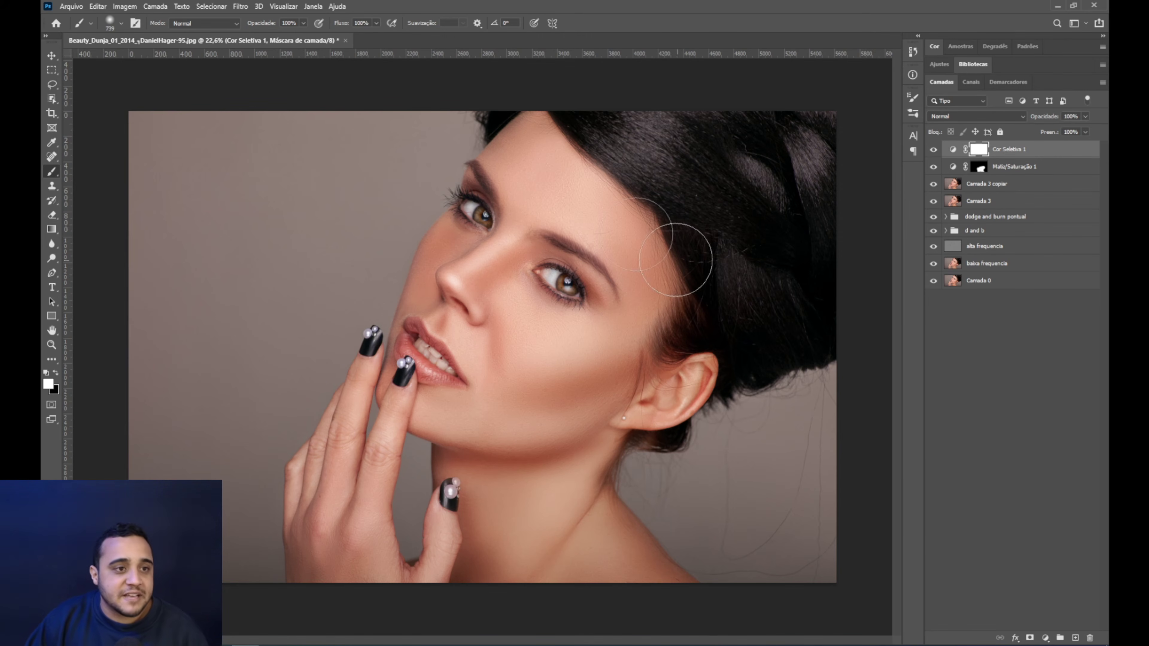
- Resize the image to 2400 px wide by 1600 px high at 300 pixels per inch and fit it to the window
click(124, 6)
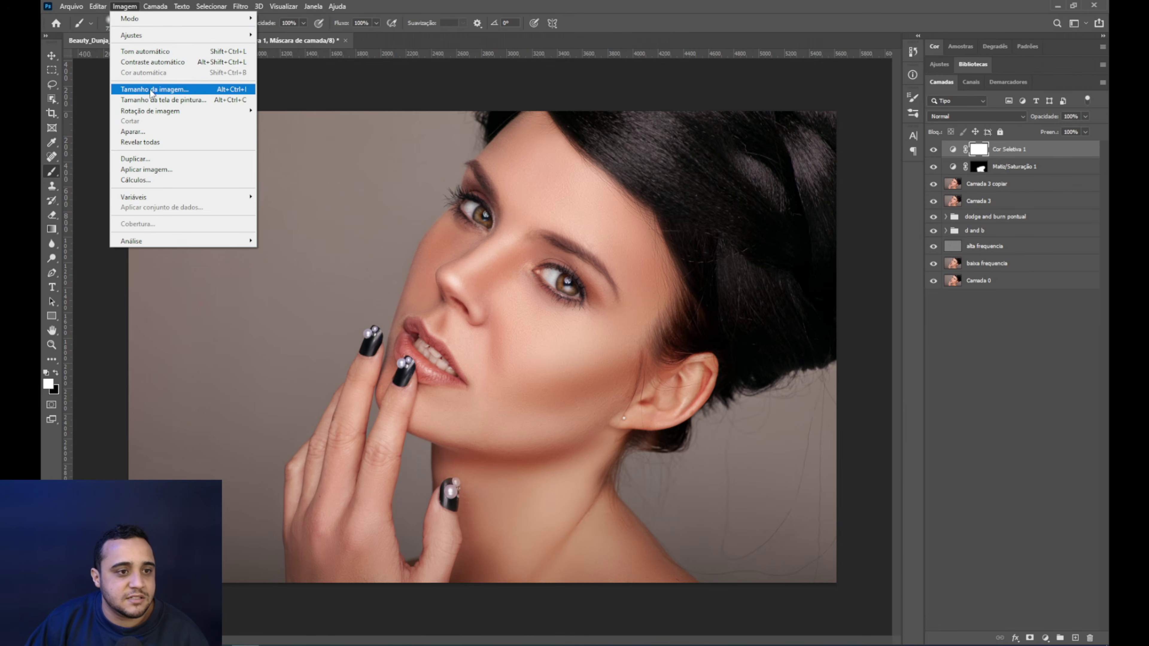
click(154, 89)
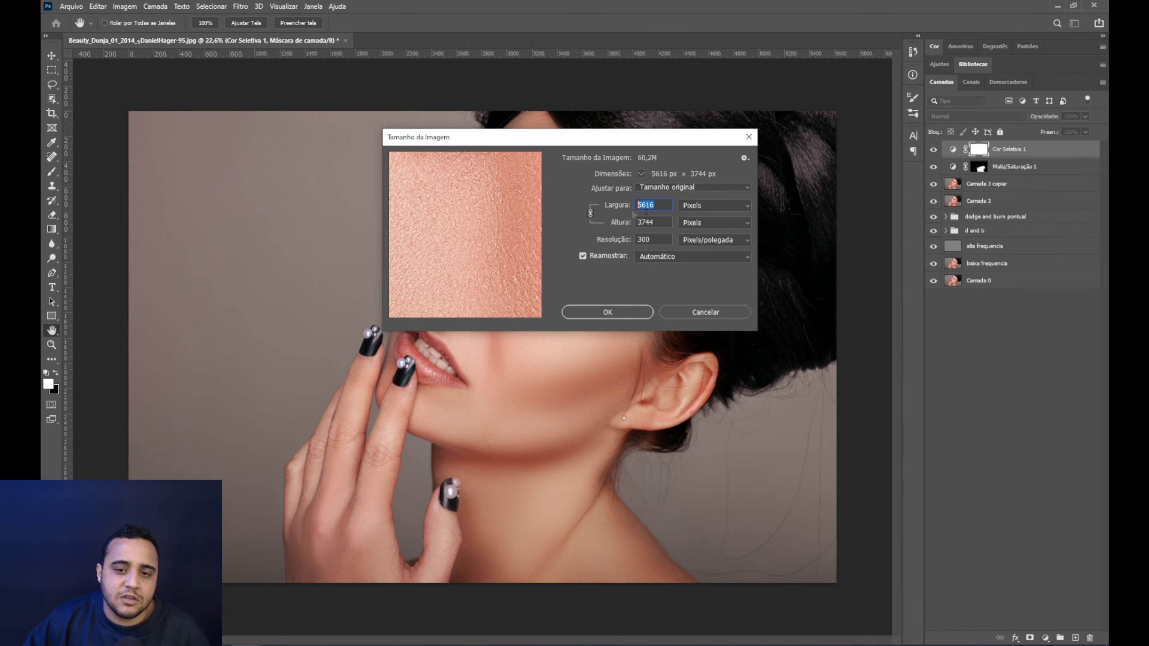
drag(610, 141, 845, 246)
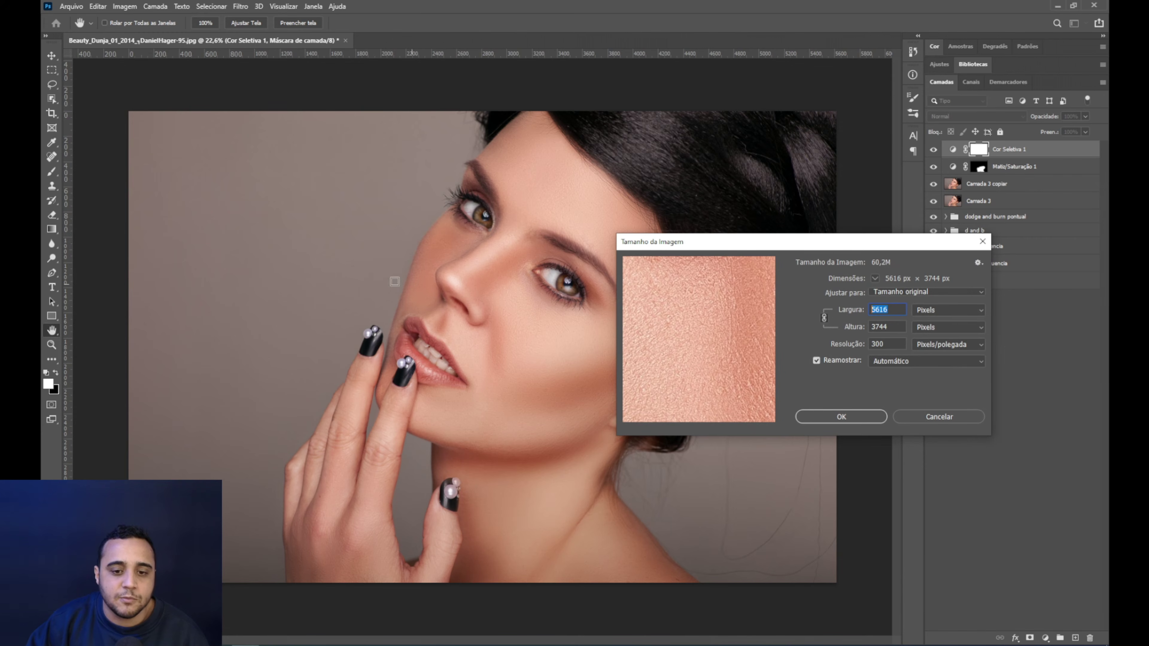
drag(747, 244, 449, 159)
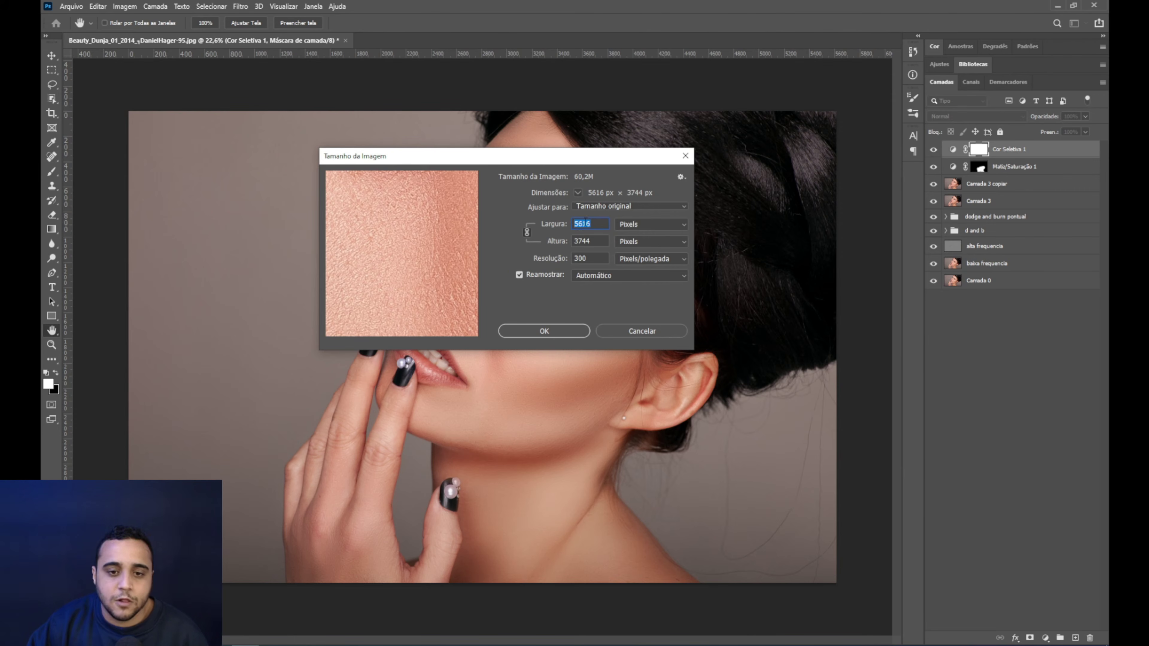
text(24)
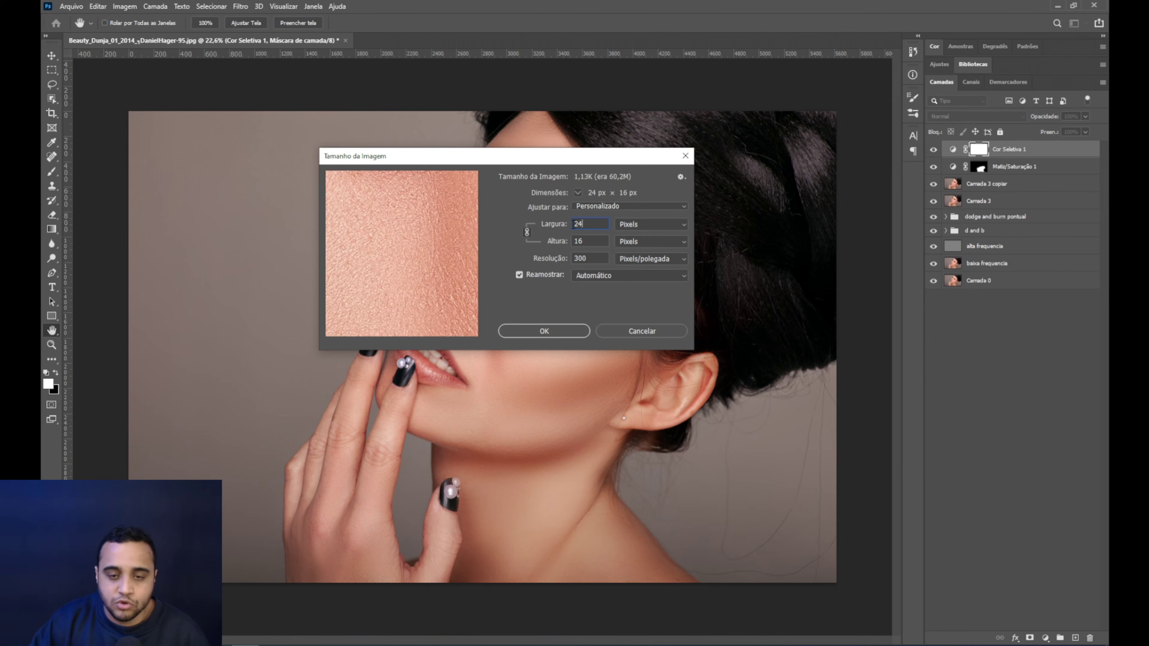
text(00)
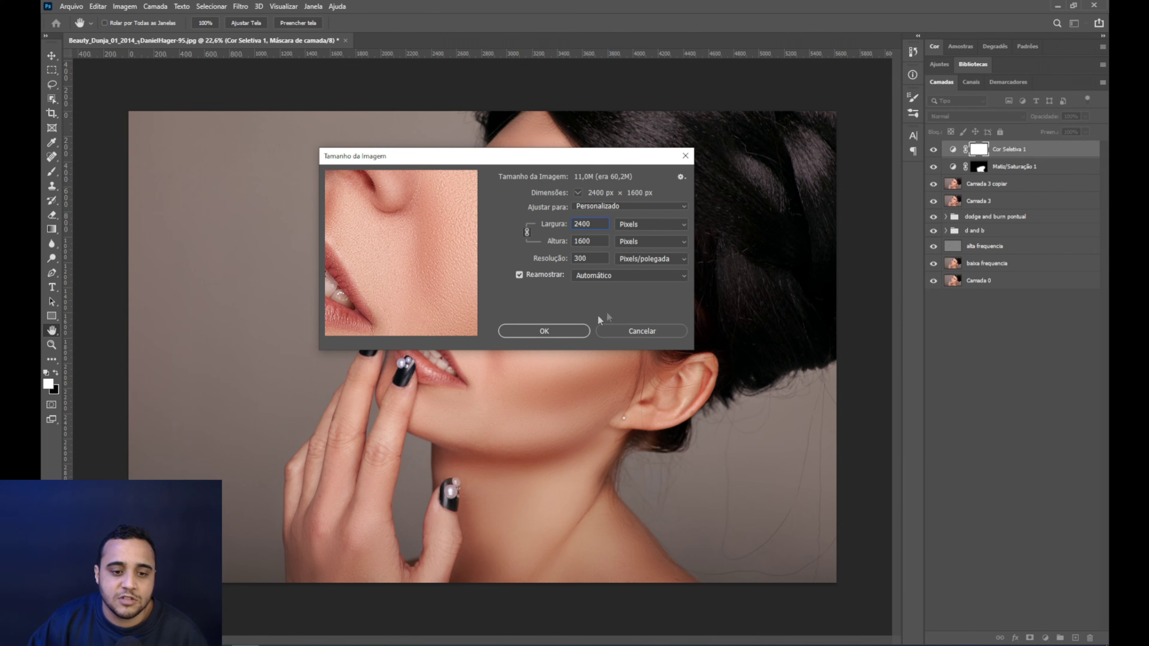
click(544, 331)
key(b)
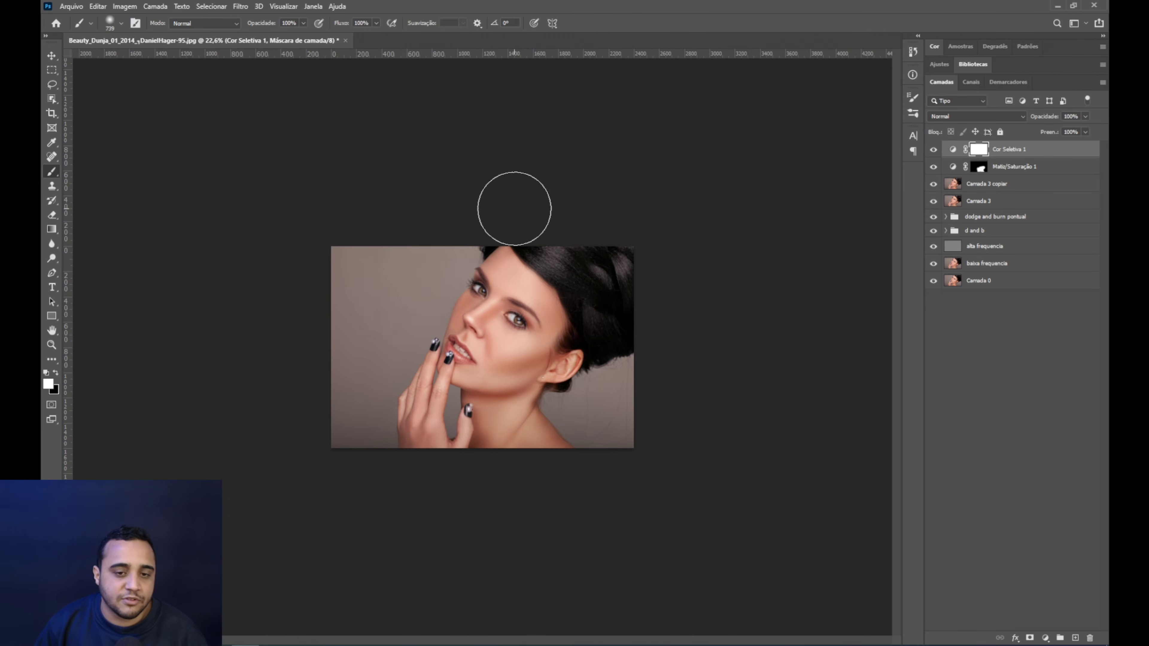
key(ctrl+0)
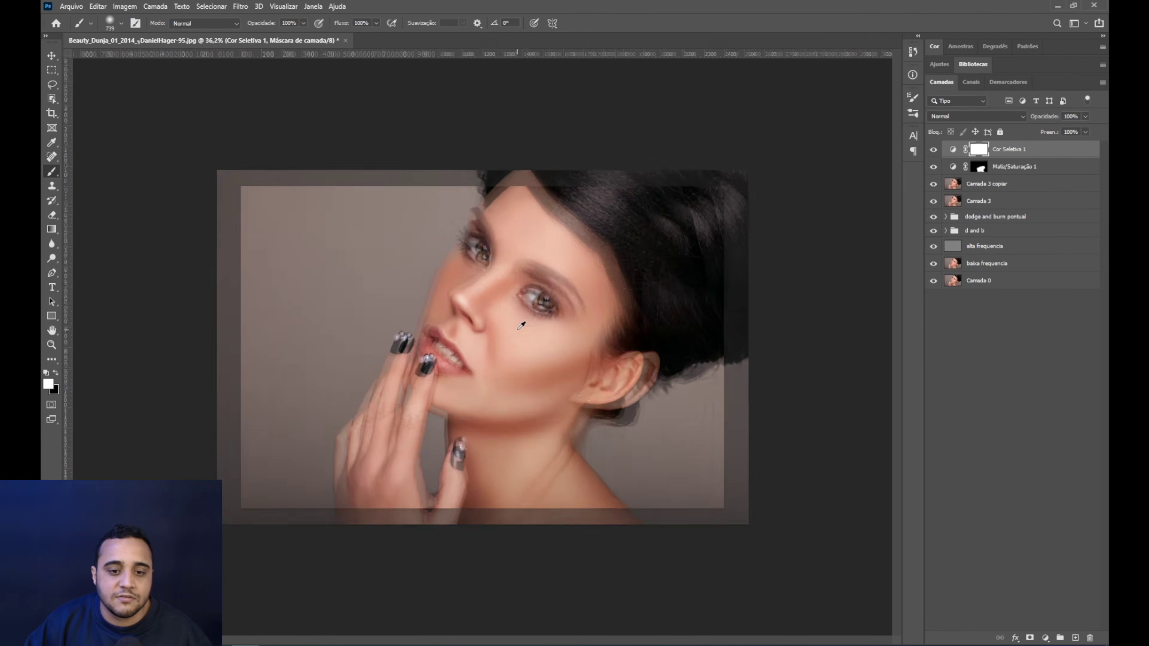
- Save a copy of the portrait in the aula folder as a JPEG named fotoeditada
click(75, 8)
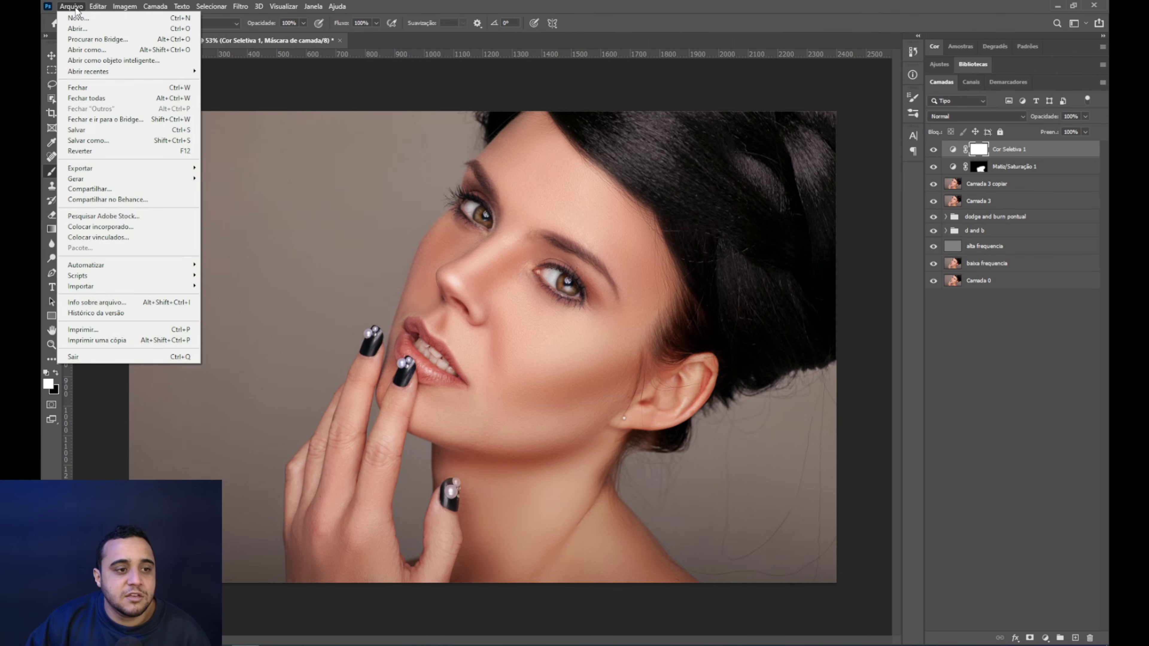
click(84, 141)
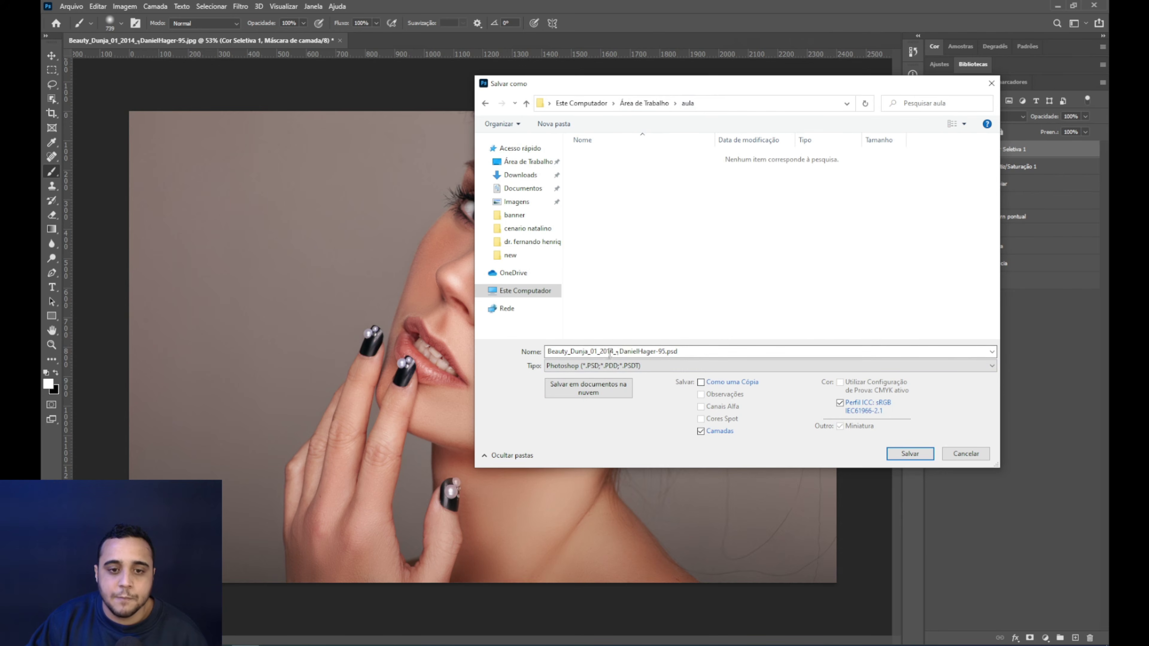
click(629, 366)
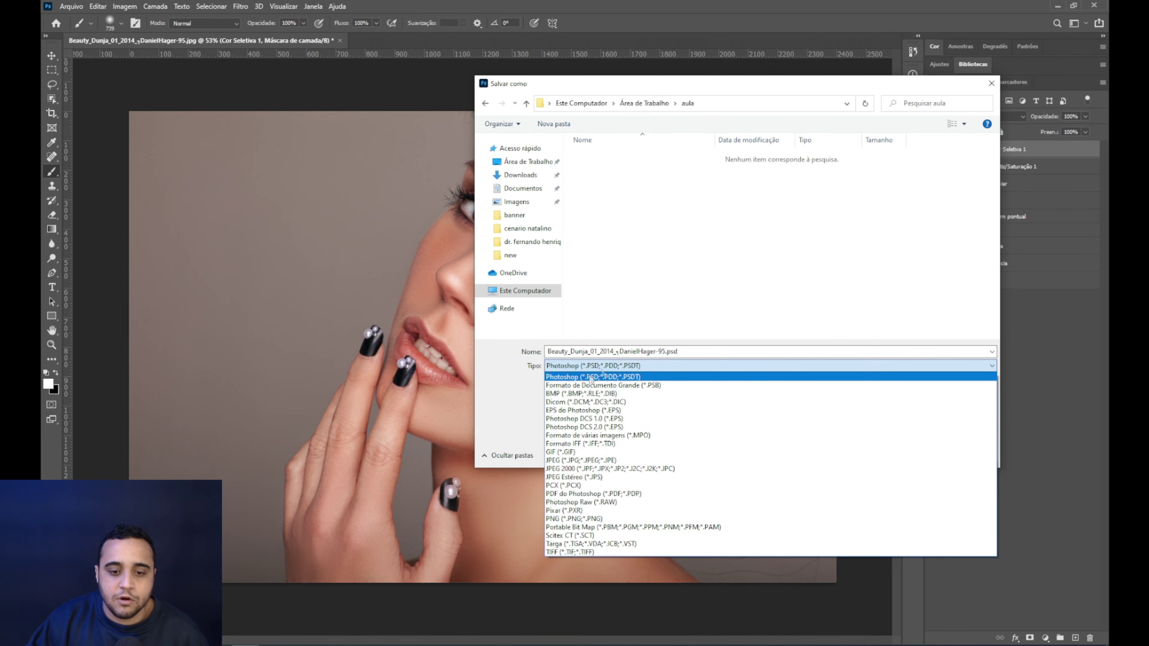
click(562, 461)
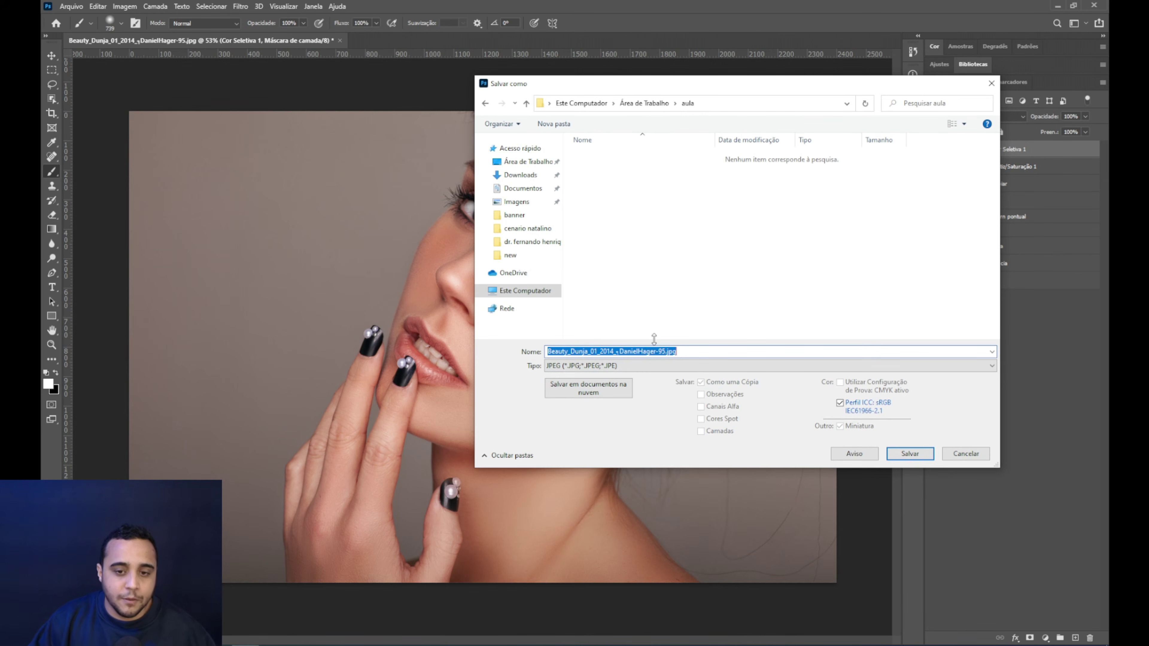
text(fot)
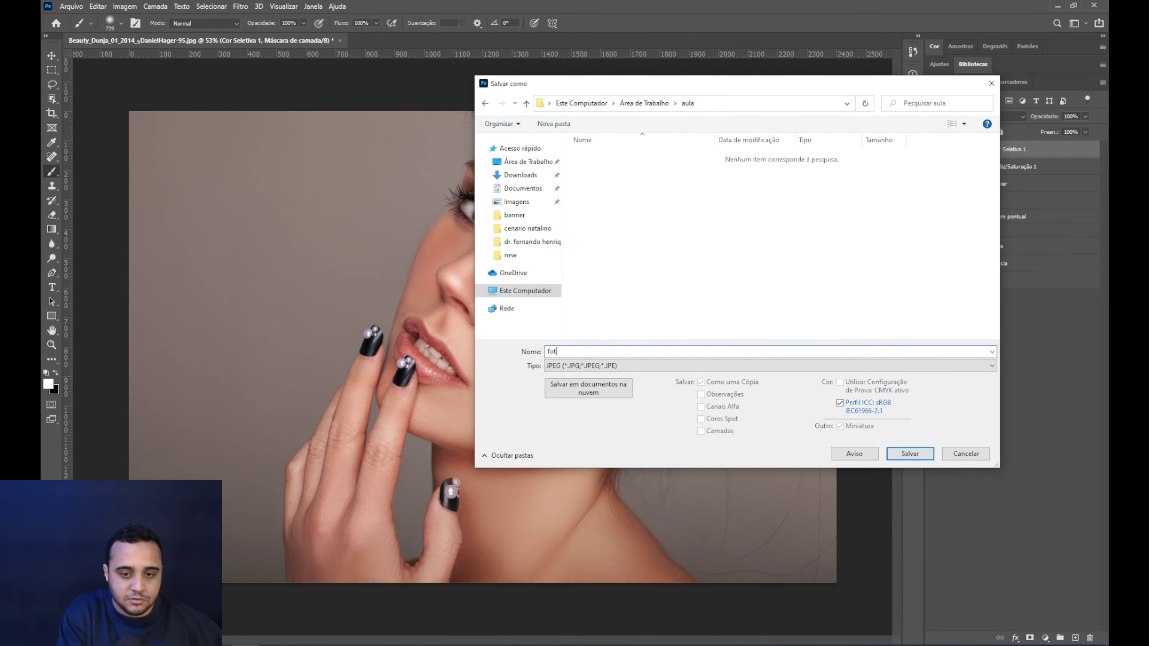
text(oeditada)
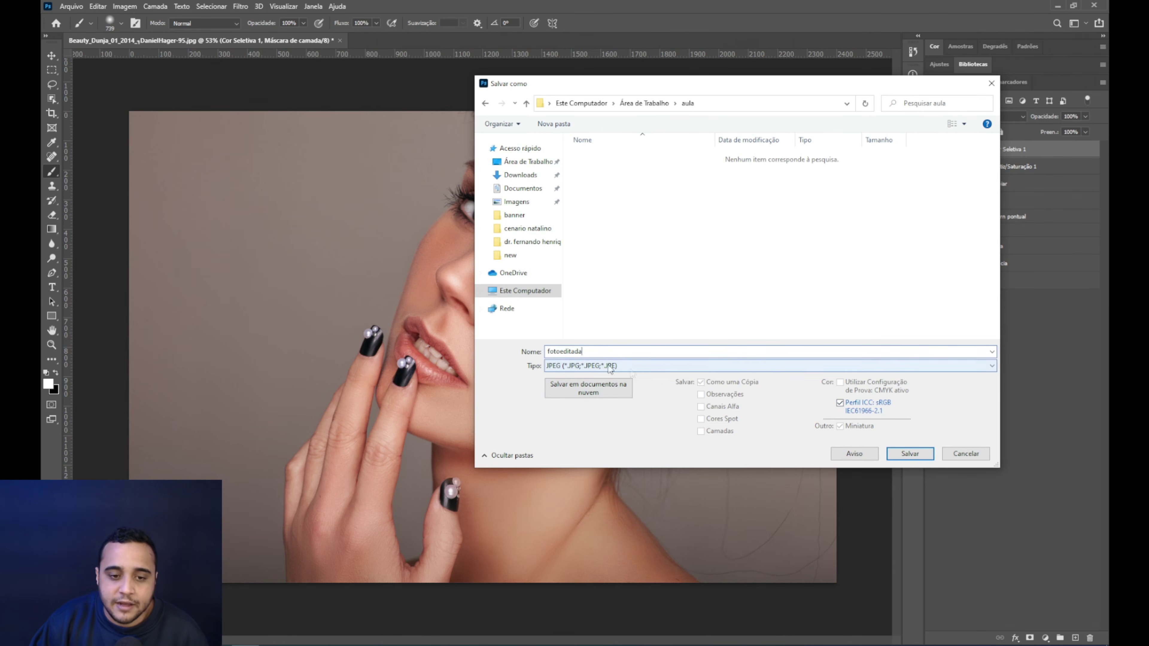
click(911, 455)
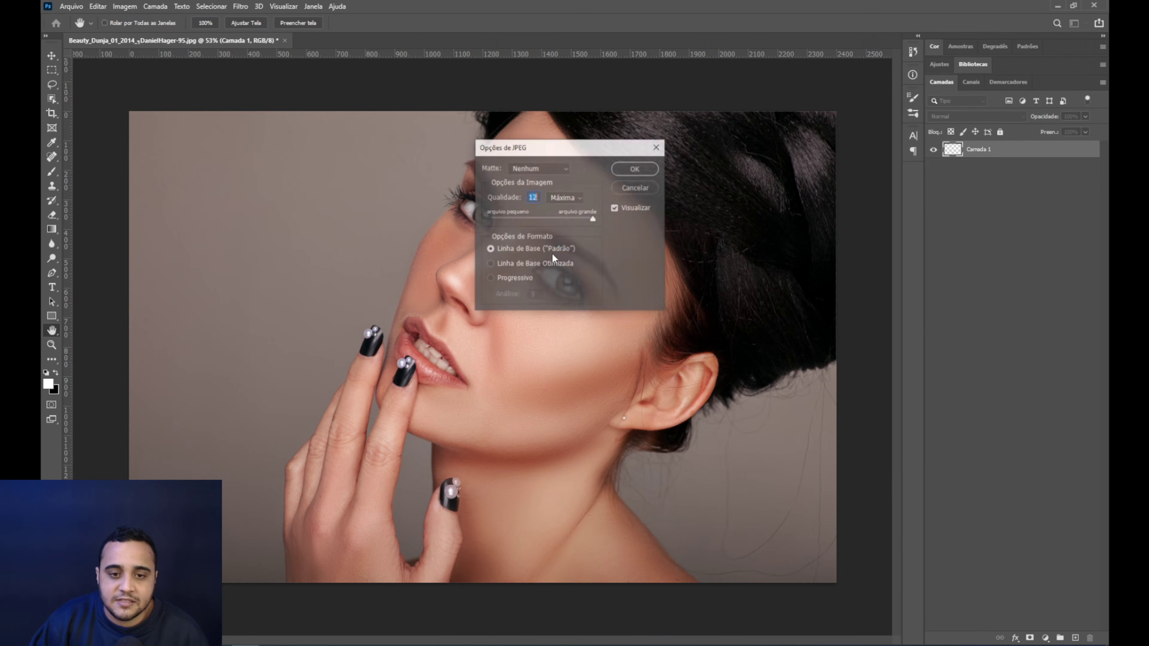
- Try a lower JPEG quality and the Linha de Base Otimizada and Progressivo formats, returning to Linha de Base ("Padrão")
mouse_move(557, 153)
mouse_down()
mouse_move(573, 155)
mouse_move(538, 159)
mouse_up()
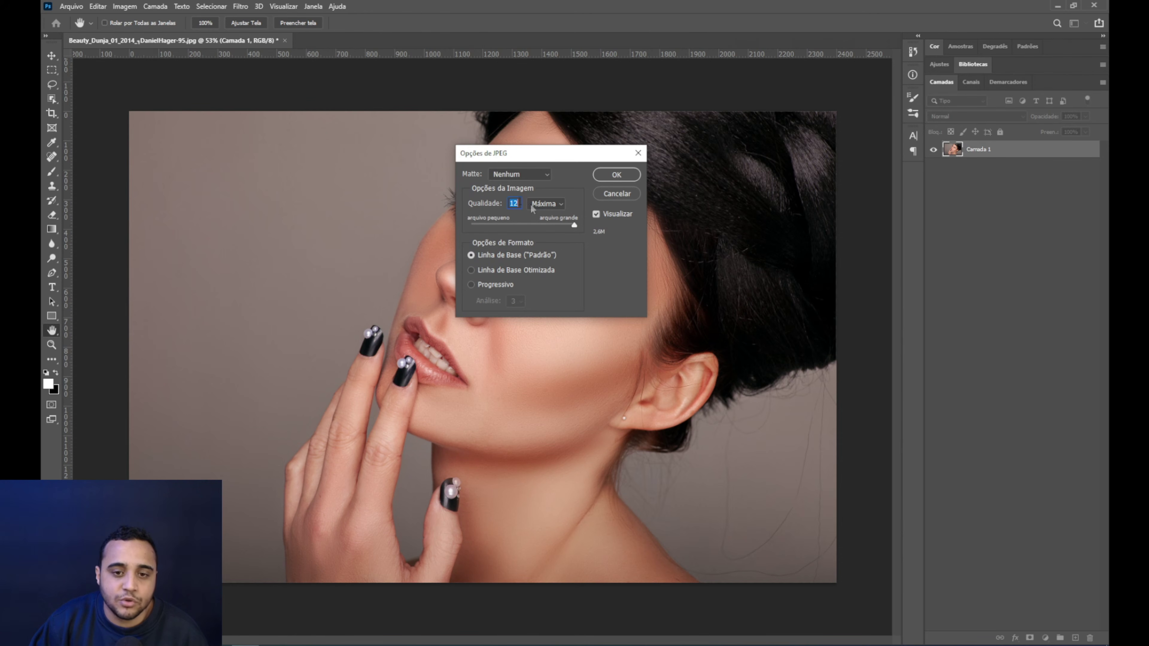
drag(573, 226, 546, 227)
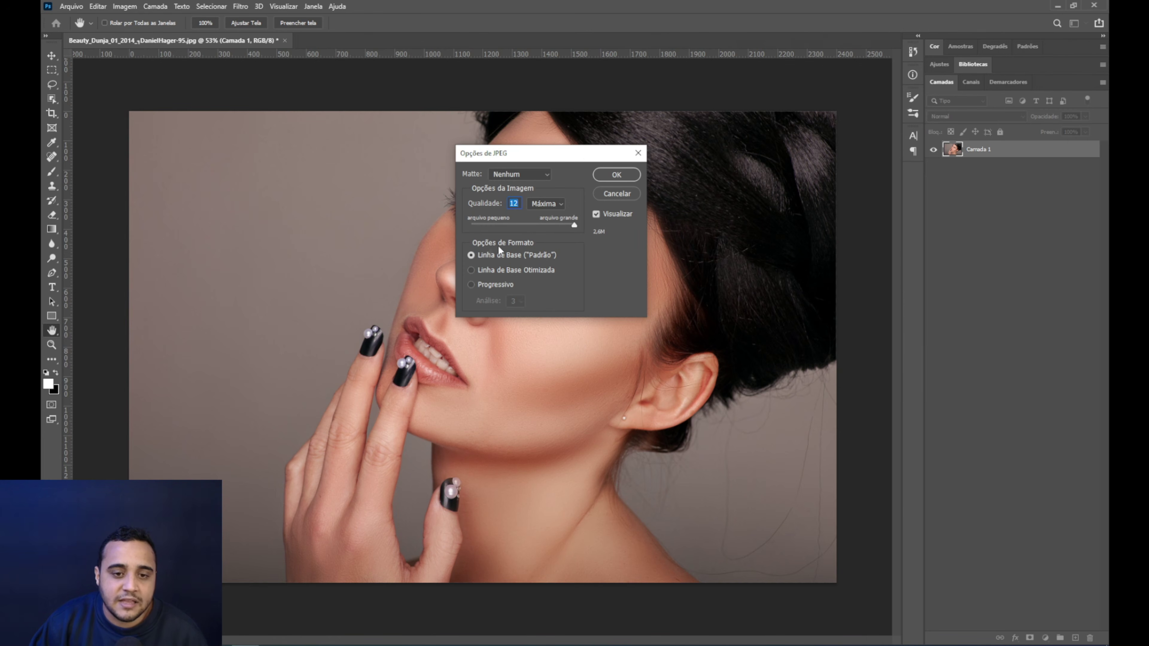
click(509, 255)
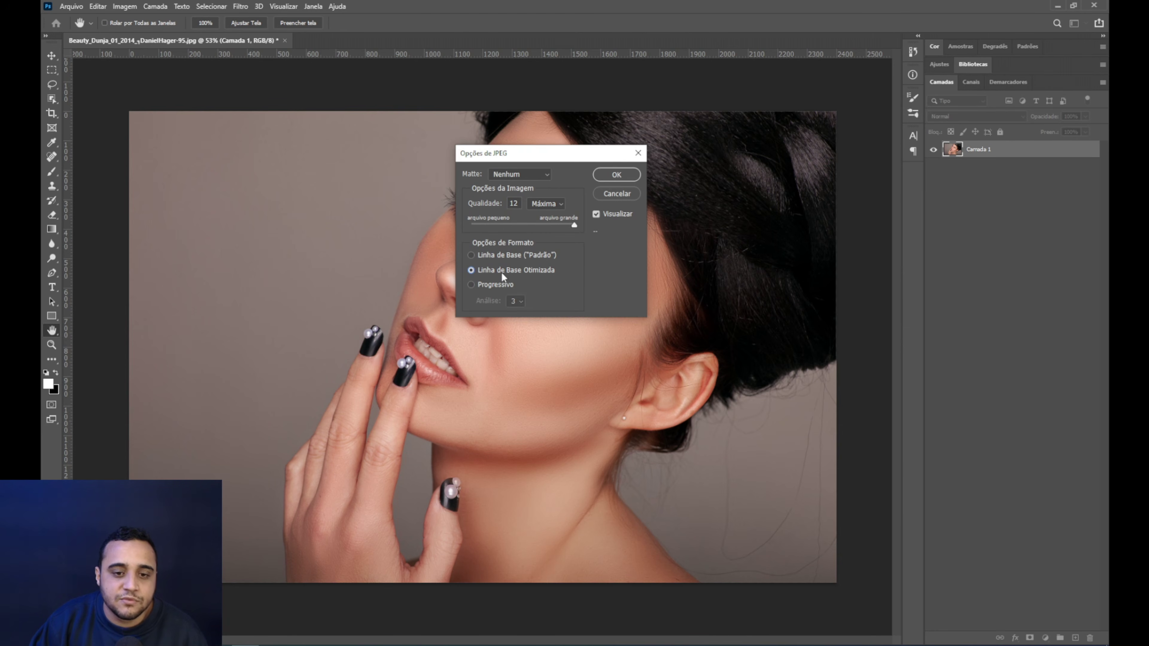
click(506, 257)
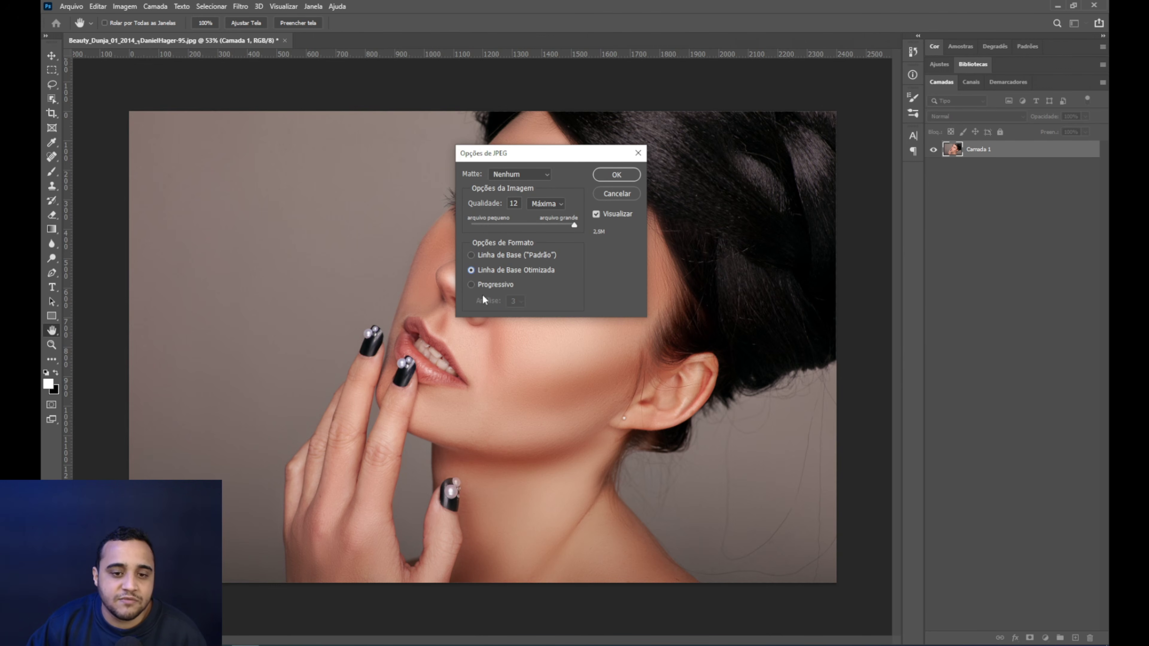
click(486, 285)
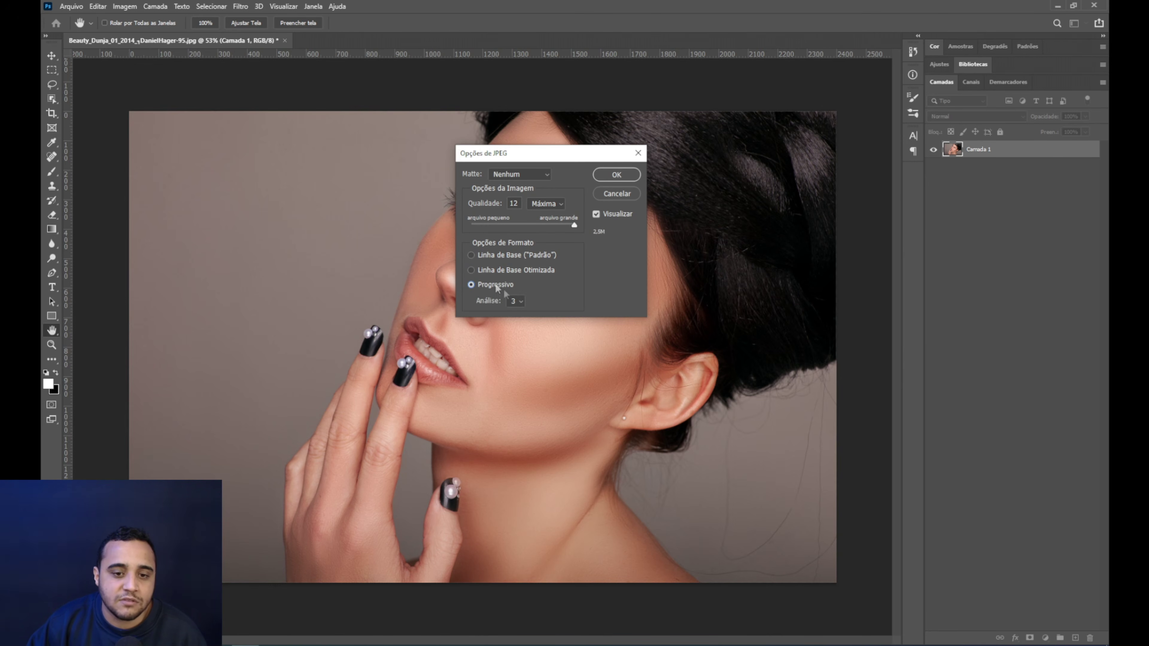
click(491, 267)
click(503, 256)
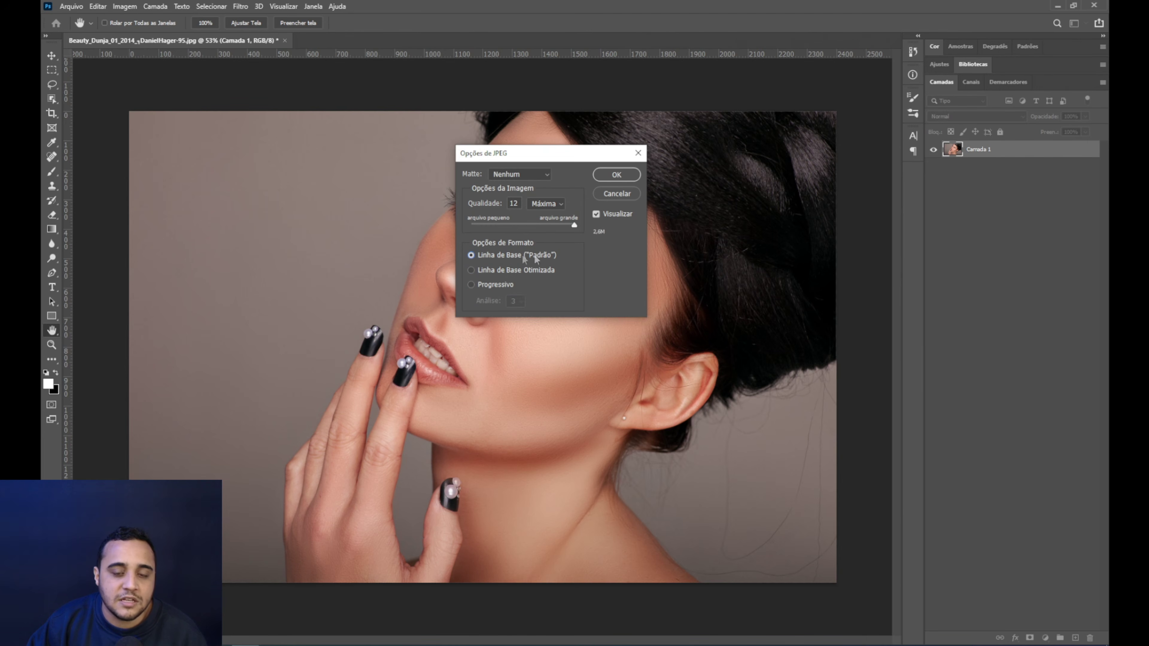
- Compare the JPEG file size at quality 10, restore quality 12 (Máxima) with Visualizar on, and finish saving the file
click(597, 214)
click(597, 215)
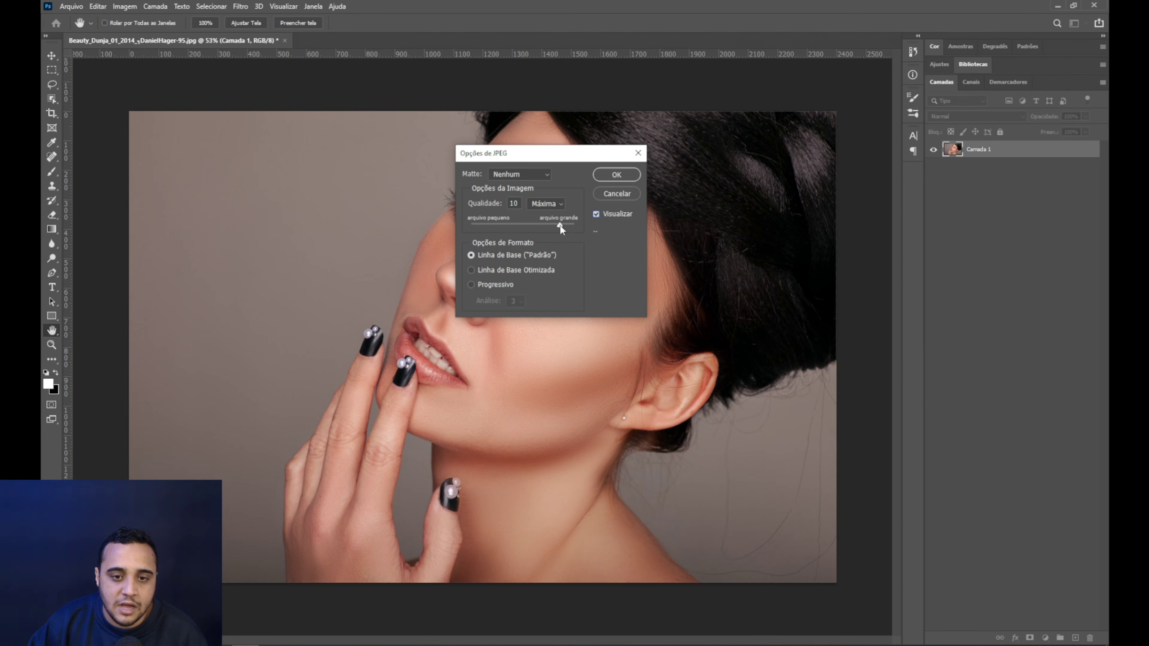
click(560, 225)
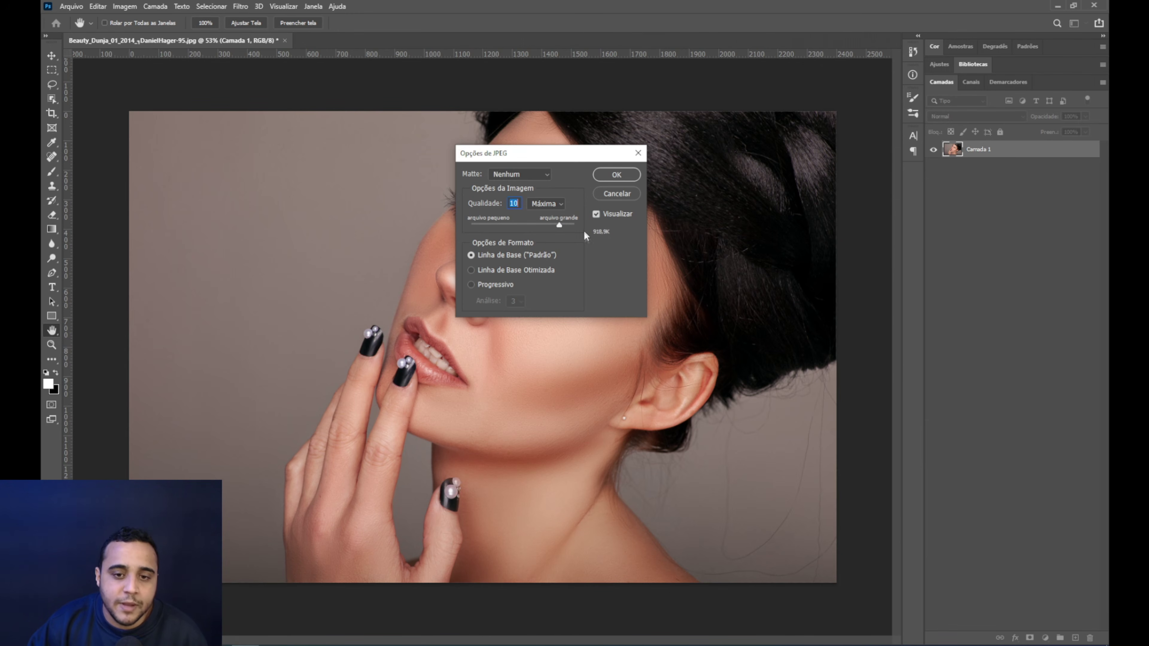
drag(560, 224, 575, 225)
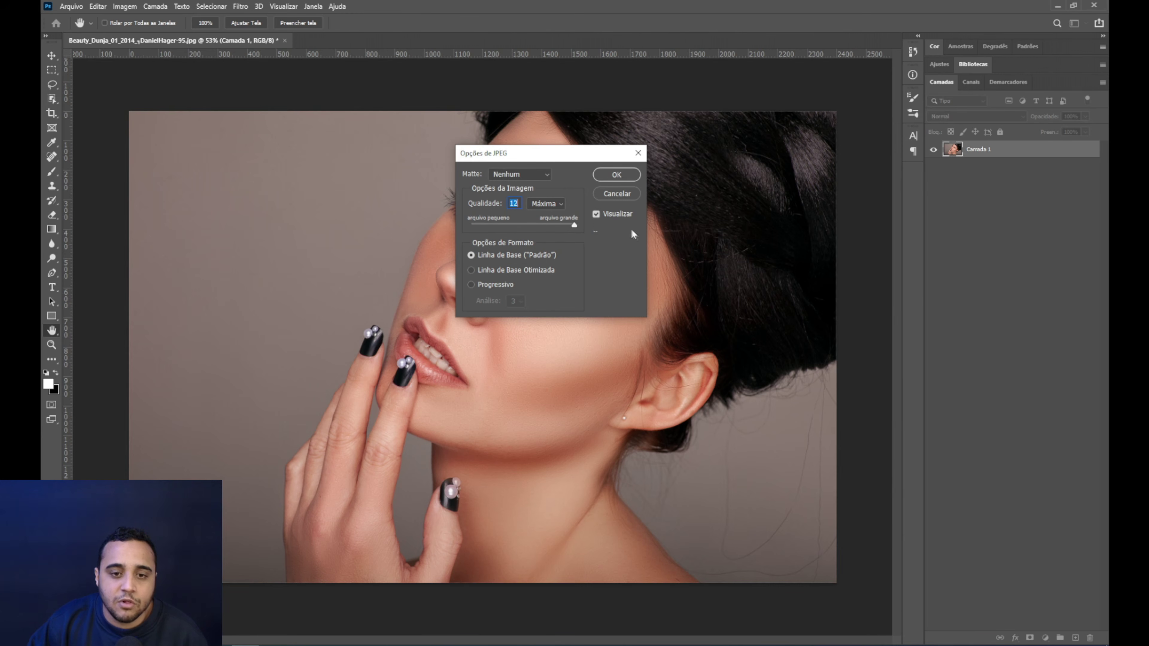
click(616, 175)
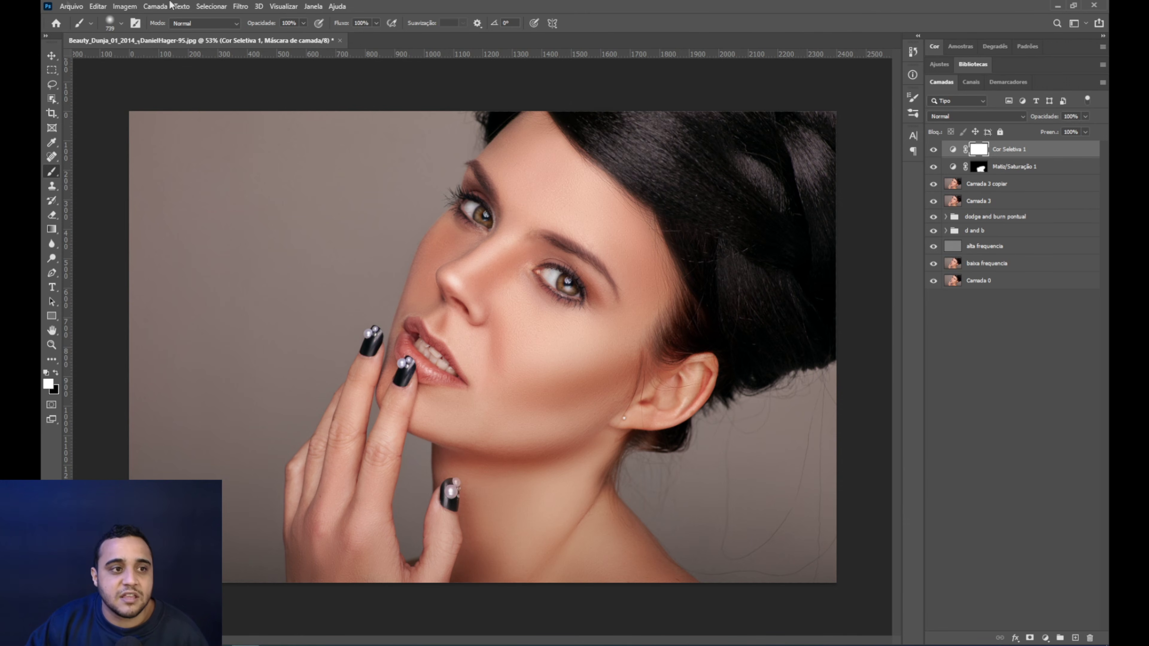
- Check which color mode and bit depth per channel the layered portrait uses, leaving them as they are
click(129, 9)
mouse_move(136, 18)
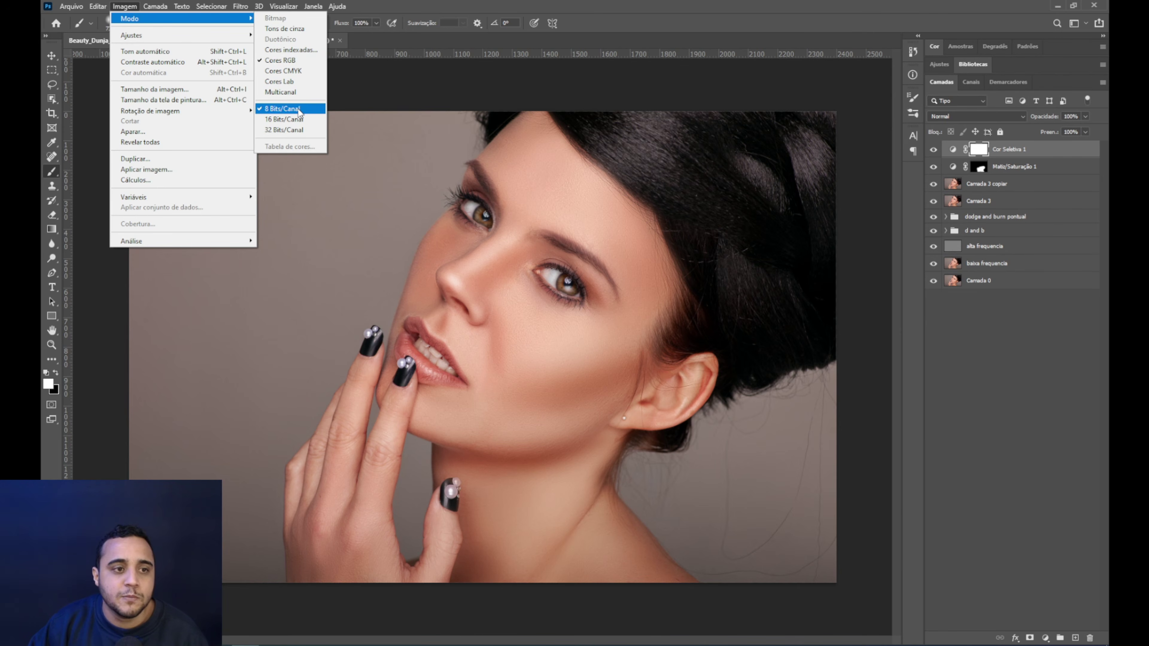
click(611, 5)
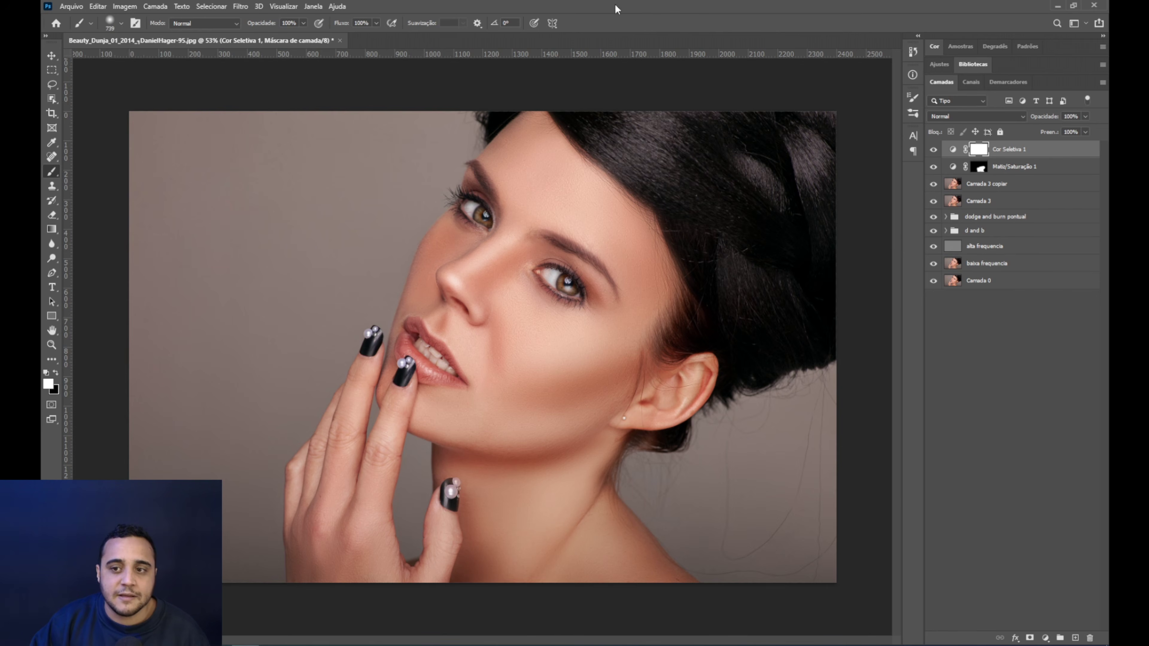